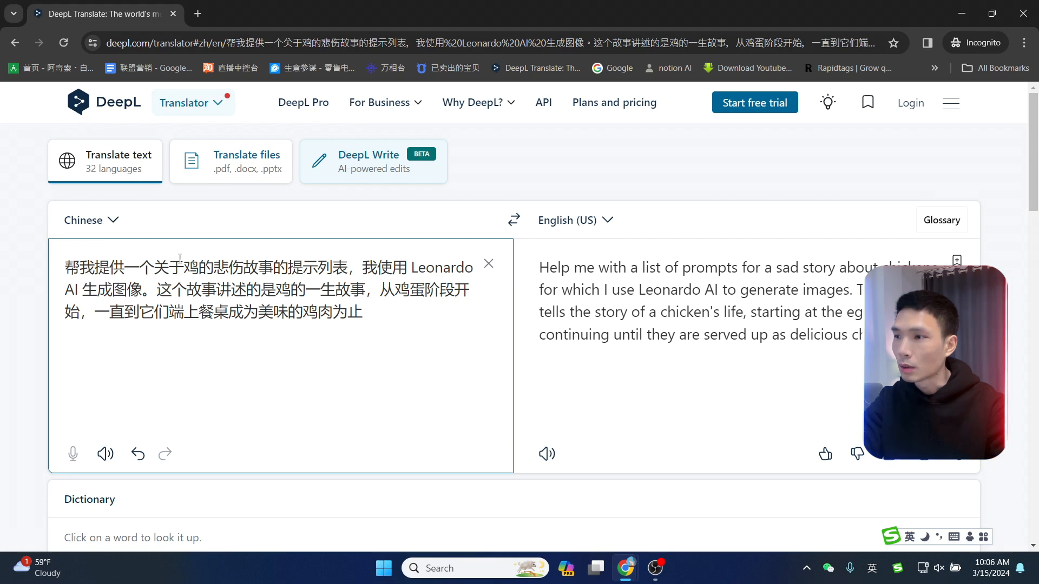
Copy the English translation from DeepL and send it in a new ChatGPT chat to request Leonardo AI prompts for a sad chicken story.
click(924, 454)
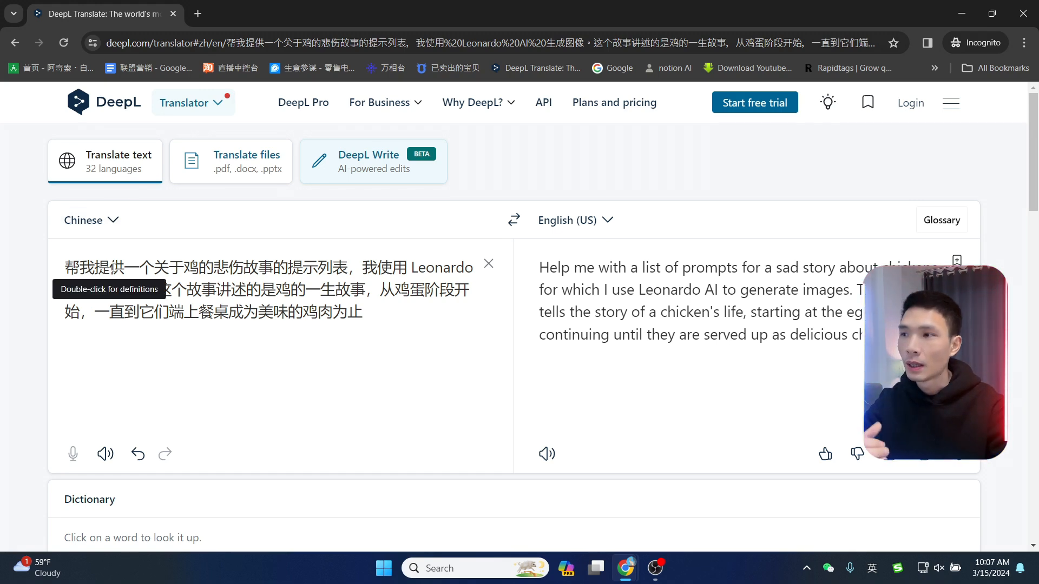
click(1026, 8)
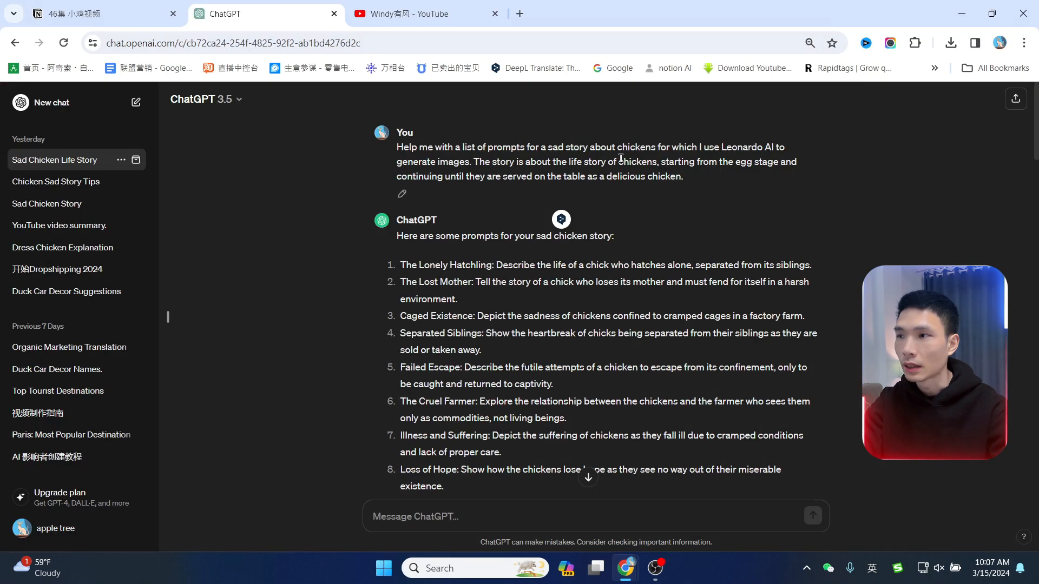
click(92, 111)
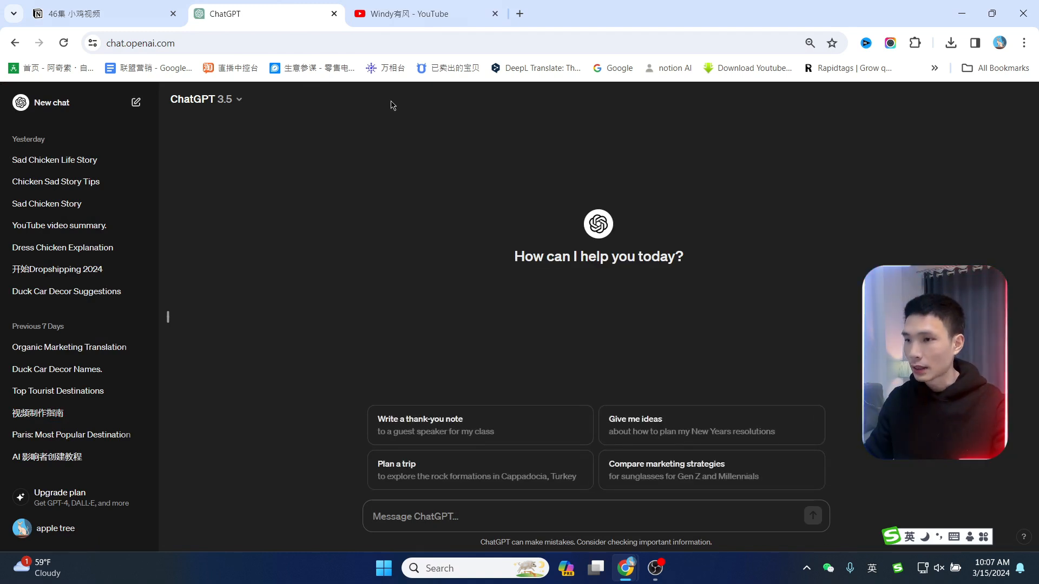
key(ctrl+v)
key(Return)
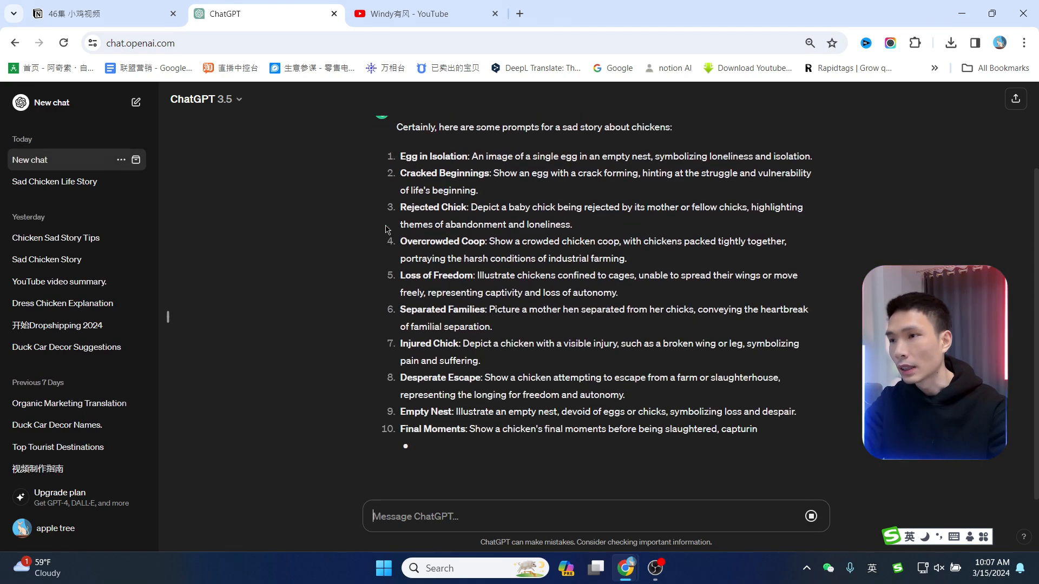
Review the generated prompt list, regenerate the response for alternatives, and switch back to the first version.
scroll(506, 250, up, 1)
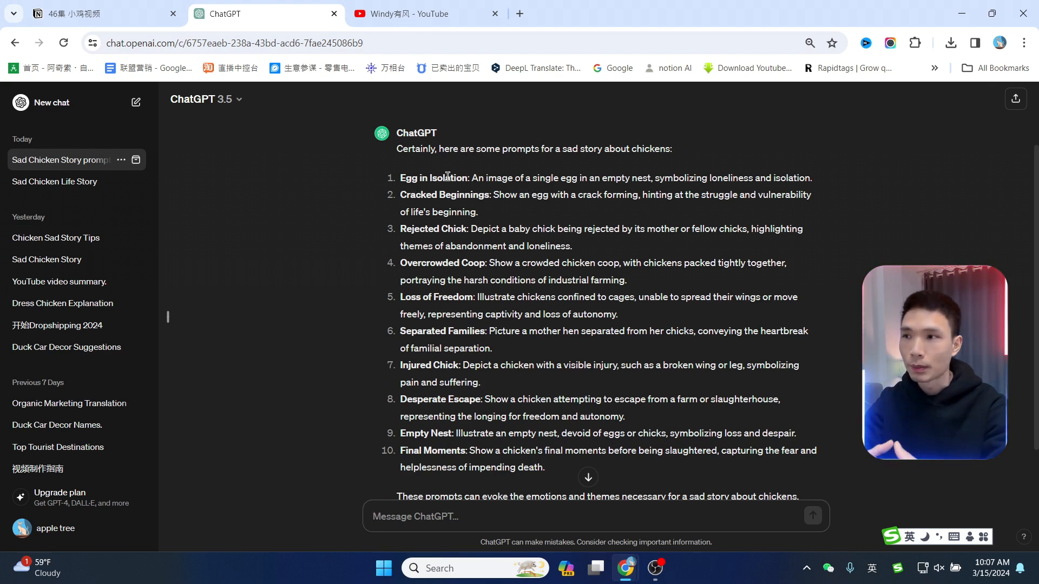
scroll(514, 222, up, 2)
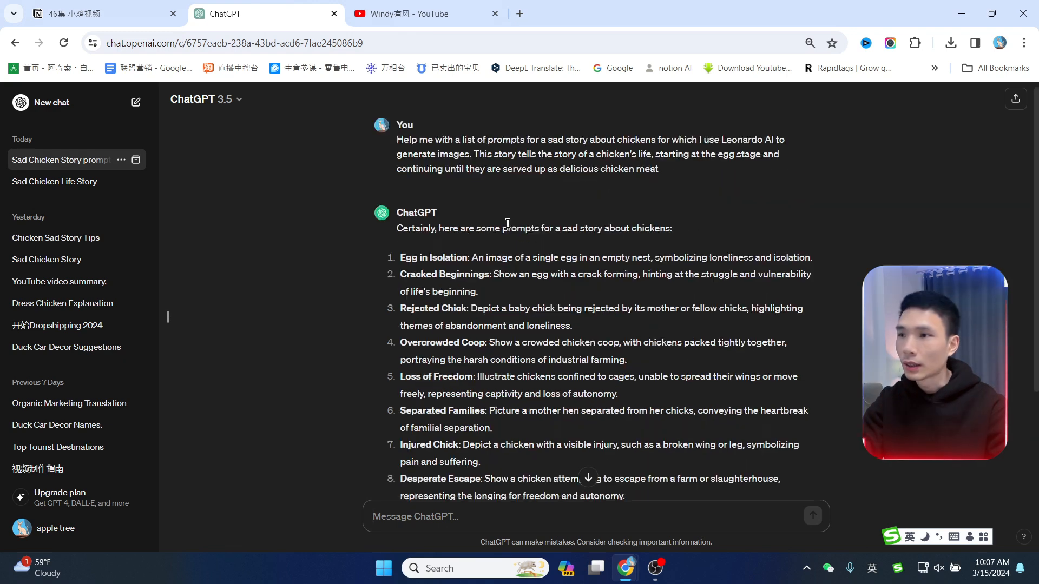
scroll(595, 352, down, 3)
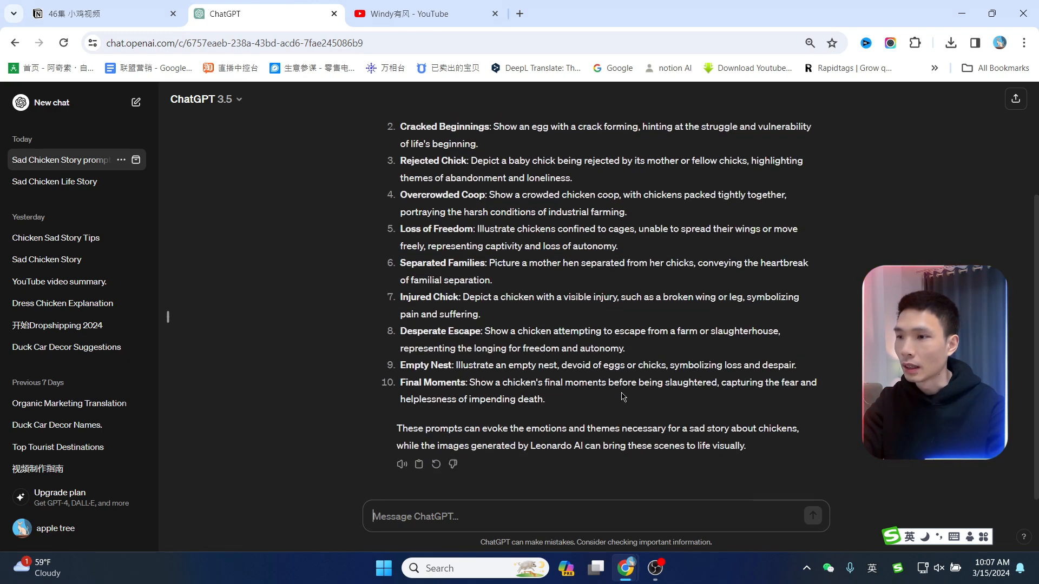
scroll(546, 282, up, 3)
scroll(518, 185, down, 3)
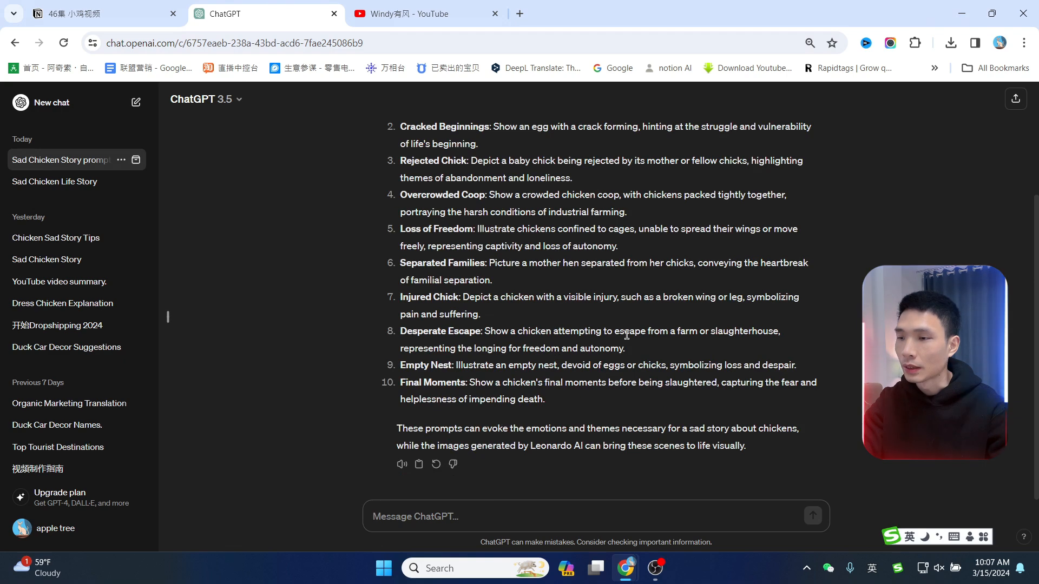
click(435, 464)
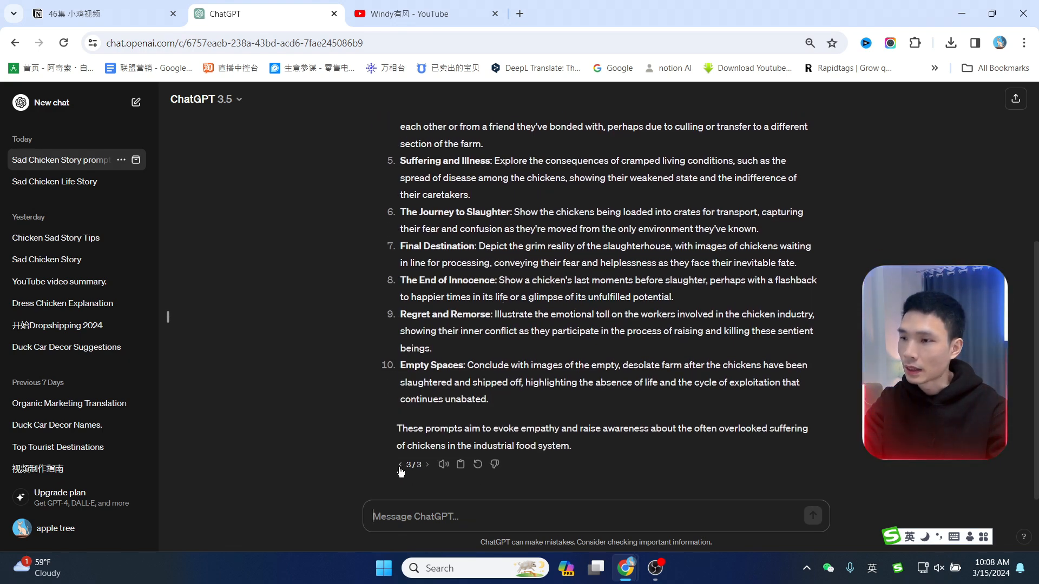
click(399, 466)
click(400, 465)
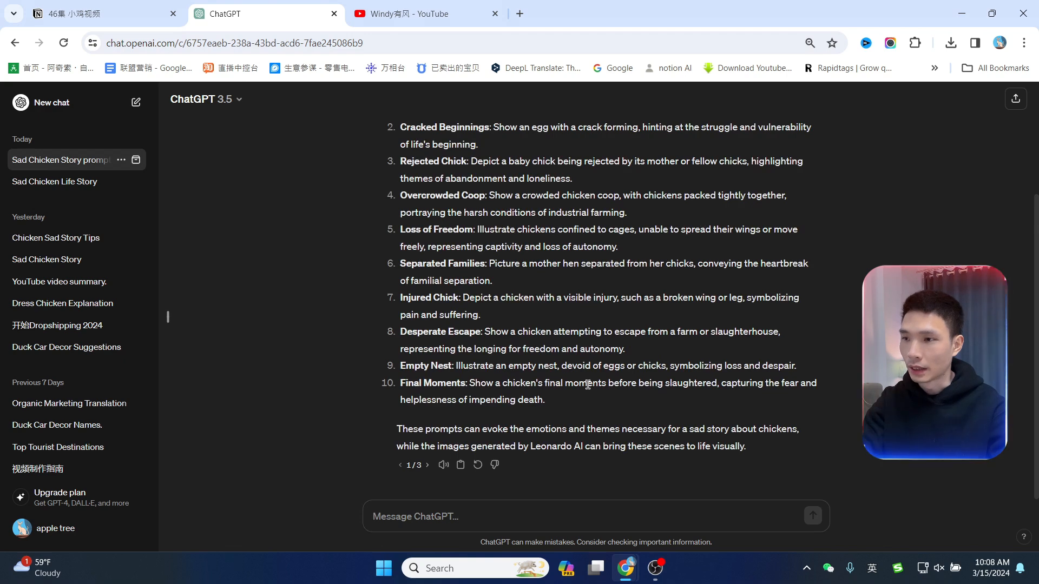
Ask for a Chinese translation of the prompt list with "翻译成中文" and return to the English list.
scroll(587, 385, up, 2)
scroll(509, 416, down, 2)
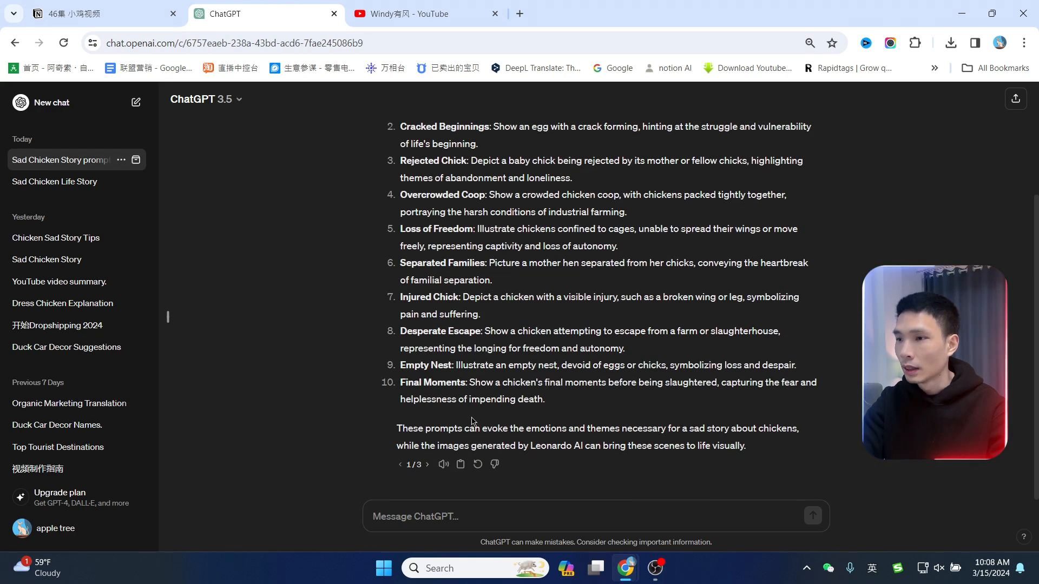
scroll(449, 292, up, 3)
scroll(400, 244, down, 3)
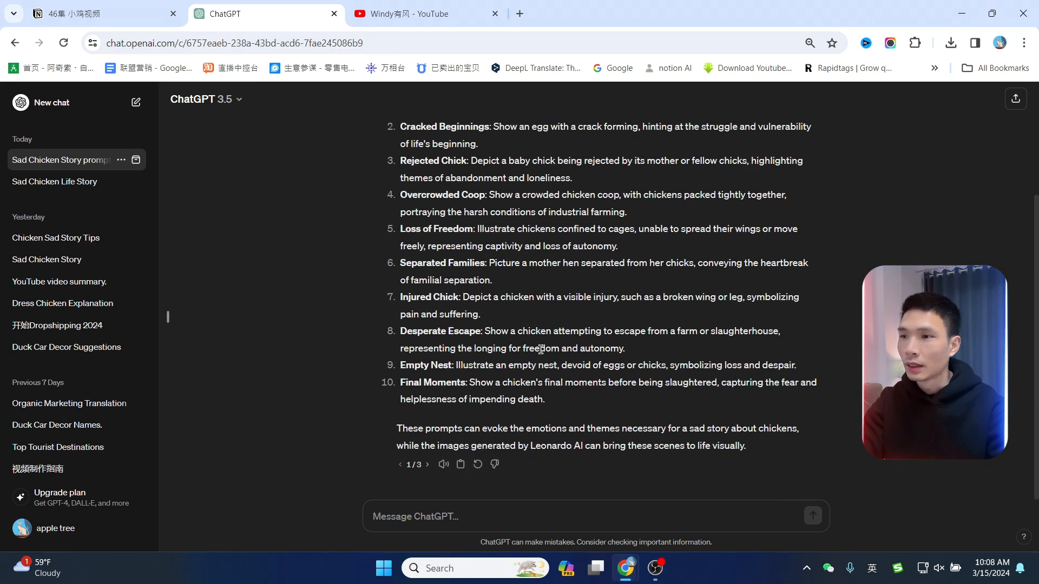
click(440, 517)
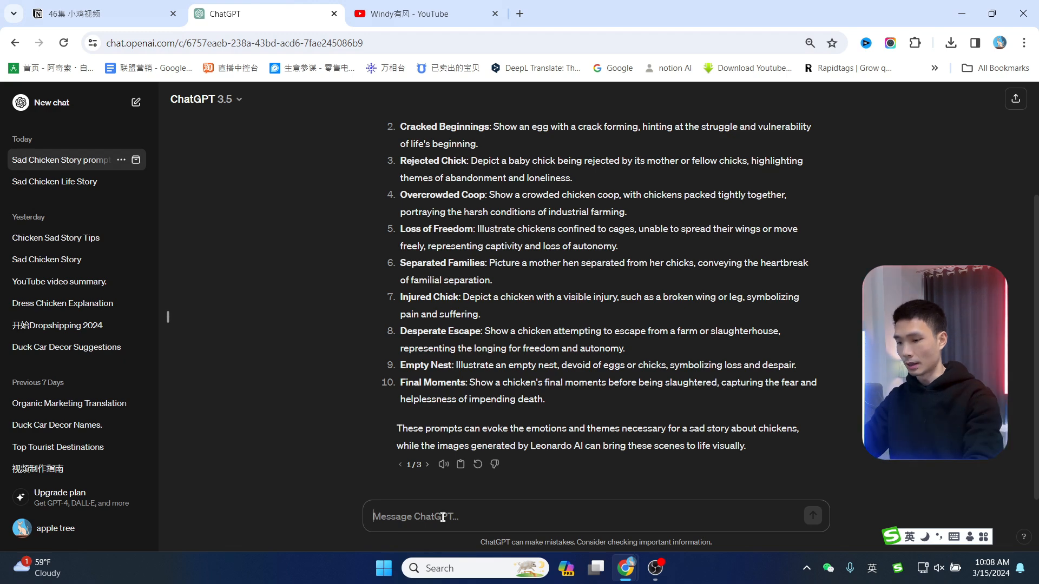
key(shift)
text(翻译成中文)
key(Return)
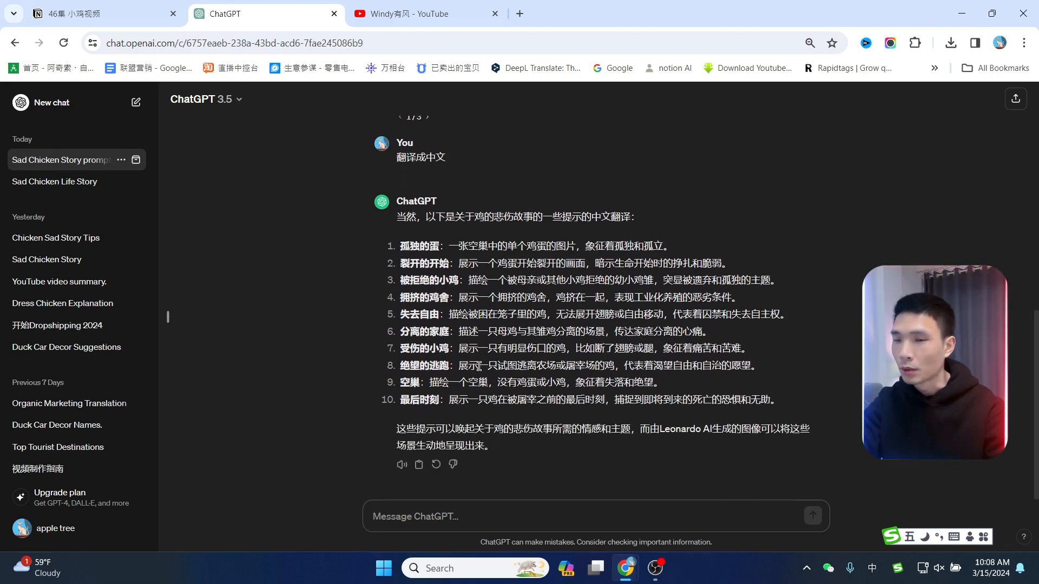
scroll(481, 367, up, 6)
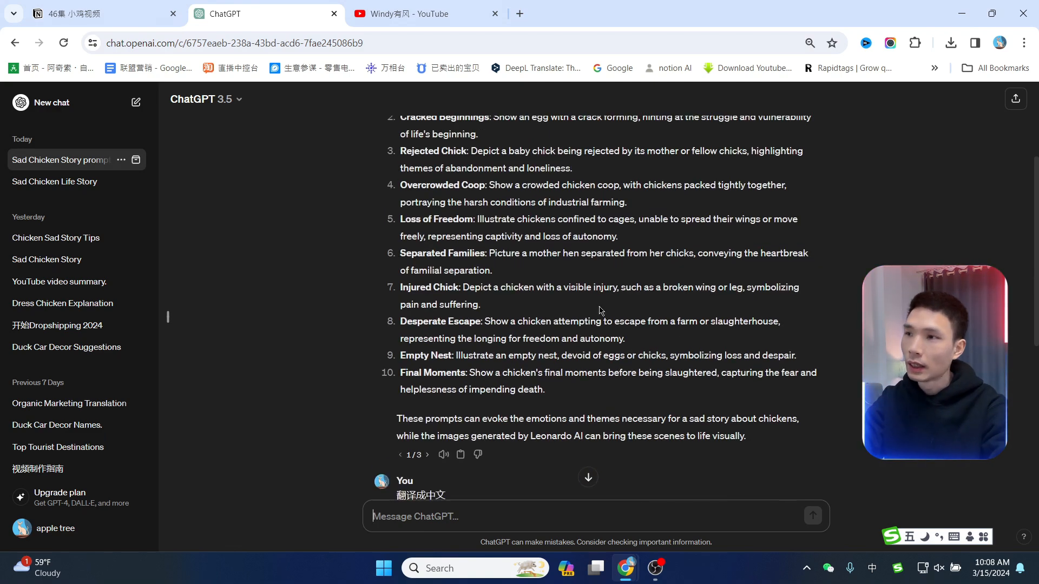
scroll(688, 286, up, 1)
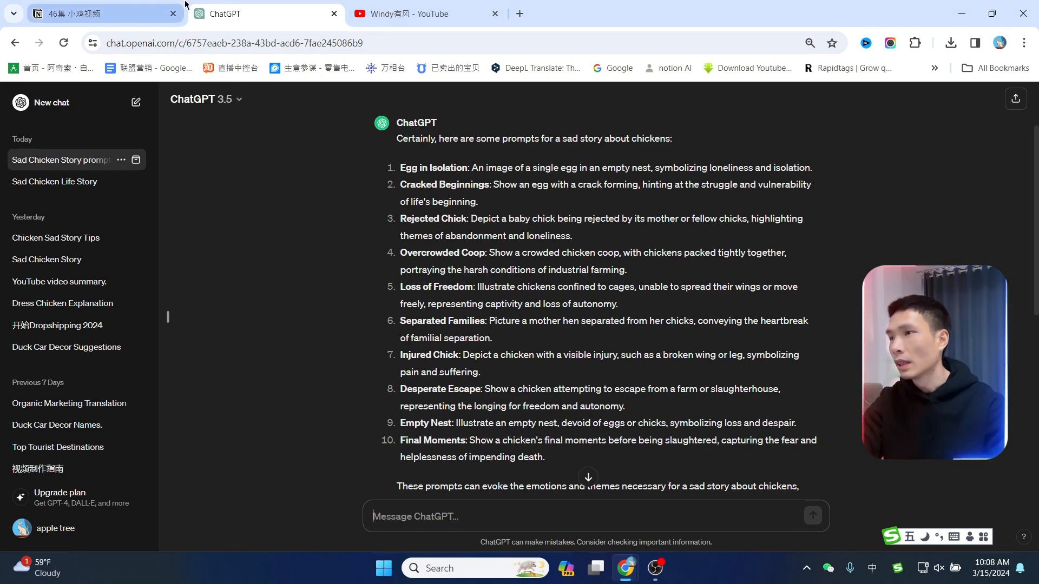
Open leonardo.ai in a new browser tab and go to its AI Image Generation page.
click(519, 15)
text(ardo.ai)
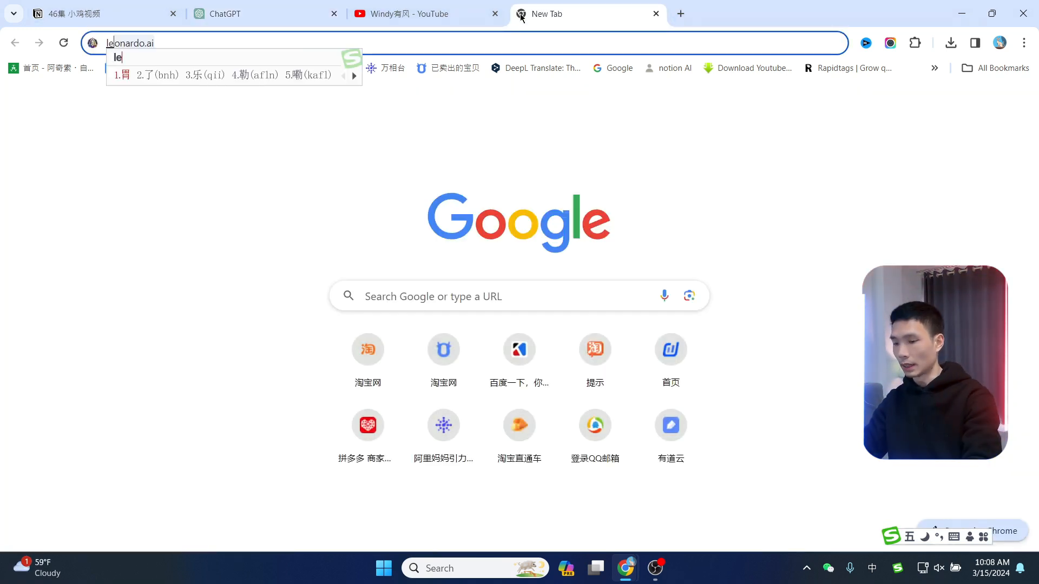
key(Return)
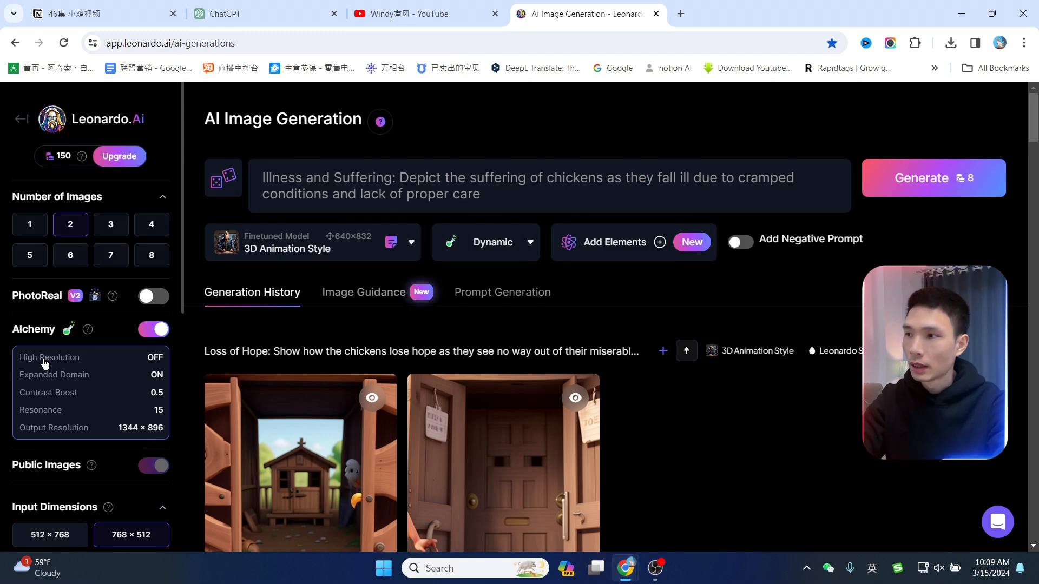
Set the image aspect ratio to 9:16 and choose 3D Animation Style as the finetuned model.
scroll(119, 352, down, 4)
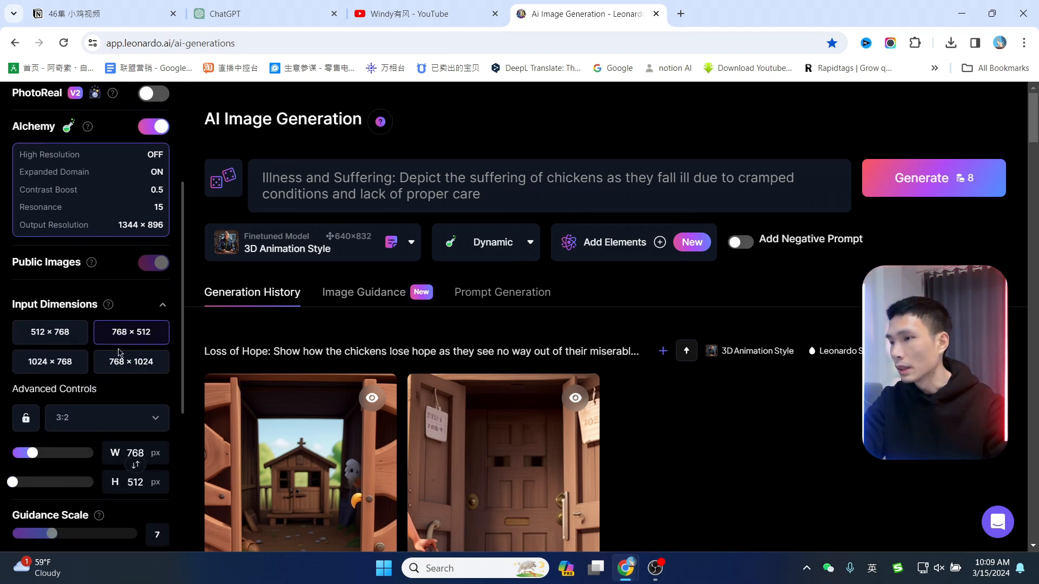
scroll(109, 379, down, 3)
click(104, 286)
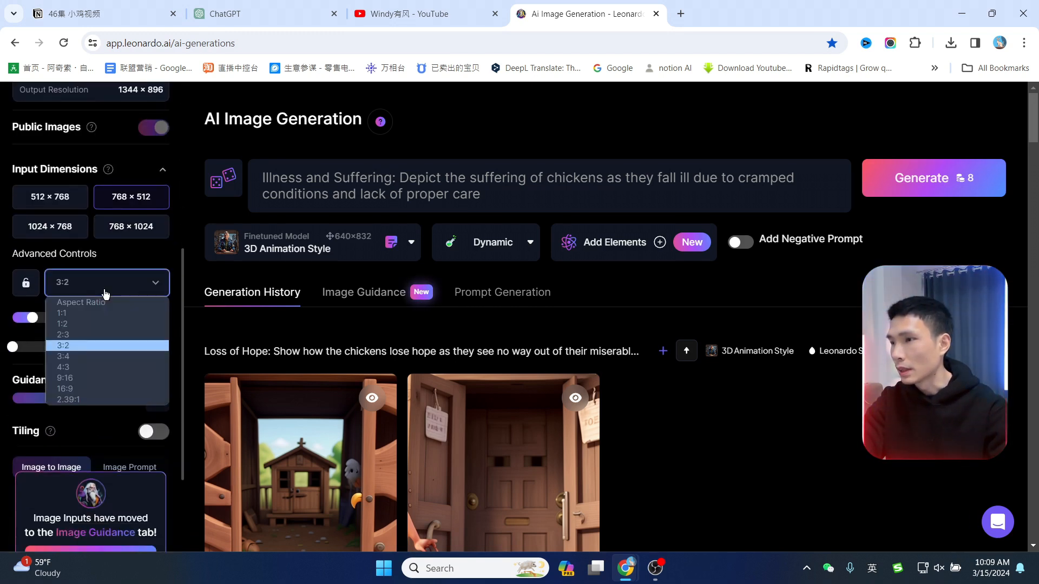
click(87, 356)
scroll(86, 346, up, 7)
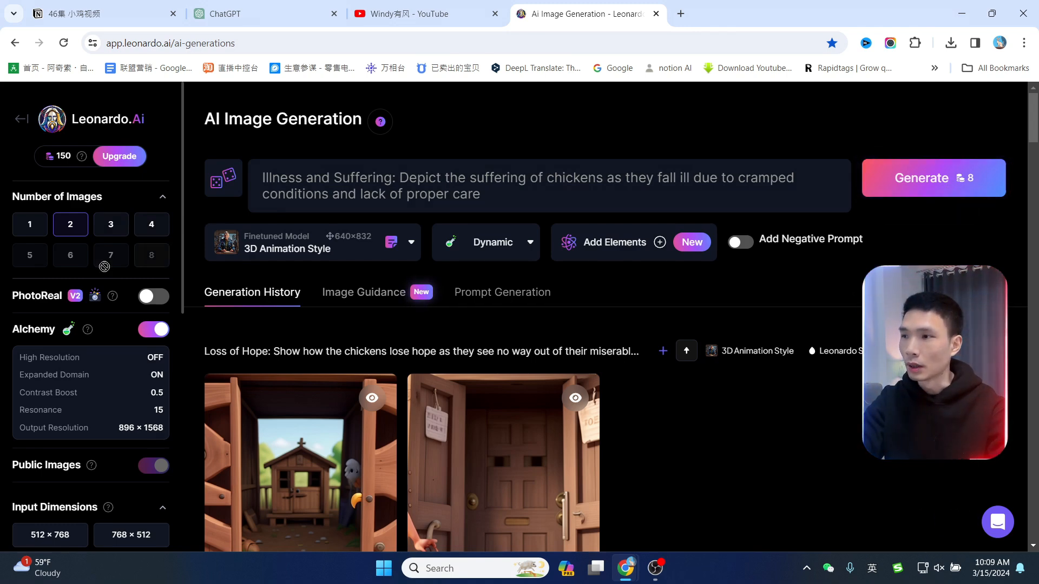
click(317, 250)
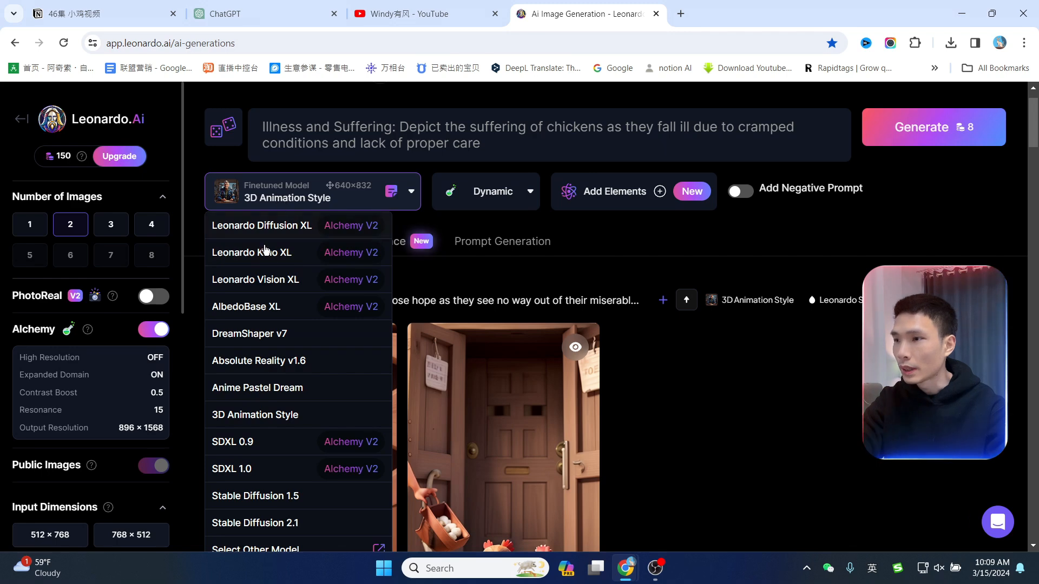
click(244, 422)
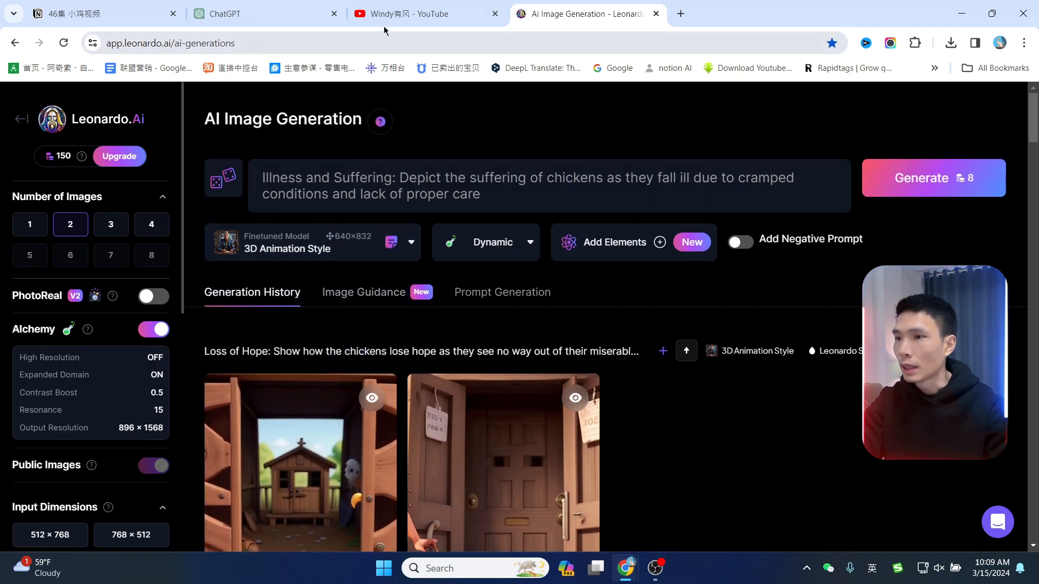
Copy the "Egg in Isolation" prompt from ChatGPT and replace Leonardo's image prompt with it.
click(229, 5)
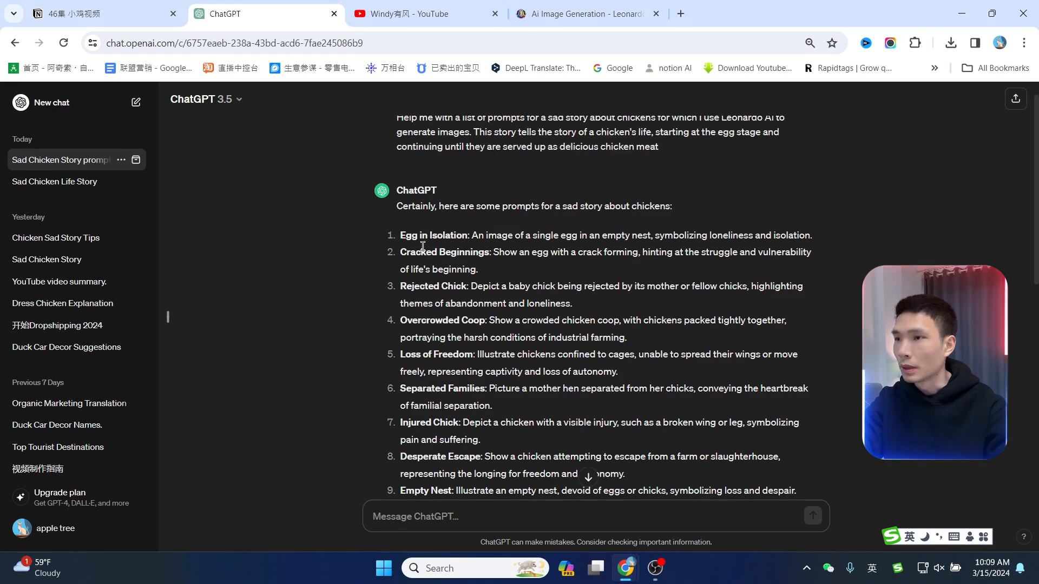
drag(400, 236, 807, 234)
key(ctrl+c)
key(ctrl+Tab)
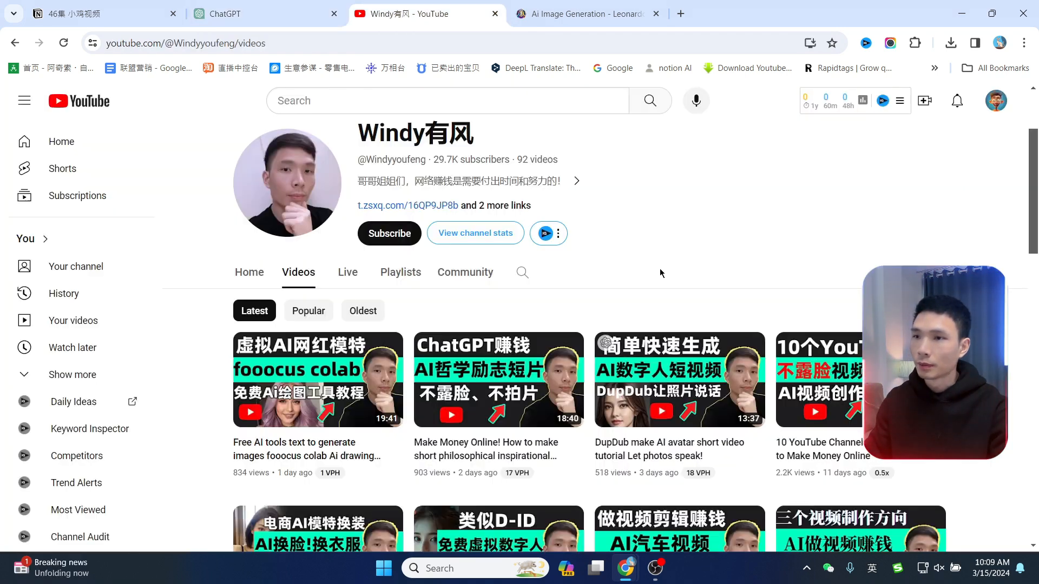
click(577, 9)
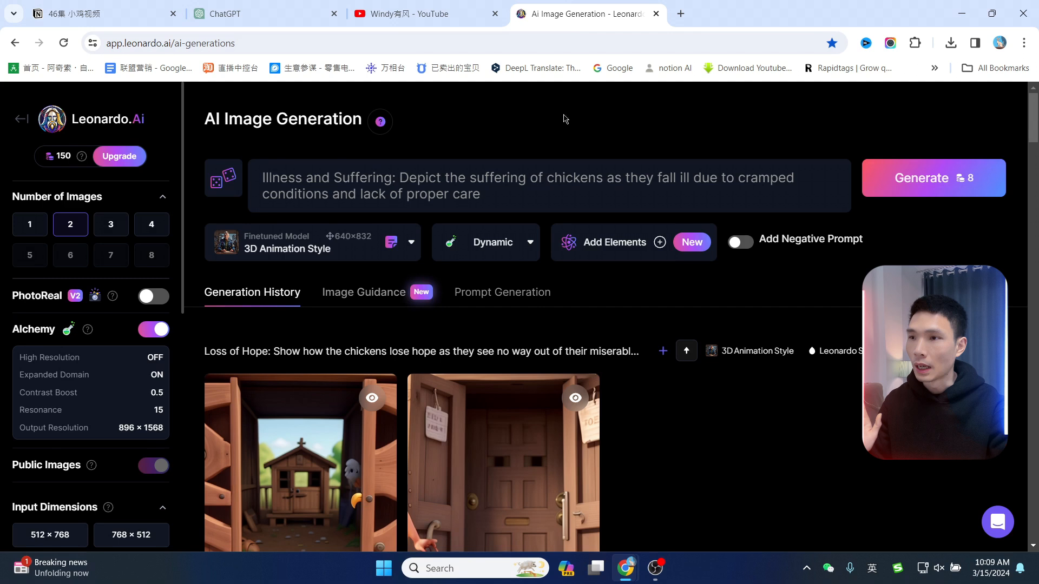
click(502, 172)
key(ctrl+a)
key(ctrl+v)
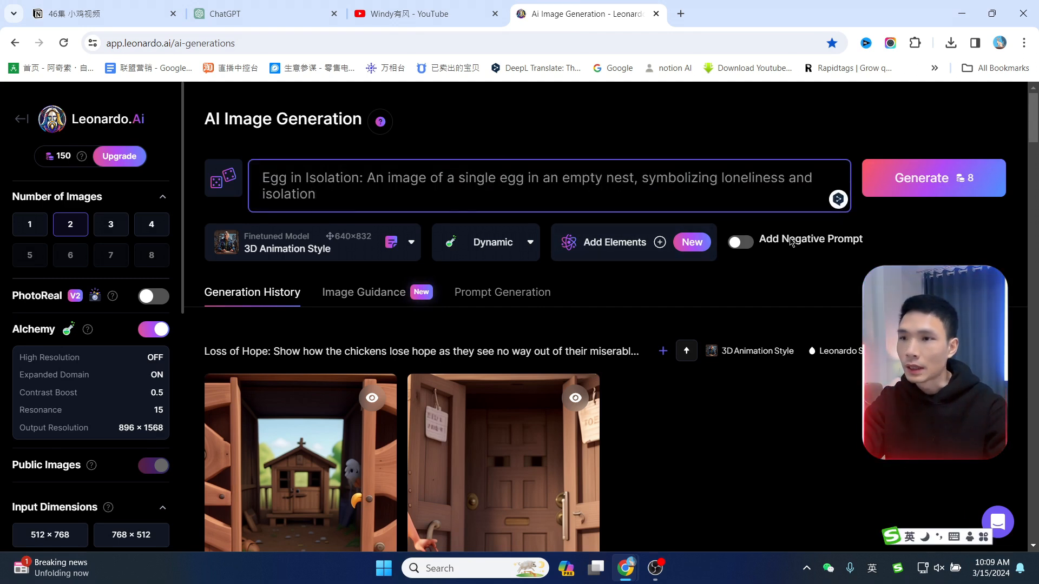
Enable and paste DeepL's translated negative prompt: "Incomplete body, ugly face, blurred, incomplete limbs, extra limbs, extra fingers, deformed body, grotesque eyes, assemblage, deformed body, human-like body".
click(745, 243)
click(705, 239)
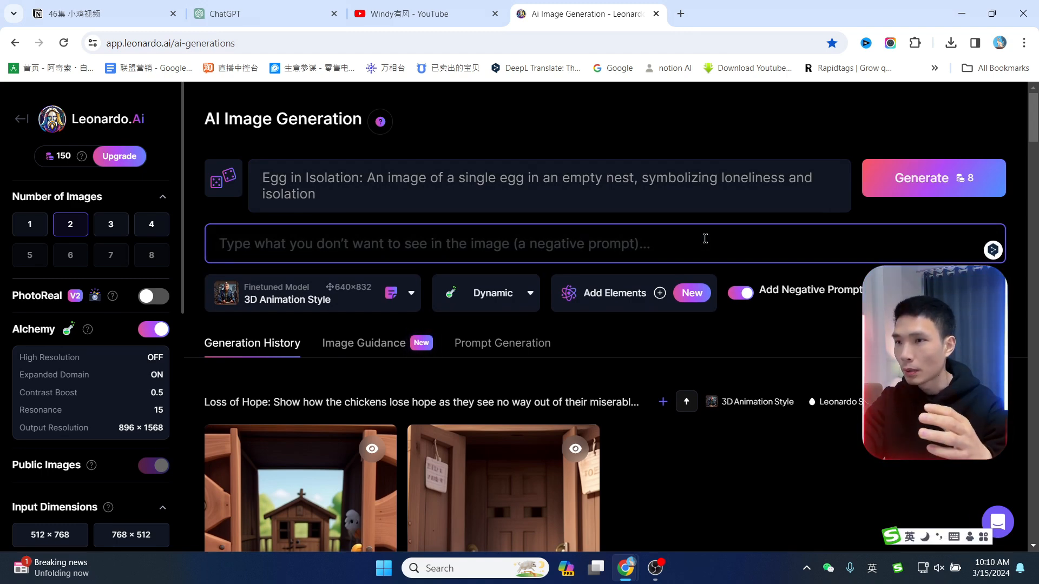
key(alt+Tab)
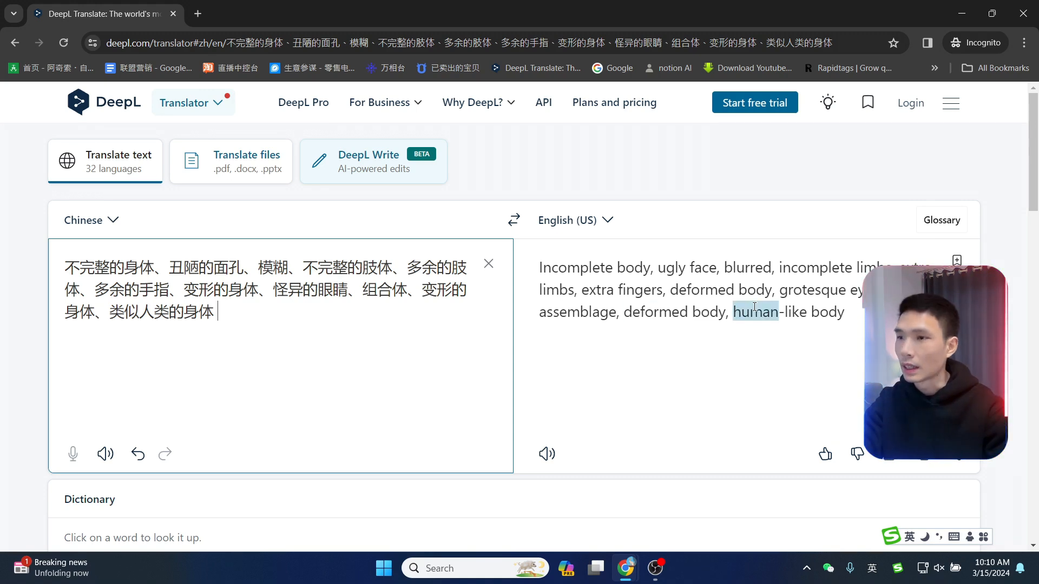
key(alt+Tab)
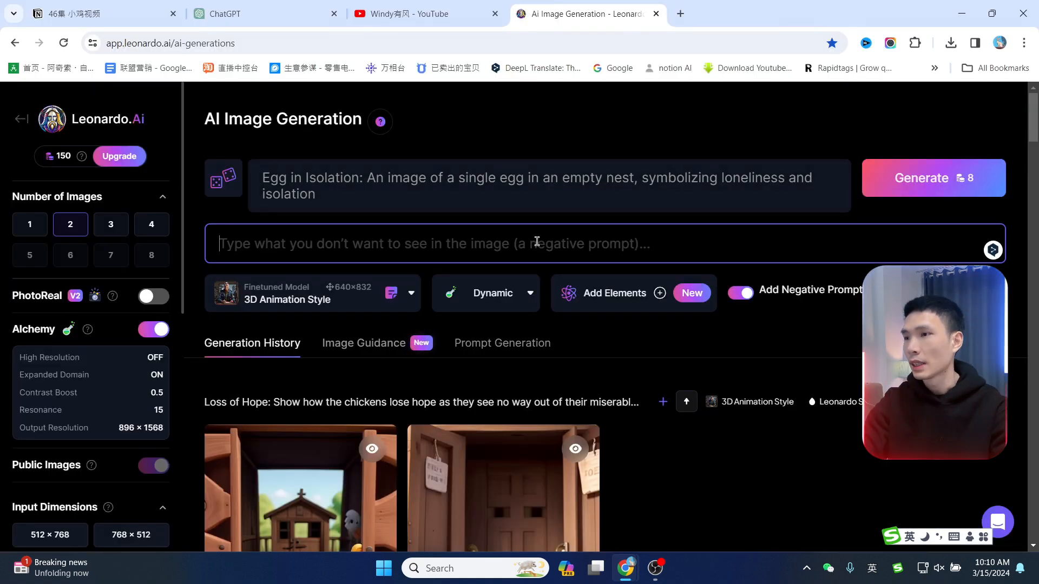
click(666, 263)
key(ctrl+v)
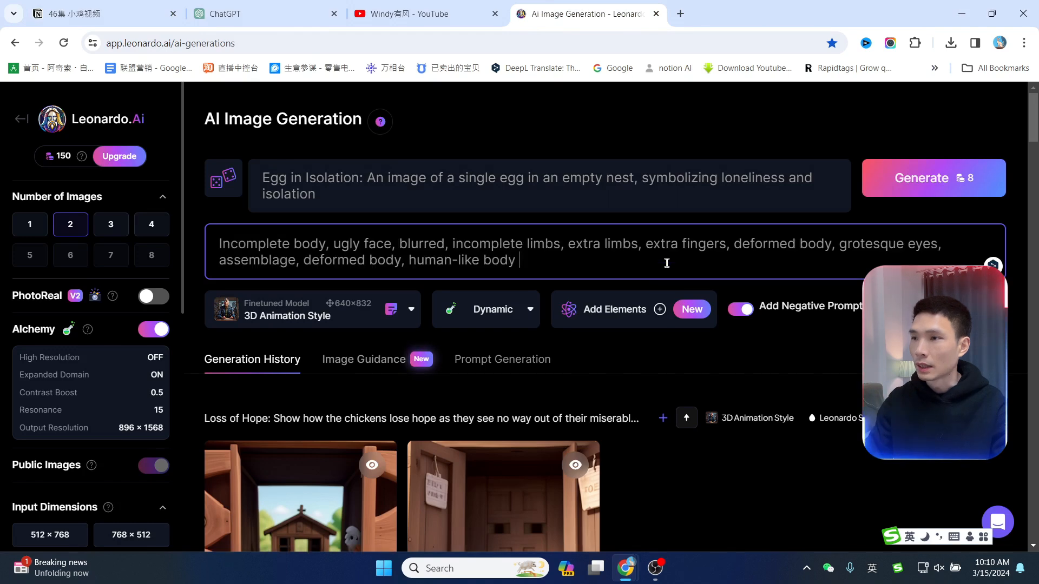
Generate two images from the "Egg in Isolation" prompt.
click(936, 182)
scroll(741, 220, down, 3)
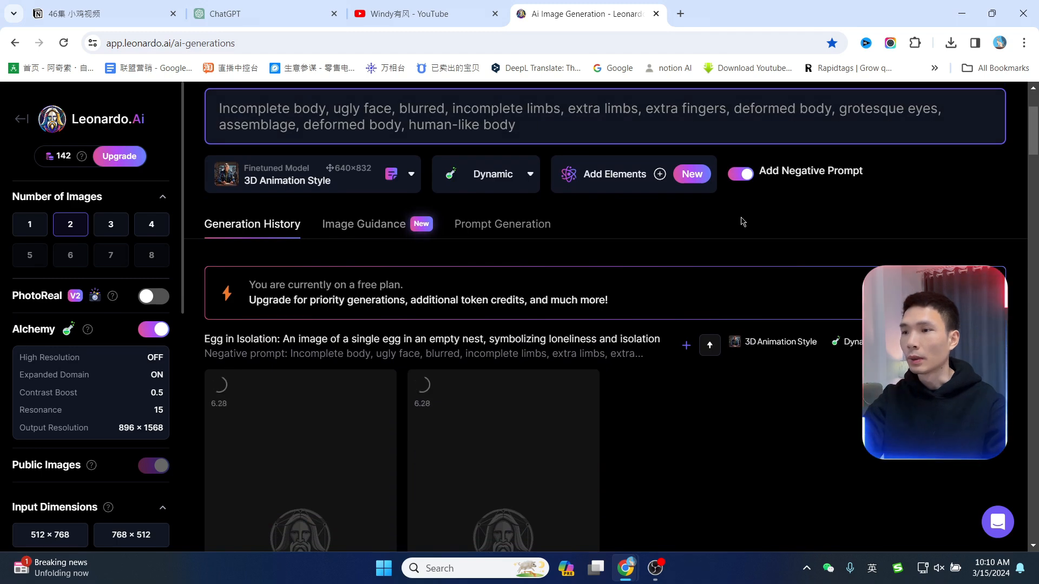
scroll(742, 220, up, 2)
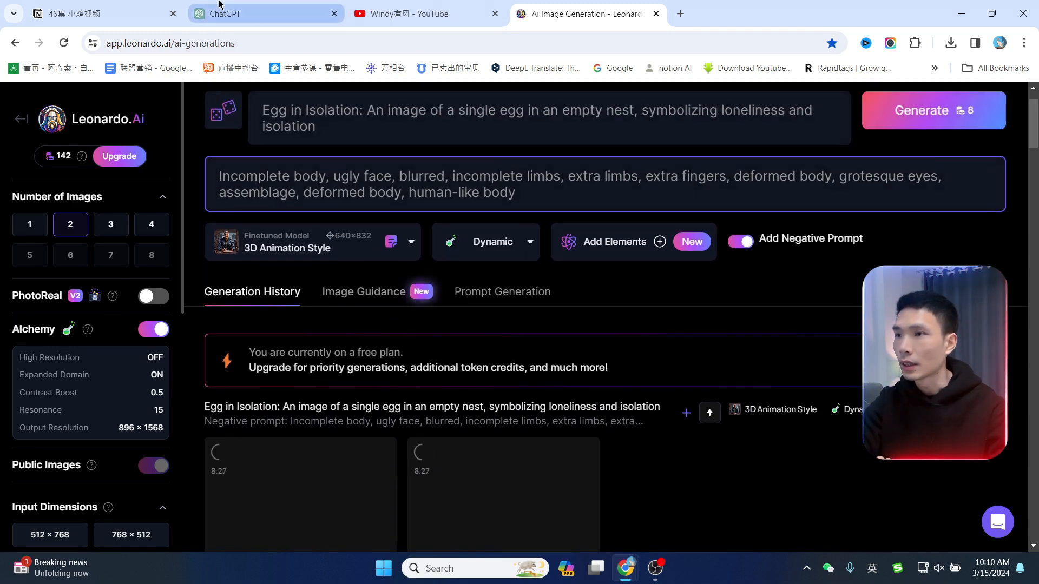
Copy the "Cracked Beginnings" prompt from ChatGPT, replace Leonardo's image prompt with it, and generate two images.
click(265, 14)
drag(401, 251, 477, 269)
key(ctrl+c)
click(565, 6)
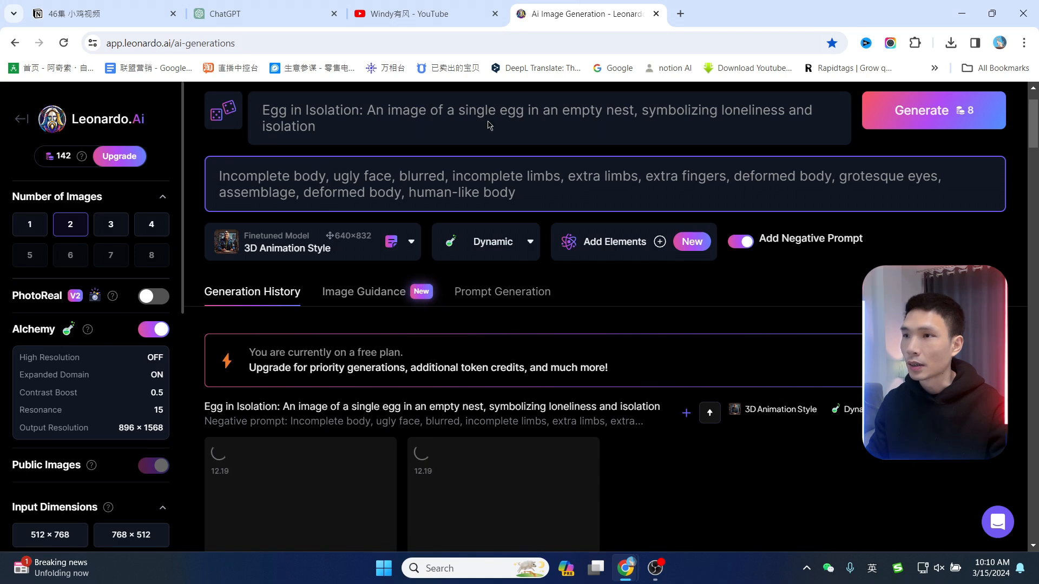
scroll(483, 209, up, 2)
click(483, 209)
key(ctrl+a)
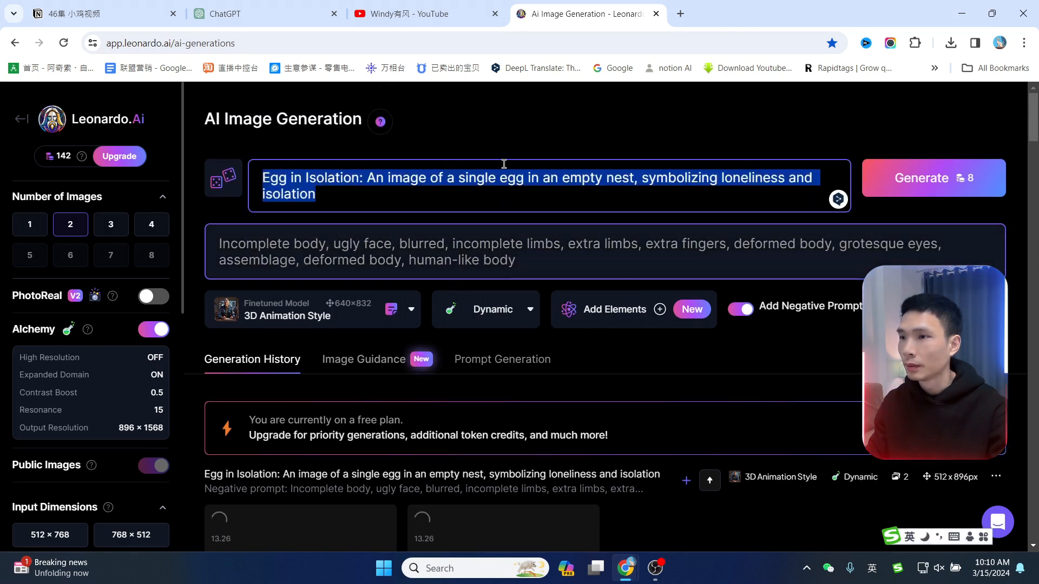
key(ctrl+v)
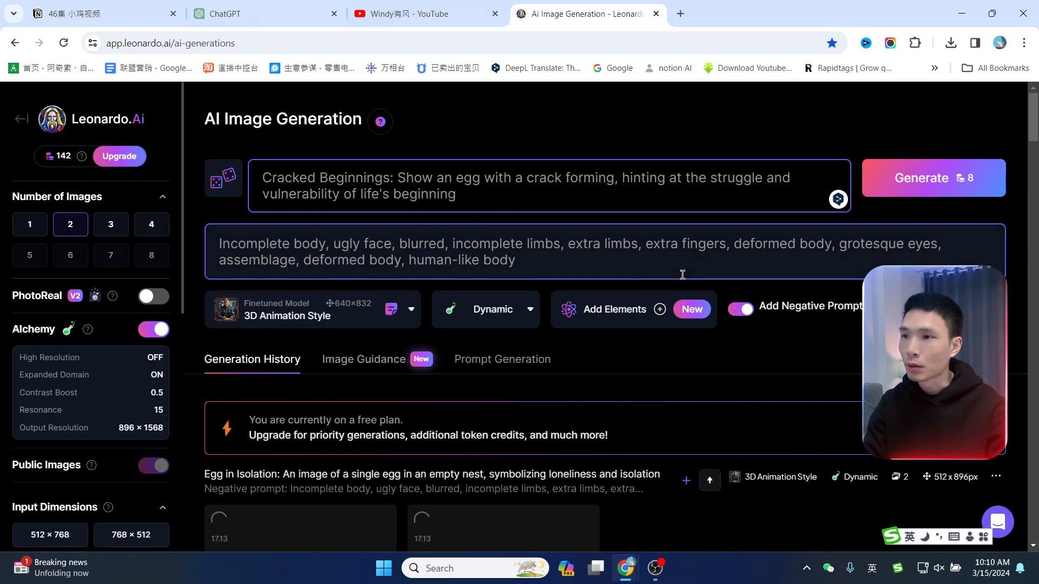
click(897, 188)
Replace Leonardo's image prompt with ChatGPT's "Rejected Chick" prompt and generate two images from it.
click(265, 13)
drag(401, 286, 564, 298)
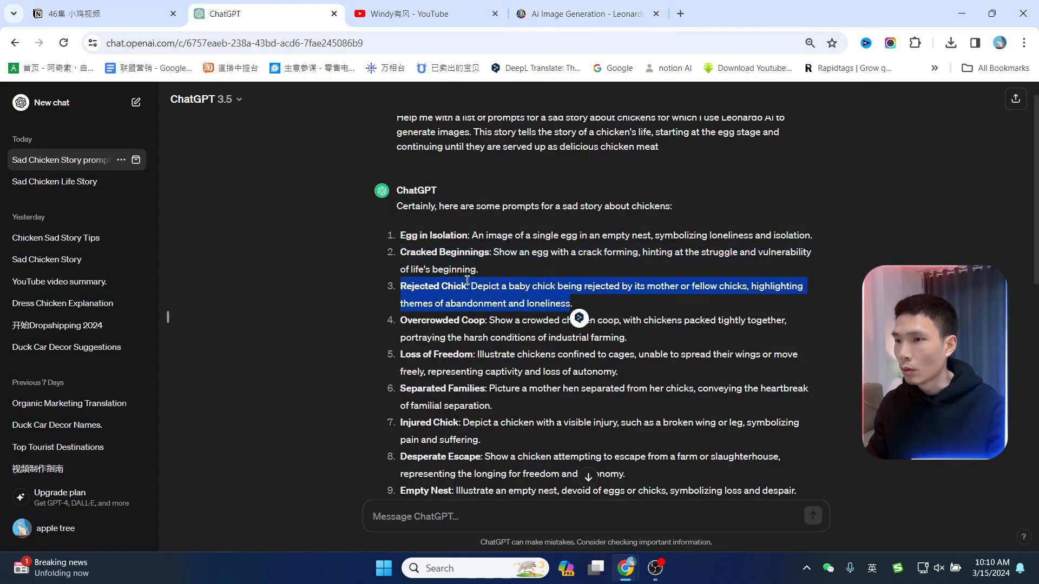
scroll(406, 486, down, 3)
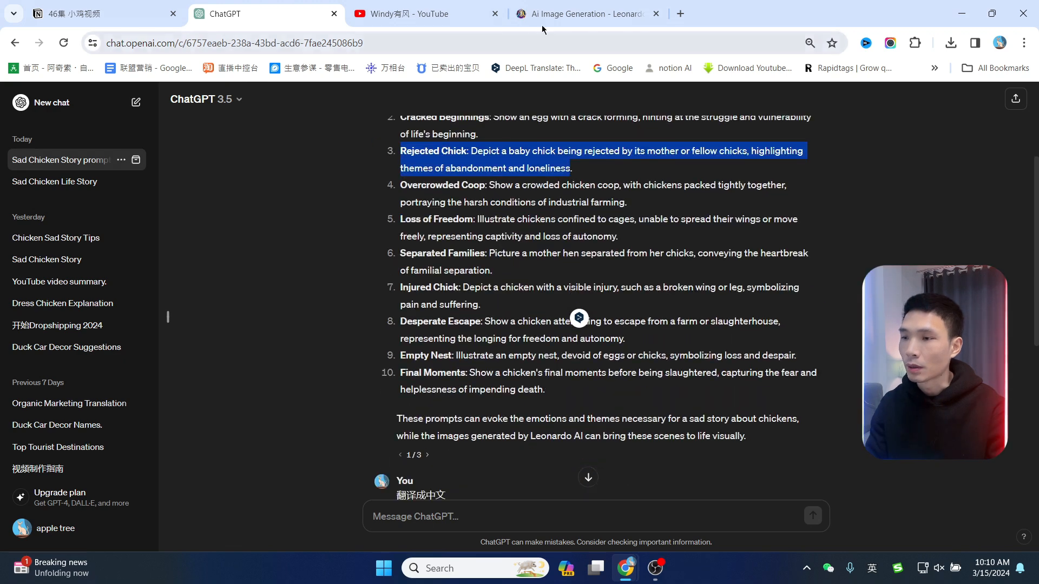
click(581, 13)
click(467, 194)
key(ctrl+a)
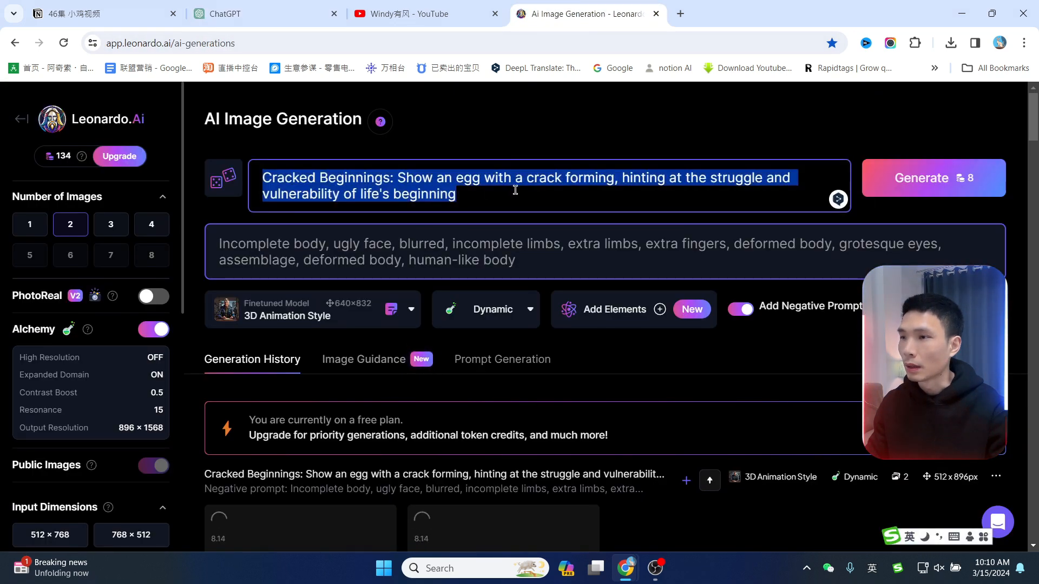
key(ctrl+v)
click(944, 192)
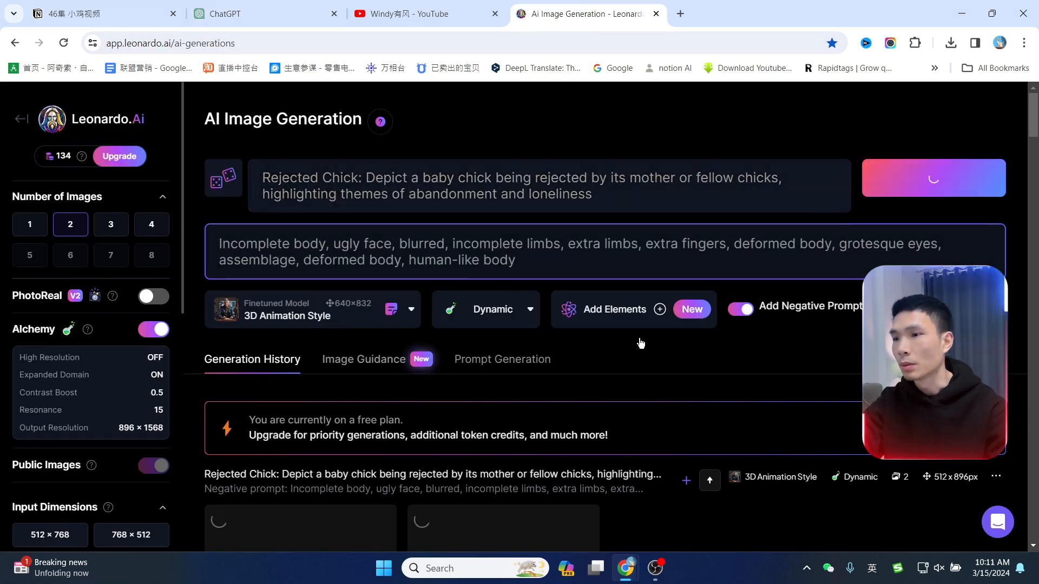
Look through the generation history and load the previous generations in the personal feed to browse the older chick images.
scroll(754, 313, down, 10)
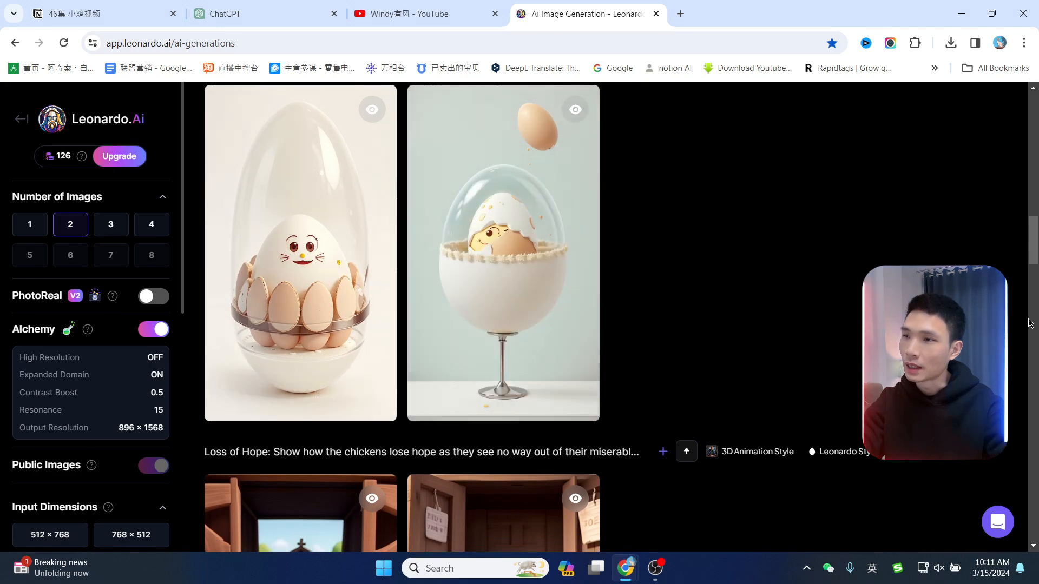
scroll(919, 324, down, 15)
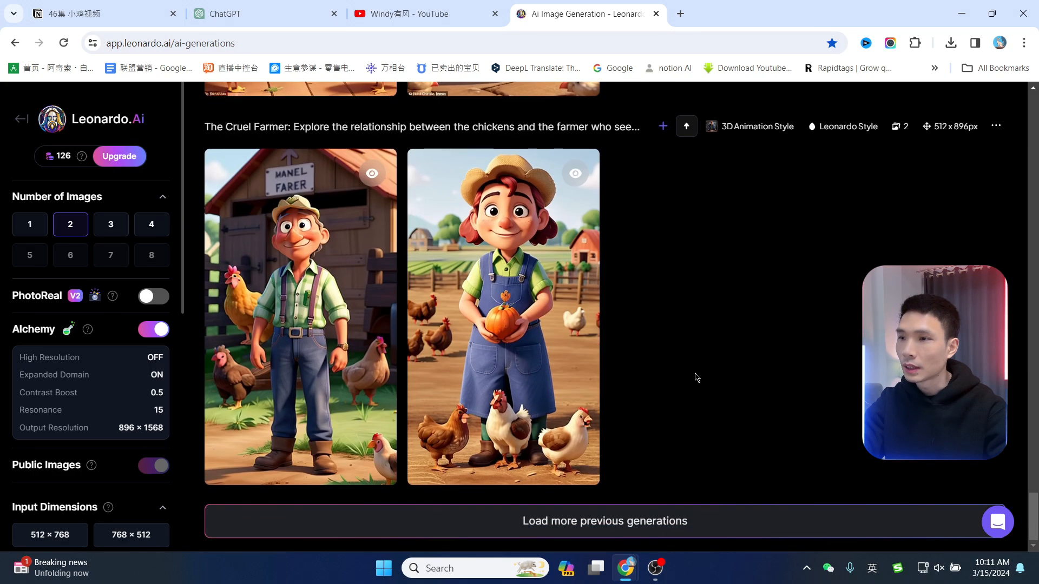
click(636, 532)
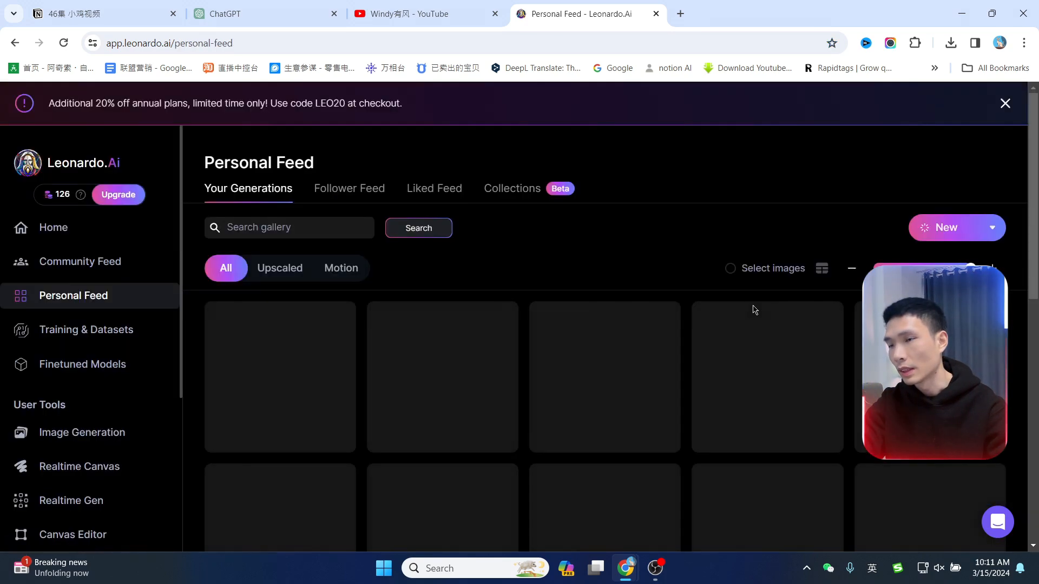
scroll(760, 373, down, 10)
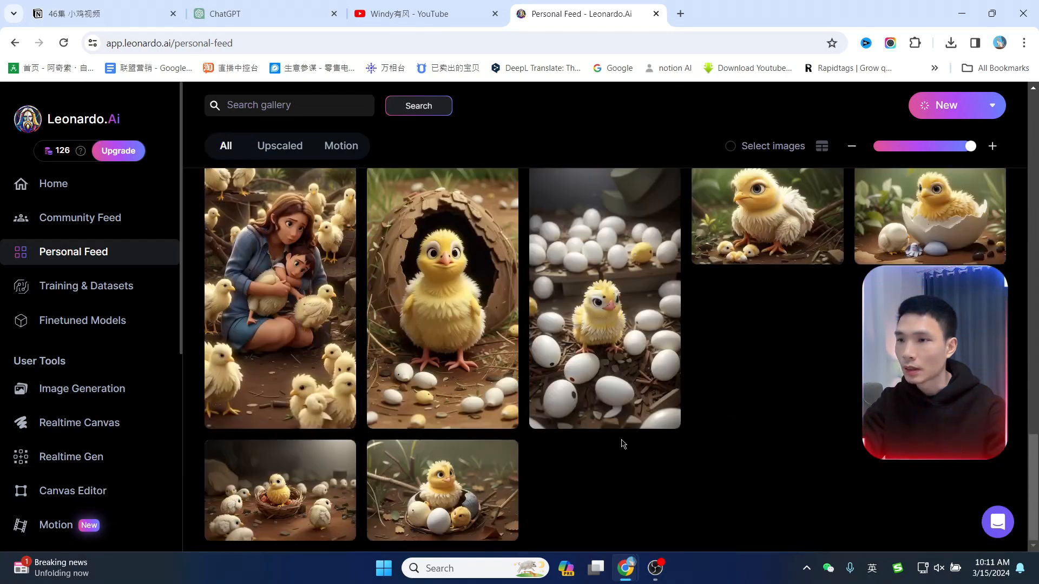
scroll(765, 357, up, 2)
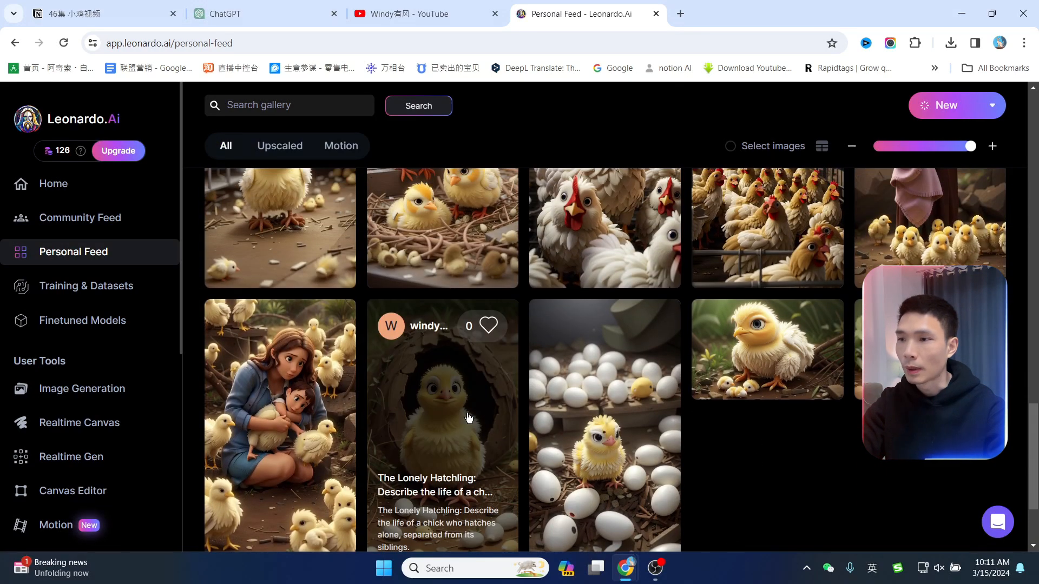
Preview the "Lonely Hatchling" chick image and the neighbouring image of a woman holding a child among chicks.
click(465, 374)
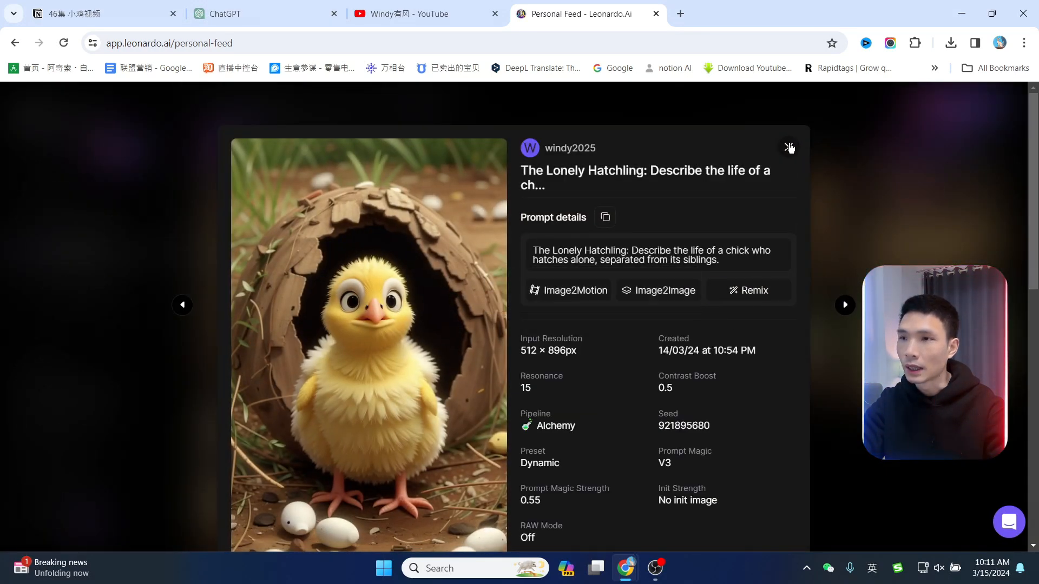
click(788, 147)
click(285, 394)
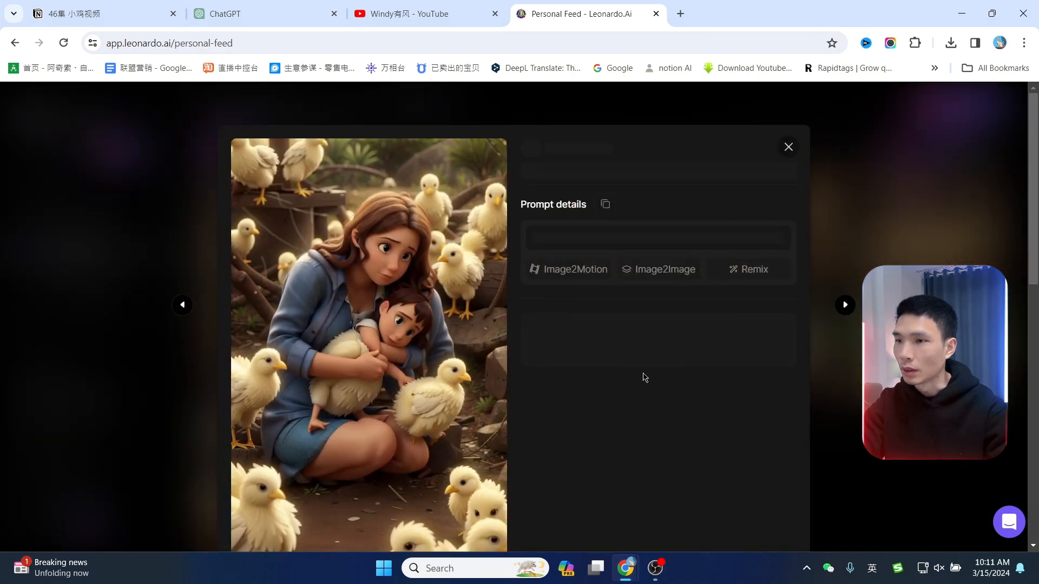
key(Escape)
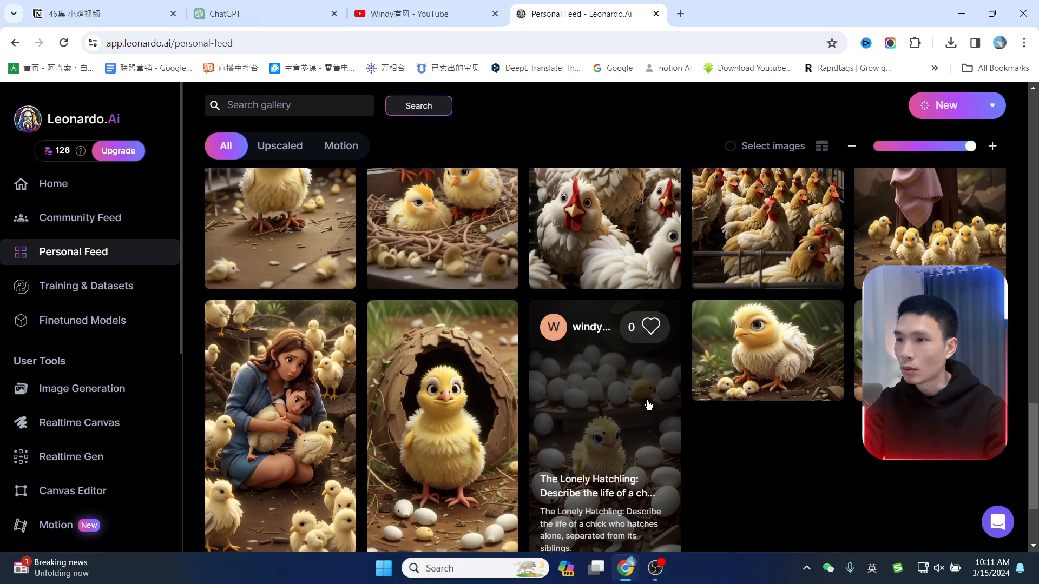
scroll(649, 406, down, 5)
Switch to the DeepL window to review the Chinese negative prompt and its translation, and return to Leonardo.
mouse_move(632, 573)
click(682, 503)
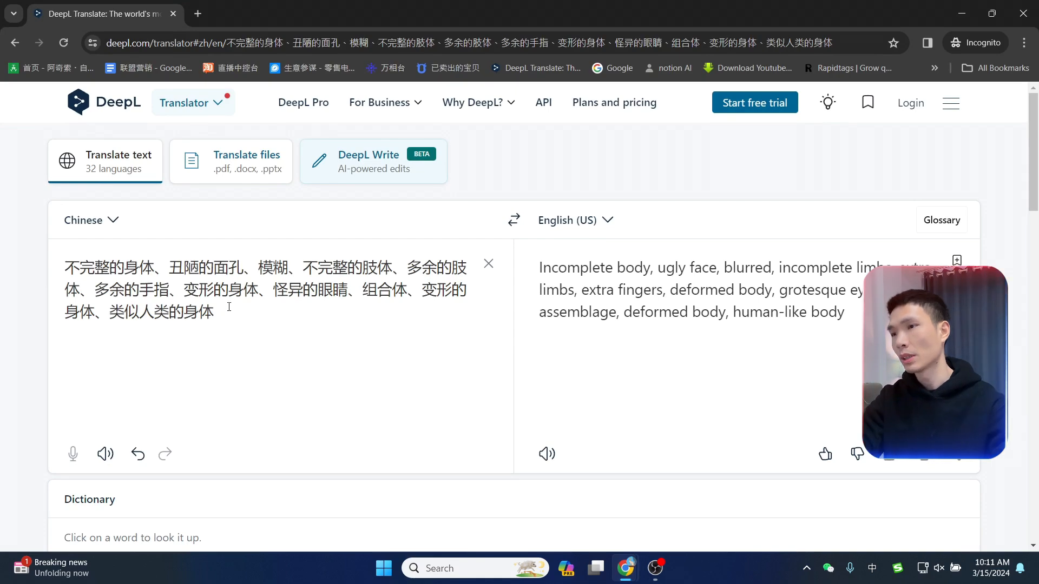
click(961, 13)
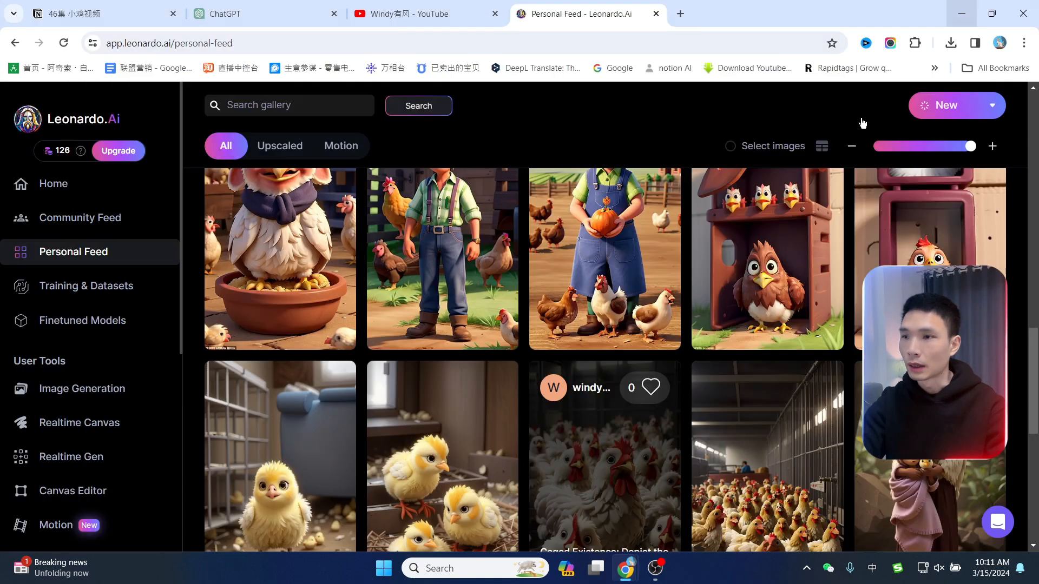
Return to the AI Image Generation page and preview both "Egg in Isolation" images.
scroll(686, 384, up, 15)
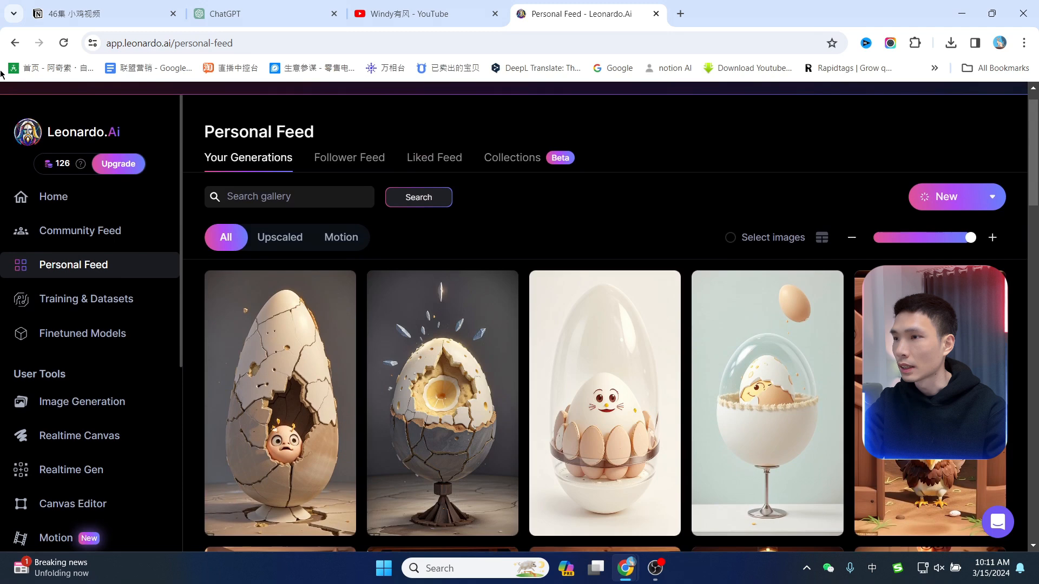
click(15, 42)
scroll(804, 260, down, 5)
scroll(844, 233, down, 3)
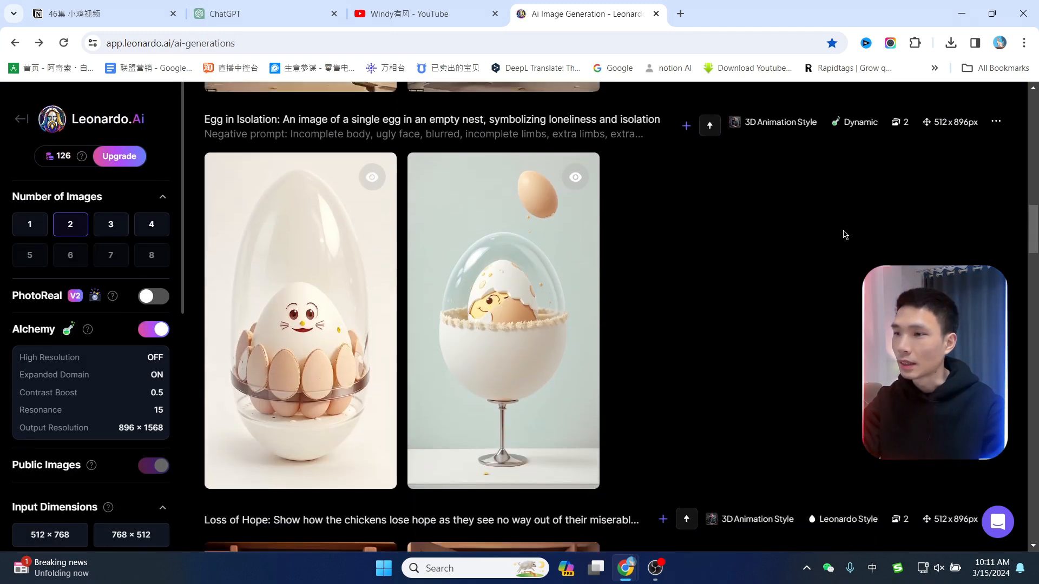
mouse_move(566, 310)
click(537, 292)
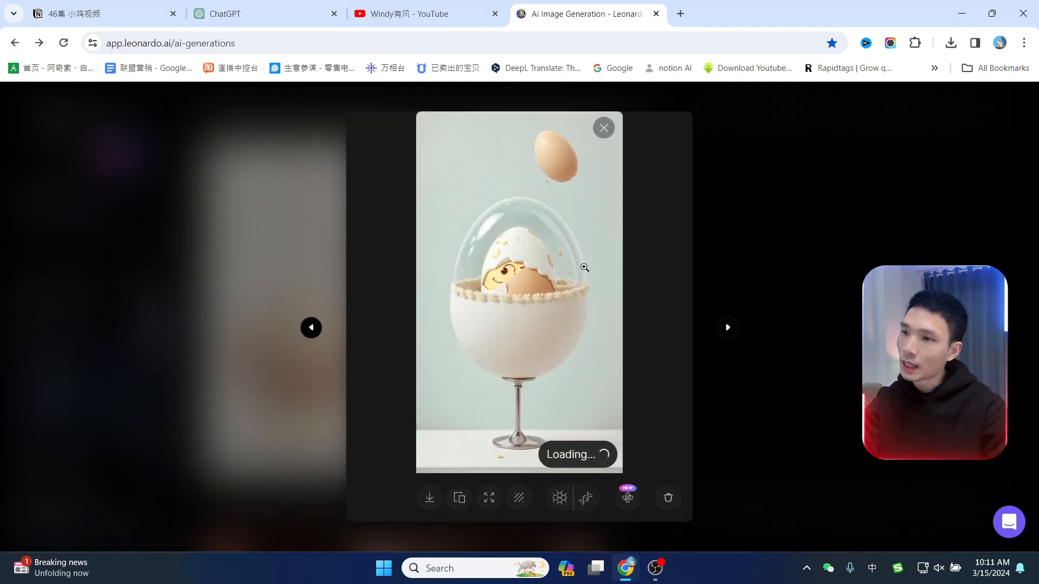
click(311, 327)
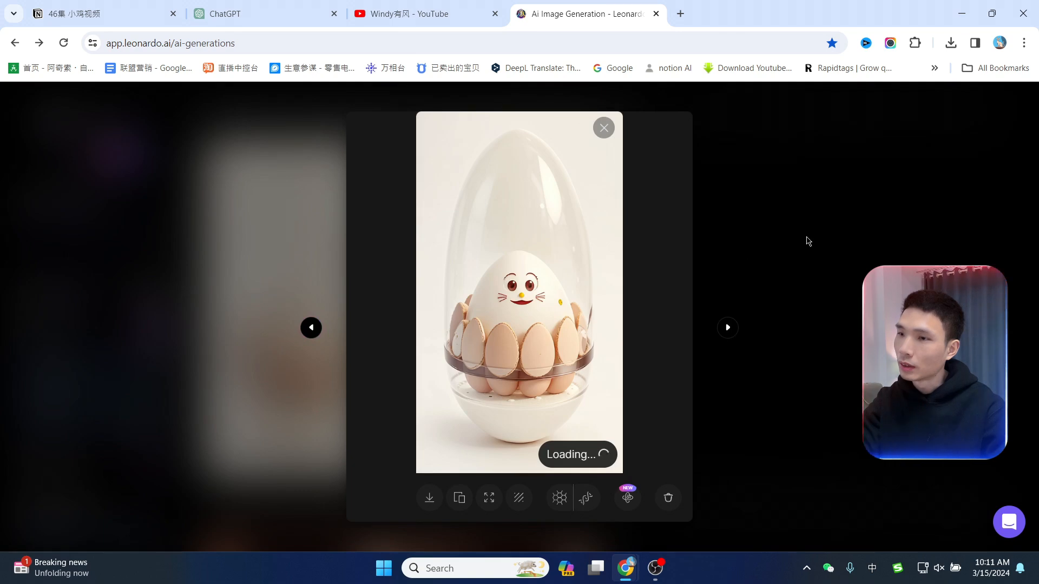
click(709, 290)
Preview the second "Cracked Beginnings" image and close it.
scroll(708, 290, up, 8)
click(542, 281)
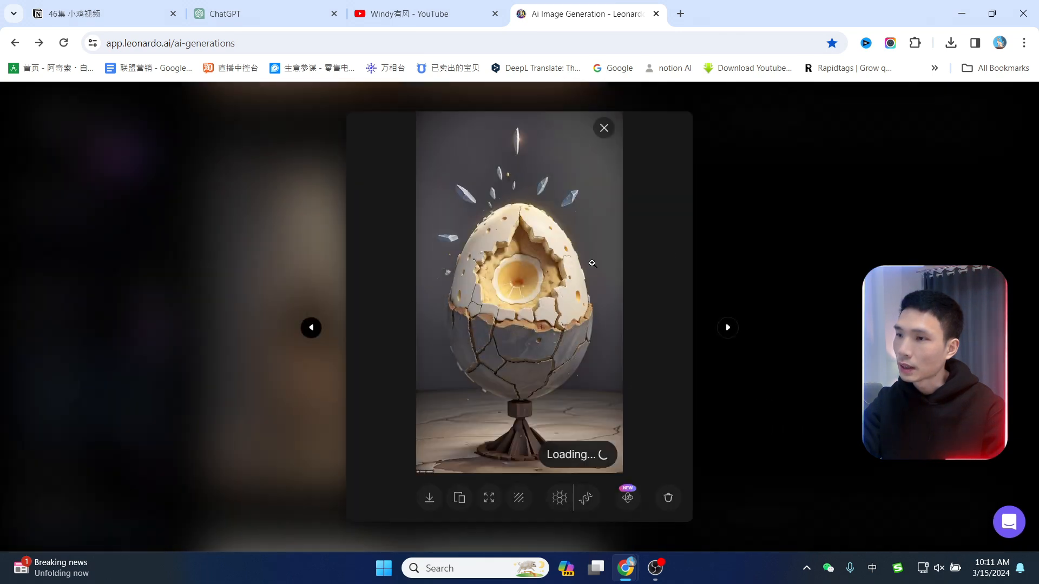
click(784, 220)
Copy the "Overcrowded Coop" prompt from ChatGPT, use it as Leonardo's image prompt, and generate two images.
click(260, 14)
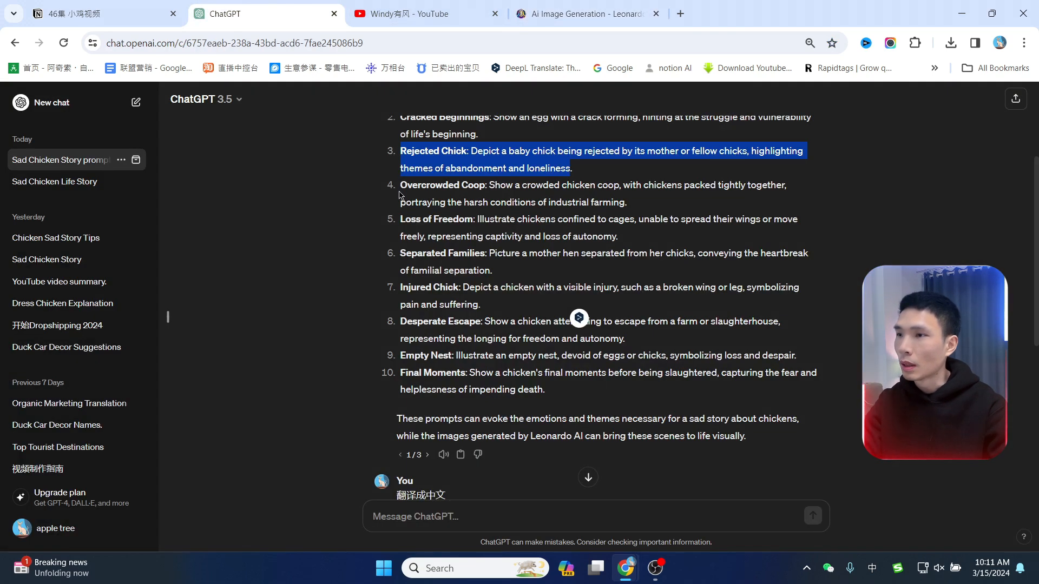
drag(400, 189, 626, 199)
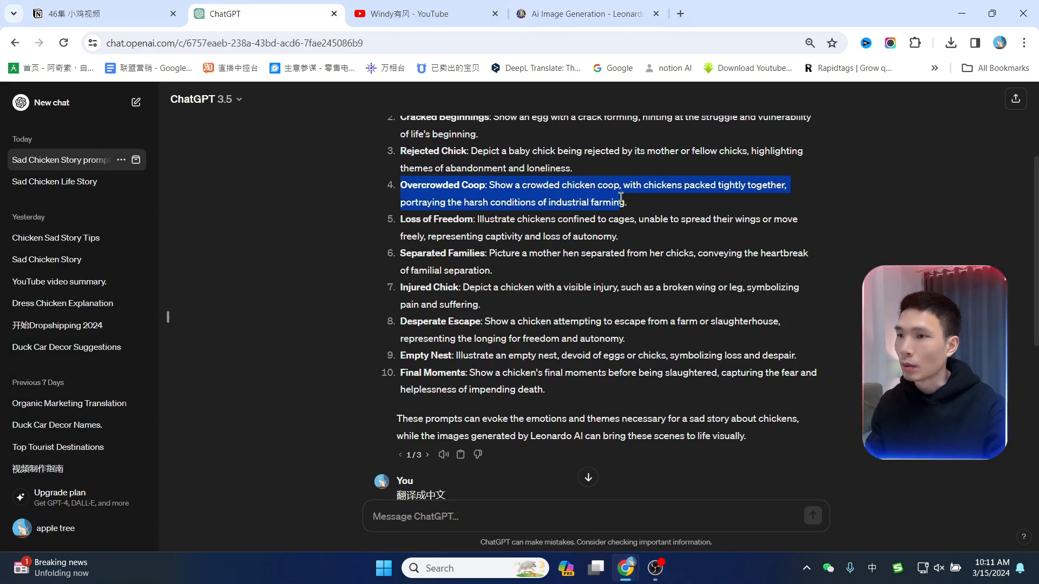
click(579, 14)
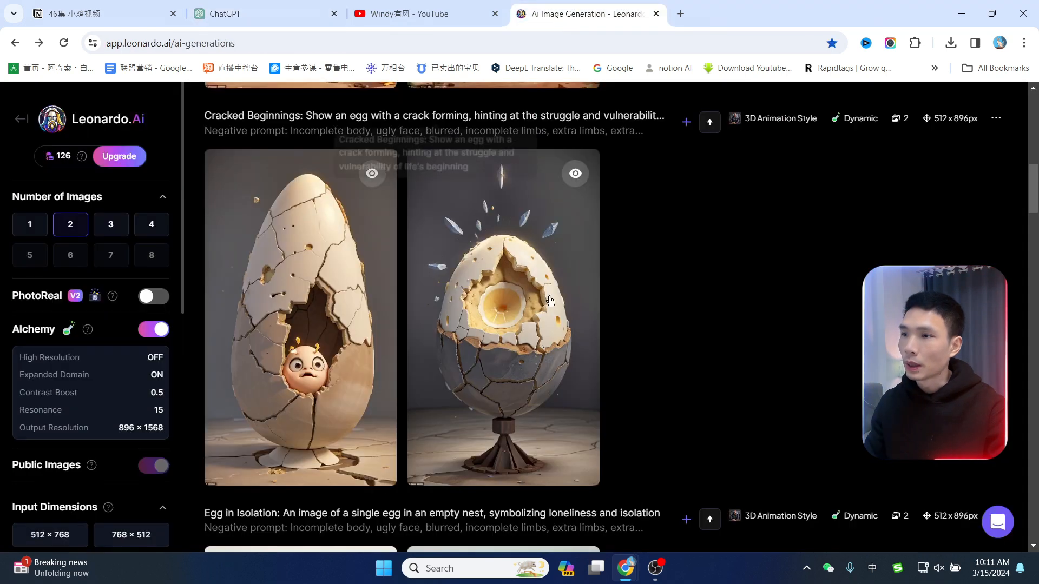
scroll(545, 354, up, 5)
scroll(543, 355, up, 4)
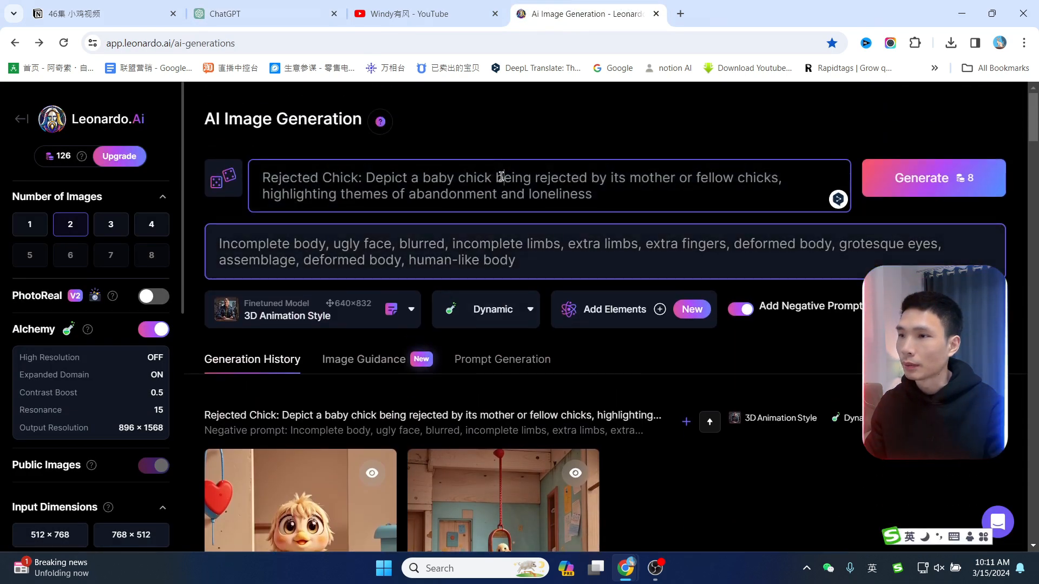
Open the second "Rejected Chick" image and try the Alchemy Refiner on it, declining the Premium offer.
scroll(572, 330, down, 6)
click(530, 190)
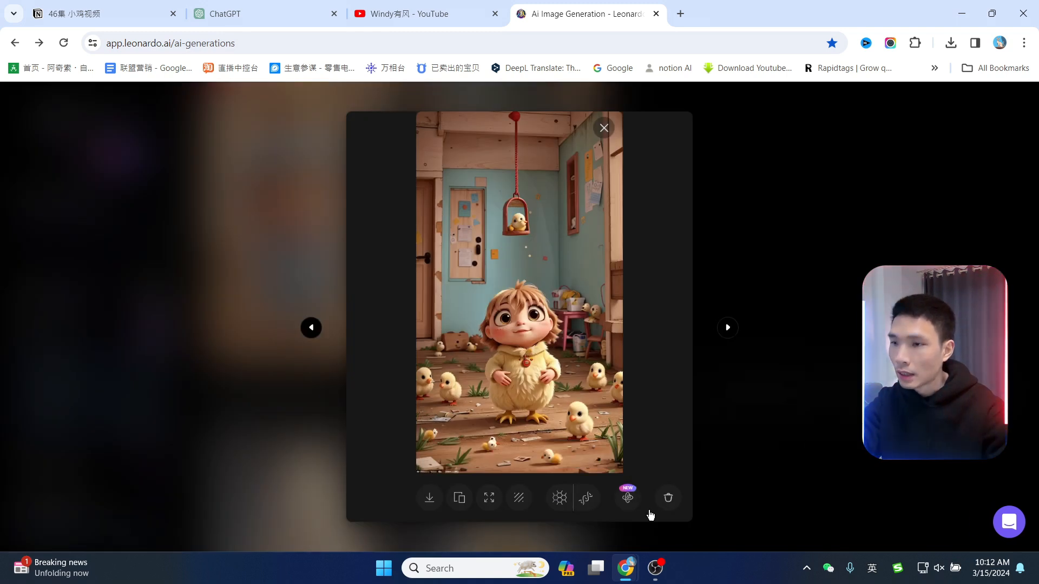
click(628, 498)
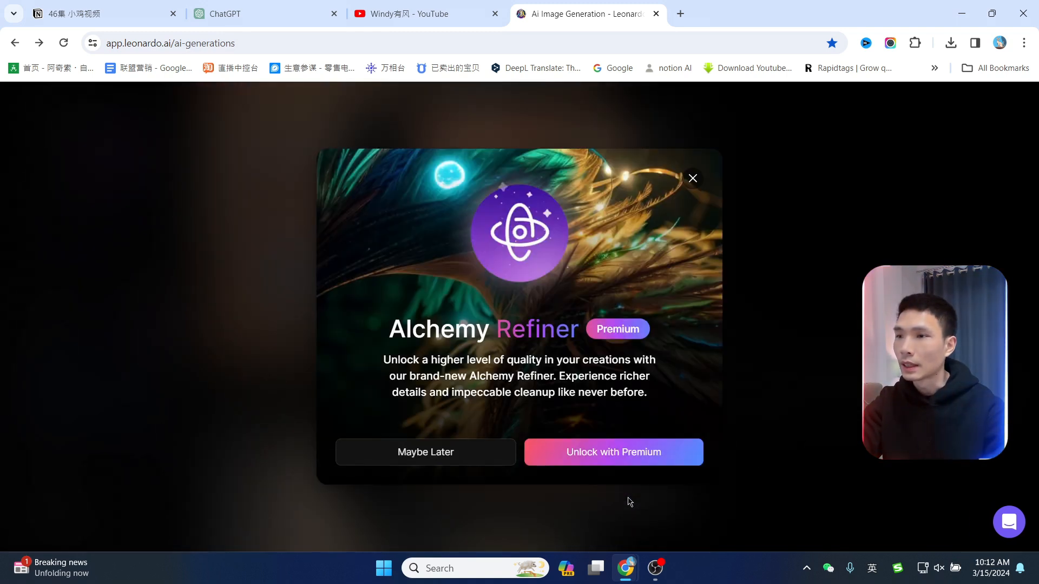
click(466, 460)
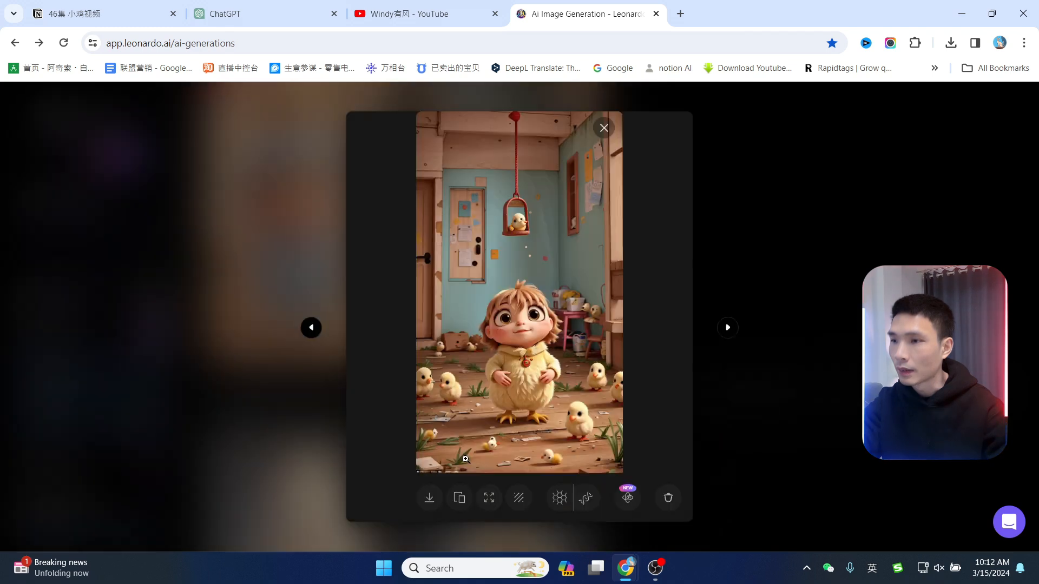
Upscale the opened "Rejected Chick" image with the Alchemy Smooth upscaler, inspect it enlarged, and return to the generation page.
click(561, 499)
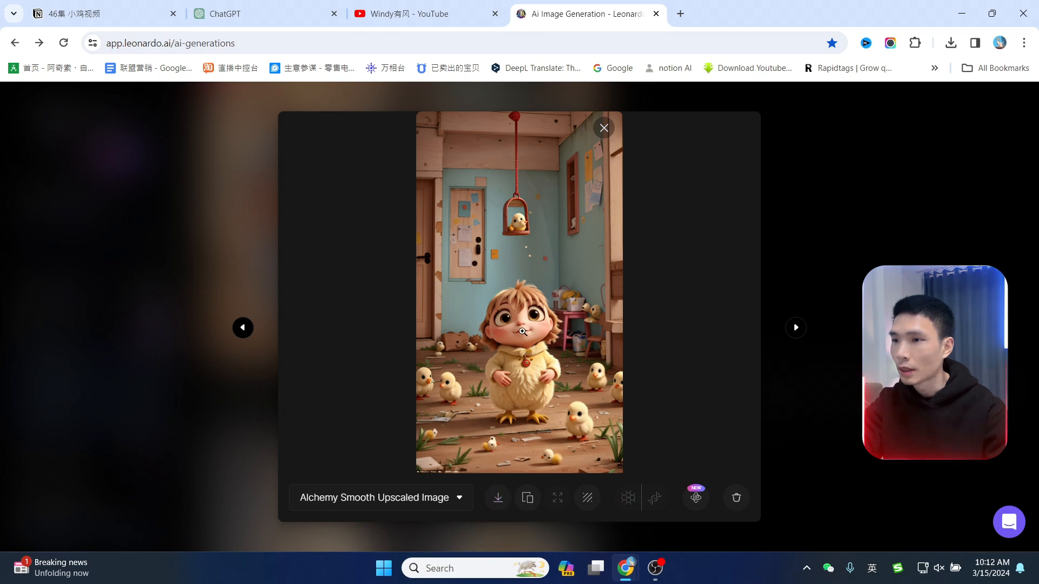
click(523, 334)
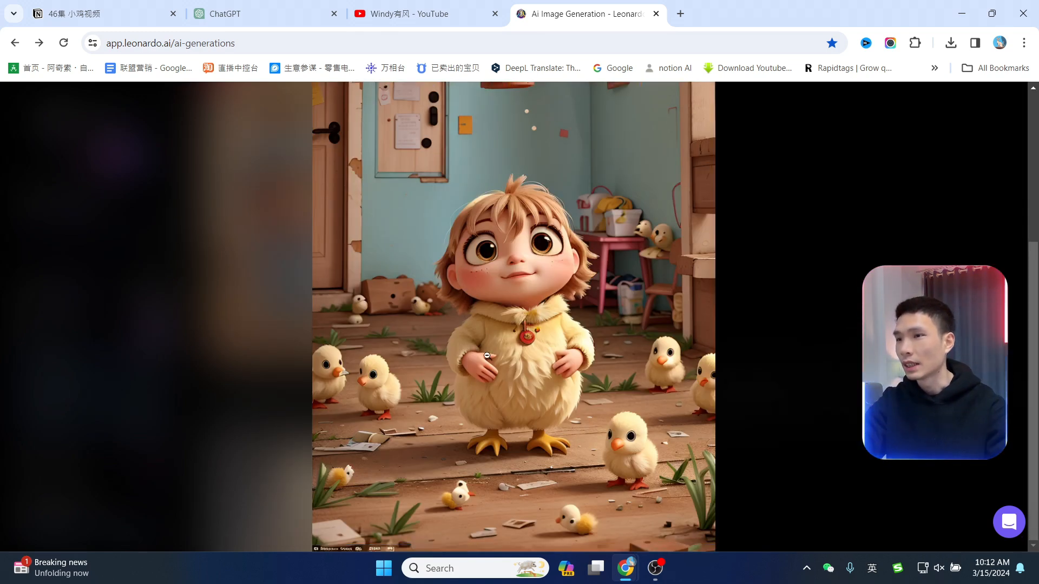
click(961, 189)
mouse_move(507, 270)
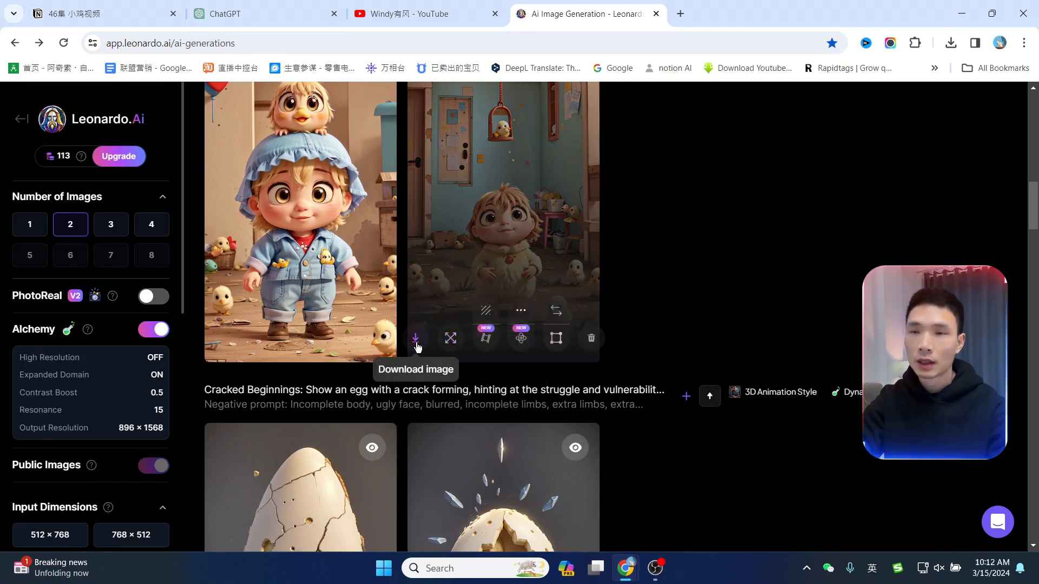
scroll(600, 298, up, 15)
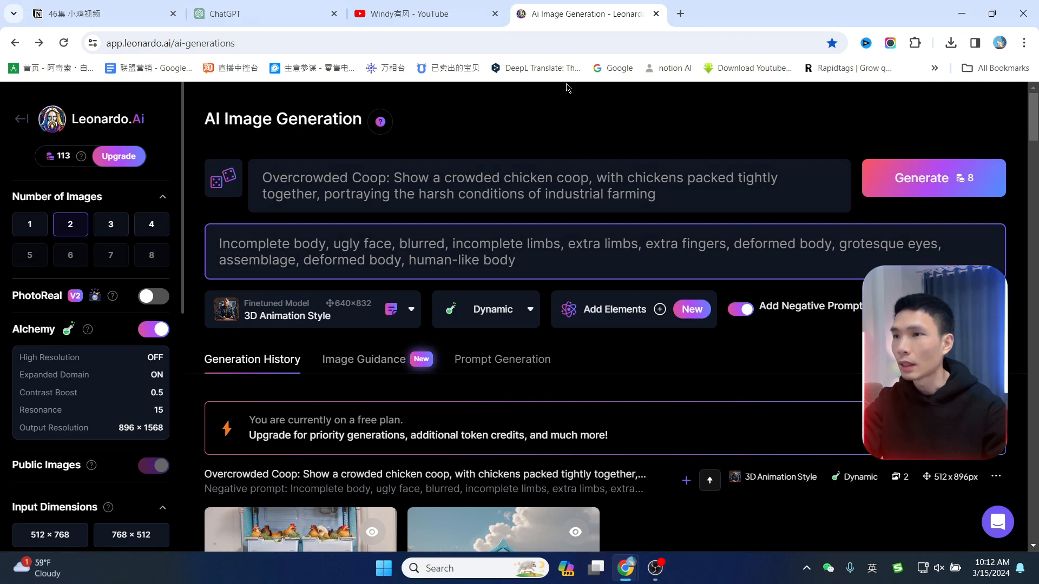
Open the Midjourney website in a new browser tab and look over its home page.
click(694, 6)
text(mi)
key(Return)
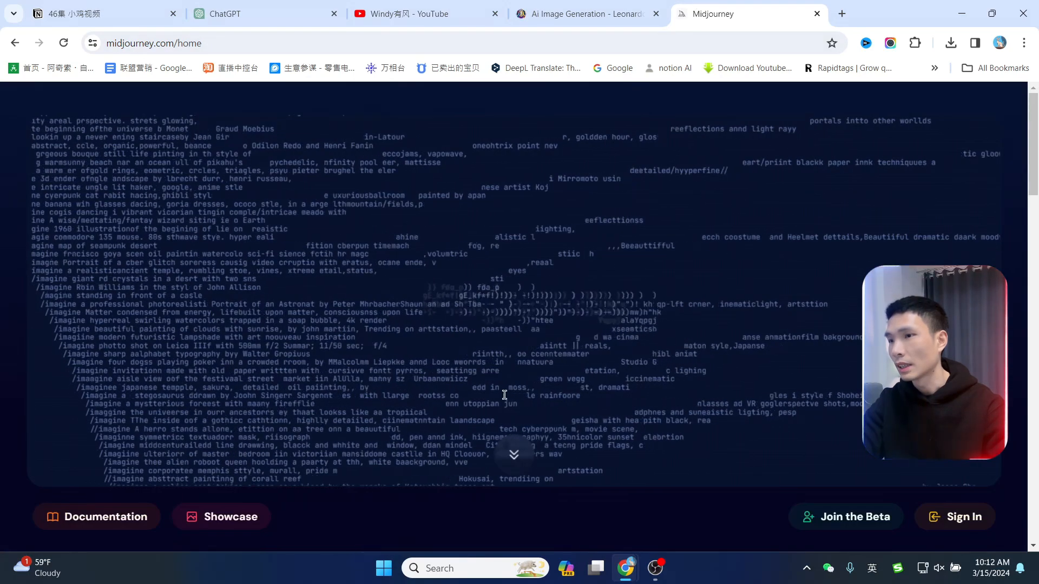
scroll(514, 391, down, 3)
scroll(522, 388, up, 3)
scroll(369, 454, down, 1)
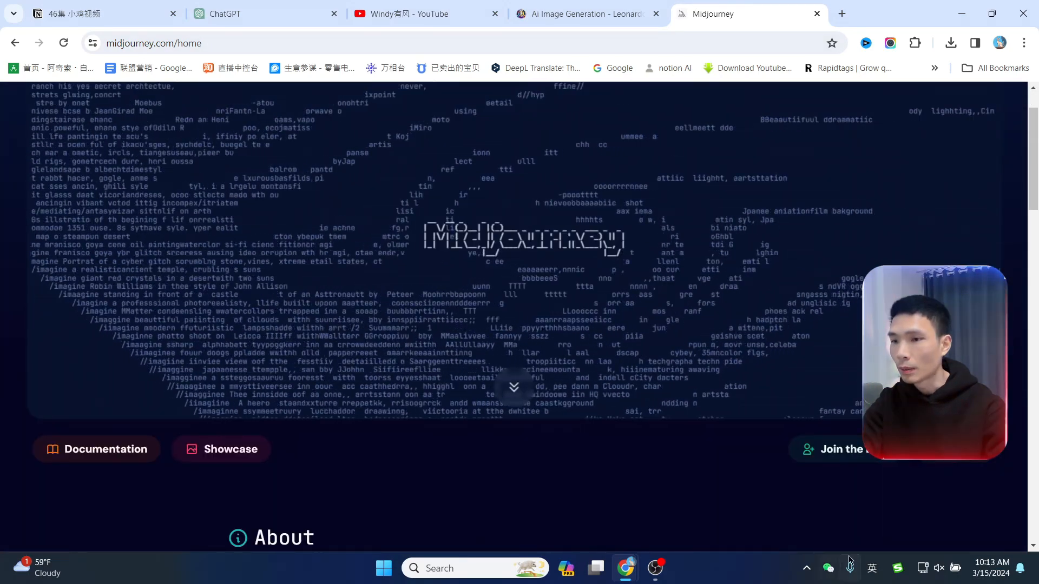
Switch to Discord and go to the newest Midjourney Bot message in the server's channel.
click(871, 568)
click(806, 567)
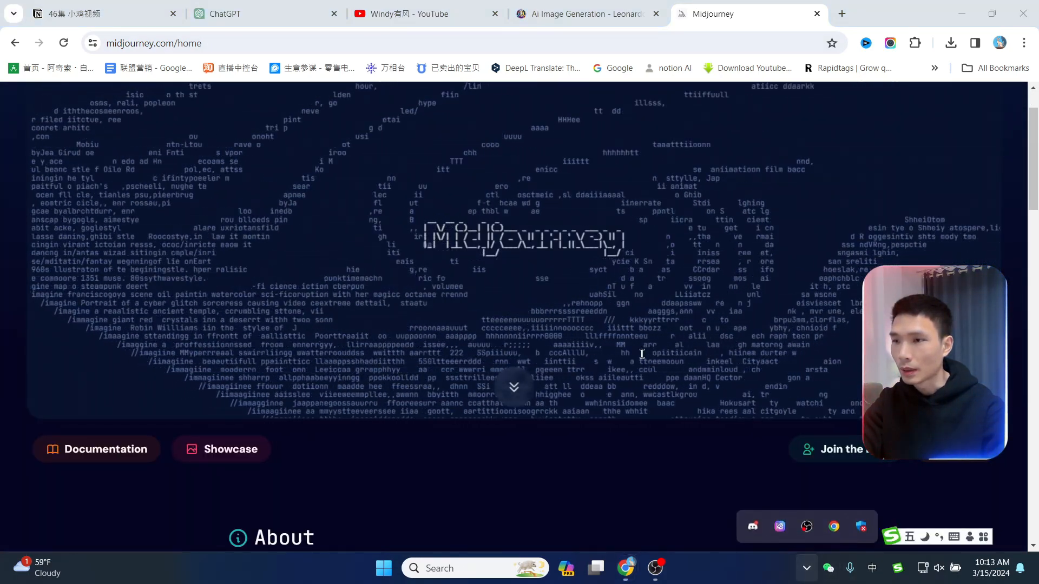
scroll(642, 354, up, 1)
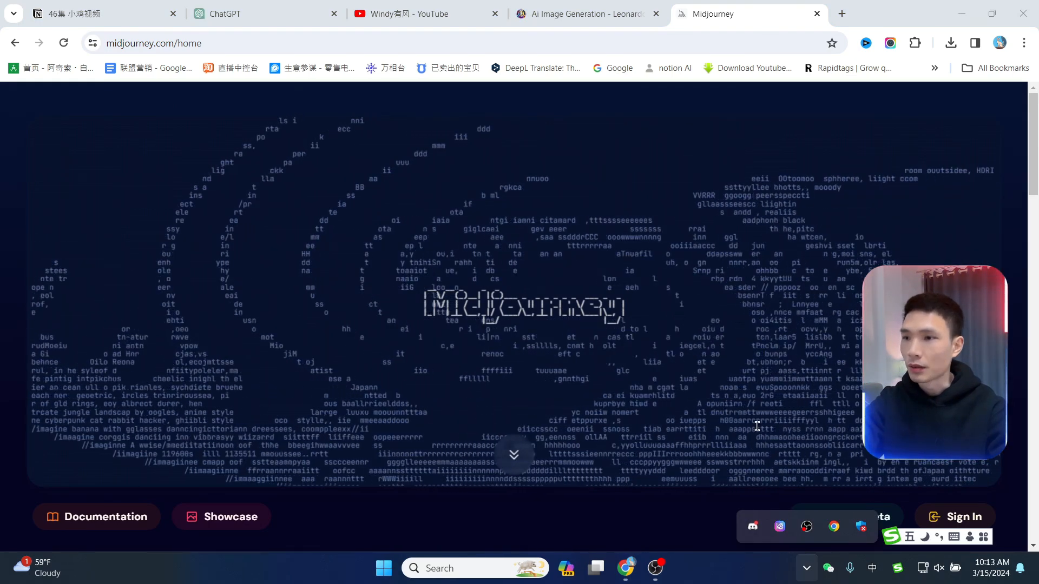
click(753, 526)
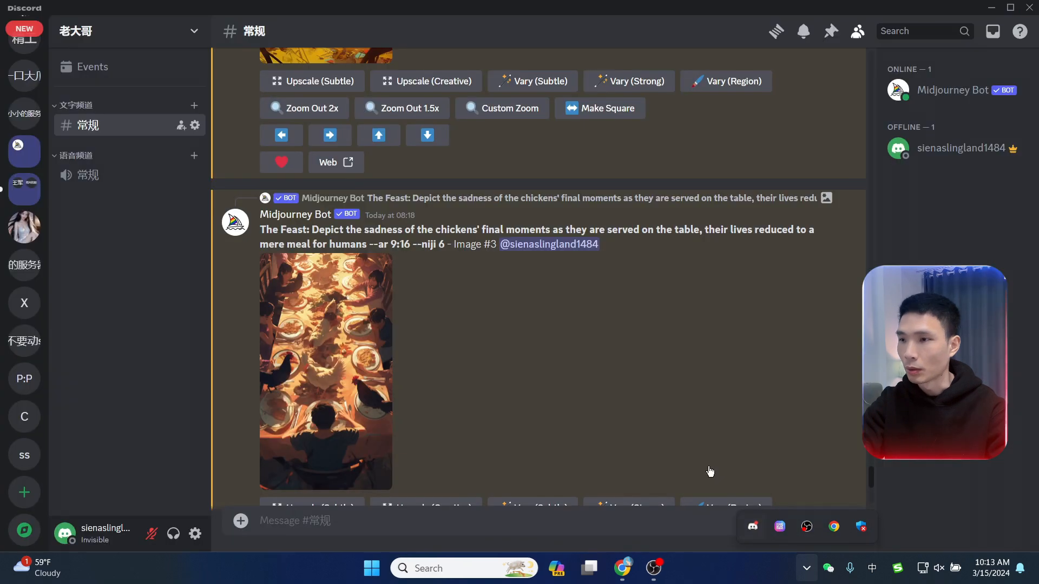
scroll(660, 431, down, 10)
Run the Midjourney /settings command in the channel to bring up the bot's personal settings.
click(331, 517)
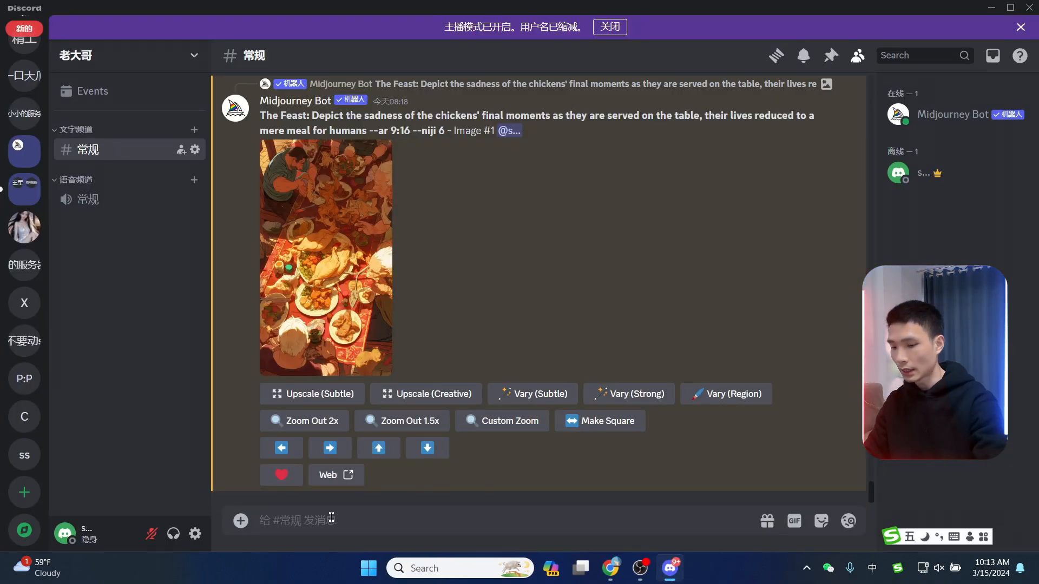
text(、)
key(BackSpace)
key(shift)
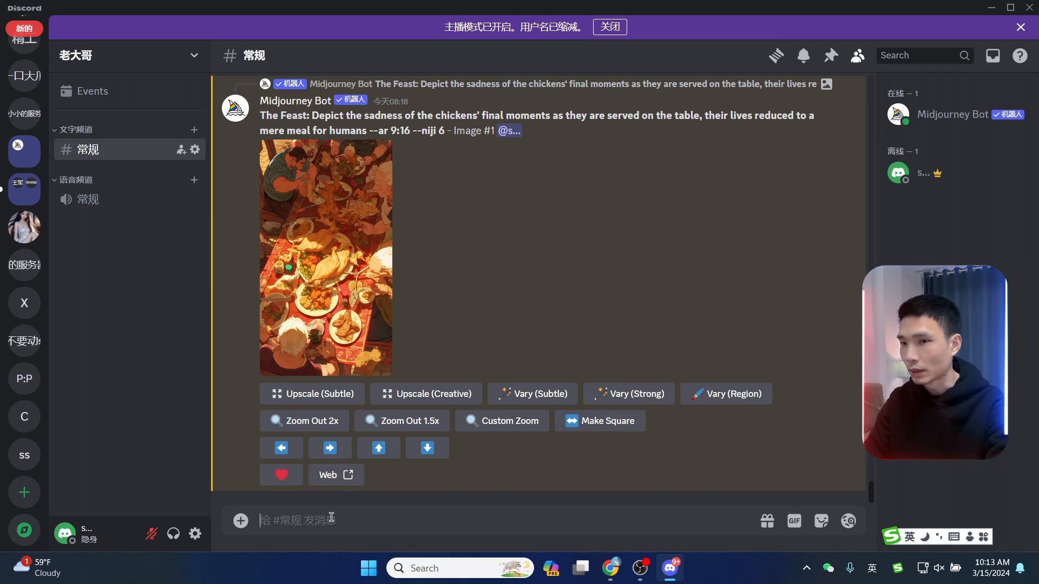
text(/)
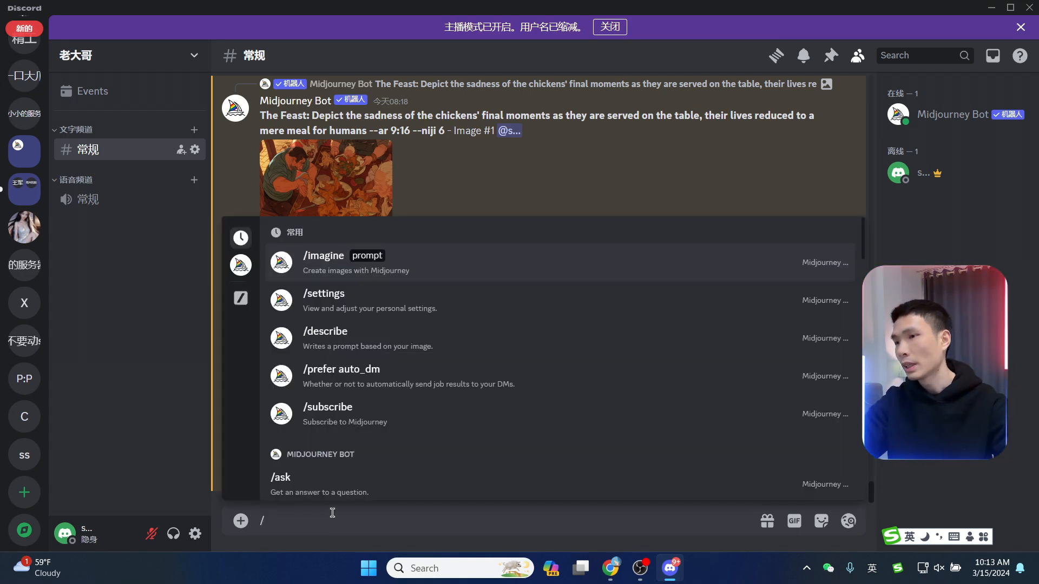
click(327, 301)
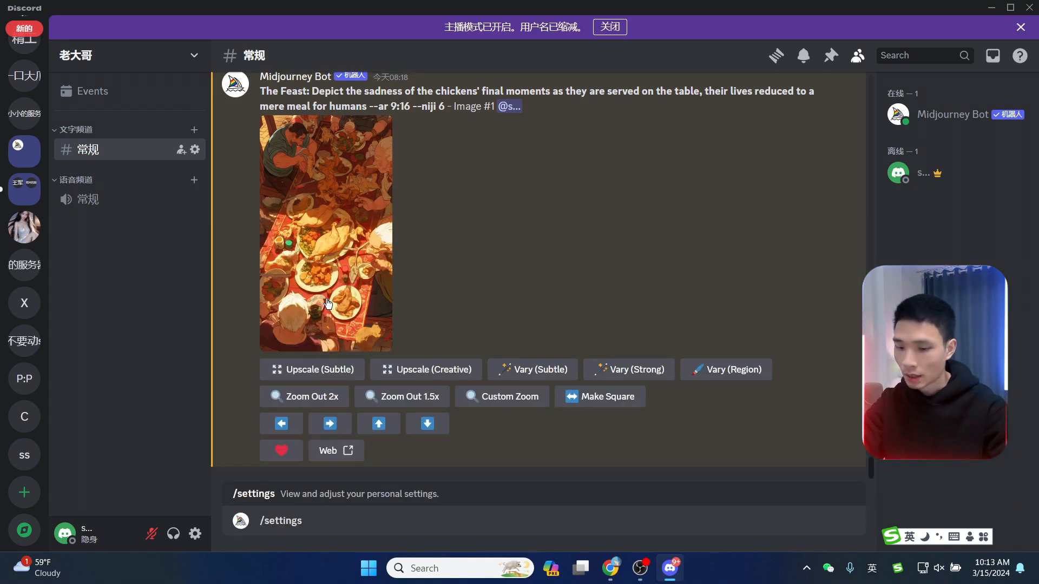
key(Return)
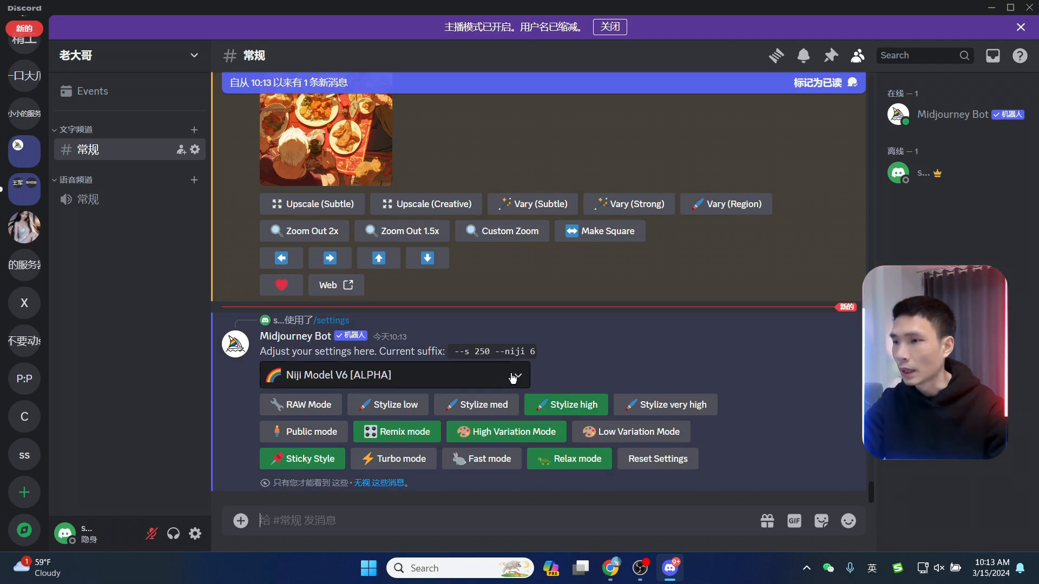
Review the available Midjourney model versions and choose Niji Model V6 [ALPHA].
click(513, 377)
scroll(383, 470, down, 1)
scroll(382, 471, down, 1)
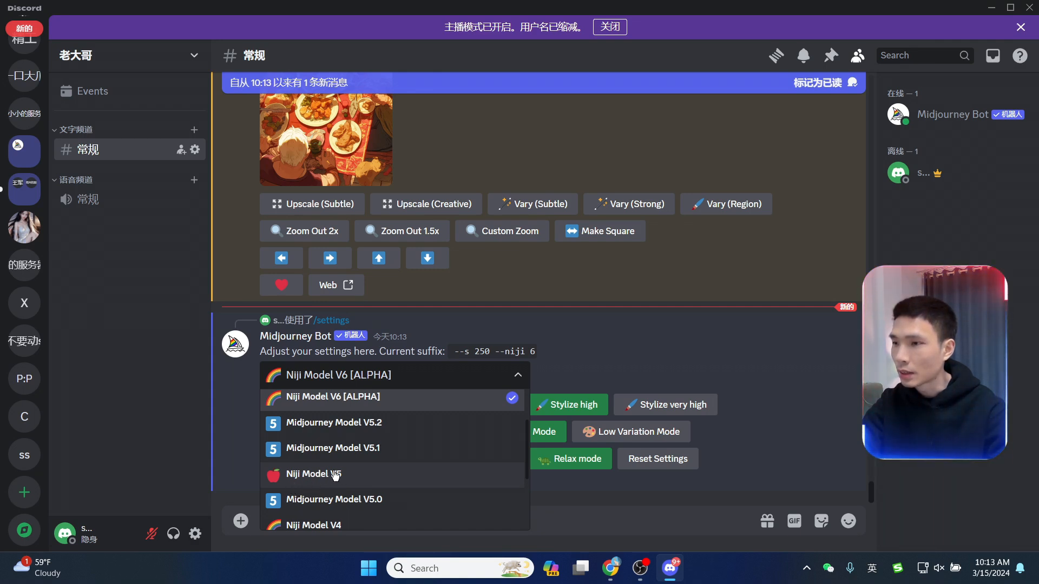
scroll(338, 473, up, 2)
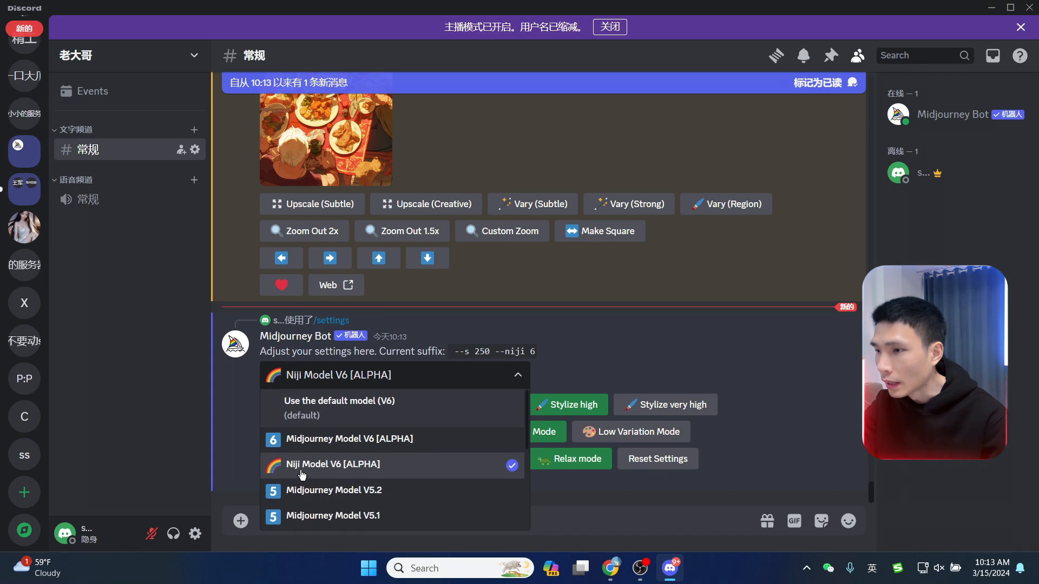
click(363, 469)
Switch to the ChatGPT page in Chrome and copy the full "Egg in Isolation" prompt from the list.
mouse_move(610, 568)
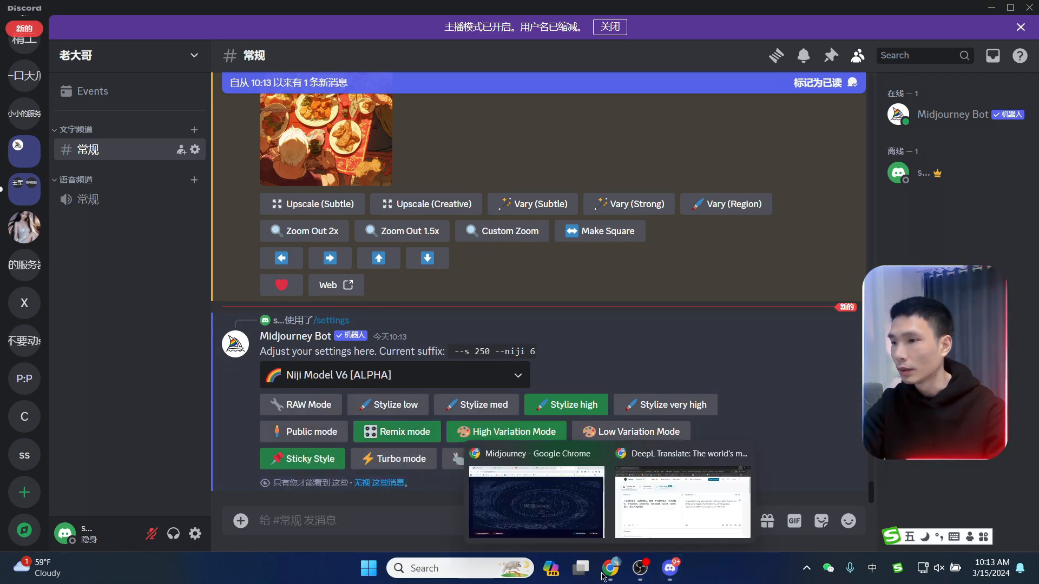
click(603, 494)
click(304, 5)
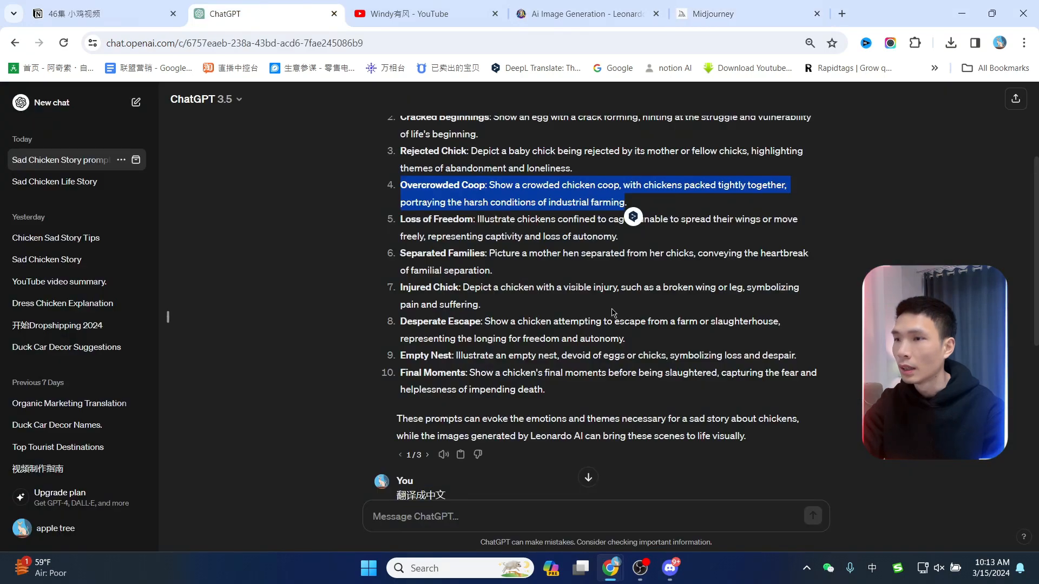
scroll(600, 308, up, 3)
drag(401, 266, 808, 265)
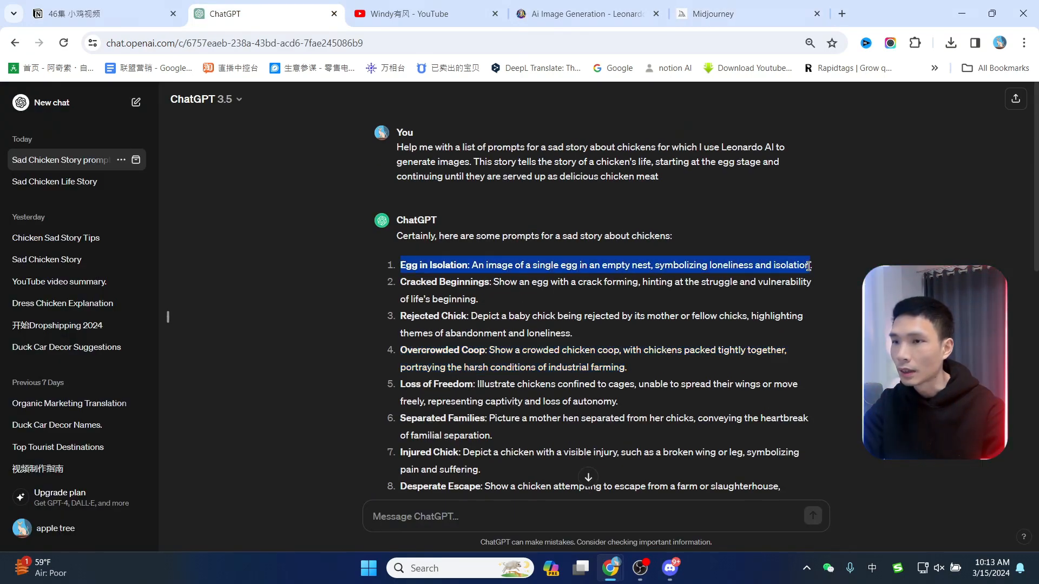
In Discord, submit an /imagine job with the copied "Egg in Isolation" prompt followed by --ar 9:16.
click(670, 565)
text(/)
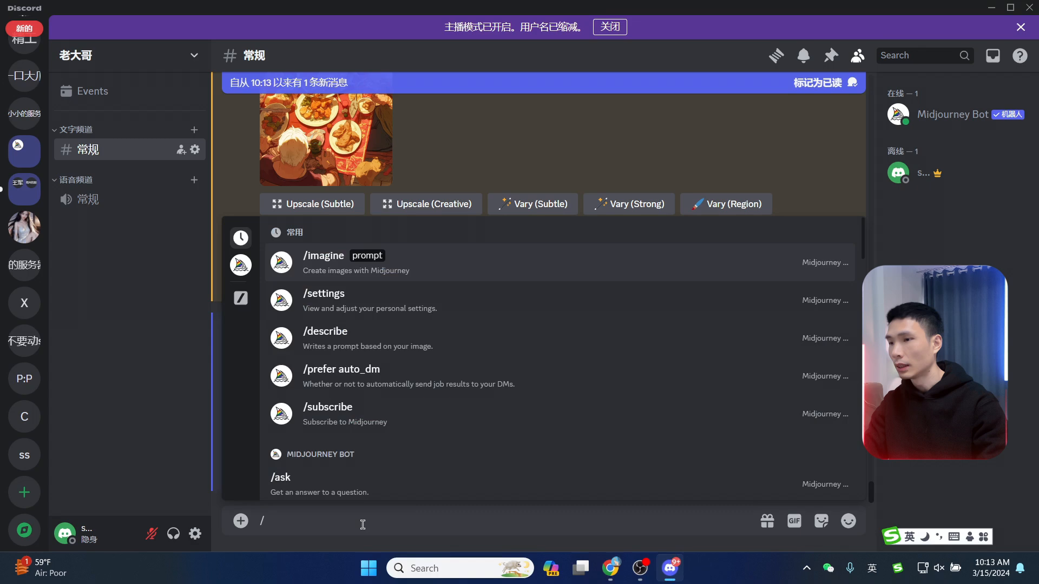
click(333, 264)
text(Egg in Isolation: An image of a single egg in an empty nest, symbolizing loneliness and isolation)
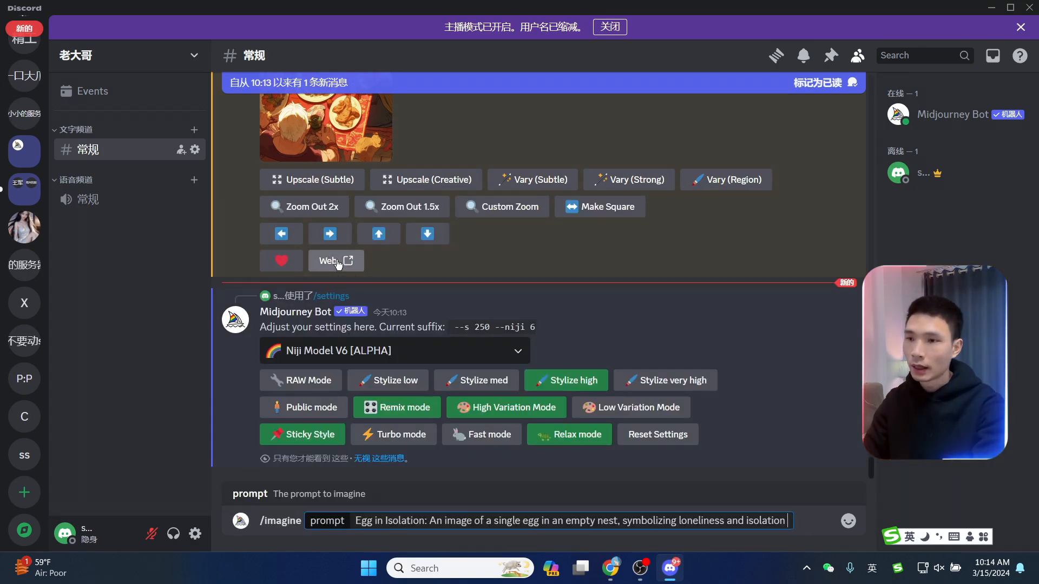
text(--ar 9)
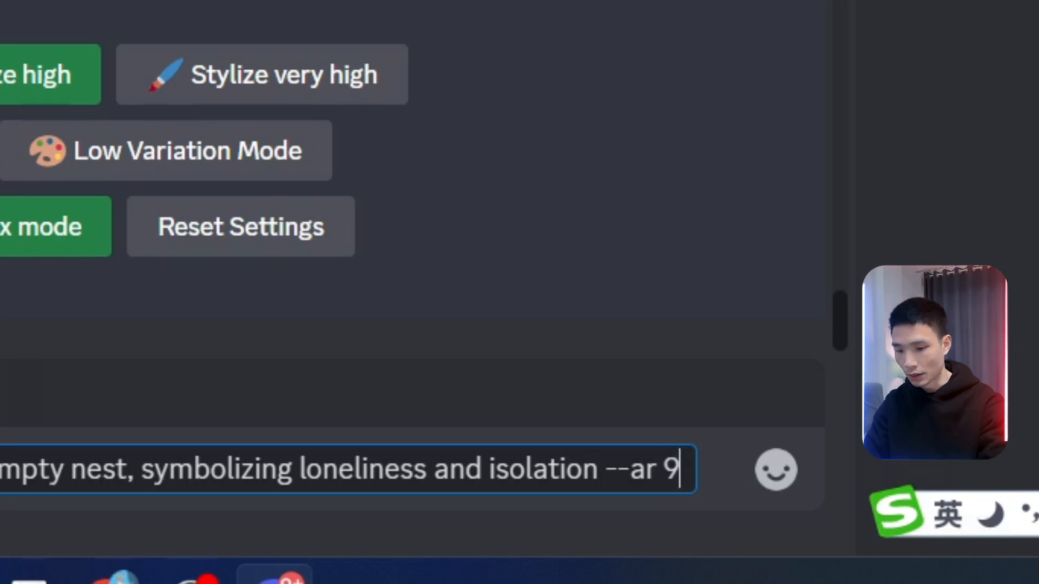
text(:16)
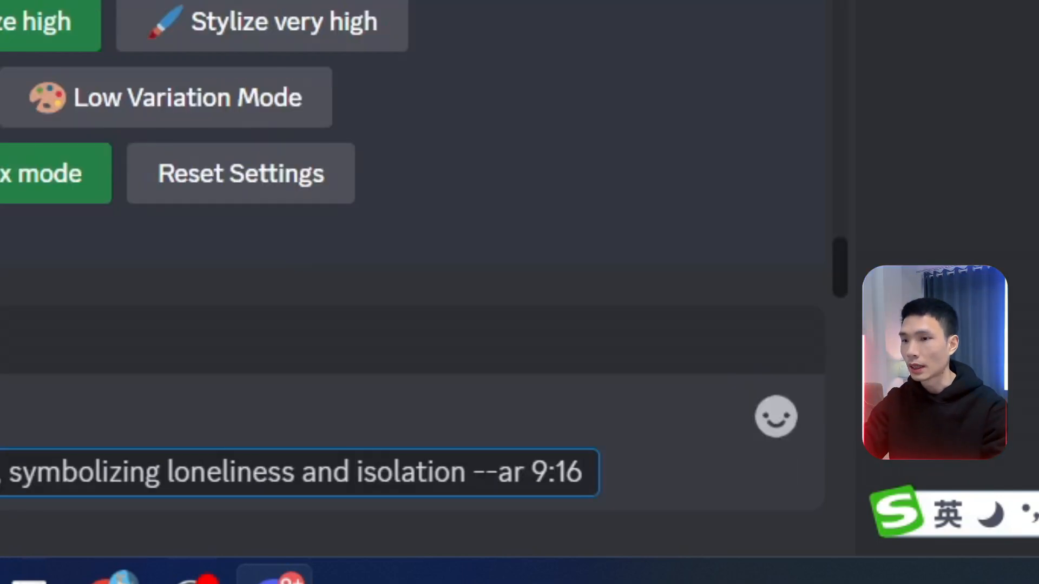
key(Return)
Look at the "Cracked Beginnings" prompt in ChatGPT, and return to Discord to read the submitted job's status.
mouse_move(610, 568)
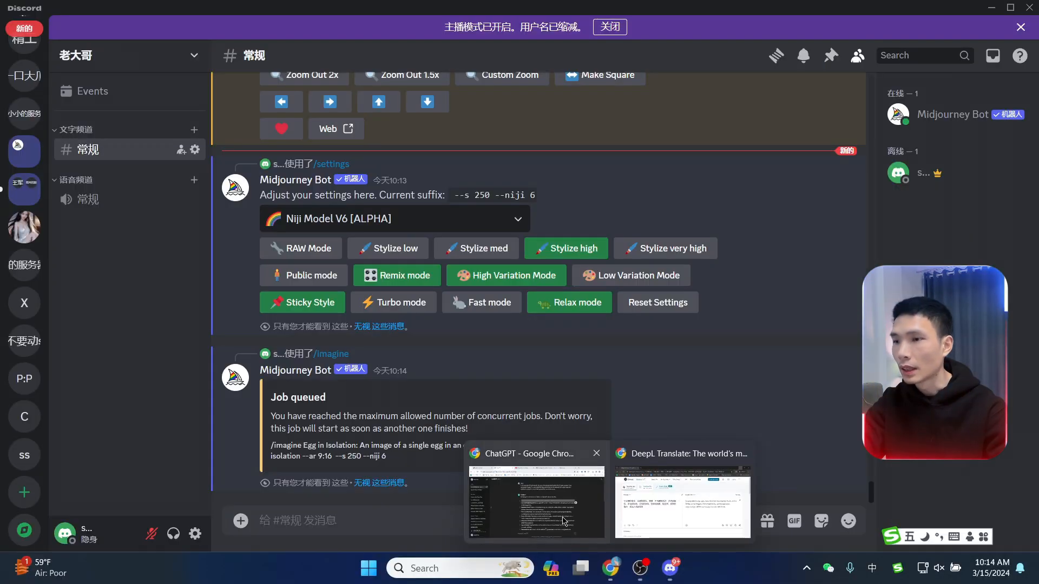
click(530, 498)
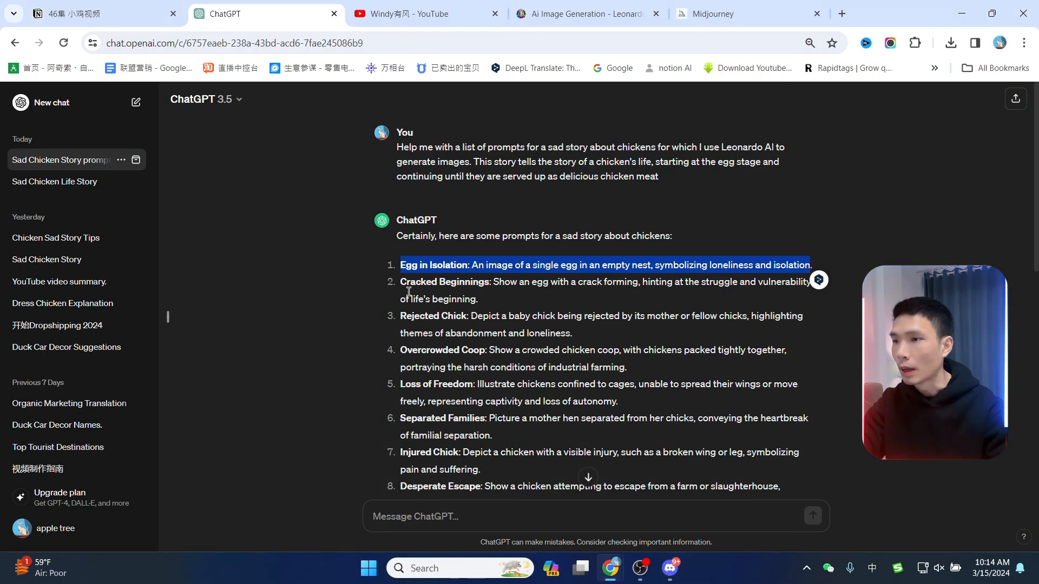
drag(407, 285, 426, 285)
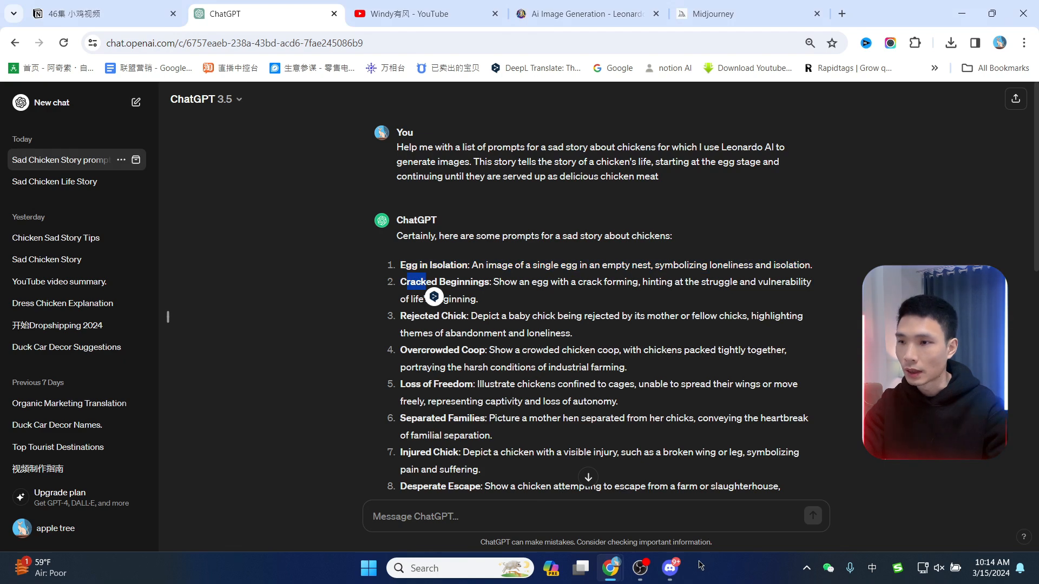
click(674, 575)
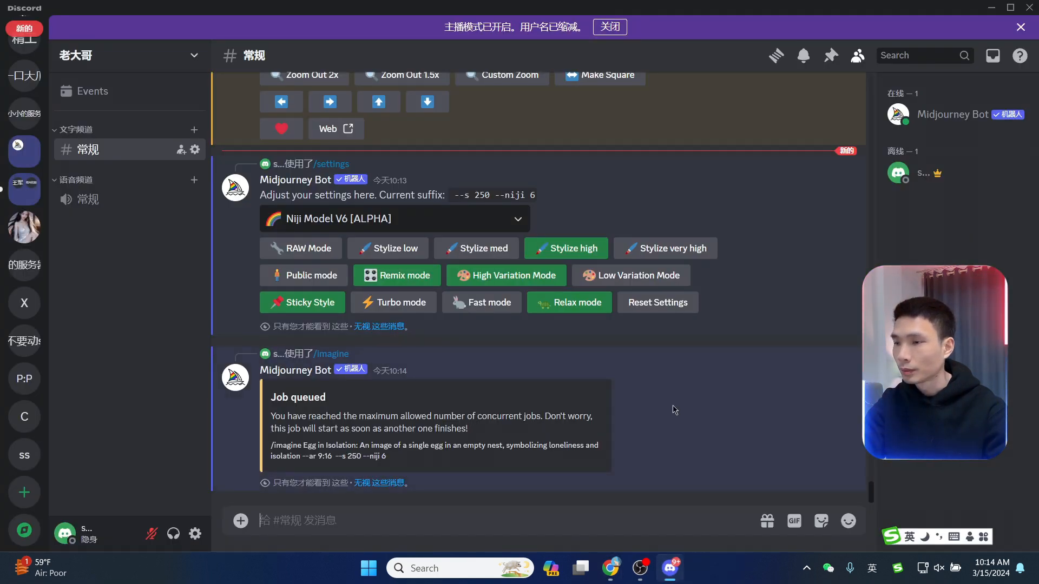
drag(276, 409, 347, 400)
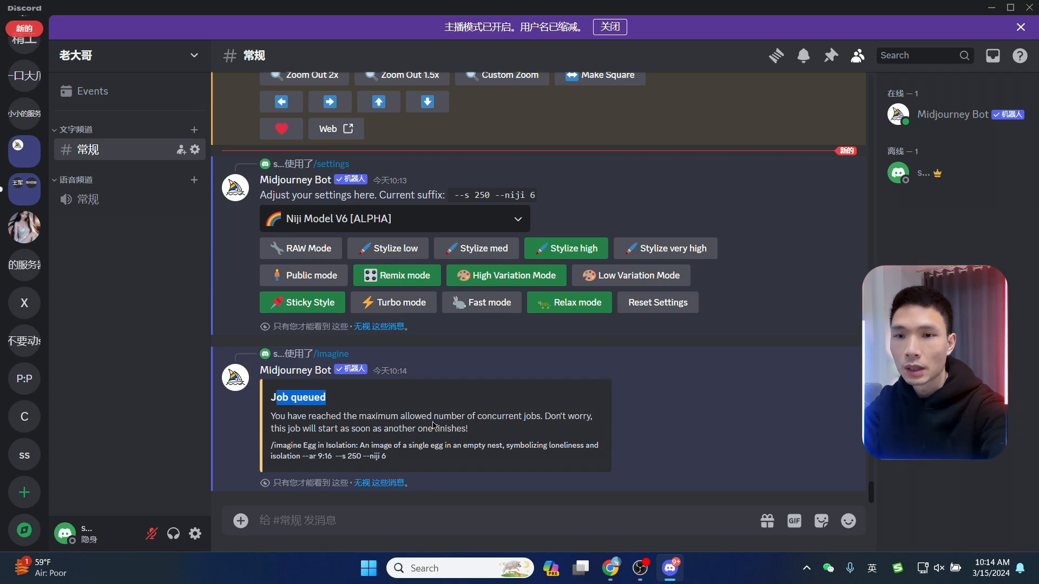
View the earlier "The Lonely Hatchling", "Caged Existence" and "The Lost Mother" image grids enlarged, closing each one.
scroll(370, 251, up, 10)
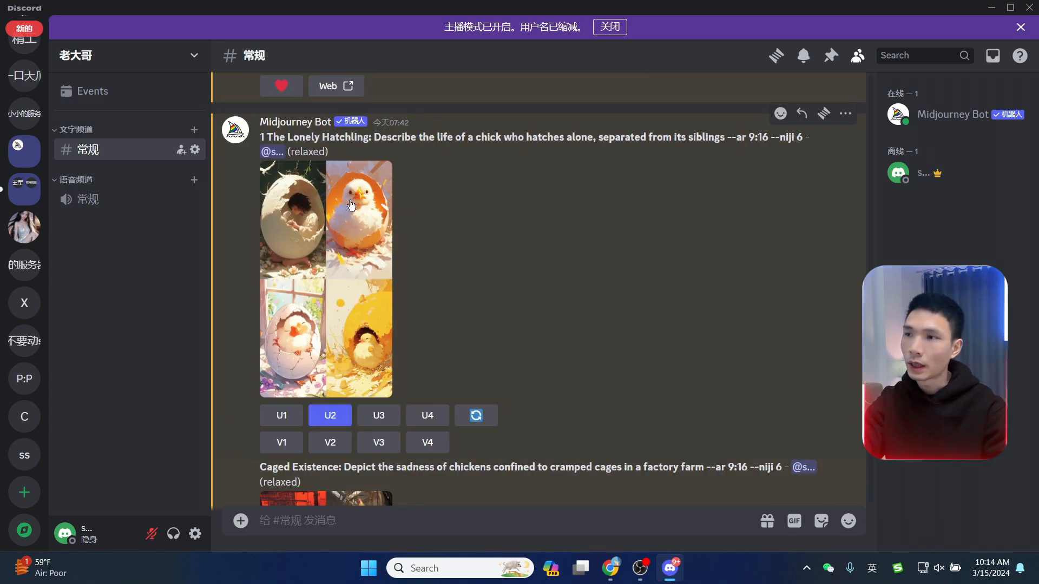
click(331, 238)
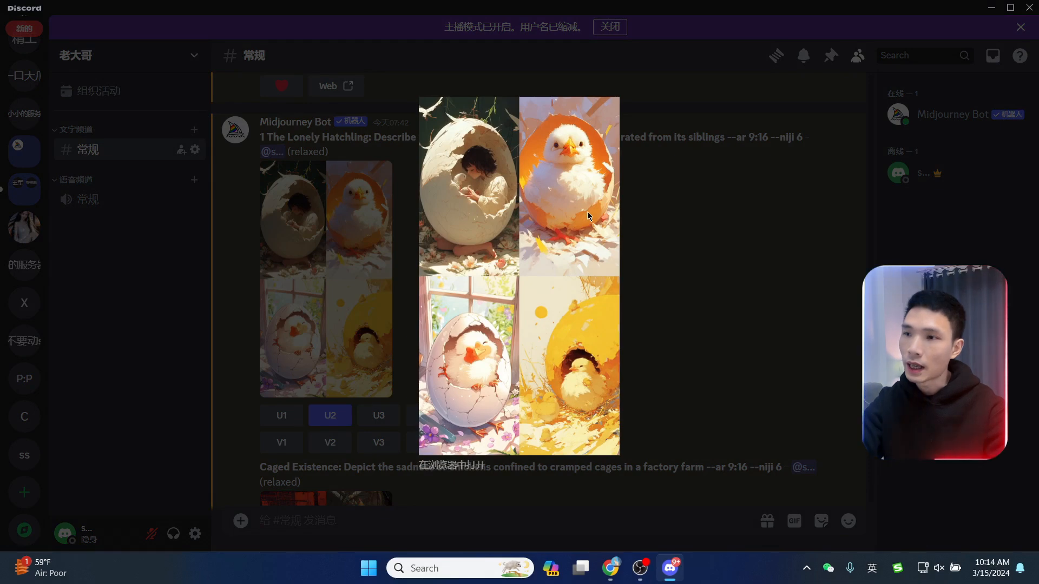
click(670, 198)
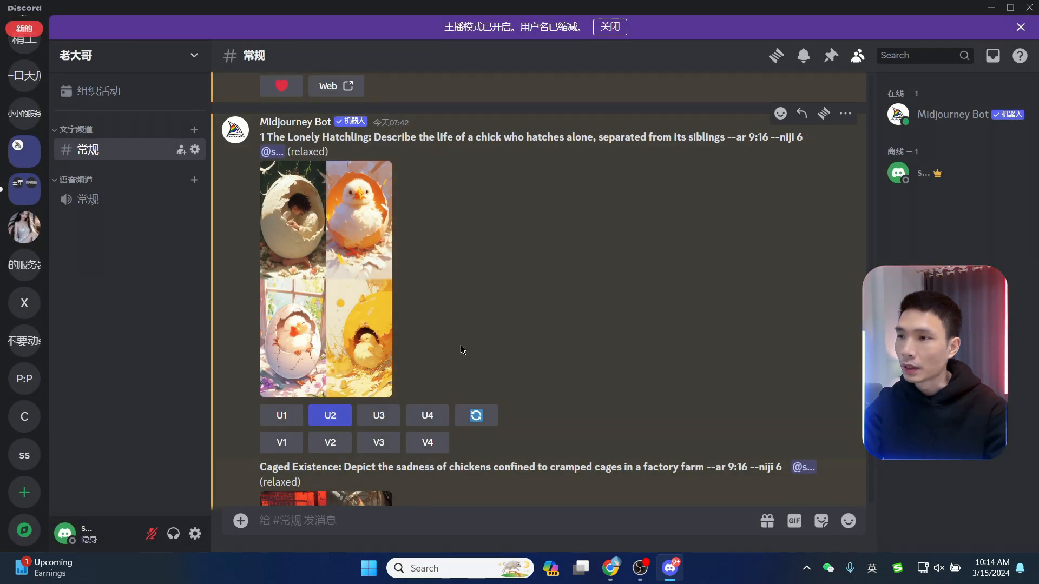
scroll(463, 350, down, 5)
click(315, 283)
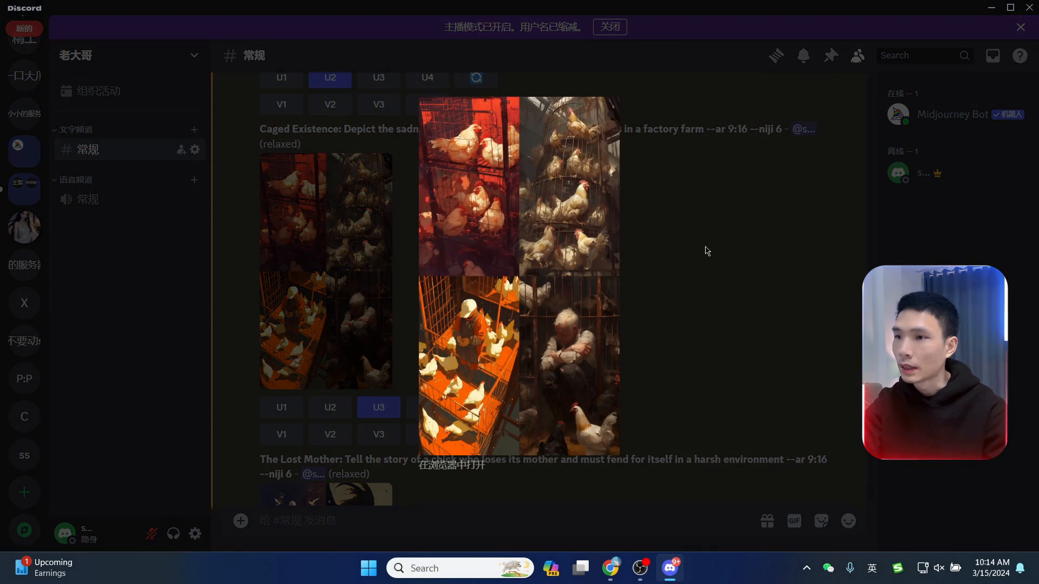
click(691, 257)
scroll(324, 444, down, 1)
click(325, 460)
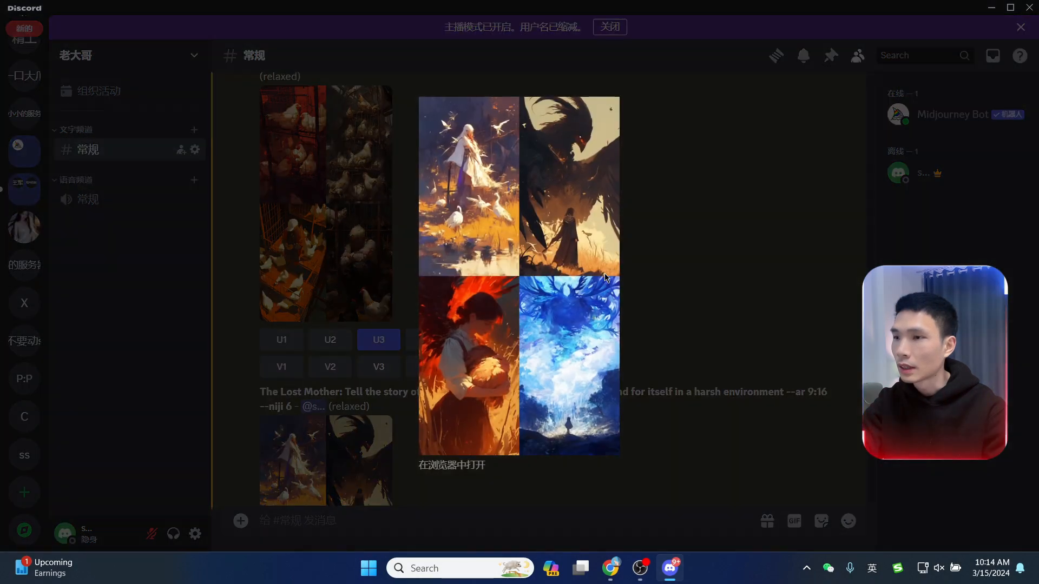
click(706, 254)
Examine the grids from "Separated Siblings" through "The Feast", enlarging the "Separated Siblings" grid and the one just before "The Feast".
scroll(438, 364, down, 10)
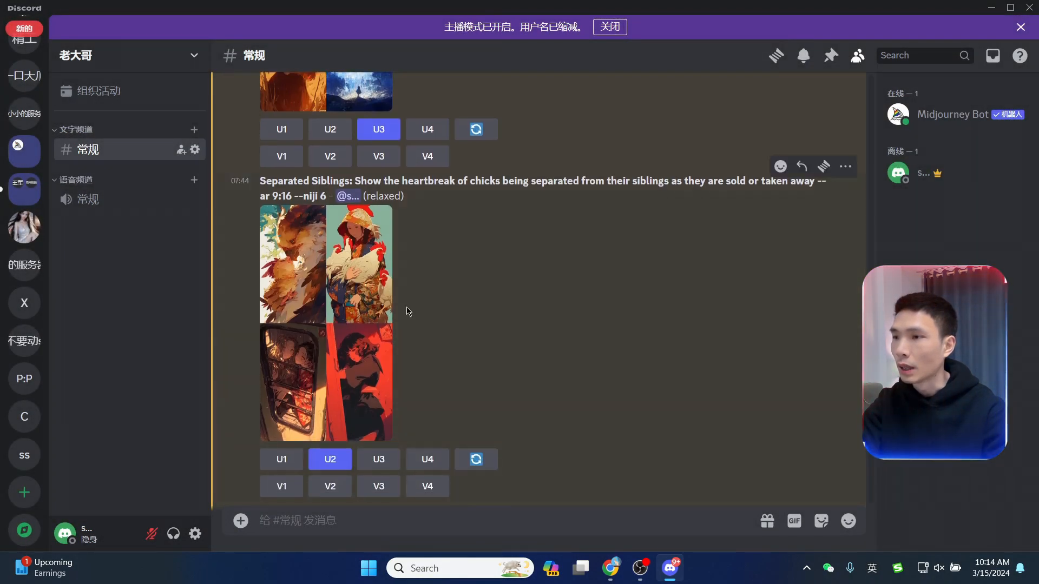
click(336, 314)
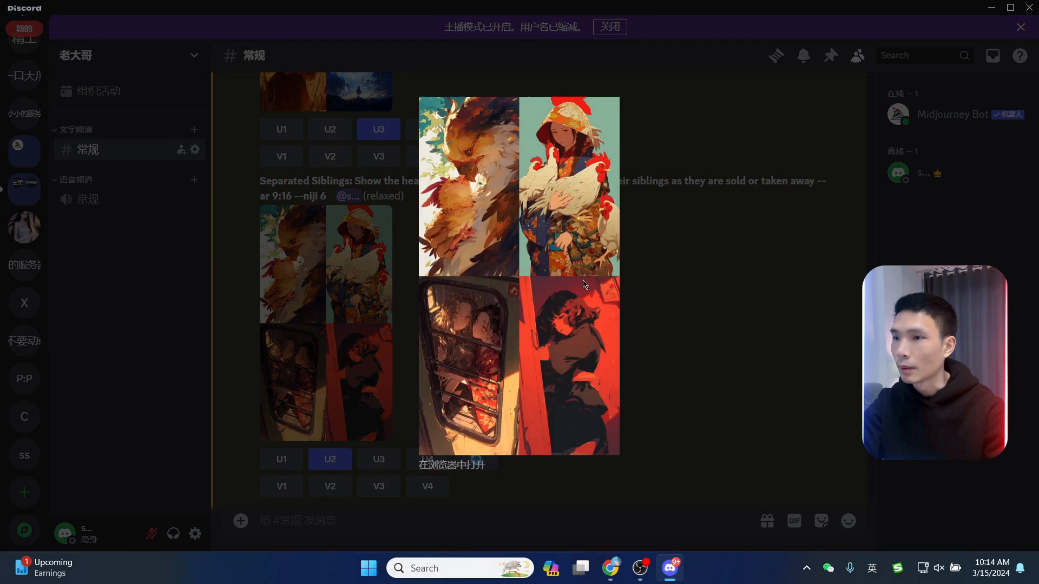
click(654, 289)
scroll(336, 379, down, 8)
scroll(335, 433, up, 3)
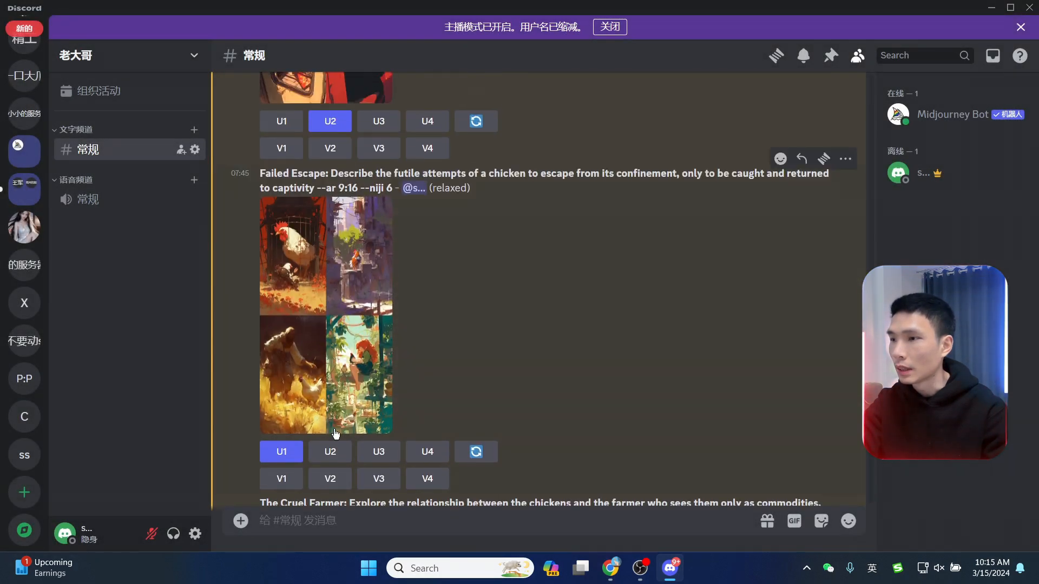
scroll(498, 357, down, 20)
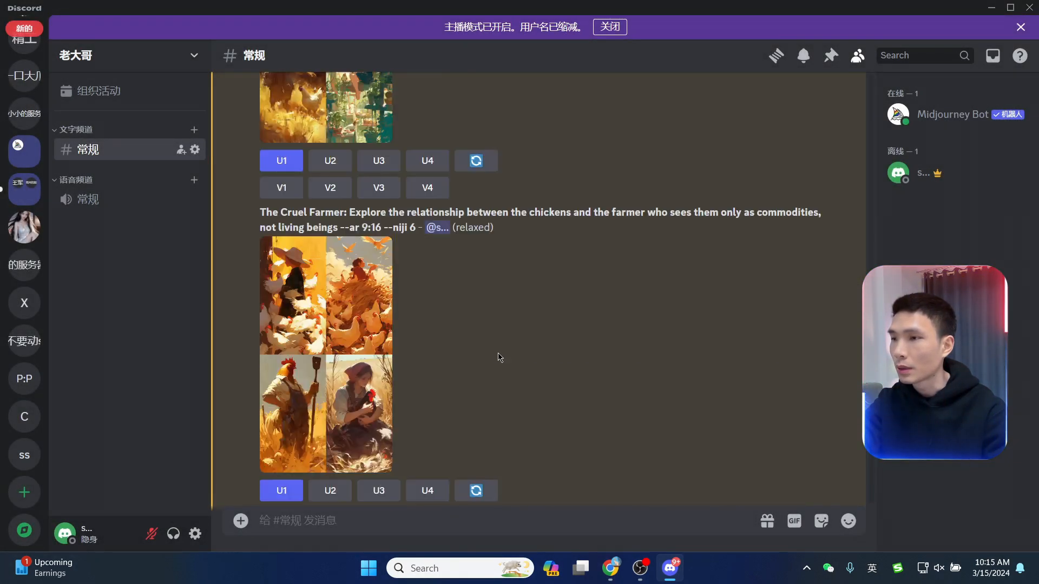
scroll(353, 177, down, 3)
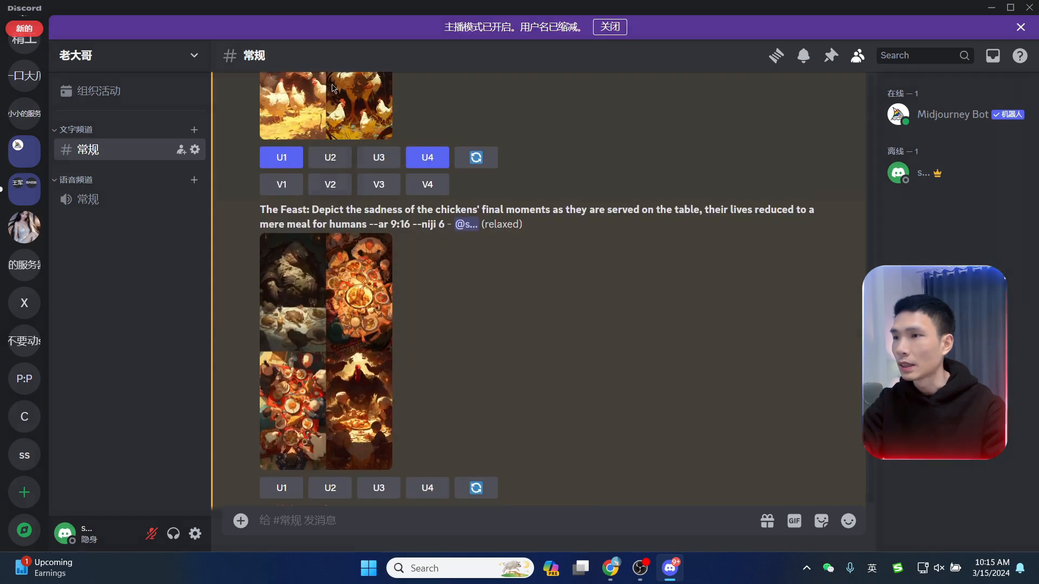
click(336, 108)
click(744, 162)
View the single images picked from the grids, enlarging "The Lonely Hatchling" Image #2 and the caged chickens image.
scroll(546, 390, down, 7)
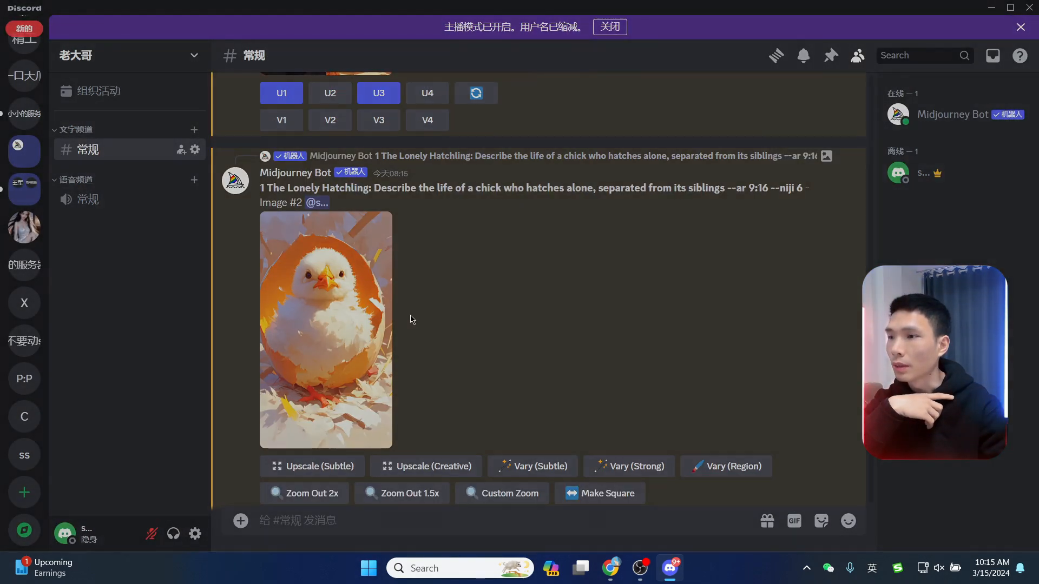
click(385, 318)
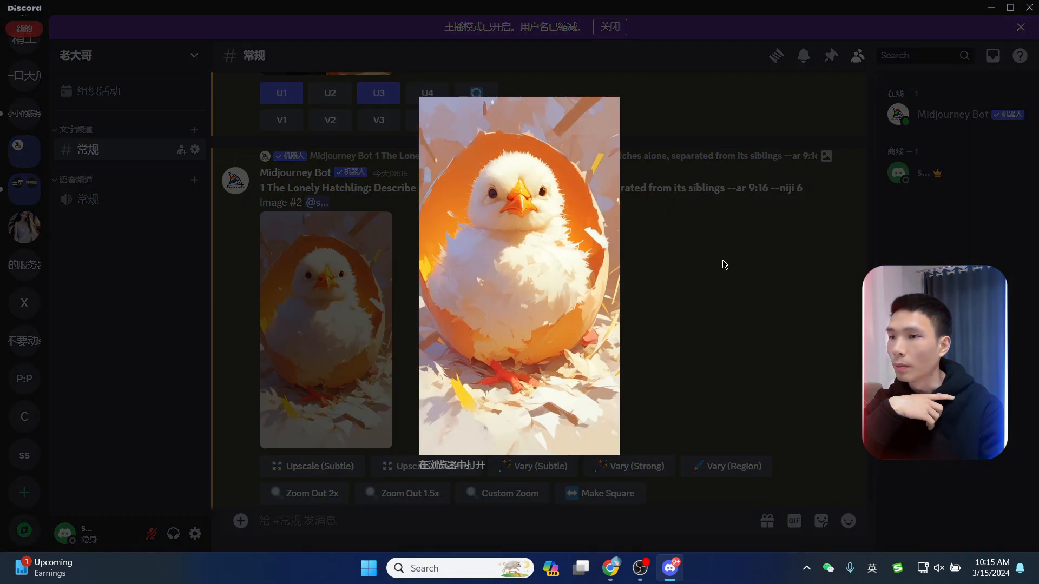
click(724, 263)
scroll(512, 332, down, 5)
click(336, 325)
click(666, 278)
scroll(344, 278, down, 10)
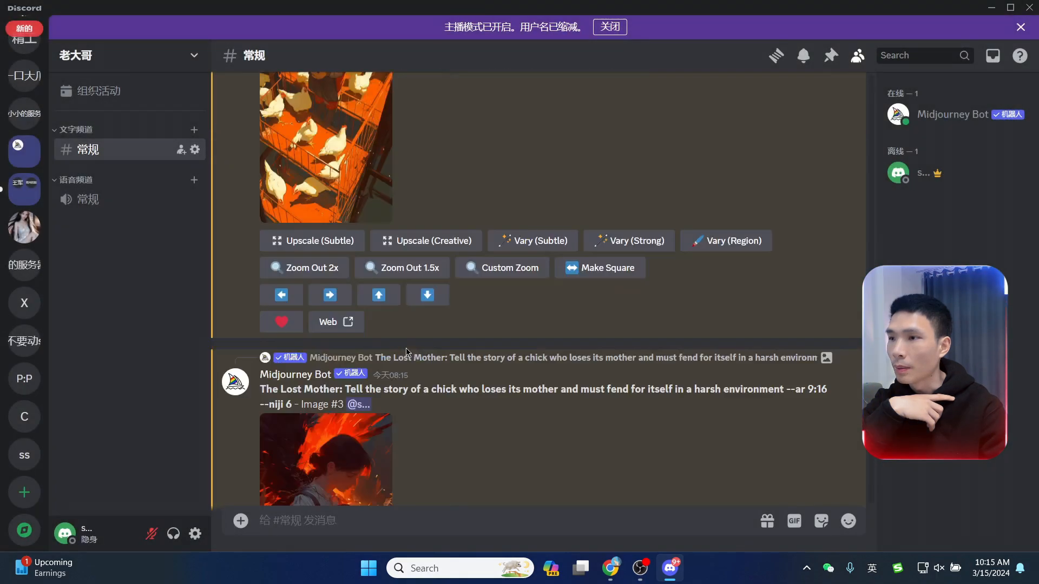
View "The Lost Mother" Image #3 enlarged and close it.
click(344, 277)
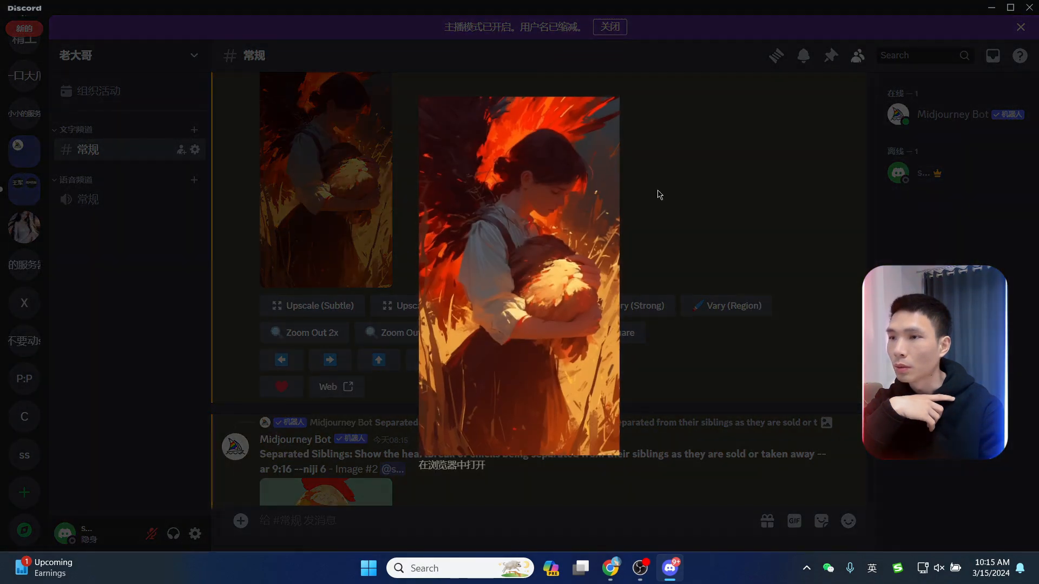
click(701, 181)
scroll(468, 297, down, 5)
Examine the "Separated Siblings" Image #2 at full size in the browser, and close its tab.
click(336, 217)
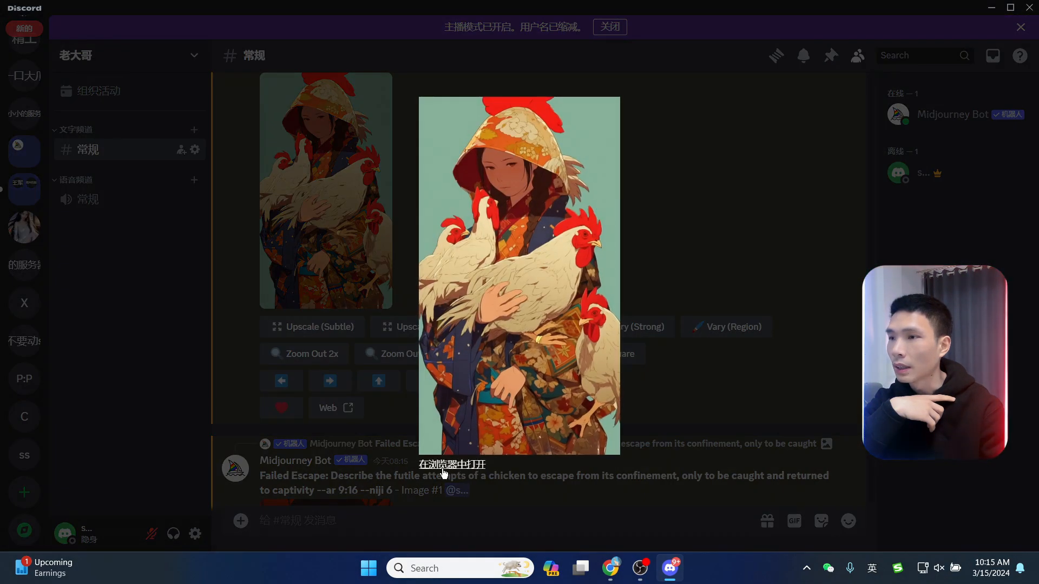
click(449, 466)
click(565, 254)
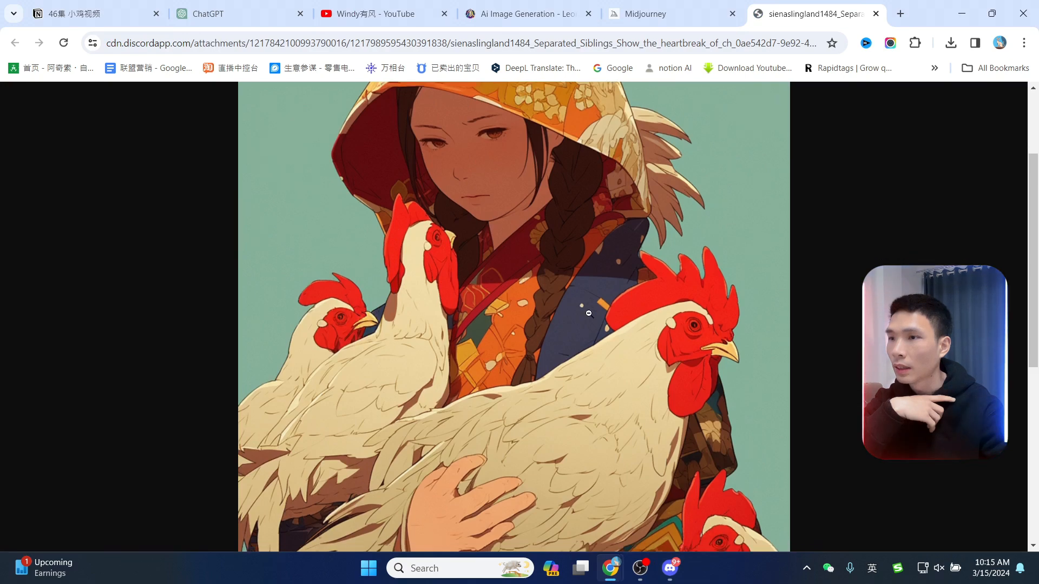
scroll(589, 314, down, 5)
scroll(588, 313, up, 6)
right_click(574, 255)
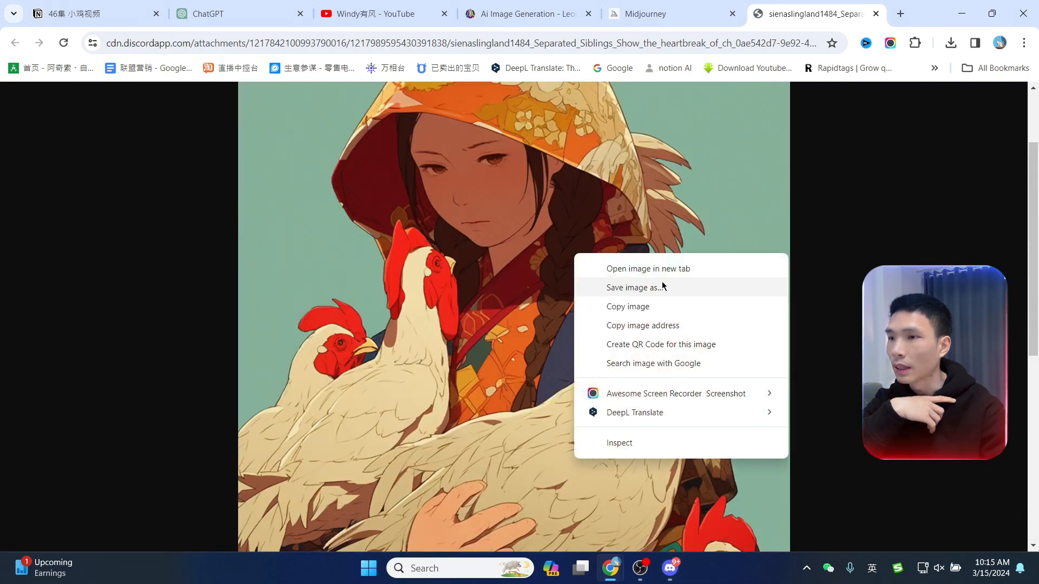
click(842, 222)
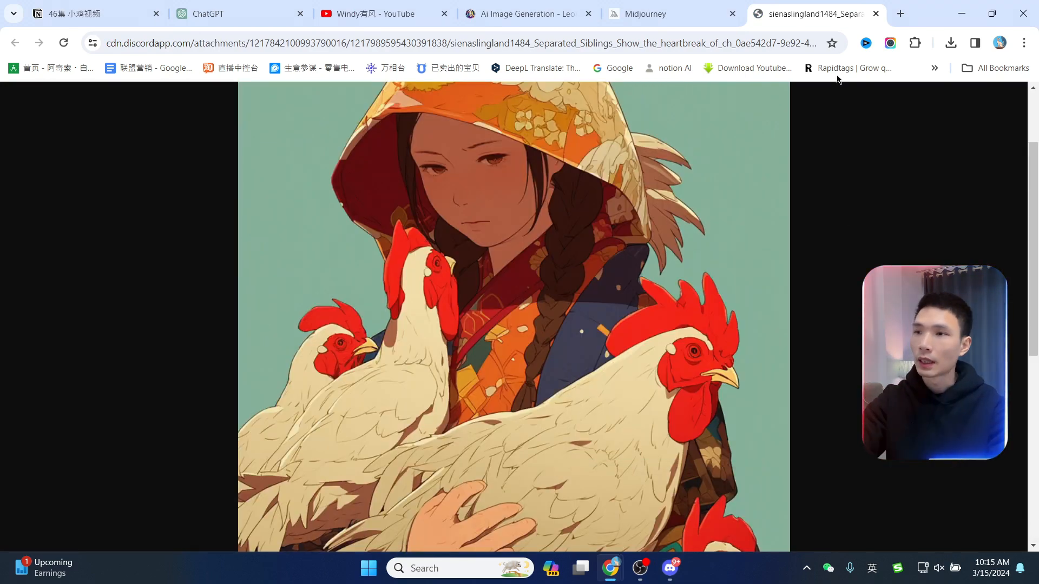
click(876, 13)
Return to Discord and view the "Failed Escape" Image #1 enlarged, closing it again.
click(669, 568)
click(335, 264)
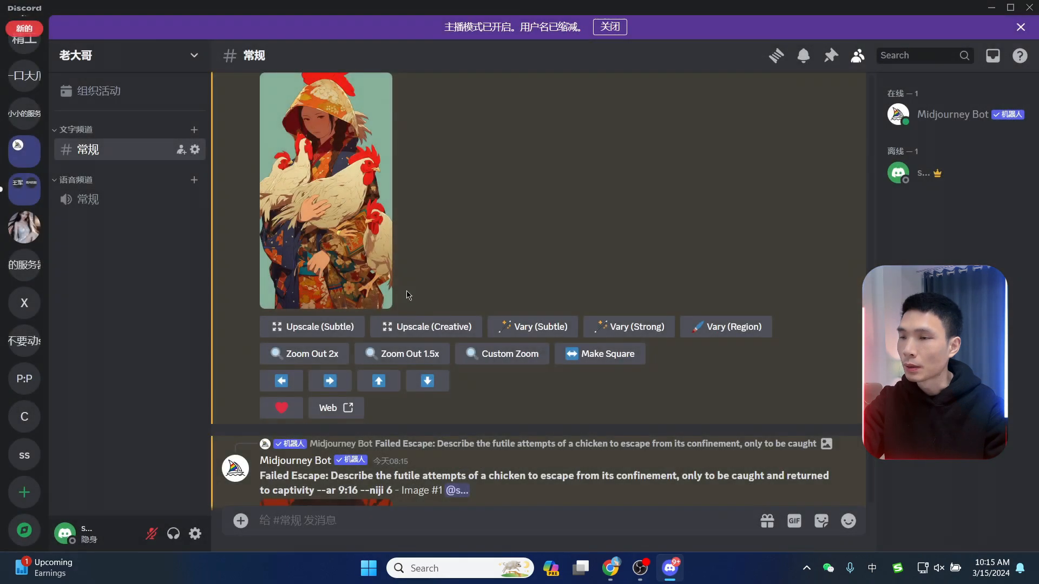
scroll(334, 264, down, 6)
click(334, 263)
click(700, 254)
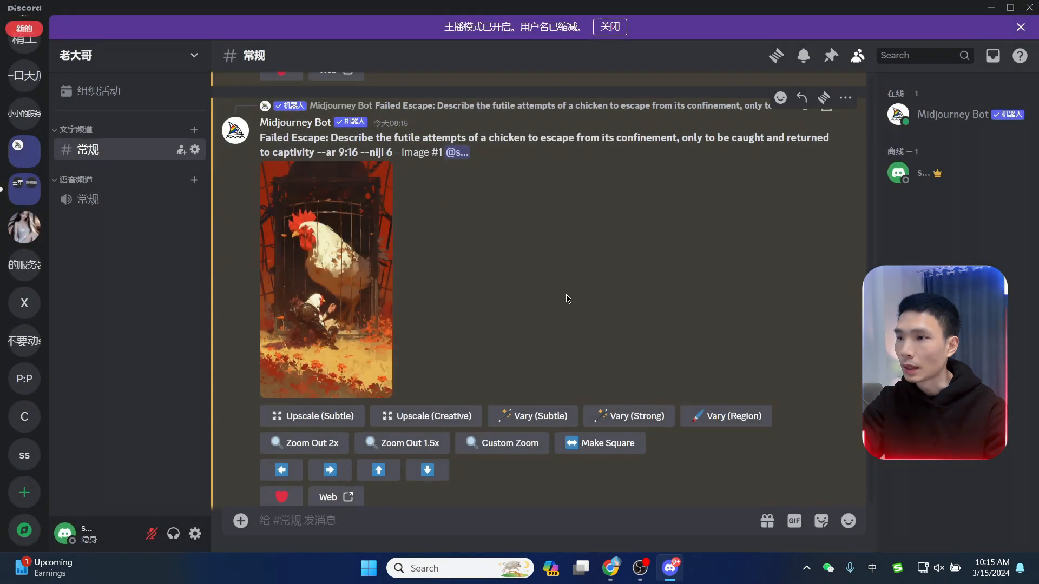
scroll(344, 329, down, 5)
Open "The Cruel Farmer" Image #1 in the browser and examine it at full size.
click(344, 329)
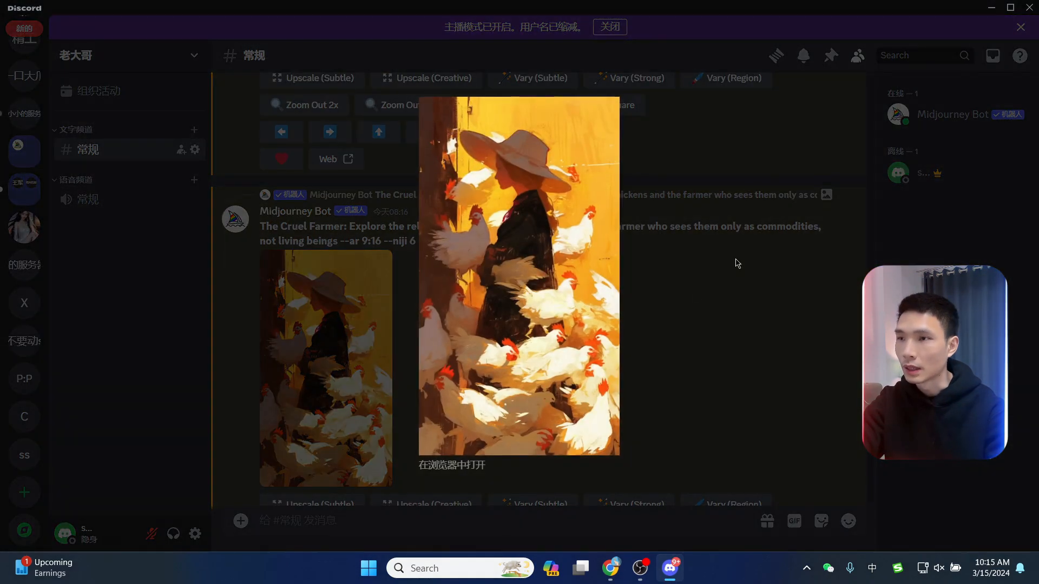
click(453, 461)
click(548, 277)
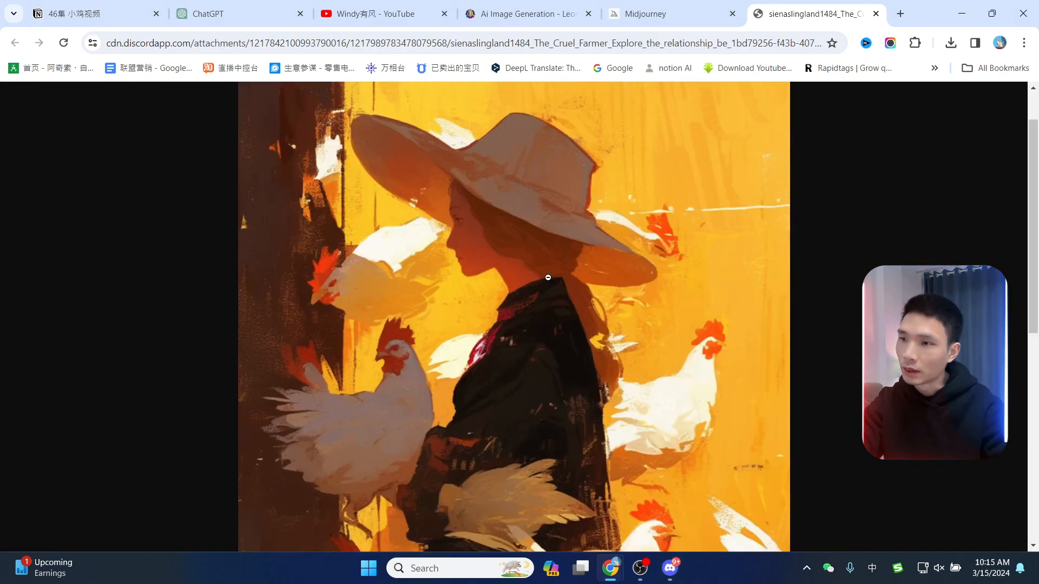
scroll(548, 277, down, 8)
scroll(549, 282, up, 8)
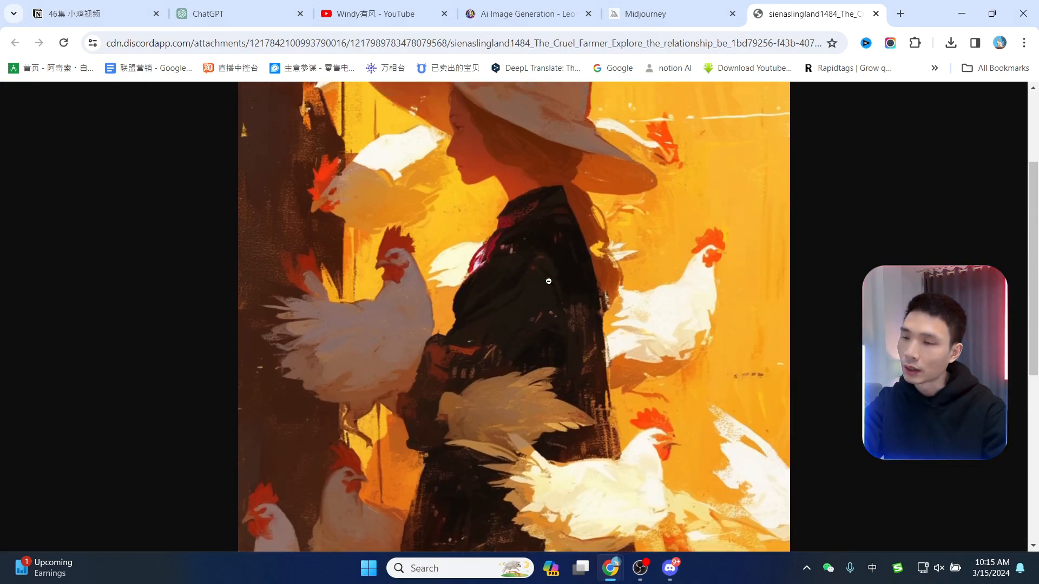
right_click(551, 274)
click(589, 327)
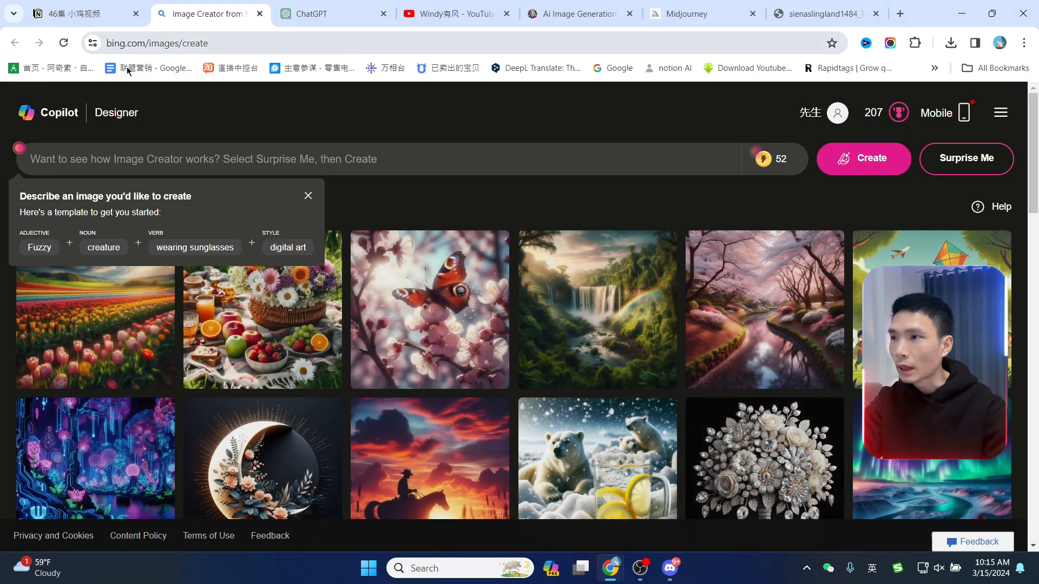
Copy the "Egg in Isolation" prompt from the ChatGPT list for use in Bing Image Creator.
click(440, 163)
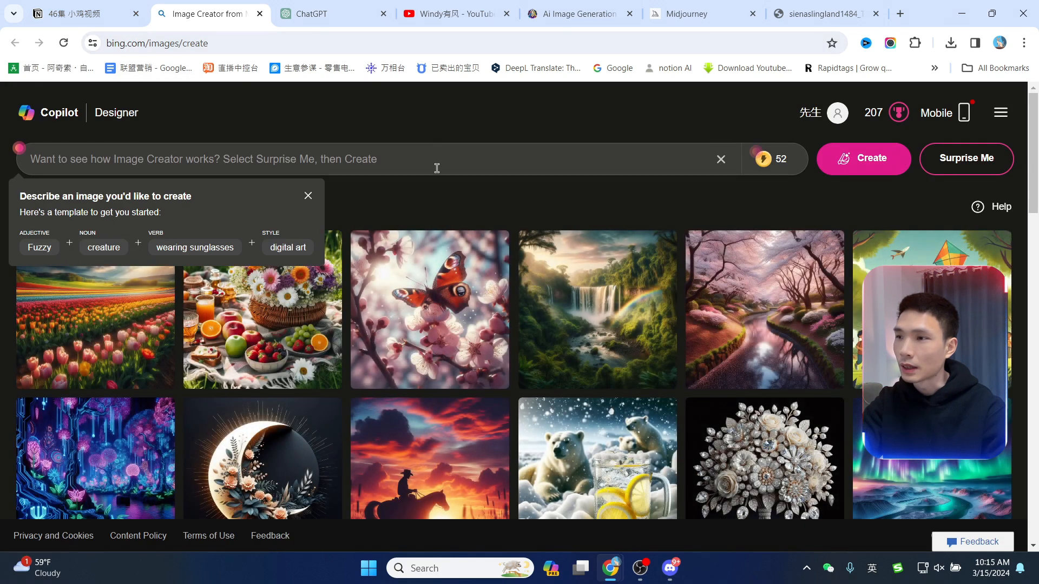
key(ctrl+Tab)
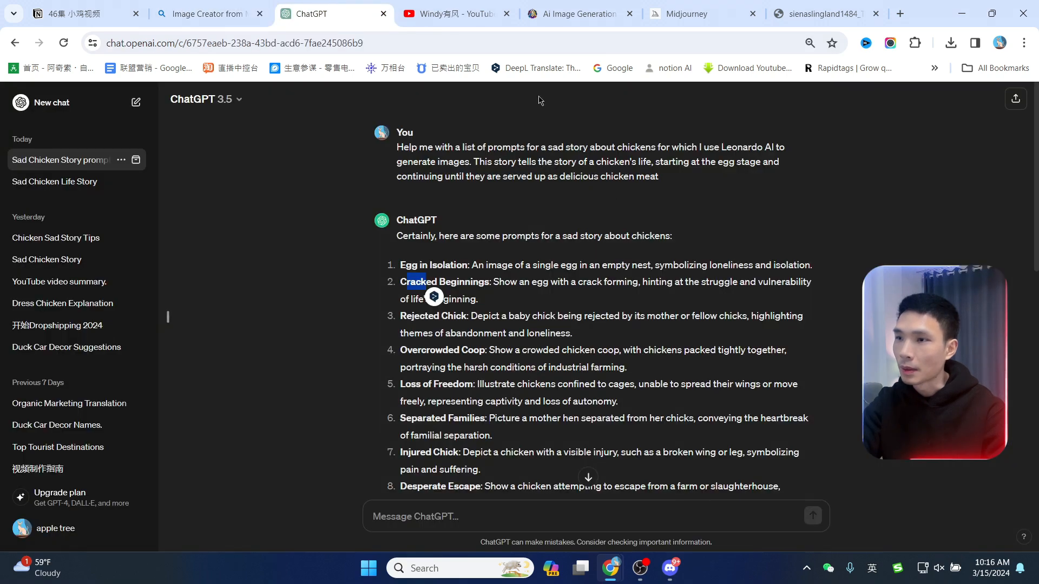
click(407, 266)
drag(403, 266, 710, 277)
click(403, 266)
drag(401, 266, 535, 266)
Look over the Leonardo AI generation page and revisit the full-size "The Cruel Farmer" image.
key(ctrl+Tab)
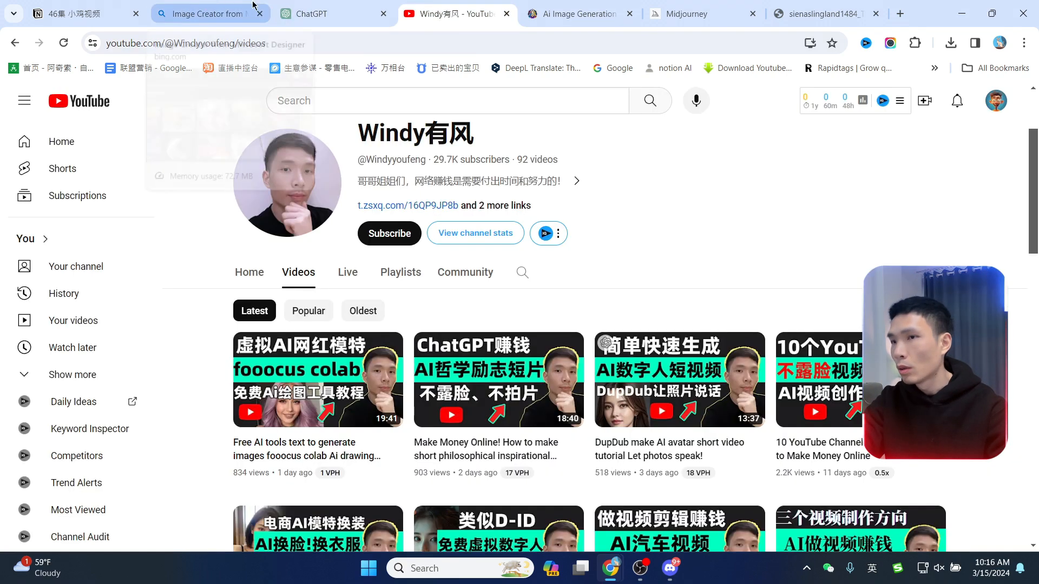
click(547, 7)
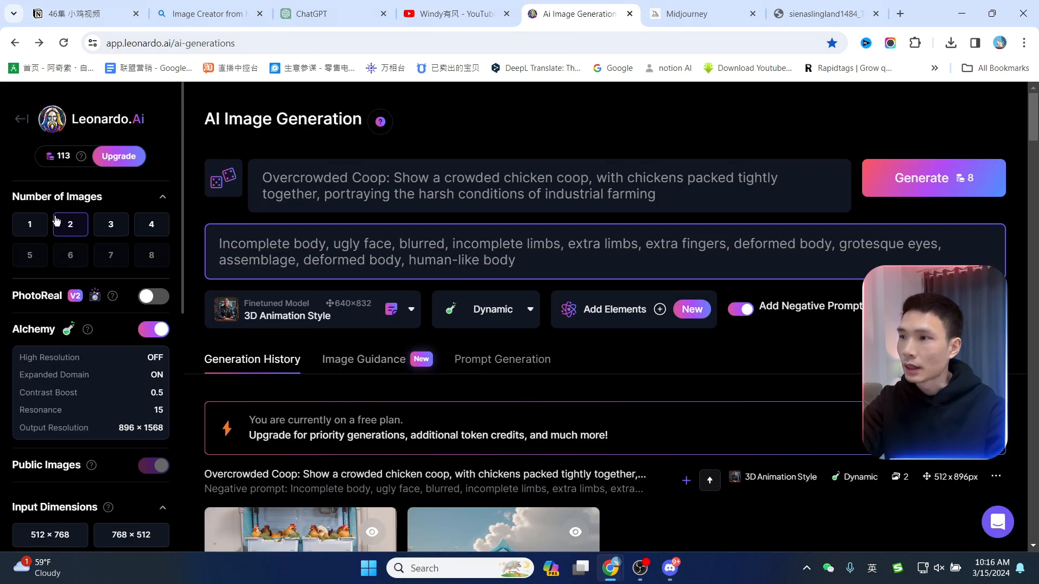
click(850, 5)
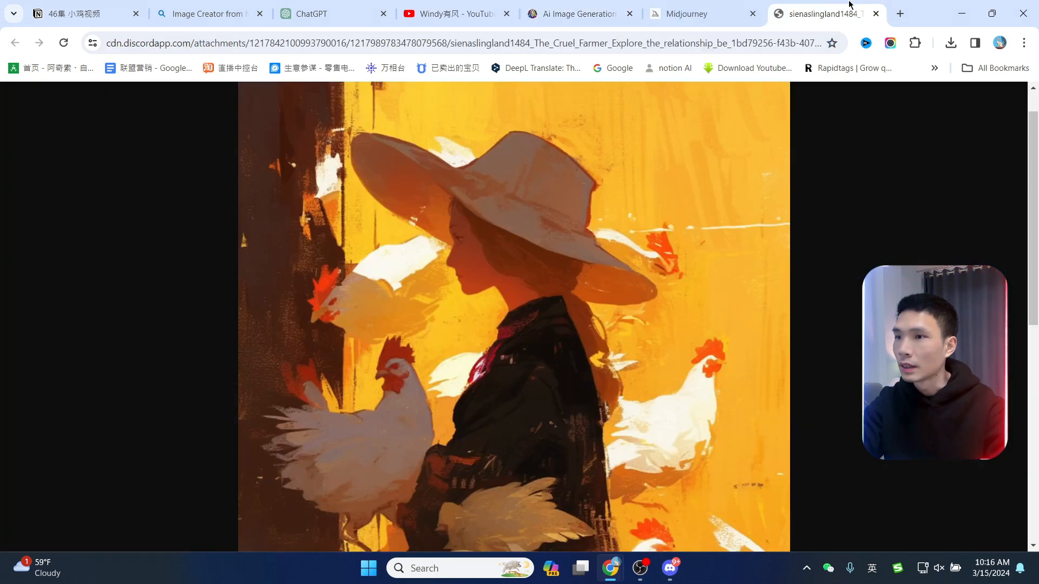
click(687, 5)
Create images in Bing Image Creator from "Egg in Isolation: An image of a single egg in an empty nest, symbolizing loneliness and isolation".
click(211, 7)
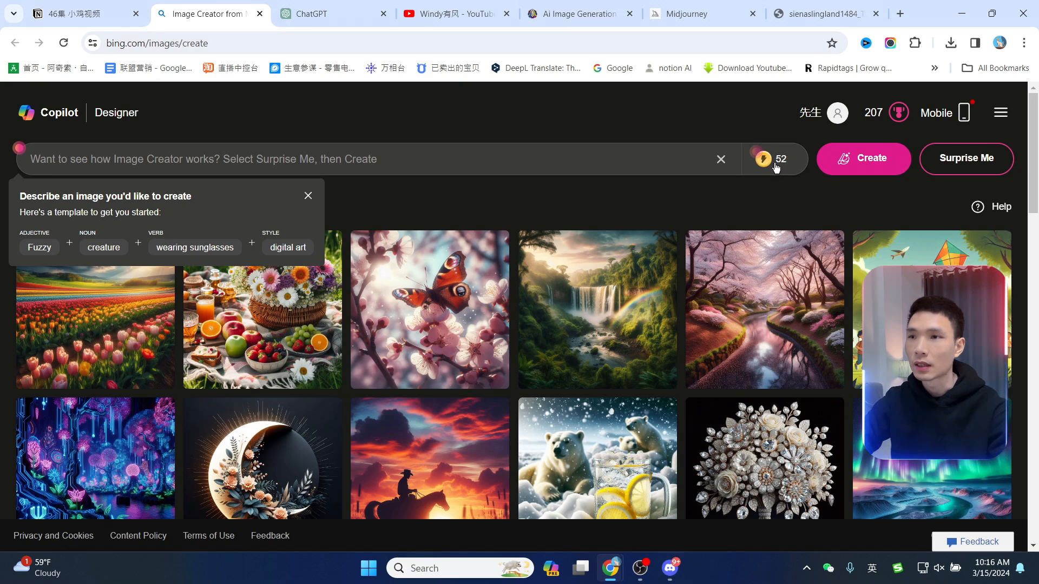
click(480, 159)
text(Egg in Isolation: An image of a single egg in an empty nest, symbolizing loneliness and isolation)
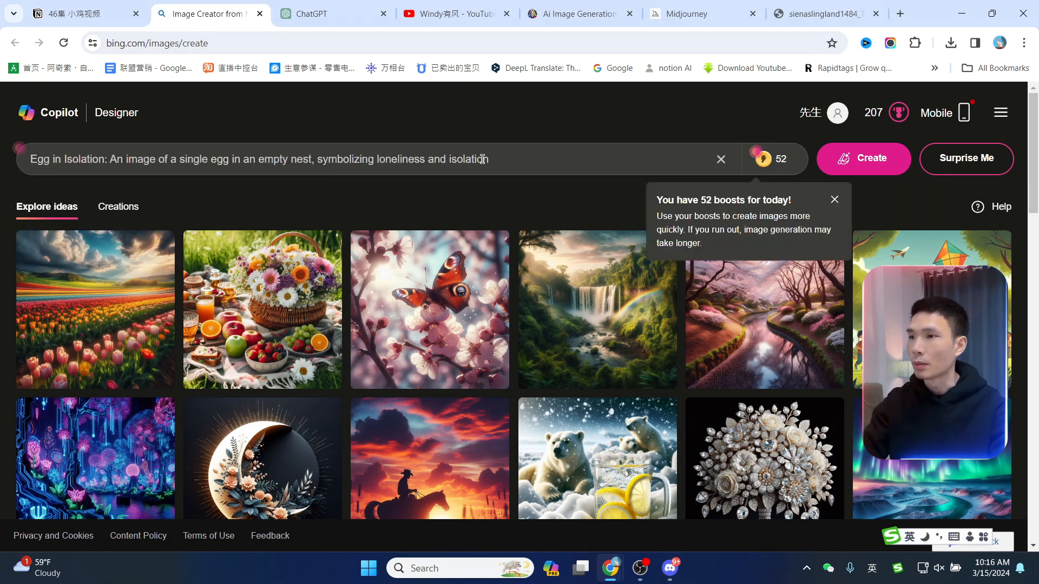
click(859, 160)
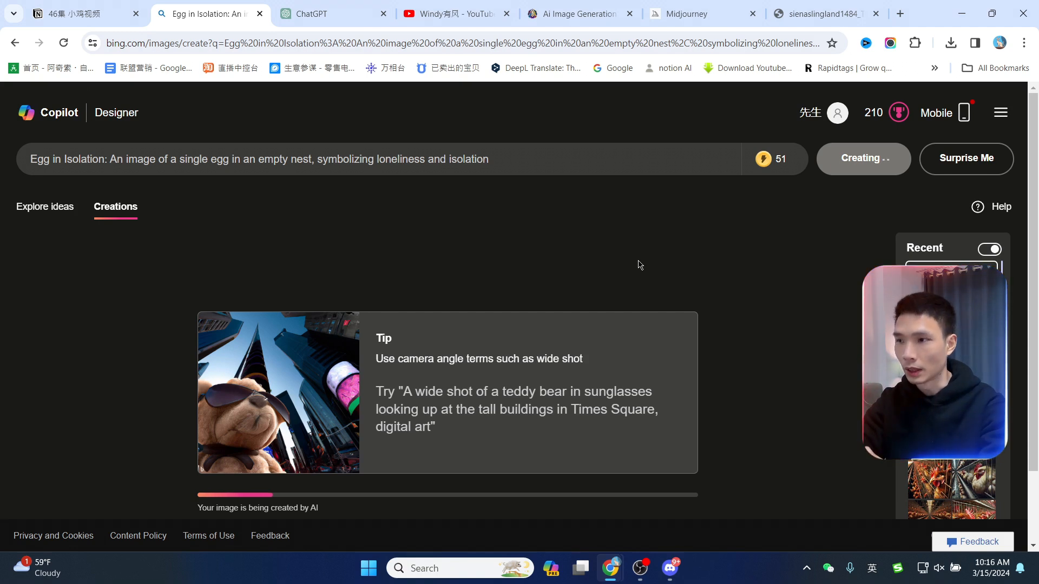
Wait for the "Egg in Isolation" images, look through them enlarged, and close the image viewer.
mouse_move(774, 173)
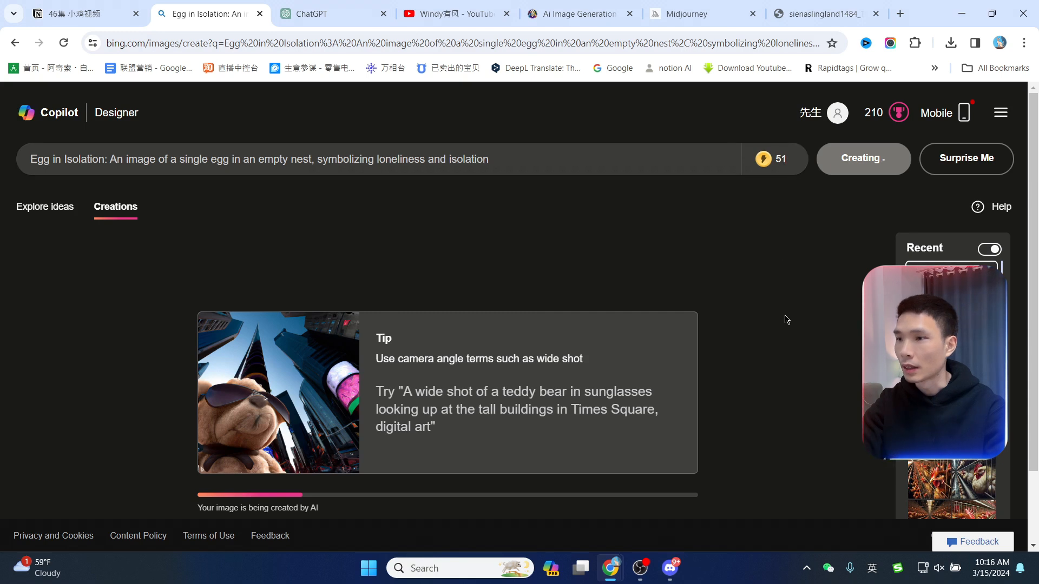
scroll(776, 325, down, 2)
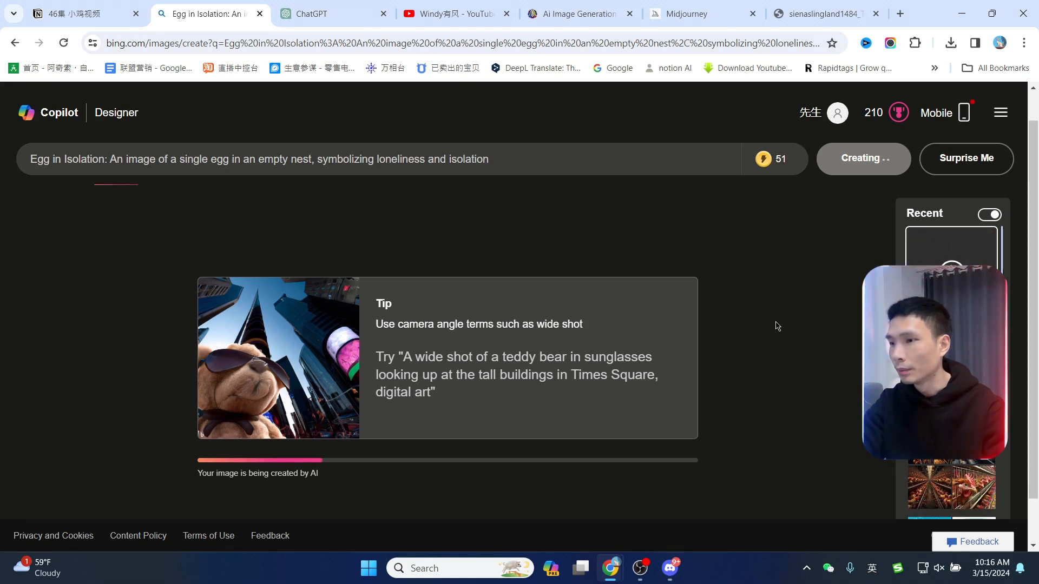
scroll(777, 324, up, 2)
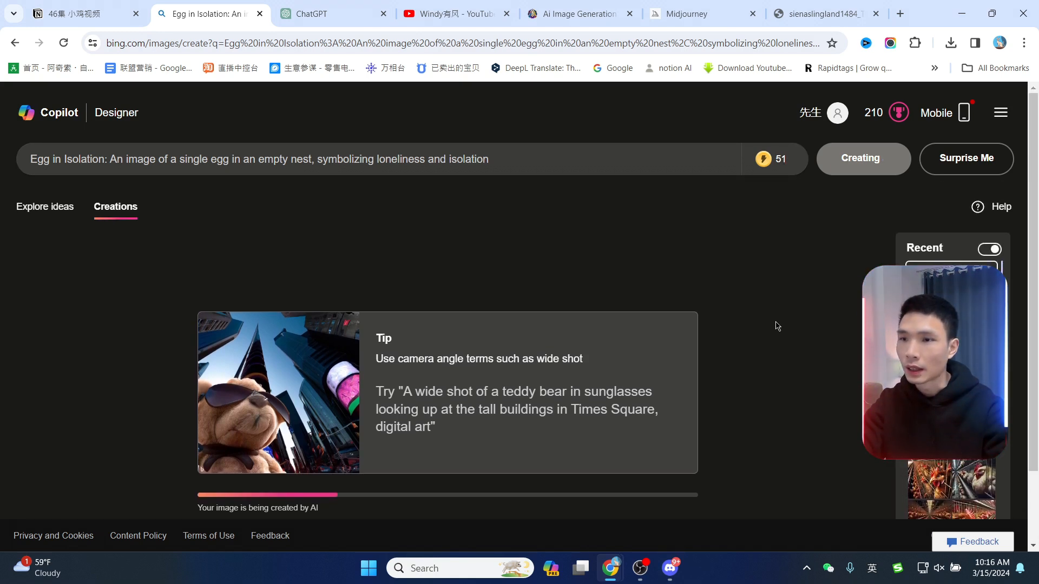
scroll(781, 323, down, 2)
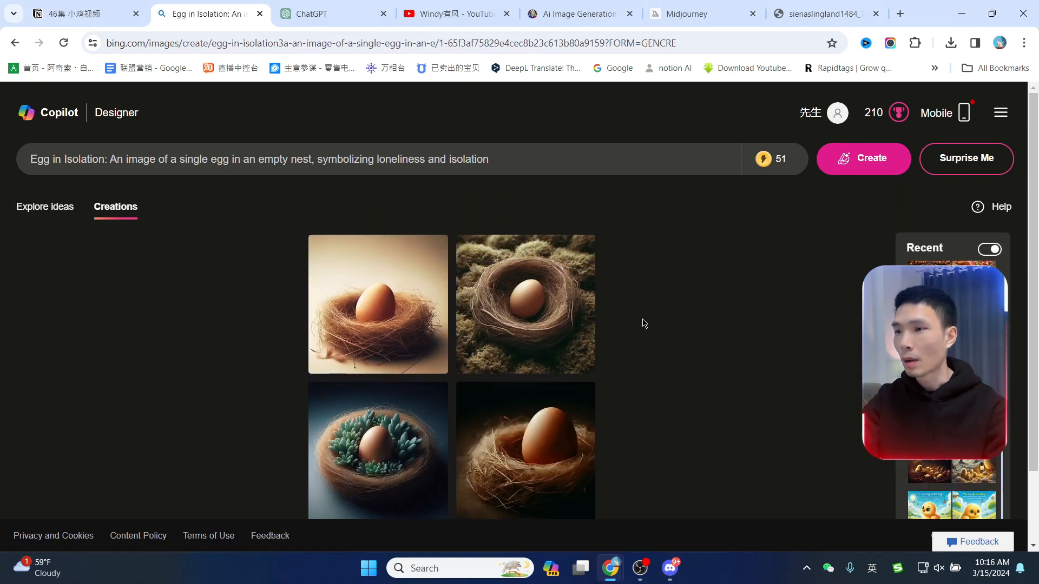
click(401, 333)
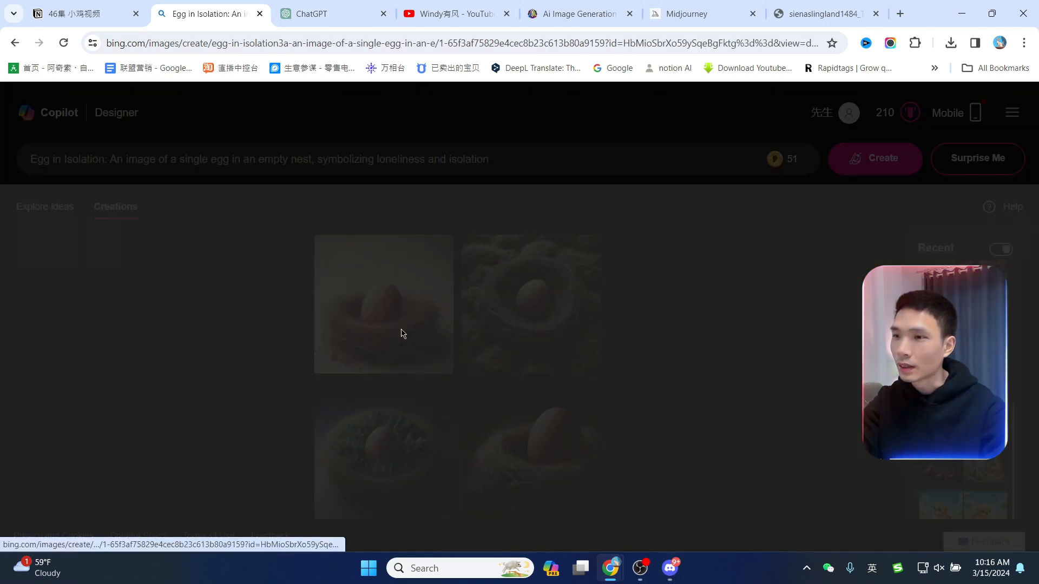
click(594, 330)
click(595, 330)
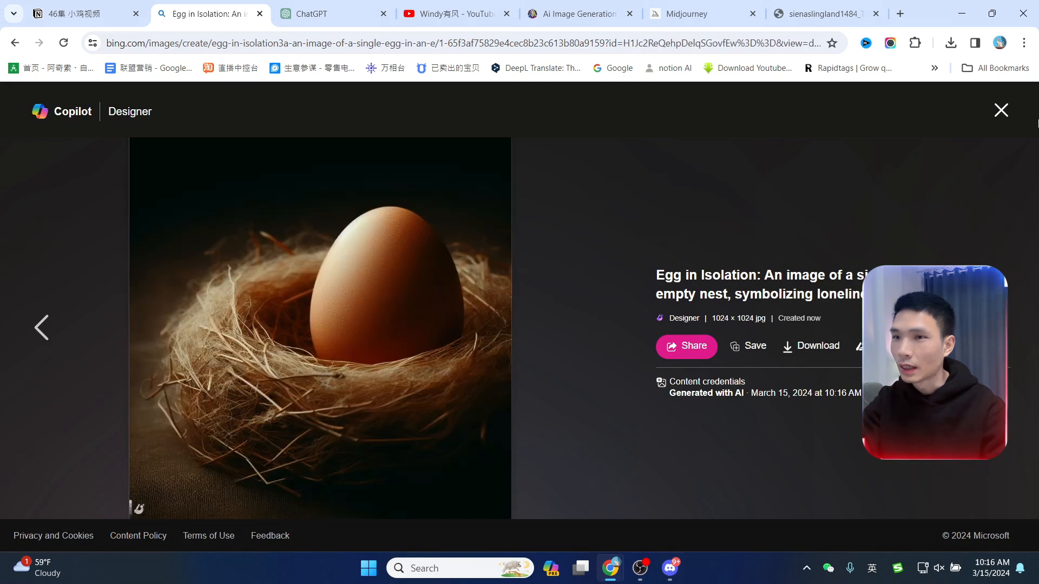
click(1001, 111)
Copy the "Cracked Beginnings" prompt from the ChatGPT list.
click(320, 6)
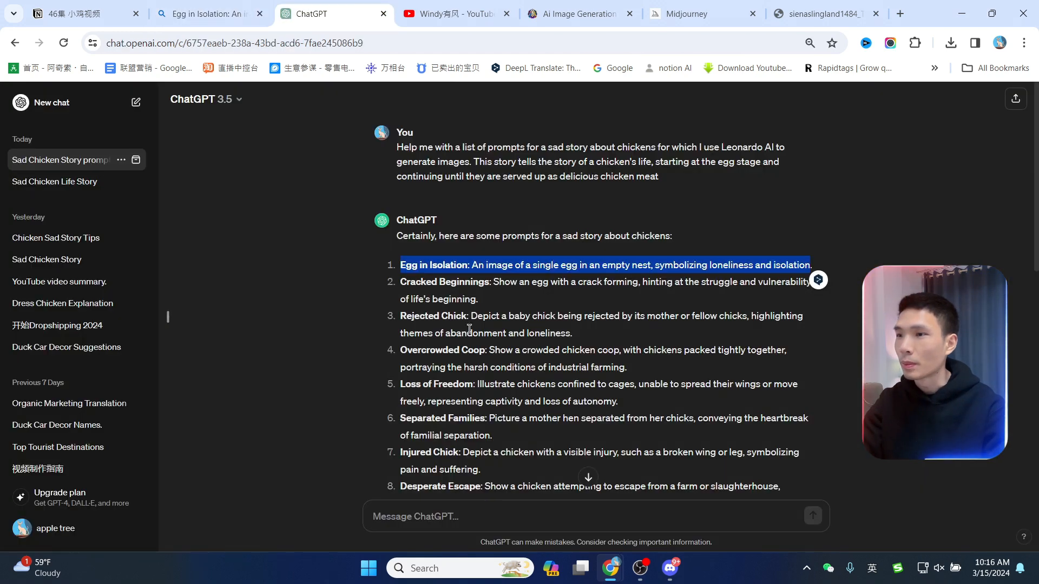
drag(408, 279, 477, 300)
key(ctrl+c)
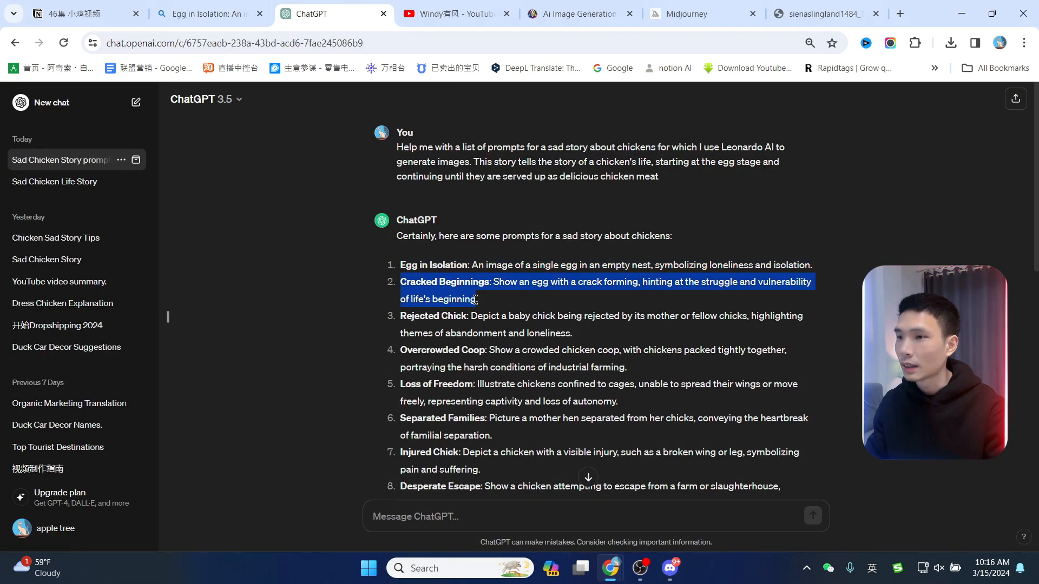
Replace the Image Creator prompt with the copied "Cracked Beginnings" text and create the images.
click(216, 14)
click(522, 158)
key(ctrl+a)
key(ctrl+v)
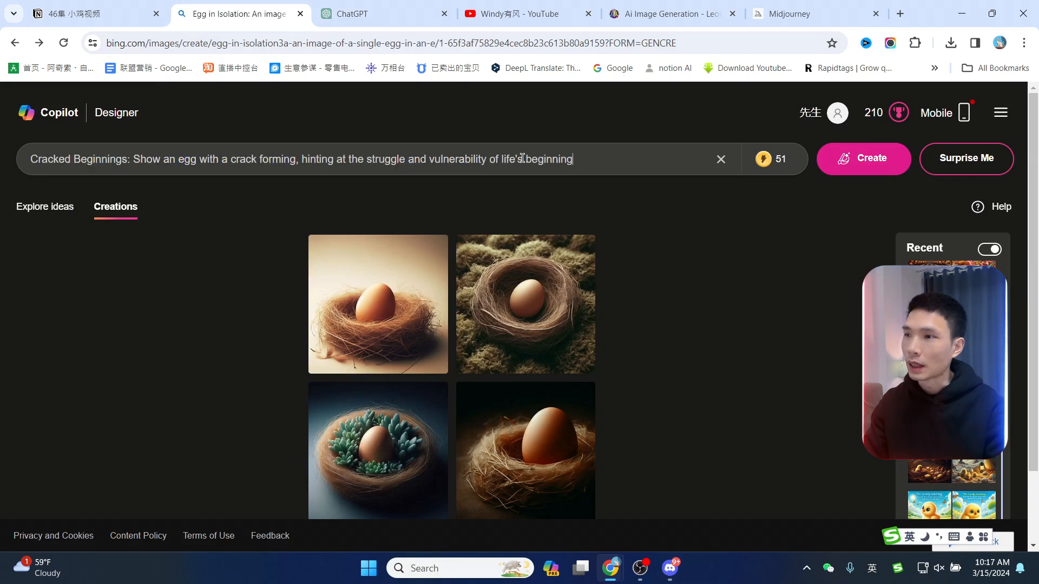
click(872, 168)
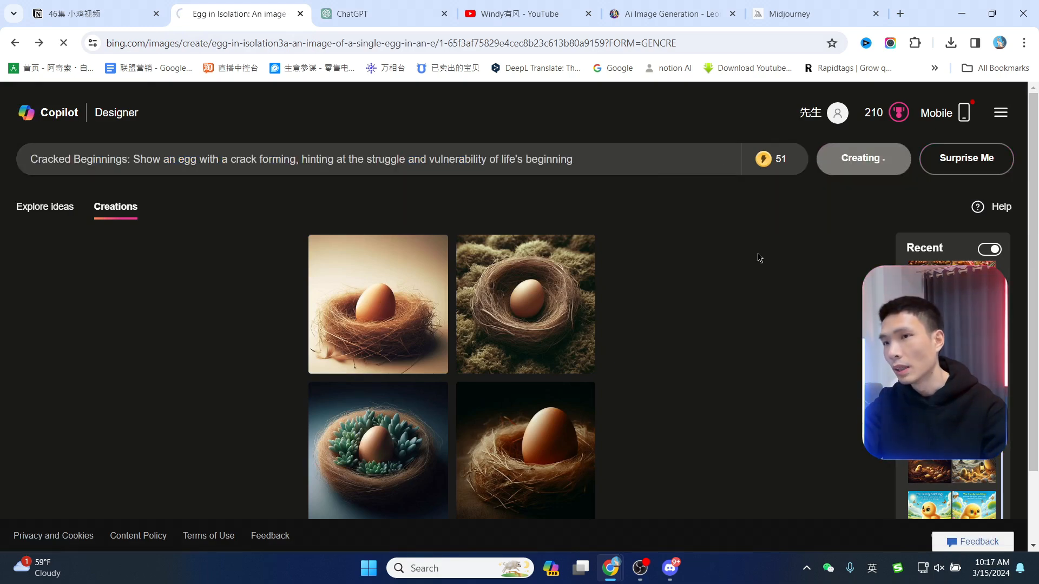
Switch to Discord and view the "Illness and Suffering" Image #4 enlarged, closing it again.
click(670, 568)
click(659, 324)
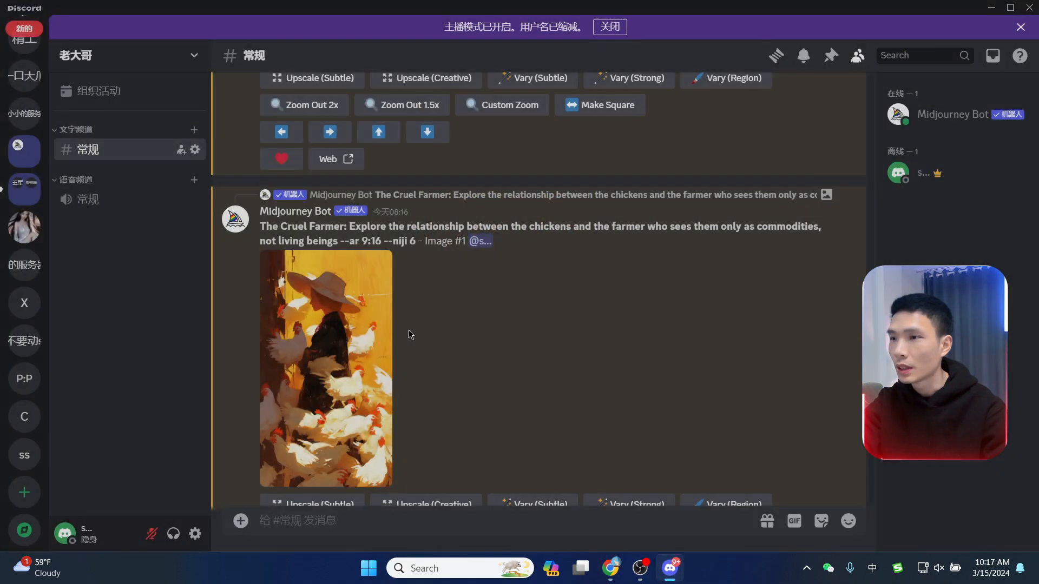
scroll(350, 268, down, 10)
click(350, 267)
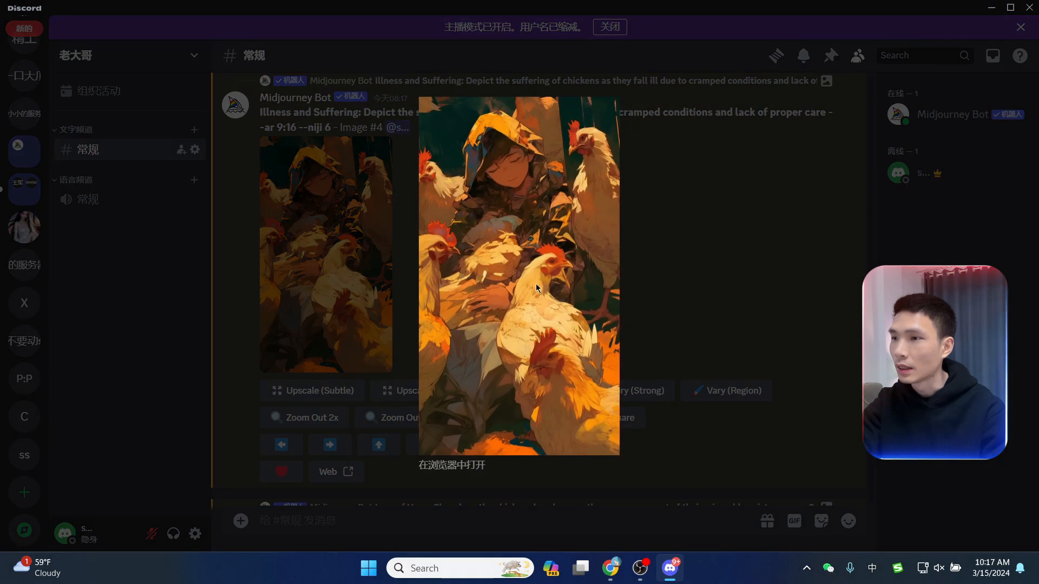
click(684, 279)
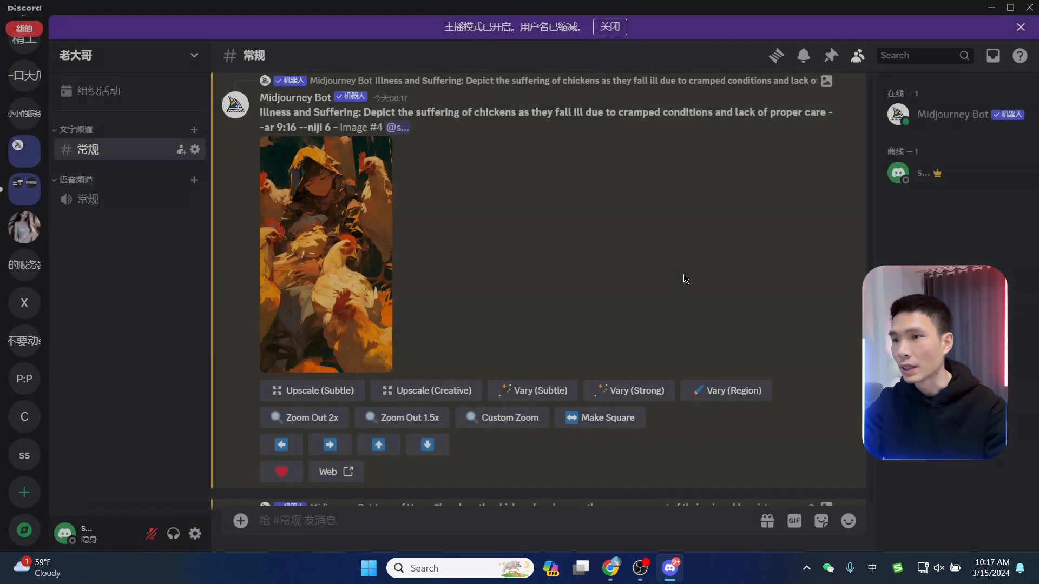
Return to Image Creator and look through the generated "Cracked Beginnings" images enlarged.
click(991, 8)
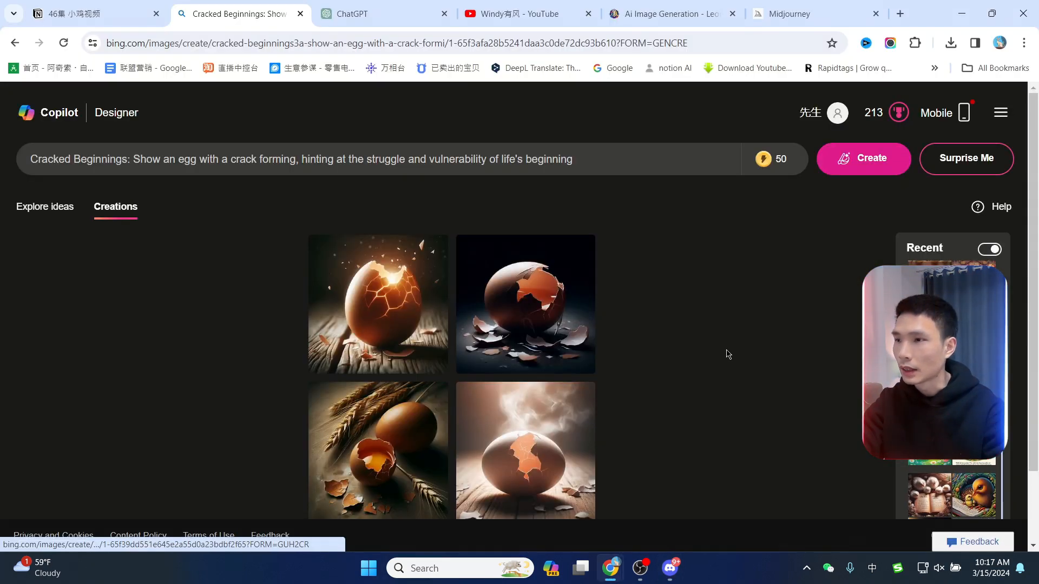
scroll(728, 354, down, 1)
click(429, 353)
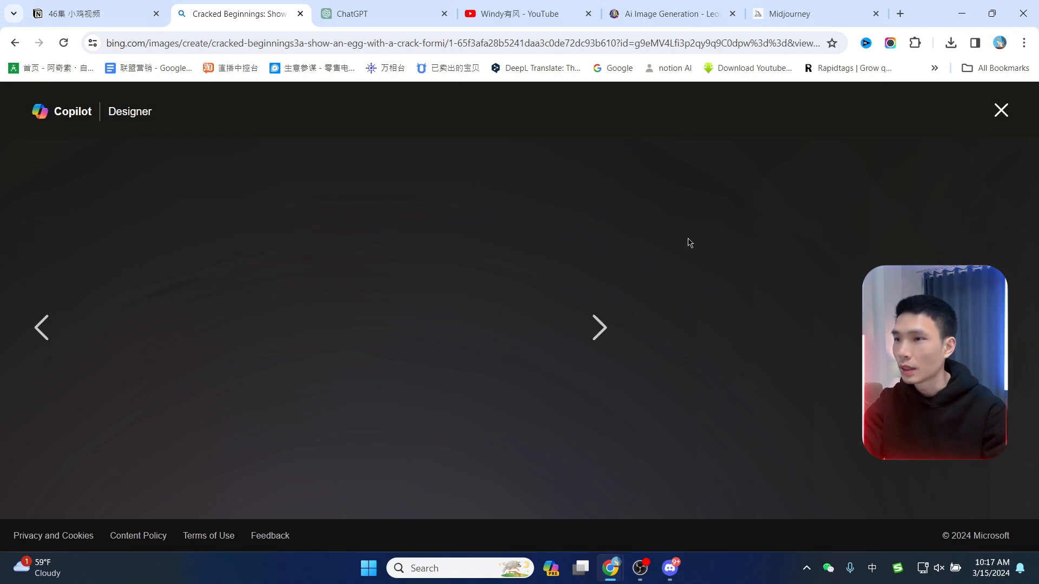
click(598, 329)
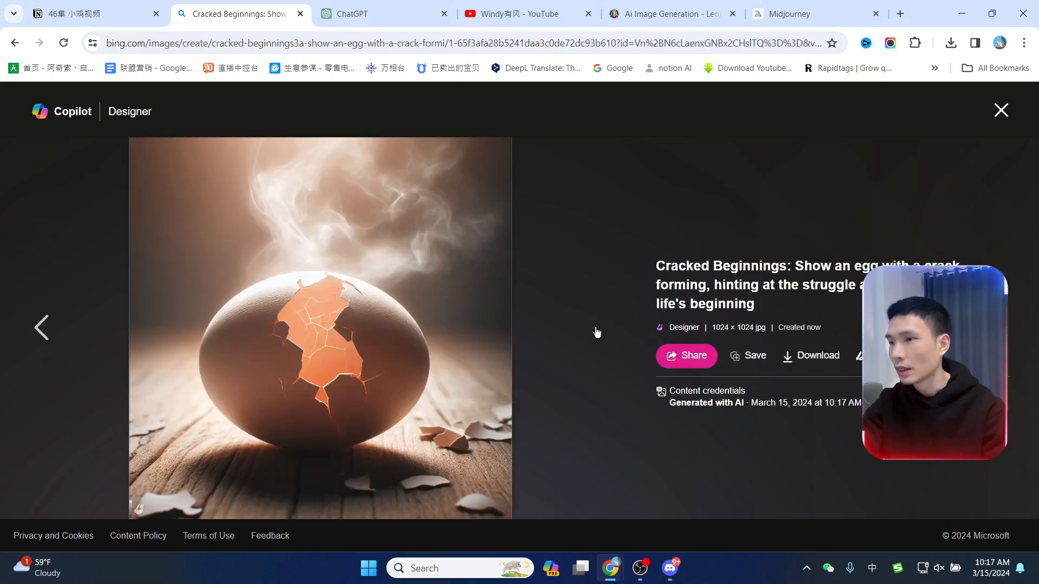
Go back through the enlarged "Cracked Beginnings" images to the first one and close the image viewer.
click(56, 324)
click(53, 325)
click(54, 323)
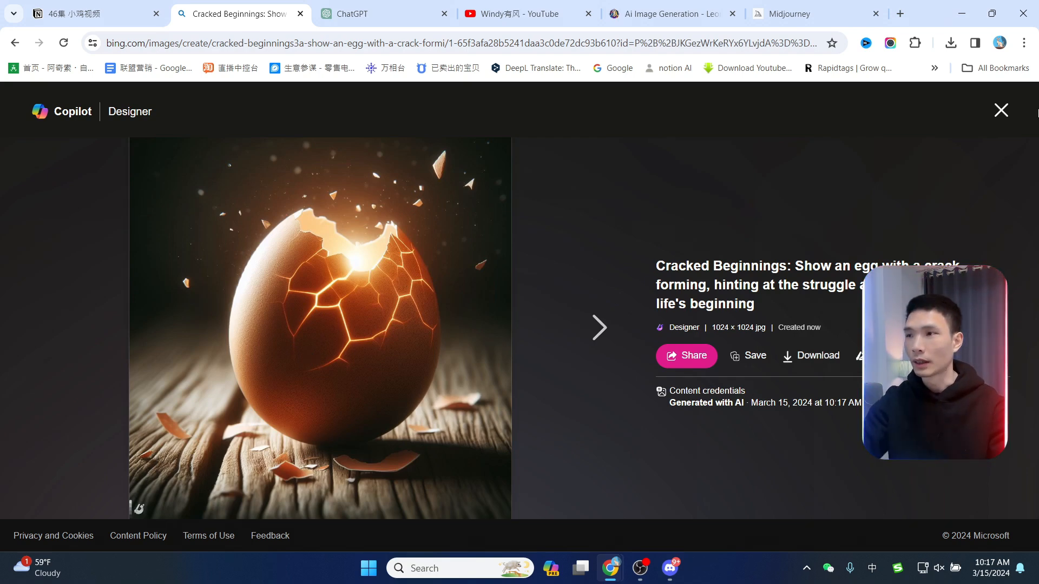
click(1000, 110)
Switch to Discord and look back through the earlier Midjourney scene images in the channel.
click(668, 568)
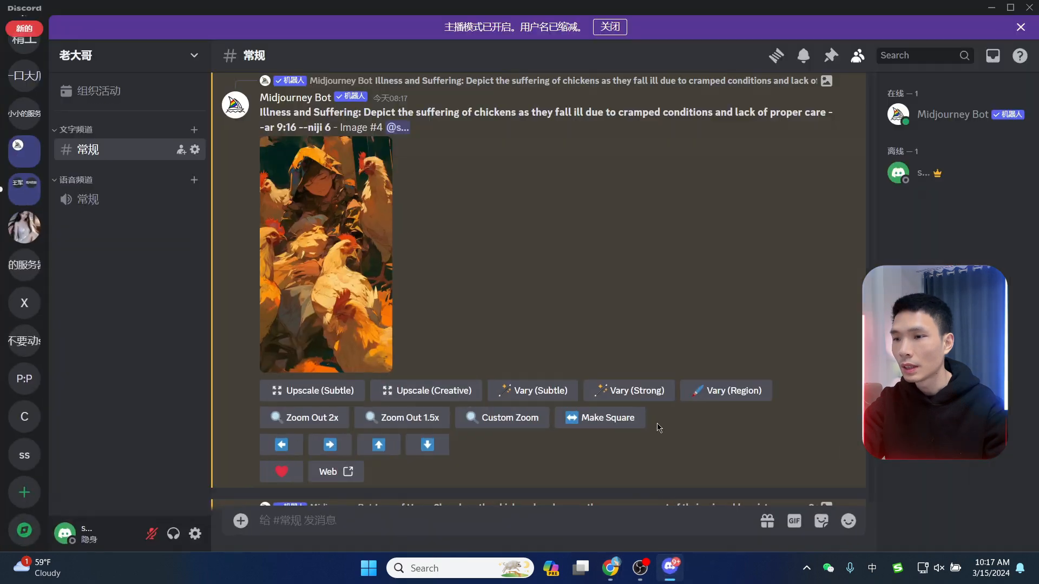
scroll(593, 289, up, 10)
scroll(594, 288, up, 3)
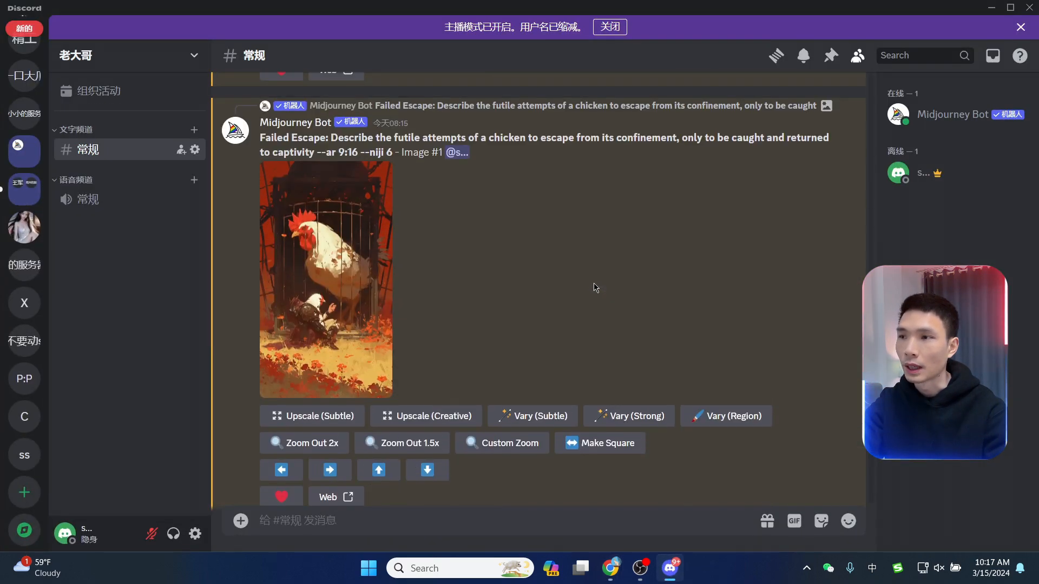
scroll(594, 288, up, 20)
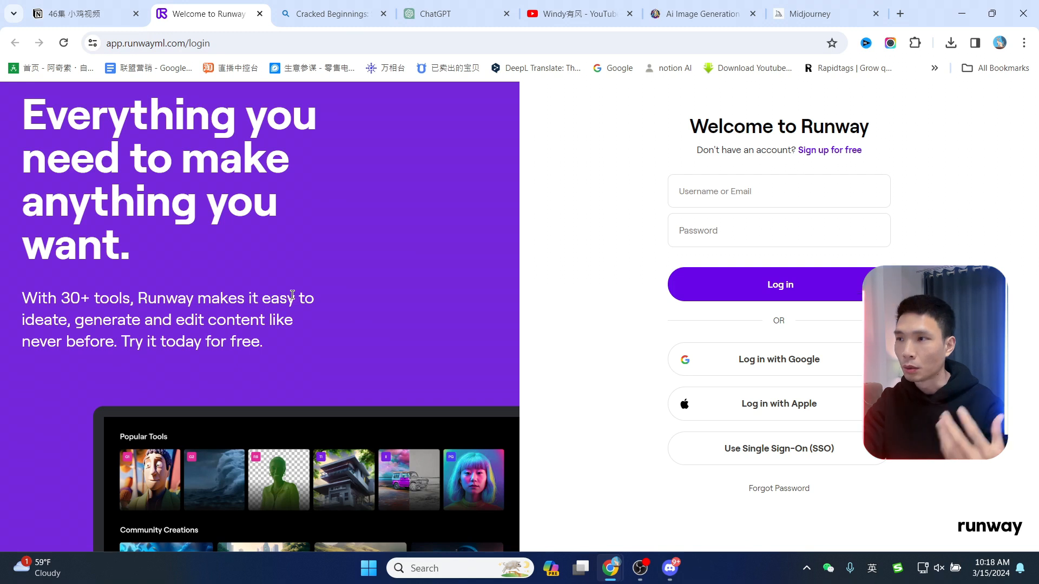
Log in to Runway with Google, dismiss the upgrade offer and start a Gen-2 generation.
click(769, 372)
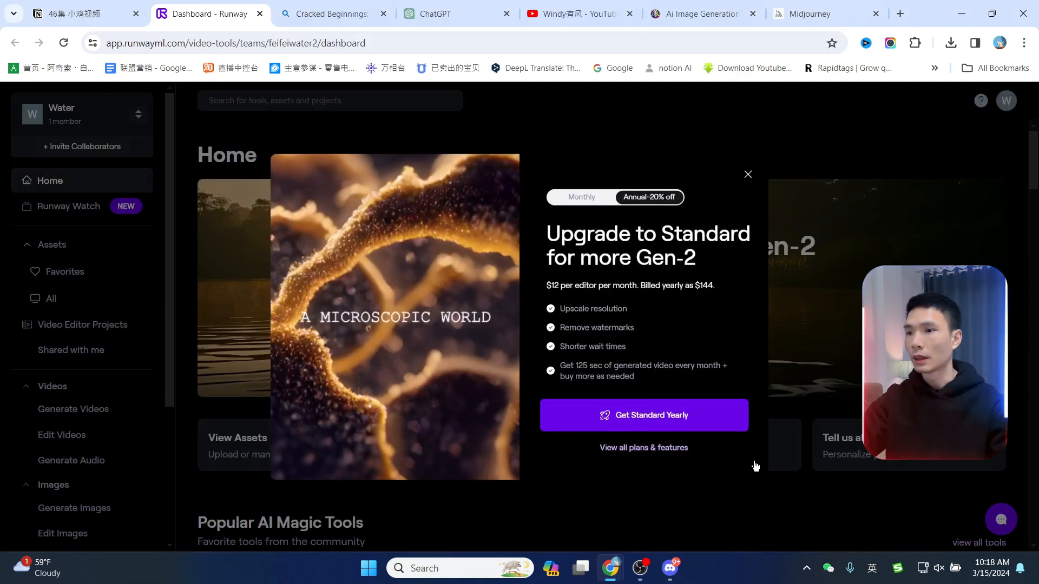
click(747, 176)
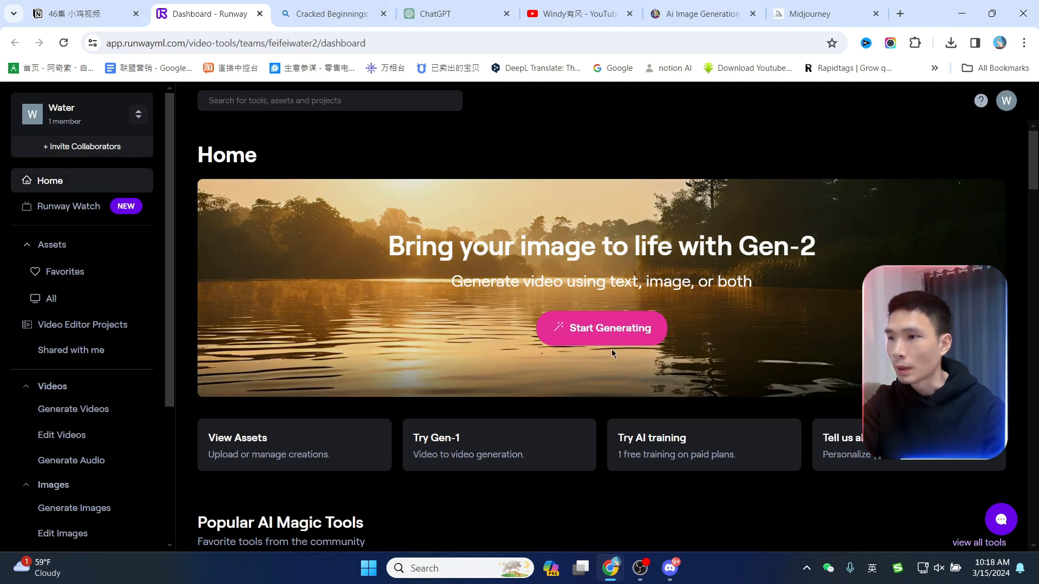
click(607, 330)
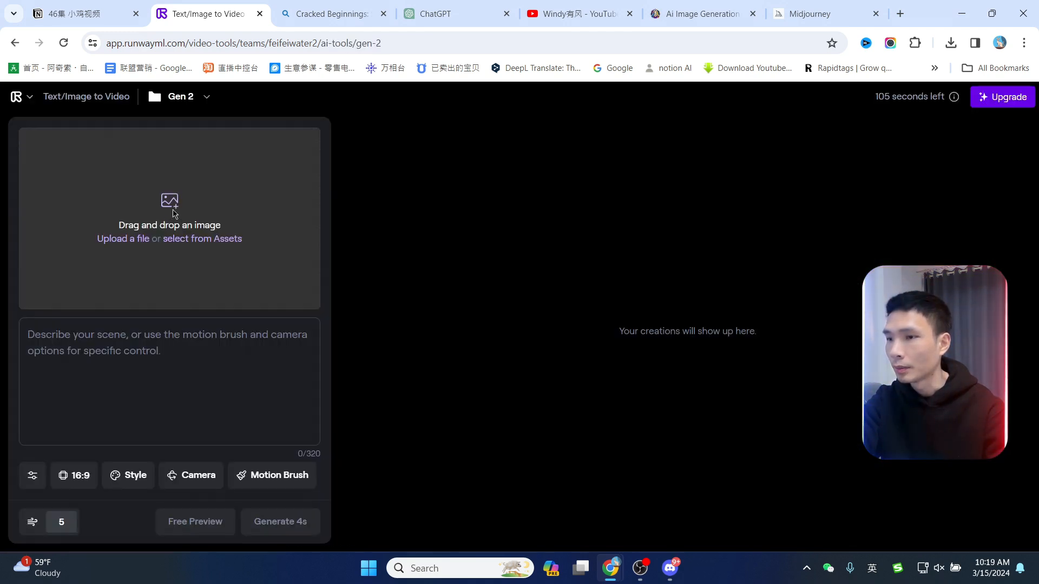
Upload the picture of the white chick in the cracked egg as the Gen-2 source image.
click(174, 210)
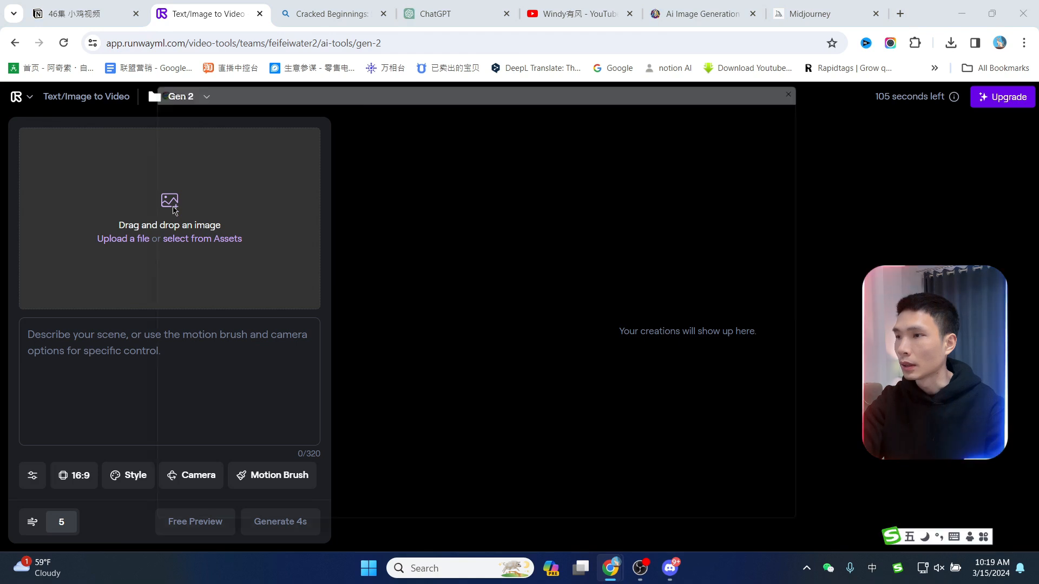
double_click(283, 180)
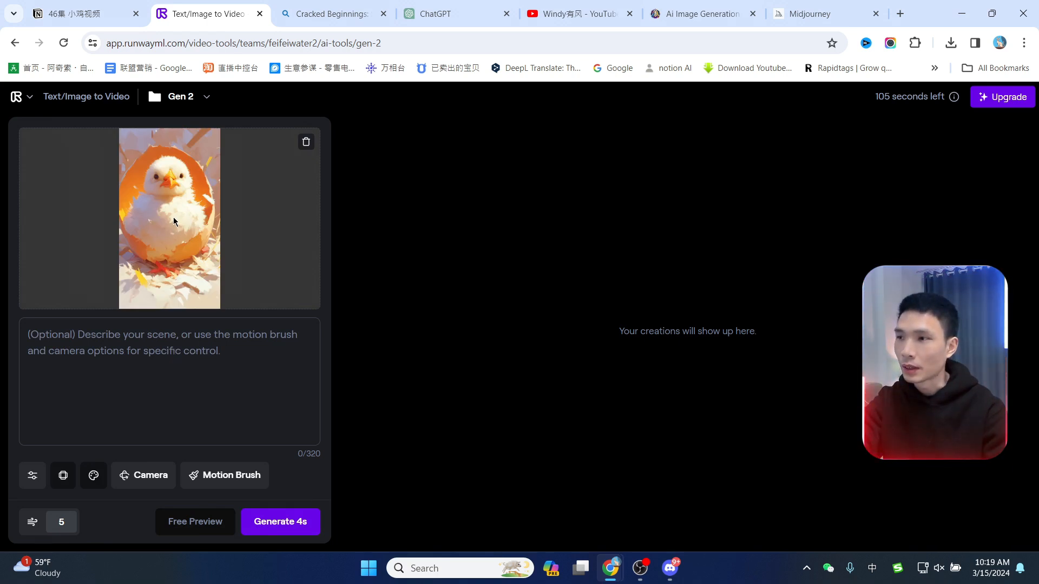
click(100, 345)
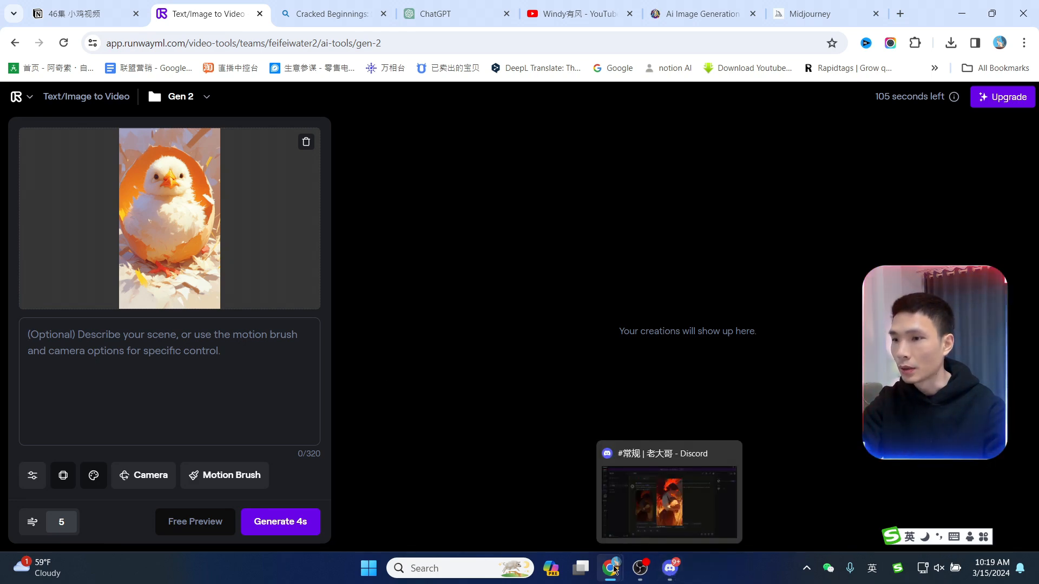
mouse_move(615, 569)
click(681, 493)
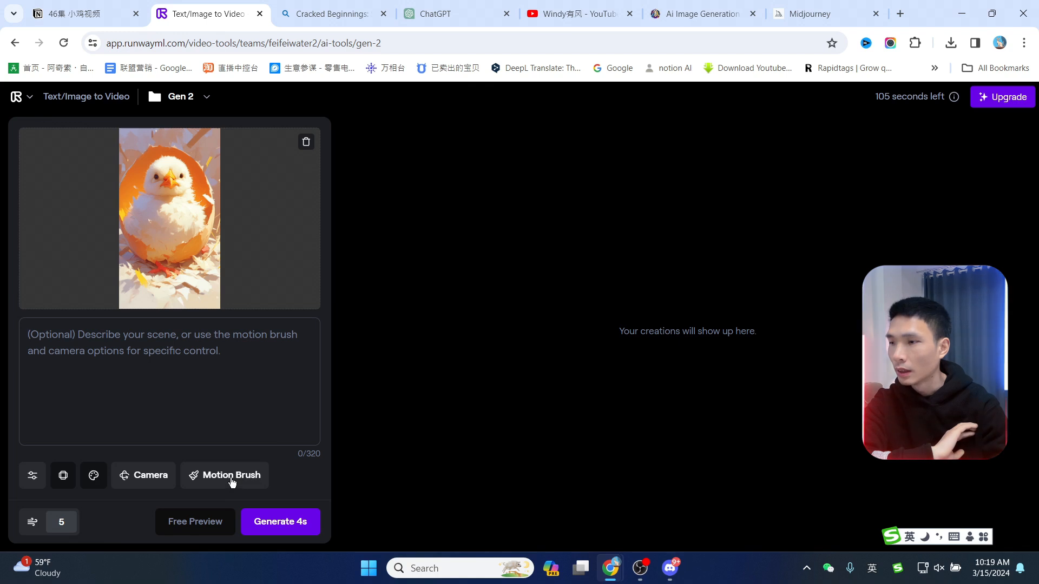
In Motion Brush, mask the chick's body with Brush 1 and the yellow fragment below the egg with Brush 2.
click(231, 481)
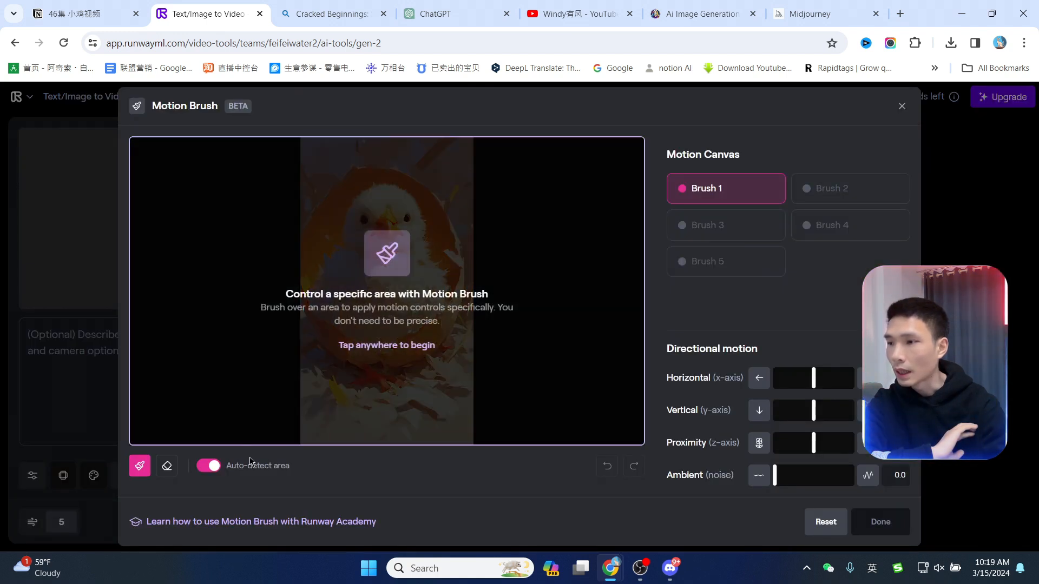
click(473, 260)
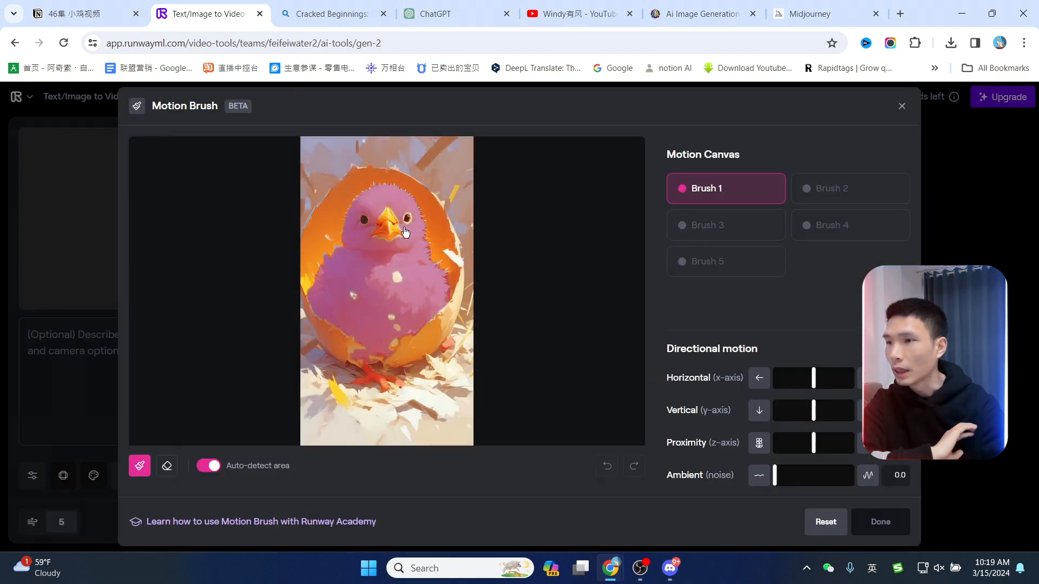
click(385, 289)
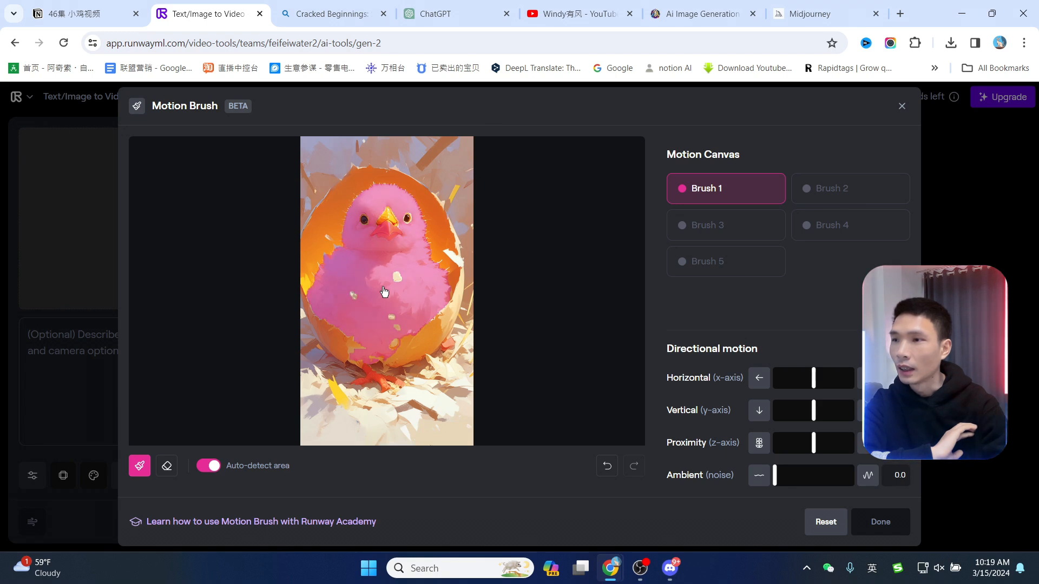
click(836, 193)
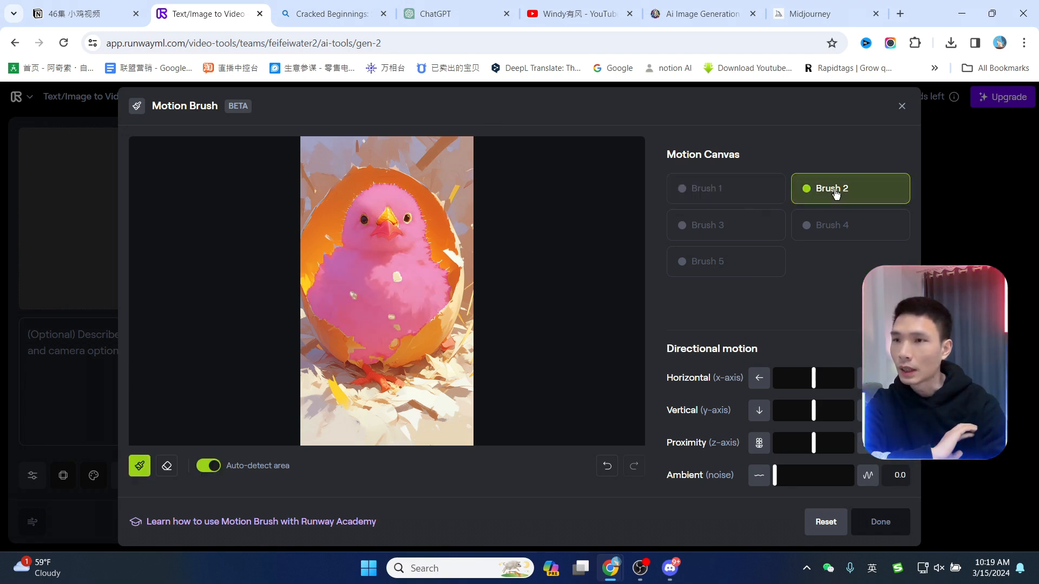
click(343, 395)
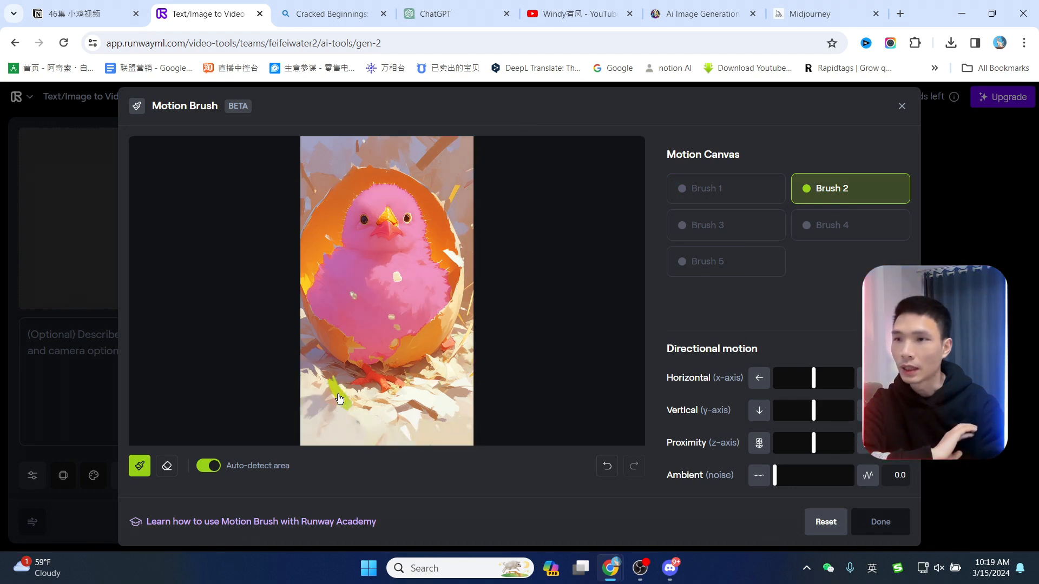
Give Brush 2 leftward horizontal motion and a slight positive proximity motion, and generate the 4-second video.
click(822, 381)
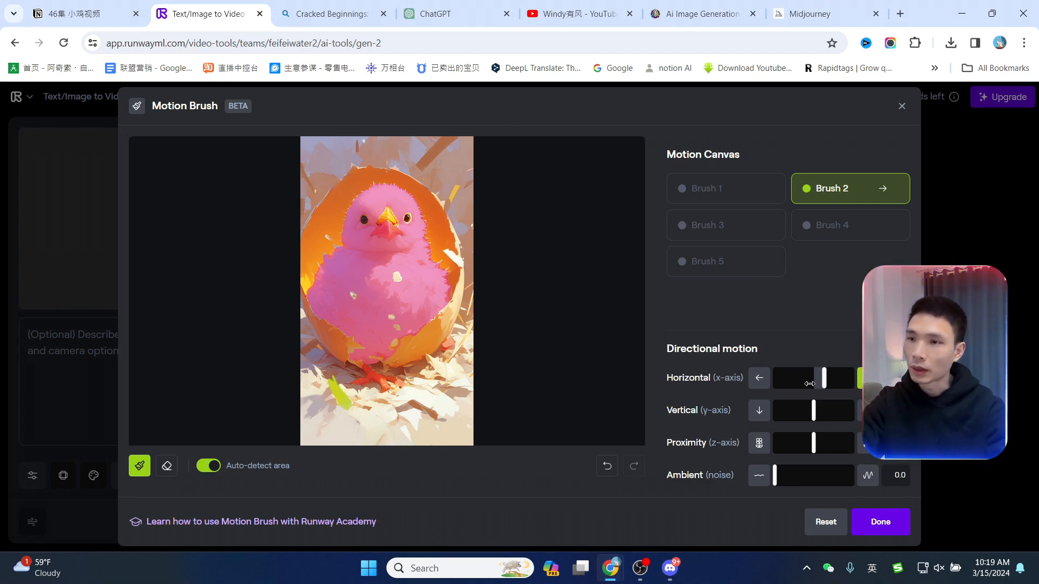
drag(809, 384, 790, 384)
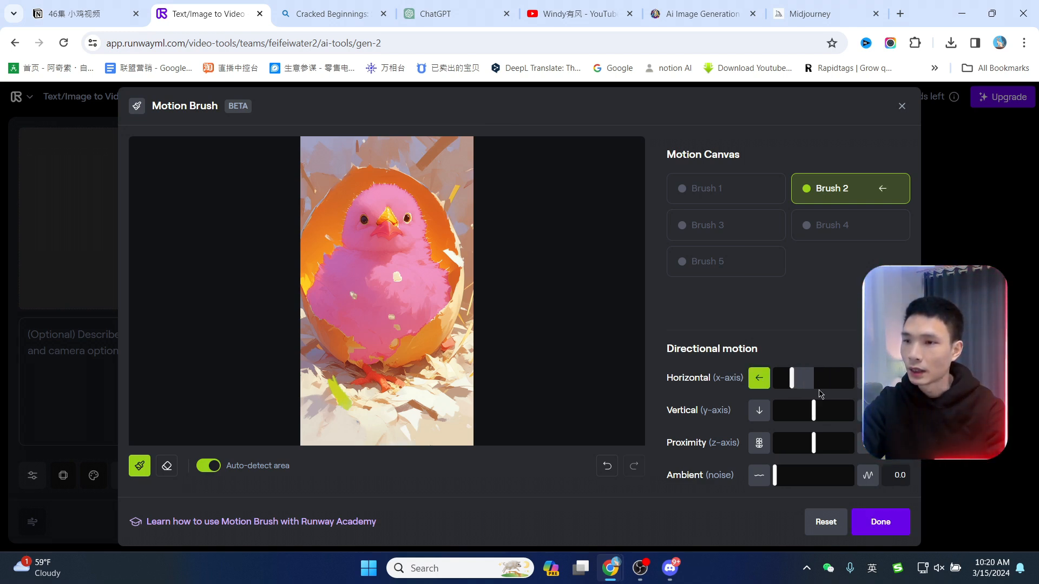
click(823, 443)
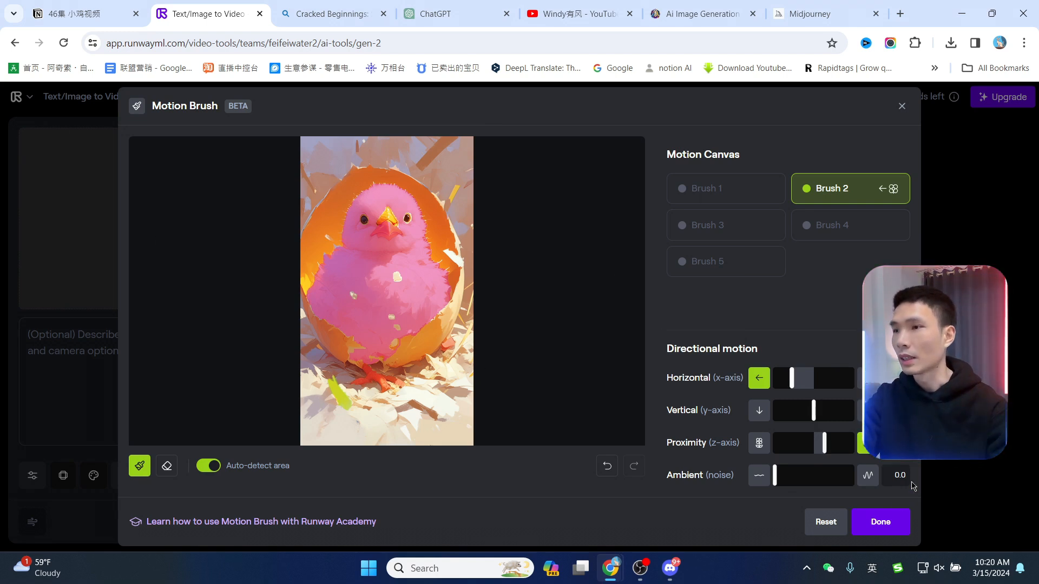
click(880, 522)
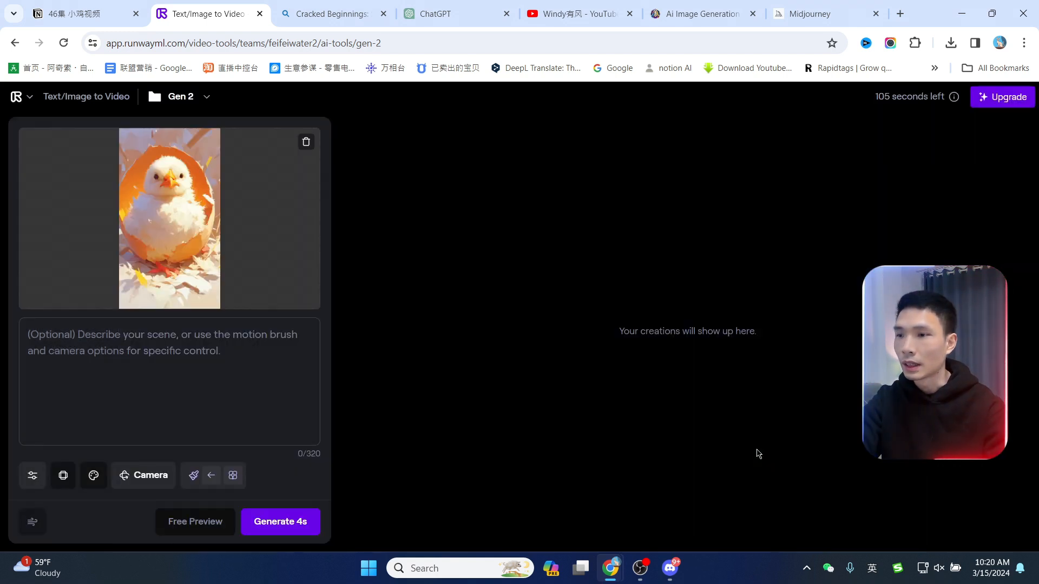
click(282, 524)
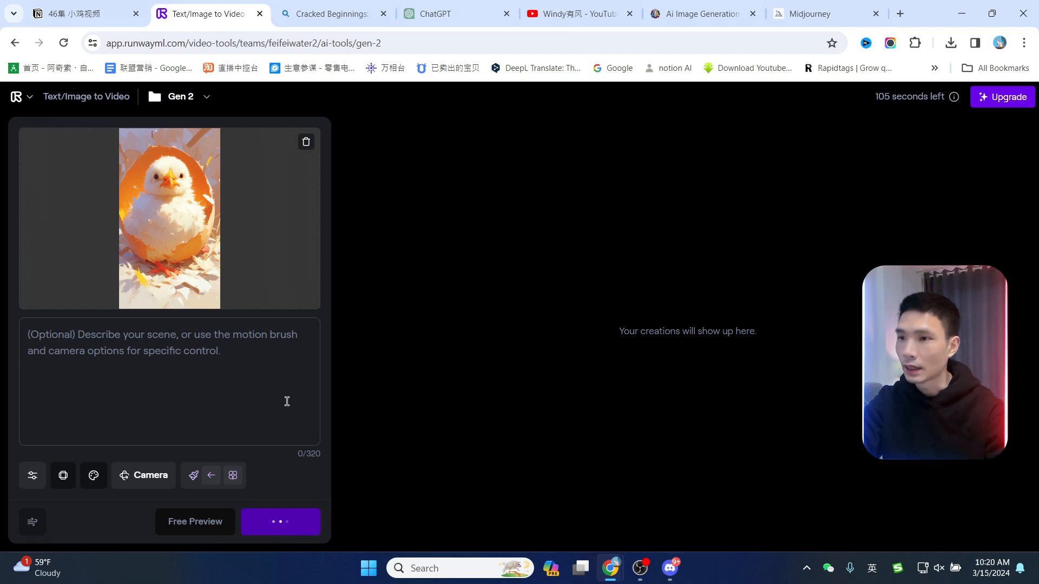
mouse_move(883, 111)
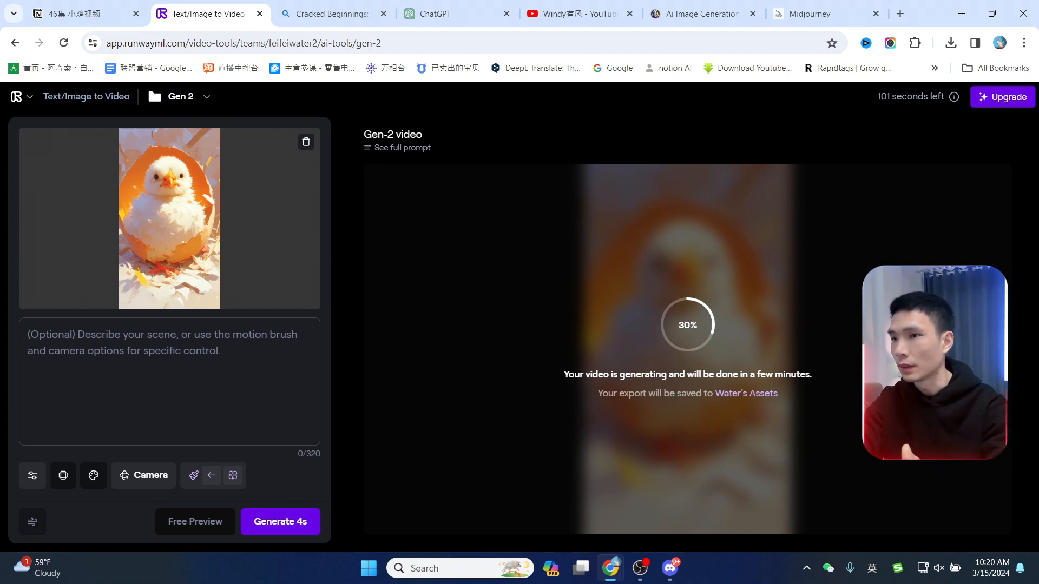
Open the Pika website in a new browser tab.
click(901, 15)
text(pi)
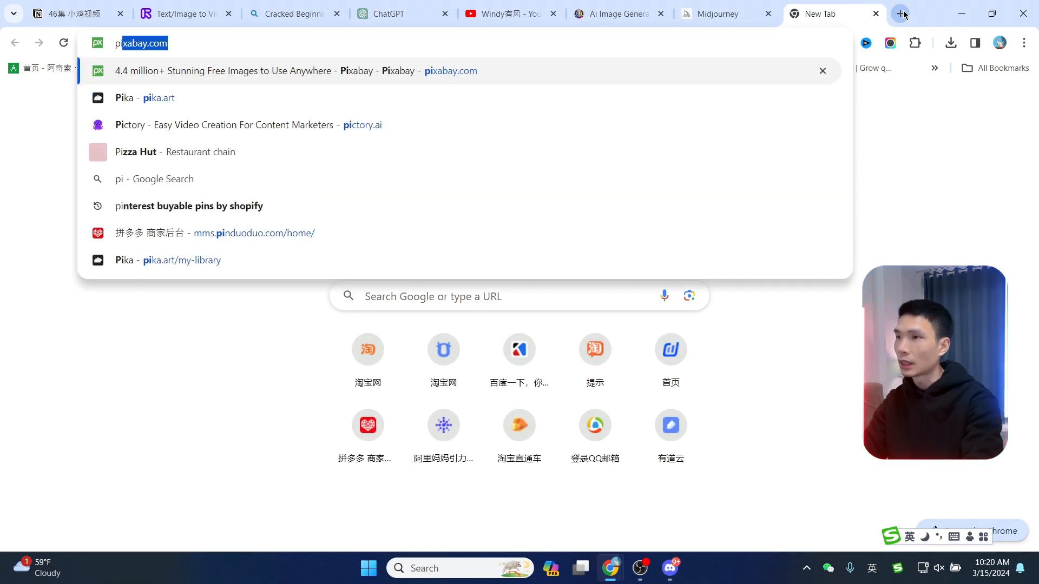
text(ka)
key(Return)
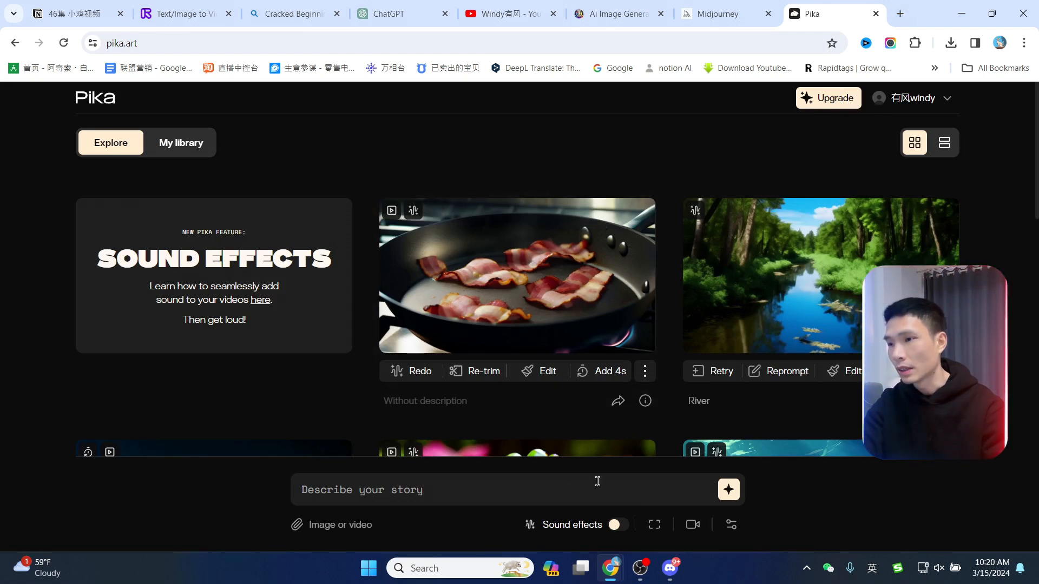
Attach the 816×1456 chick image in Pika and generate a video from it without a description.
scroll(457, 519, down, 1)
click(320, 528)
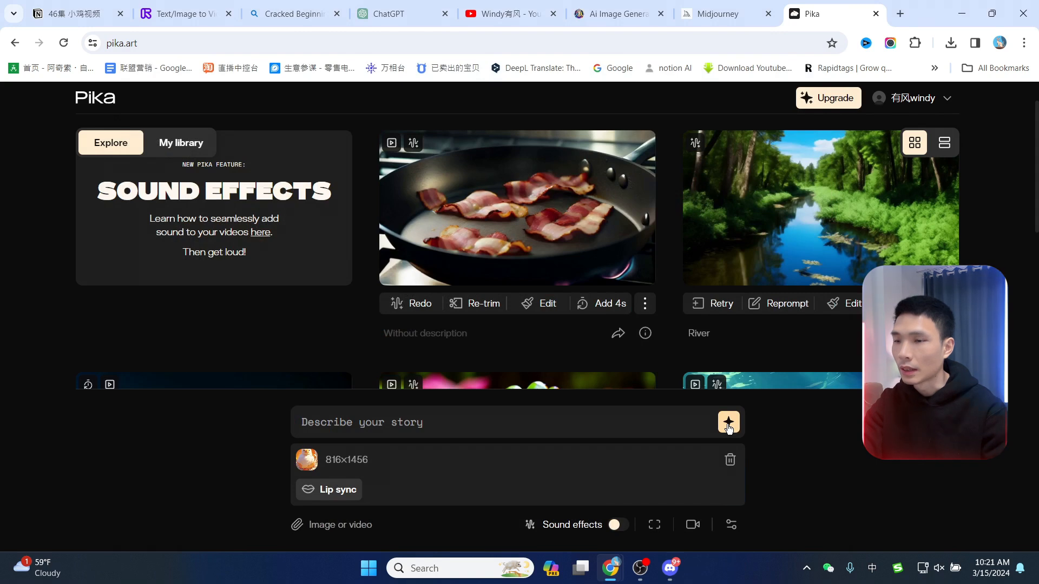
click(727, 422)
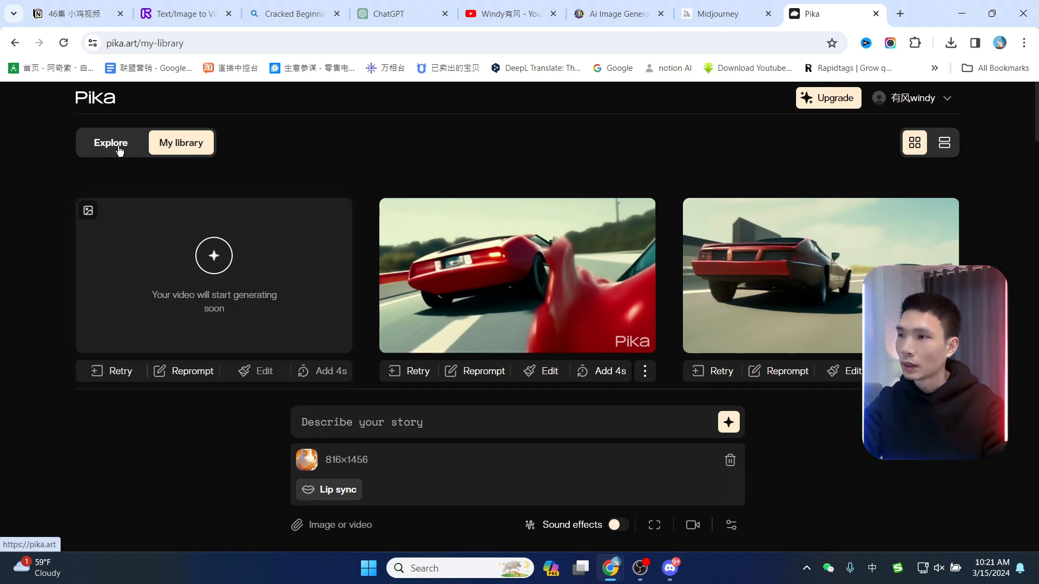
Look through the sample videos in Pika's Explore gallery.
click(109, 145)
scroll(443, 302, down, 10)
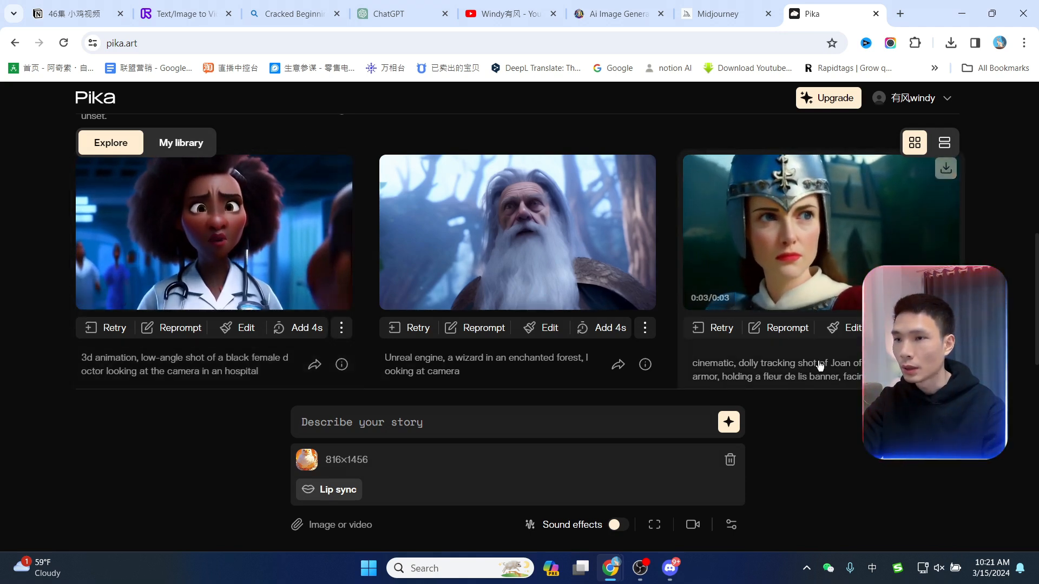
mouse_move(828, 375)
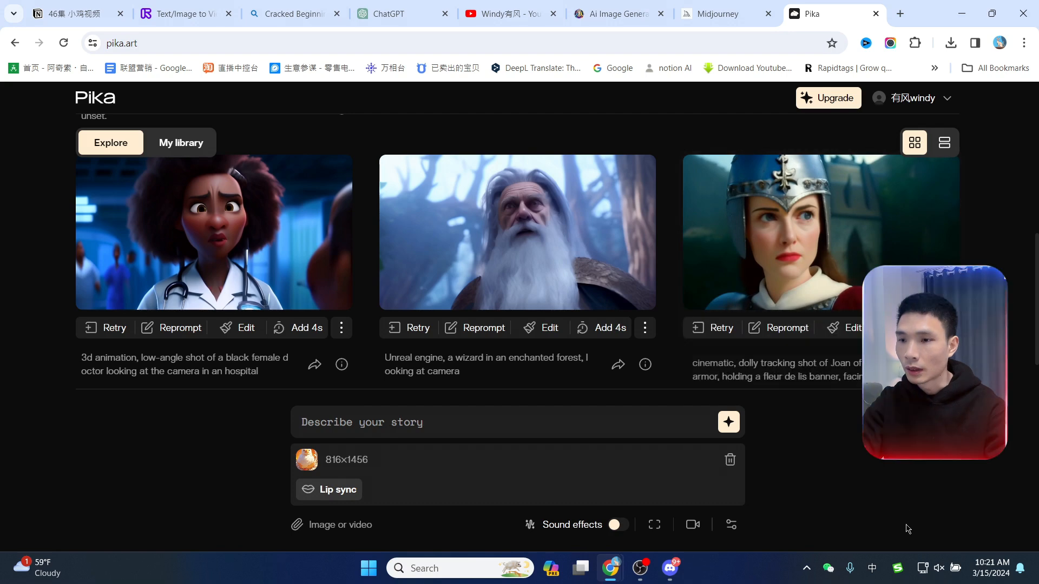
scroll(784, 325, up, 2)
scroll(785, 325, up, 5)
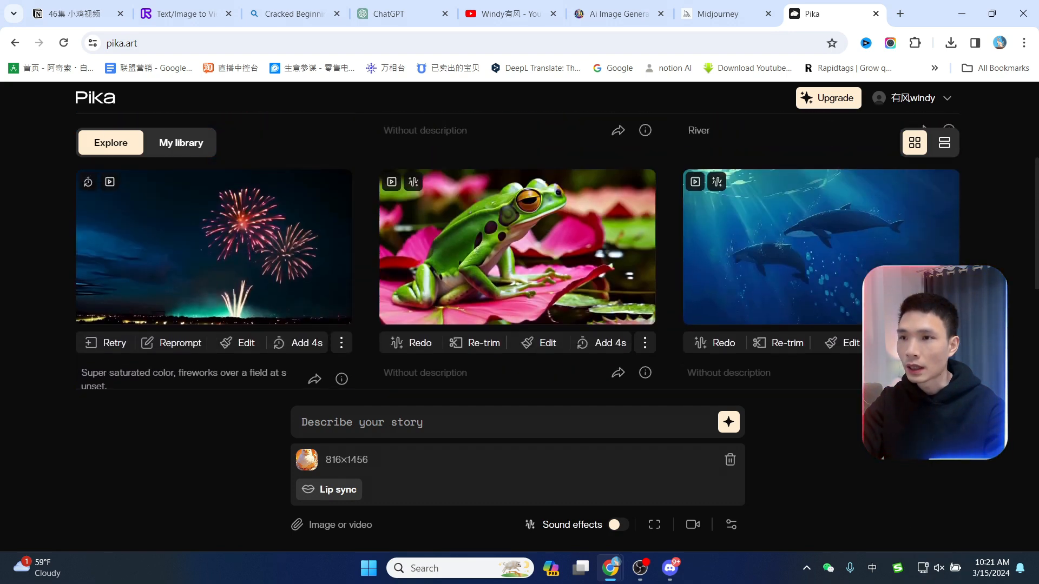
Unmute the computer's sound and listen to the Explore gallery's sample videos with sound effects.
click(937, 572)
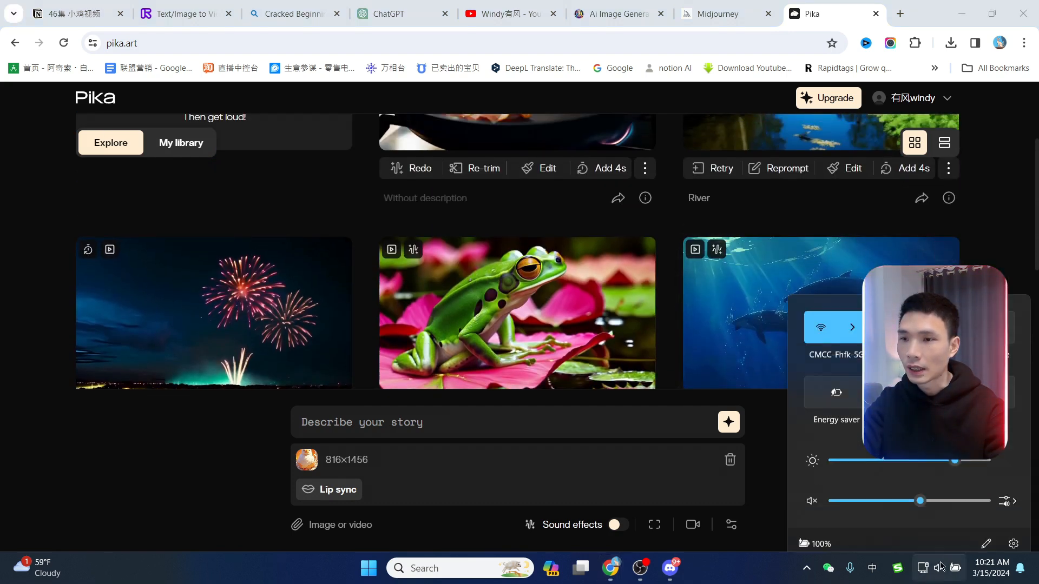
click(811, 484)
click(831, 325)
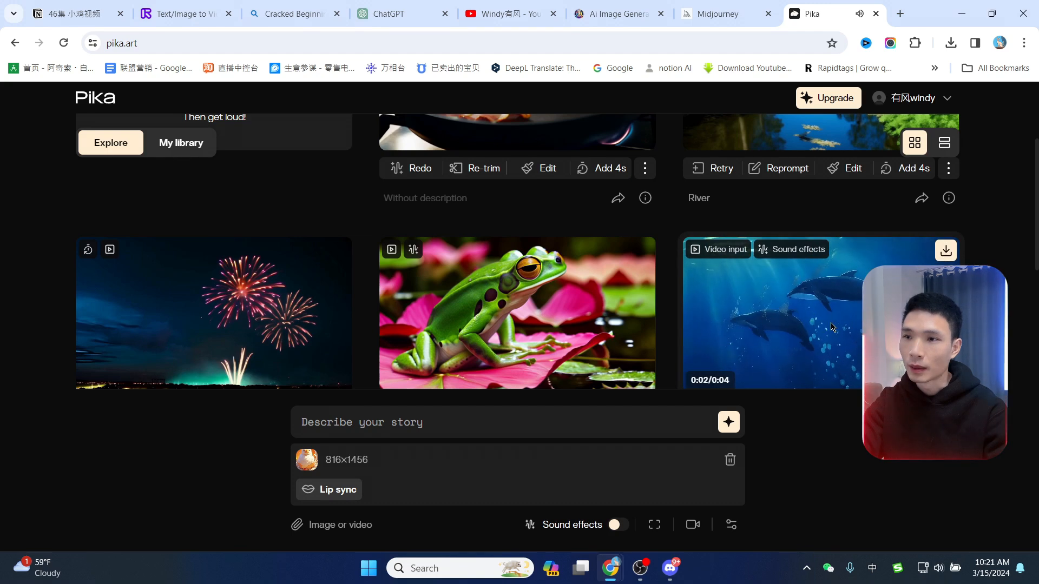
scroll(377, 201, up, 5)
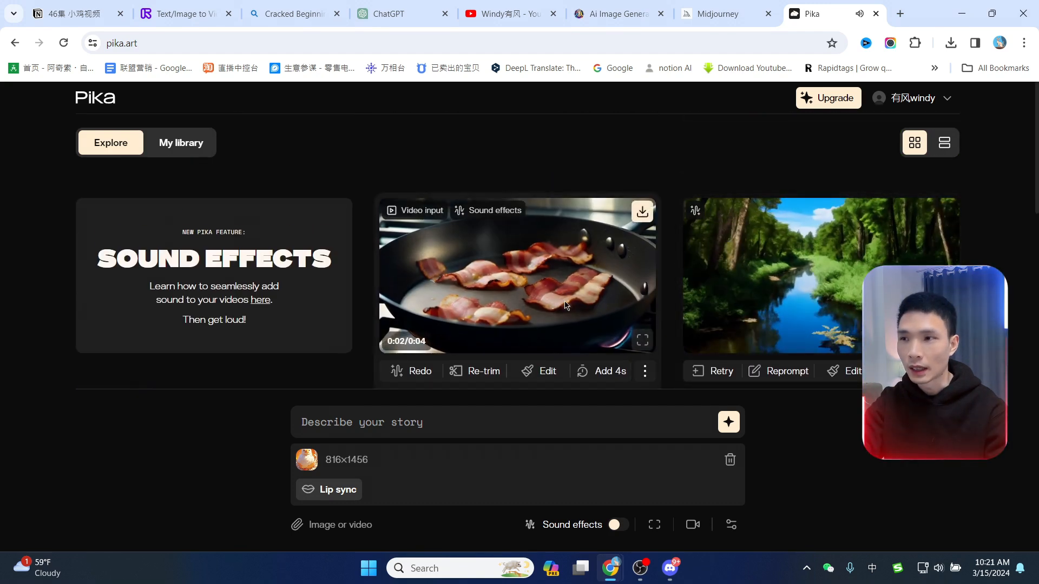
scroll(827, 302, down, 3)
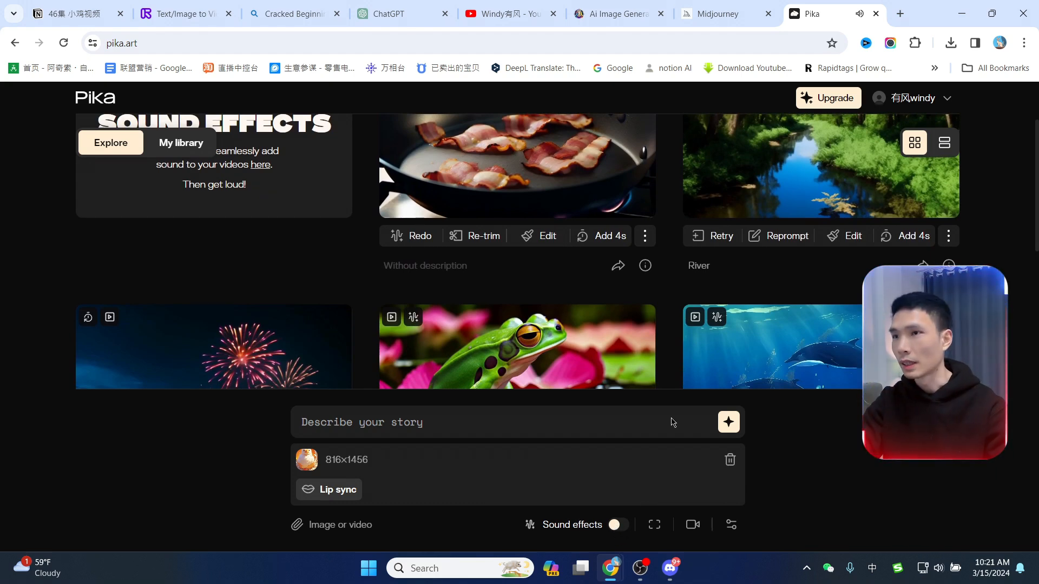
Return to Runway and watch the generated Gen-2 chick video in full screen.
click(181, 13)
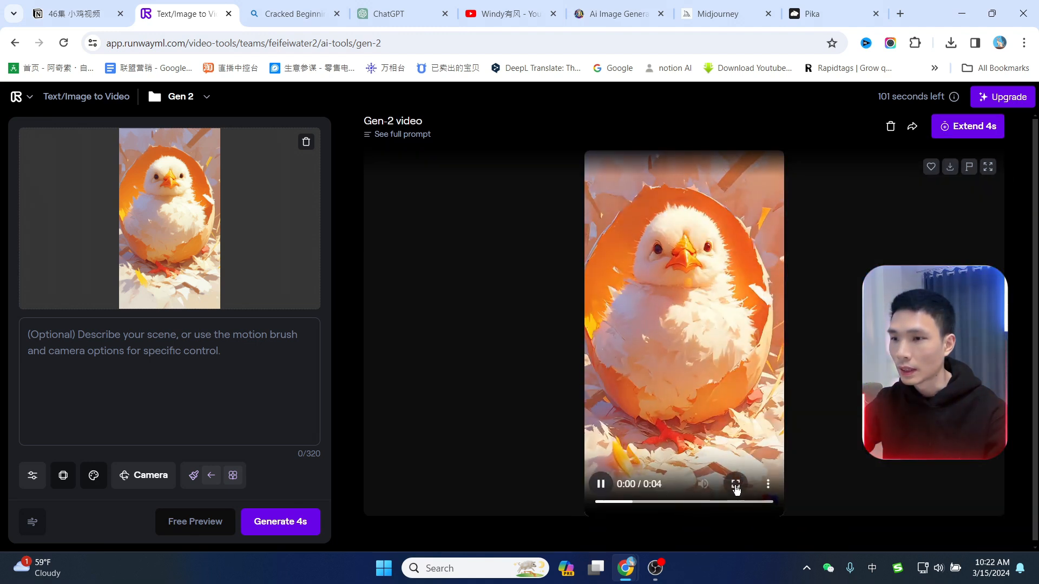
click(735, 484)
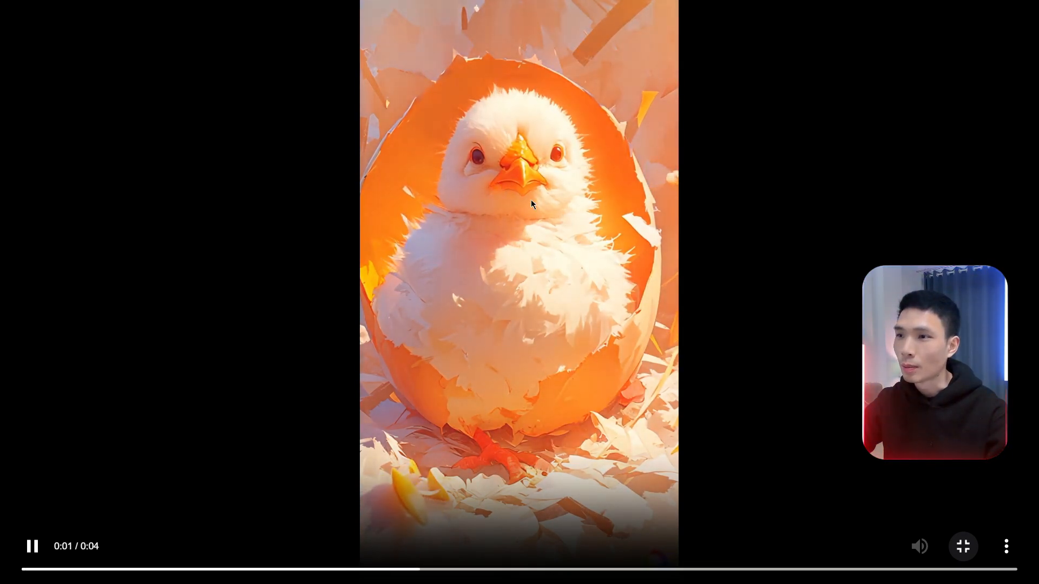
Leave full screen, download the Gen-2 chick video and play the downloaded MP4 from the Downloads folder.
click(963, 546)
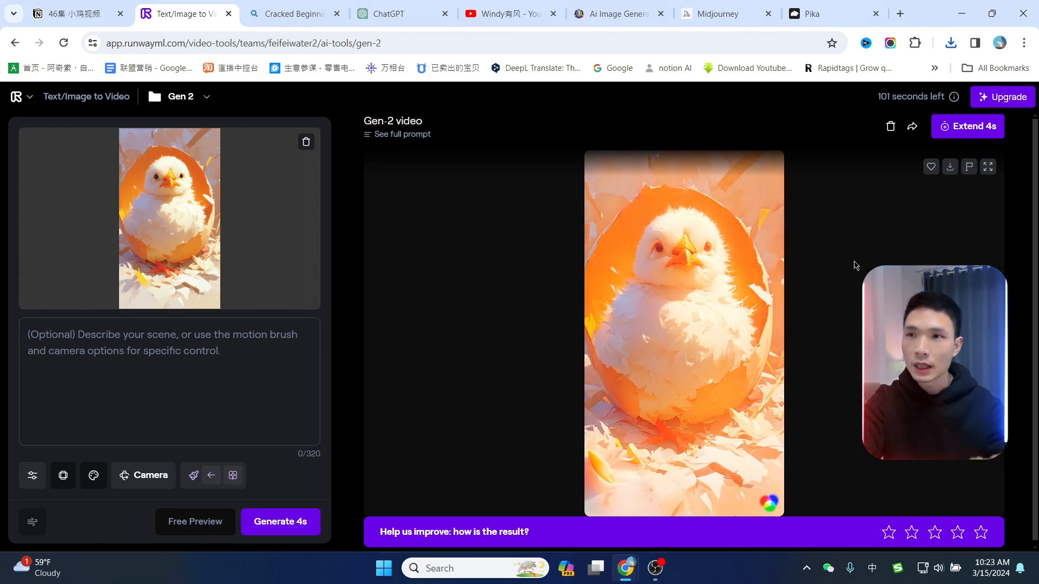
click(950, 43)
click(899, 101)
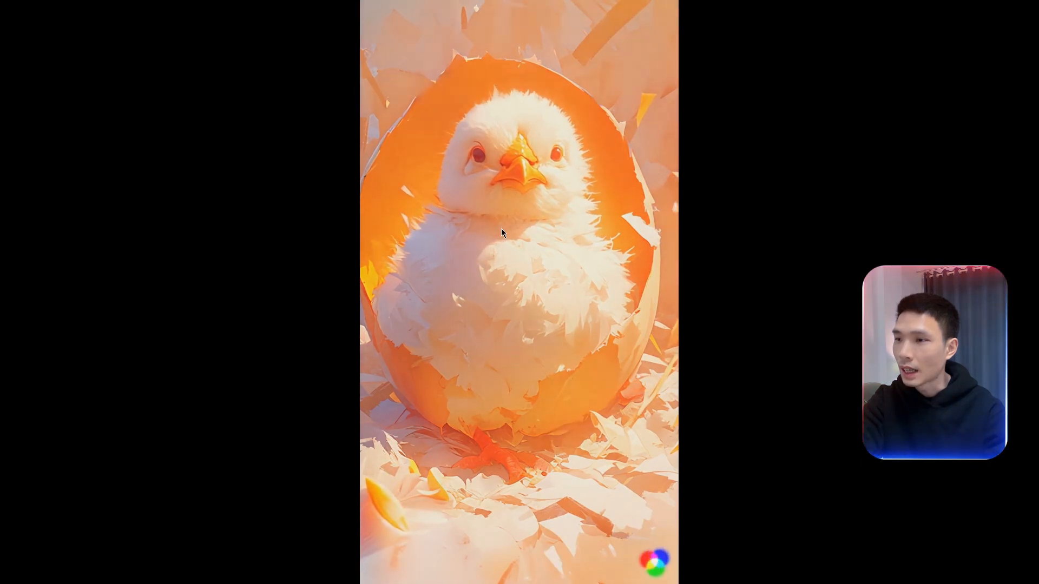
double_click(575, 196)
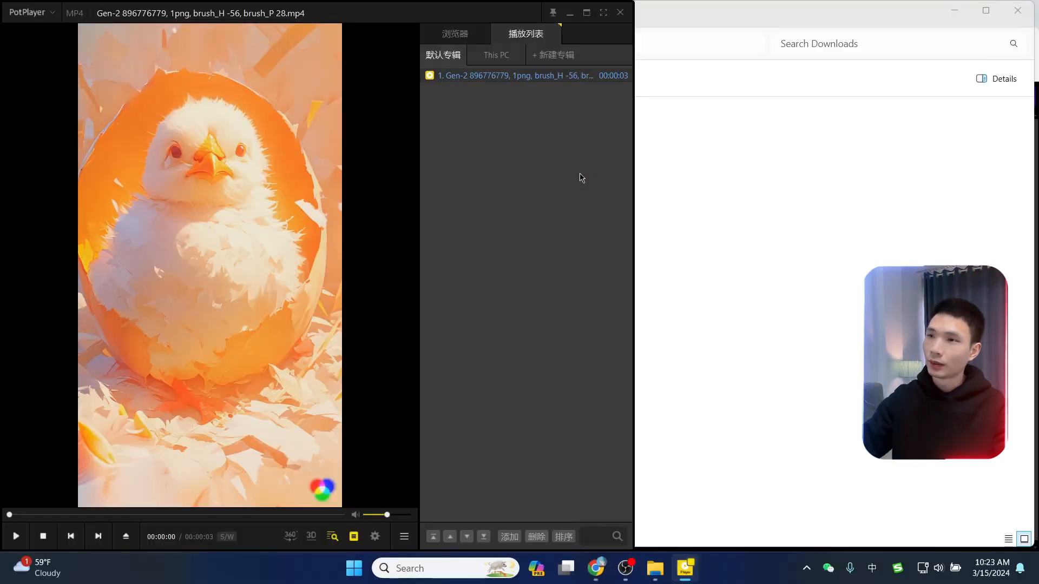
click(621, 15)
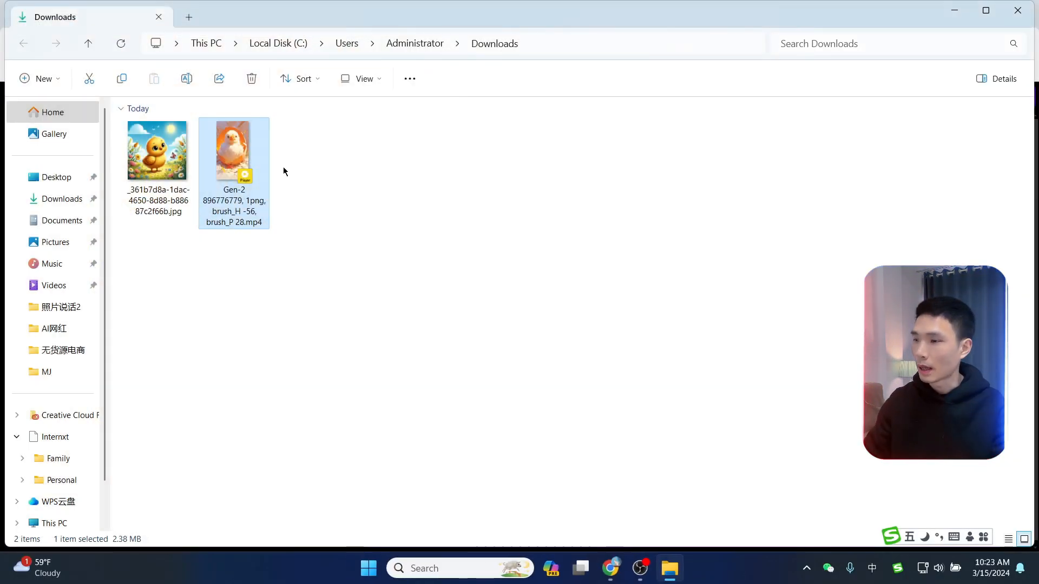
Move the Gen-2 chick video from the Downloads folder to the MJ folder.
key(ctrl+x)
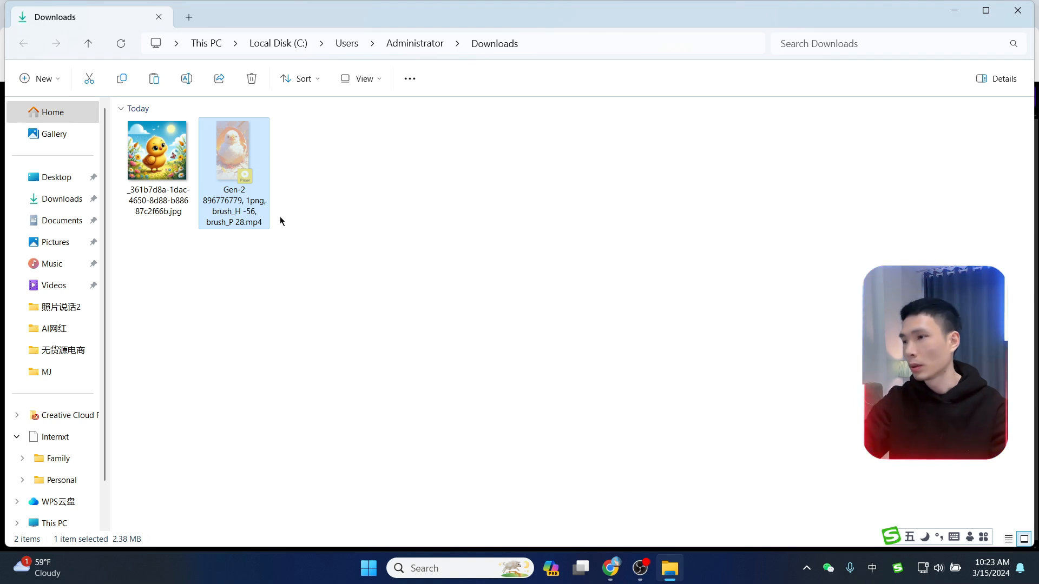
click(42, 379)
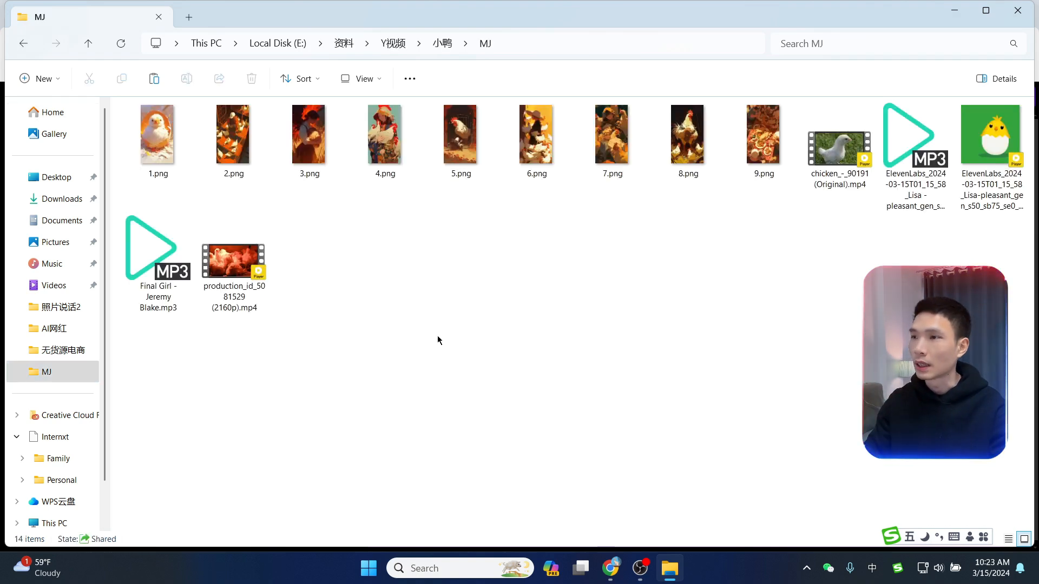
key(ctrl+v)
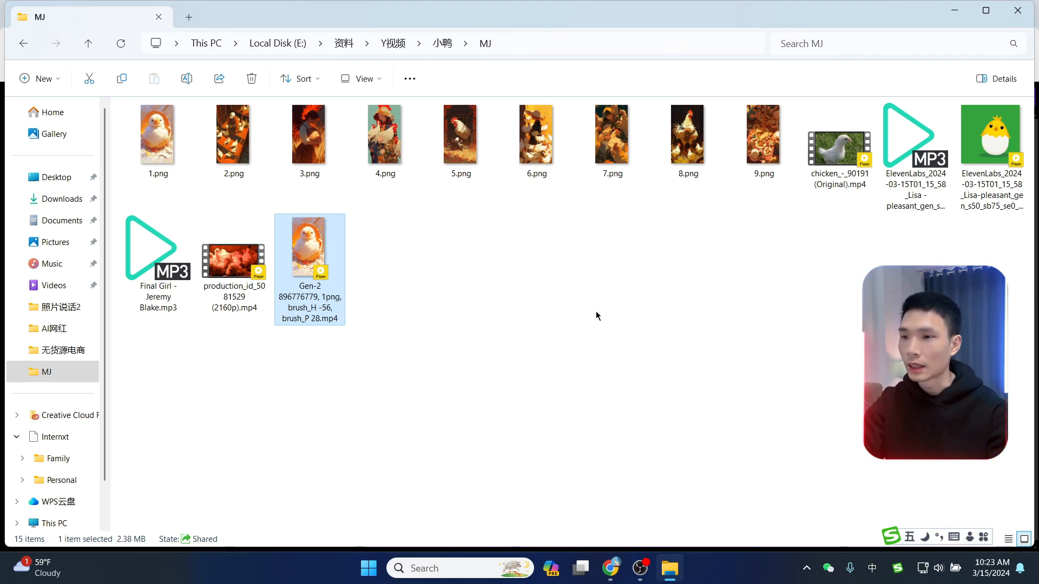
Switch to Pika and watch the generated chick video from My library in the enlarged view.
mouse_move(610, 568)
click(561, 515)
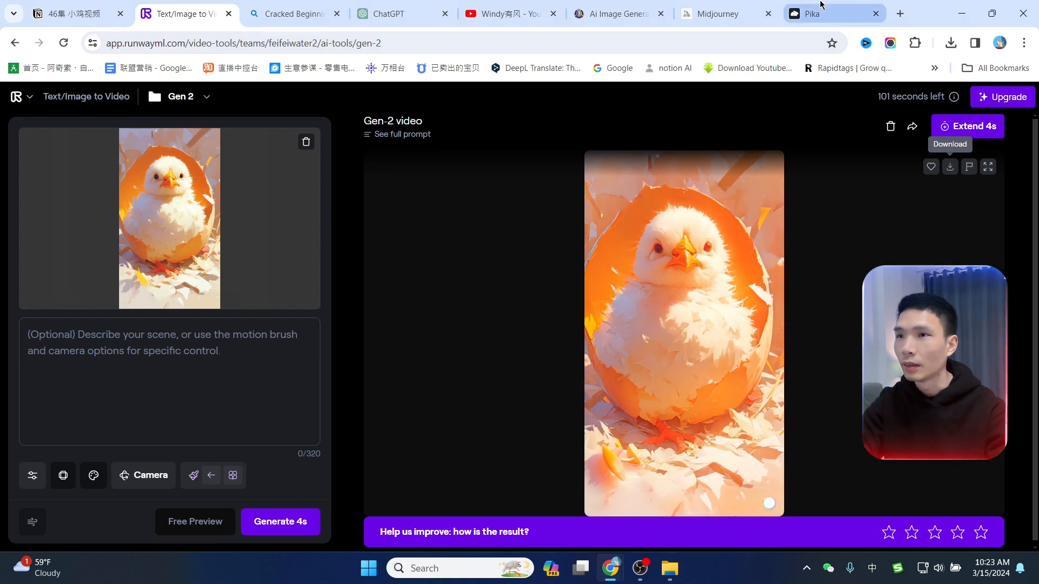
click(809, 14)
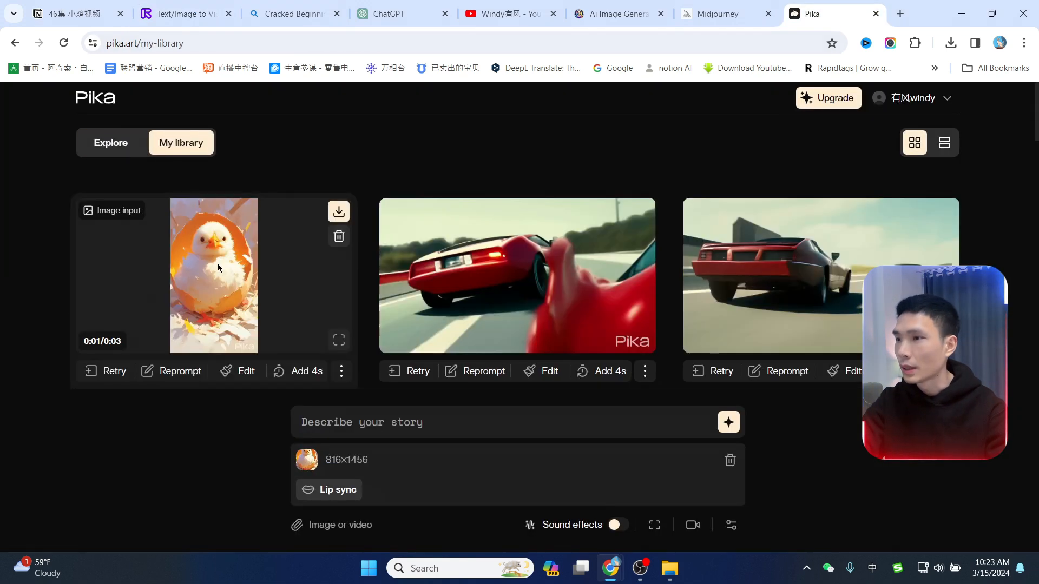
click(338, 340)
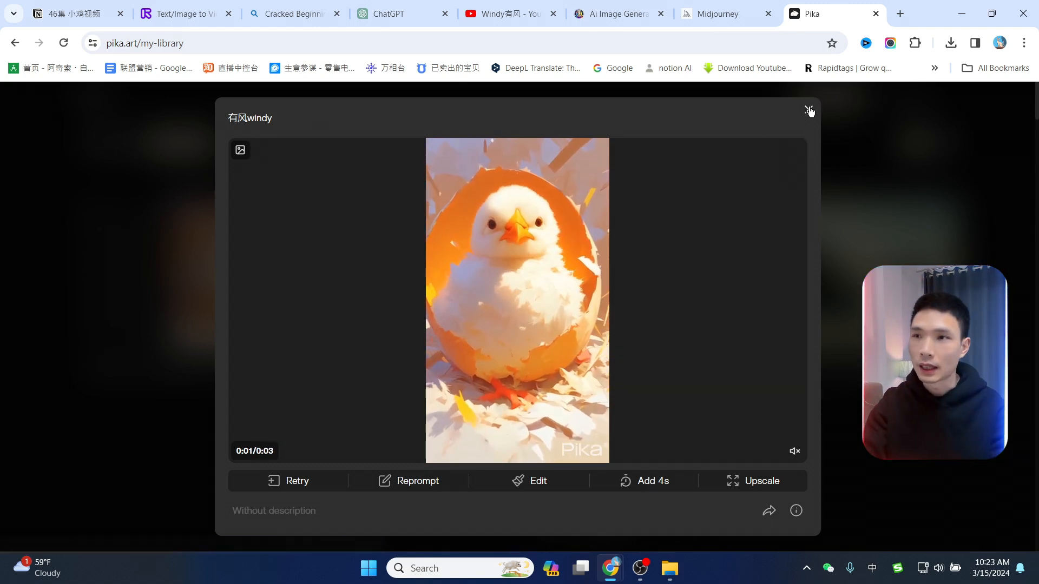
click(809, 110)
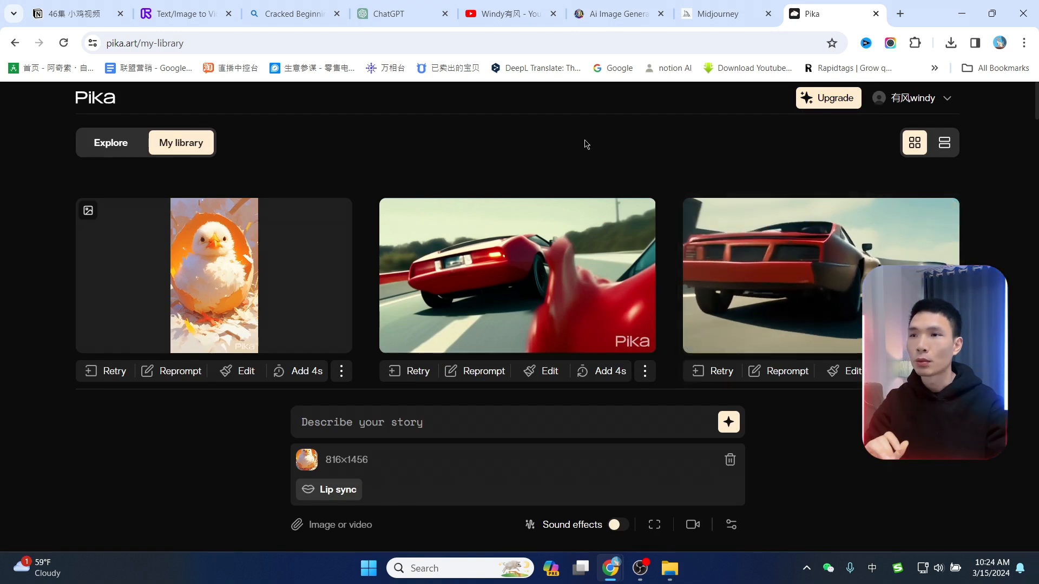
Switch to Adobe Express, search for "anima" and open the Animate from audio tool.
mouse_move(571, 269)
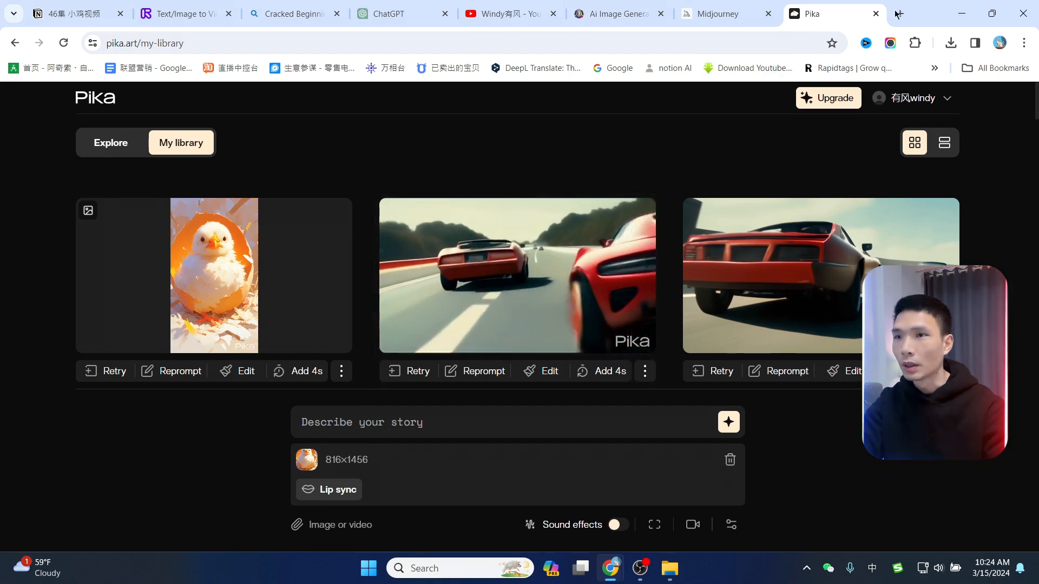
click(163, 4)
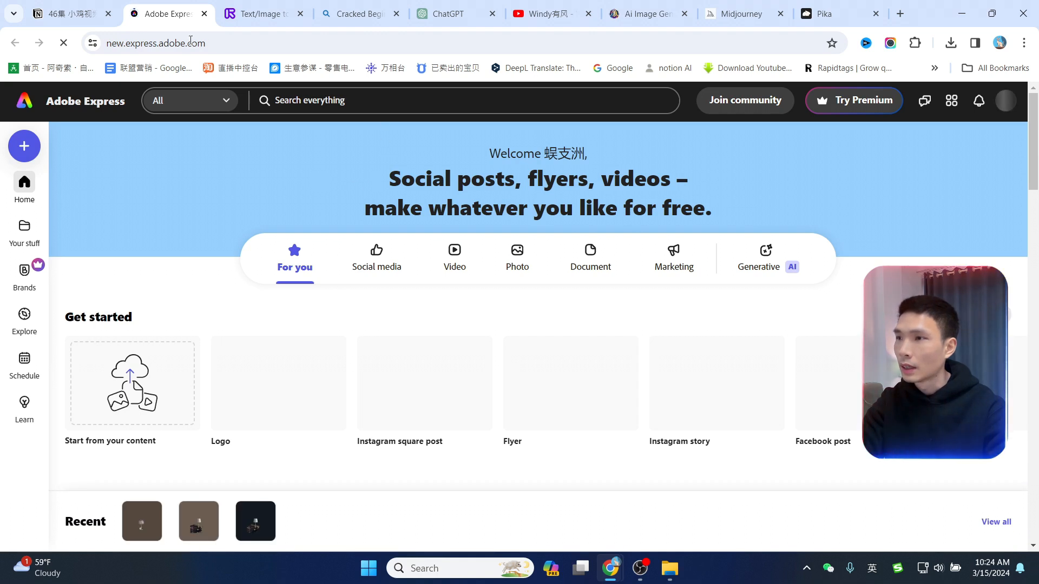
text(anima)
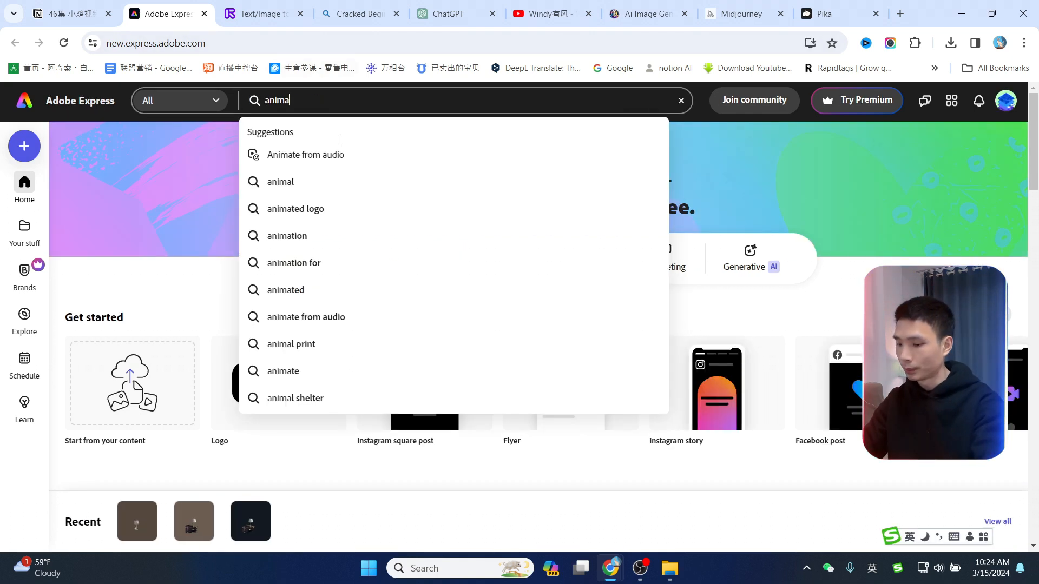
click(319, 160)
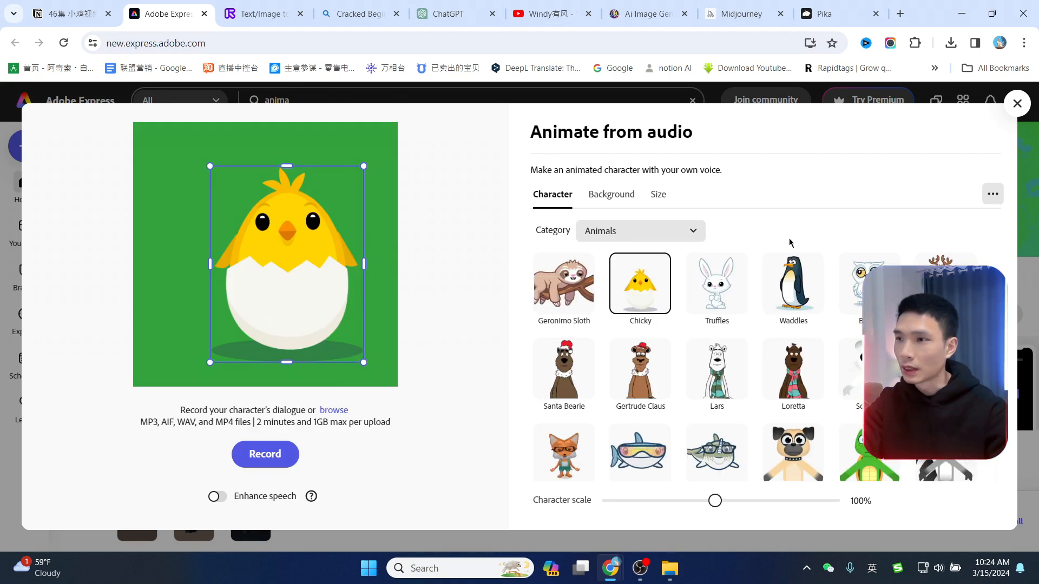
Browse the All and Creatures character categories, try the owl from Animals and select Chicky as the character.
click(622, 238)
click(597, 259)
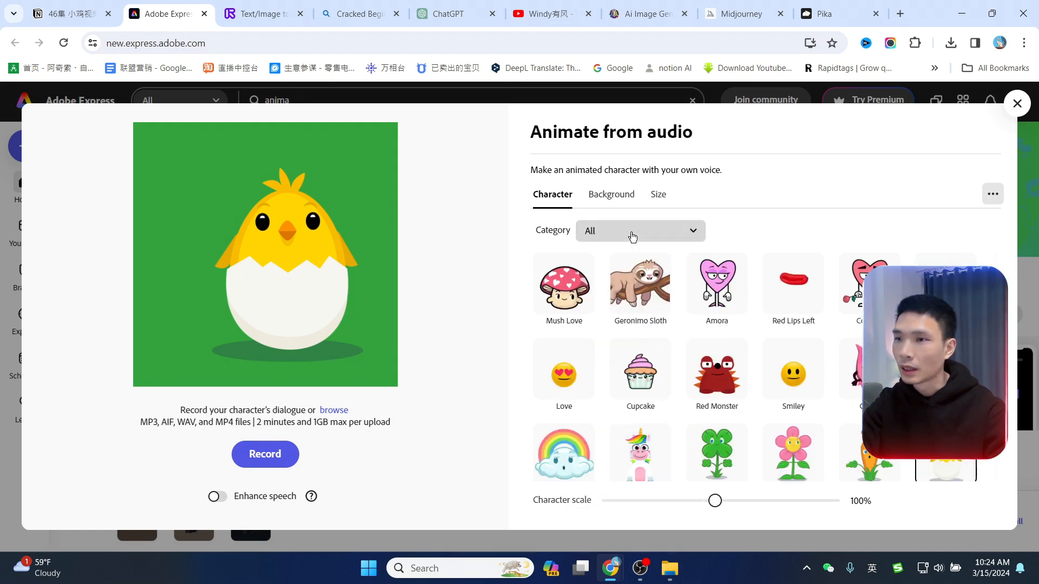
click(630, 234)
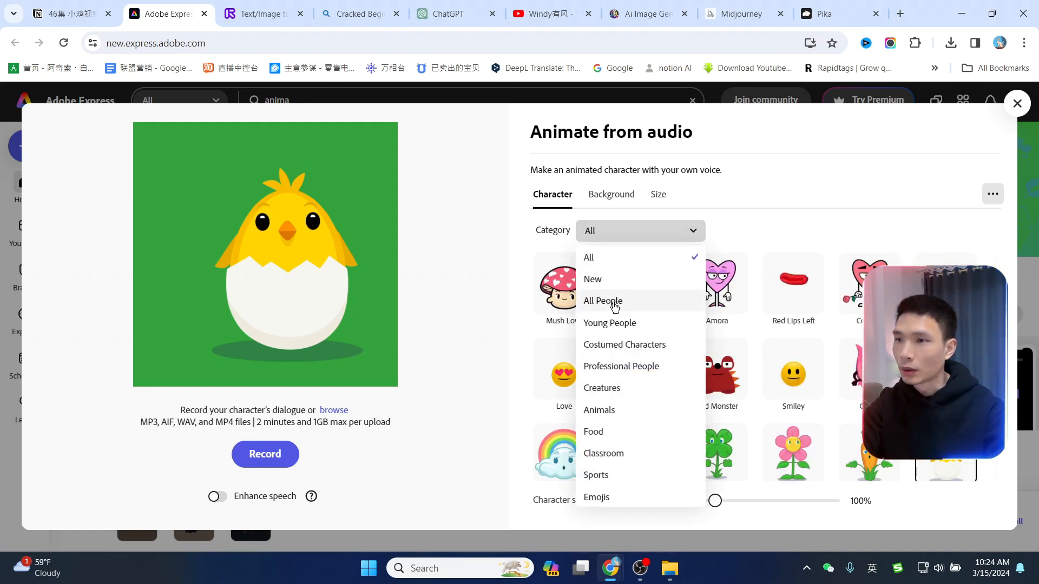
click(614, 389)
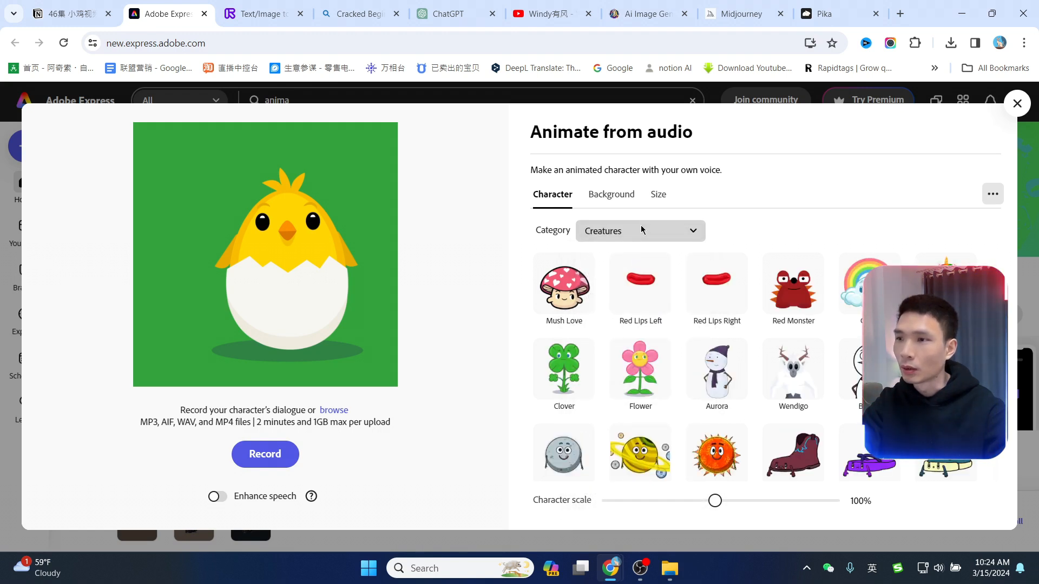
click(644, 244)
click(611, 411)
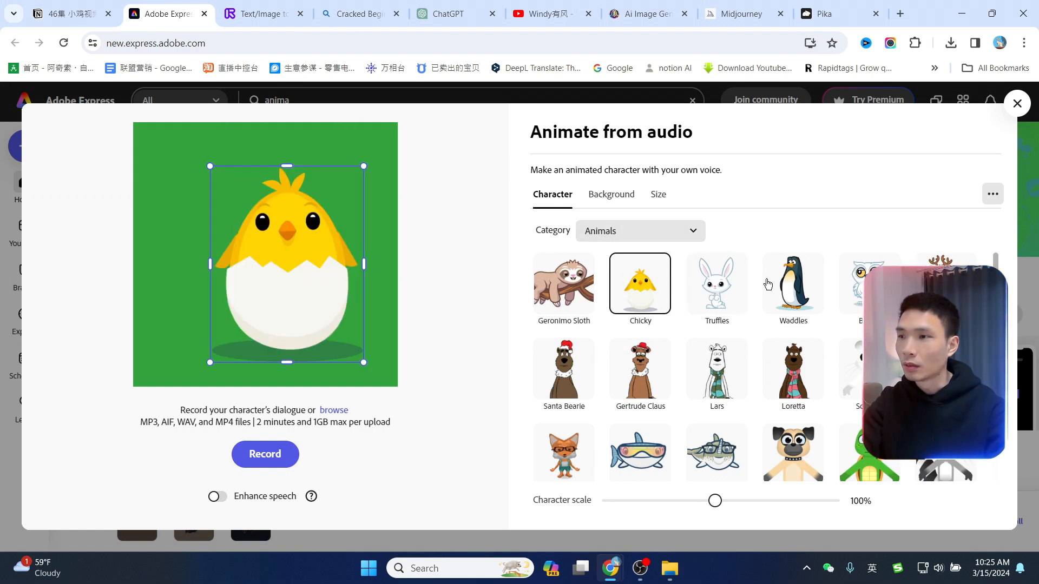
click(856, 282)
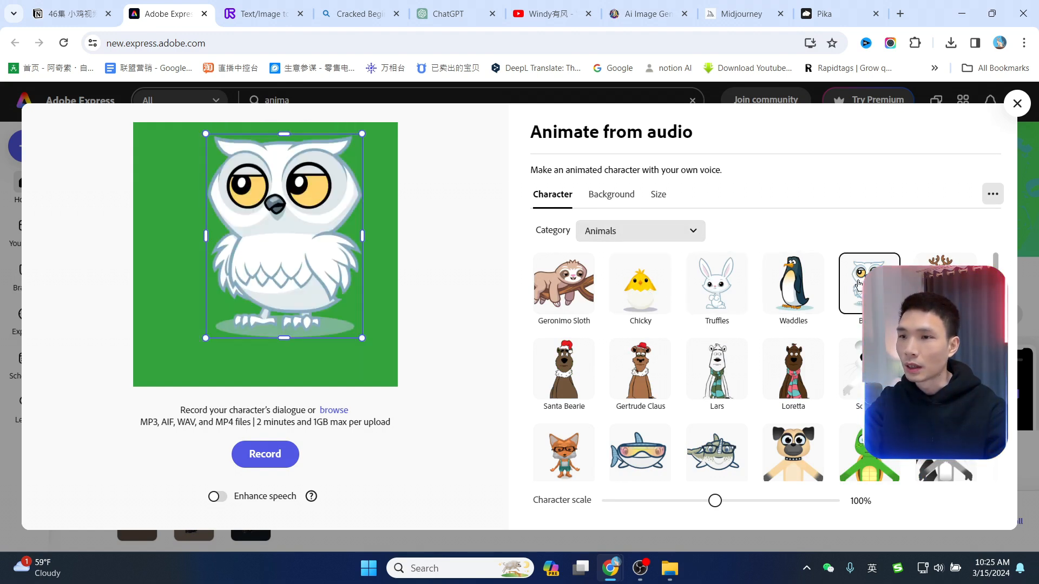
click(636, 292)
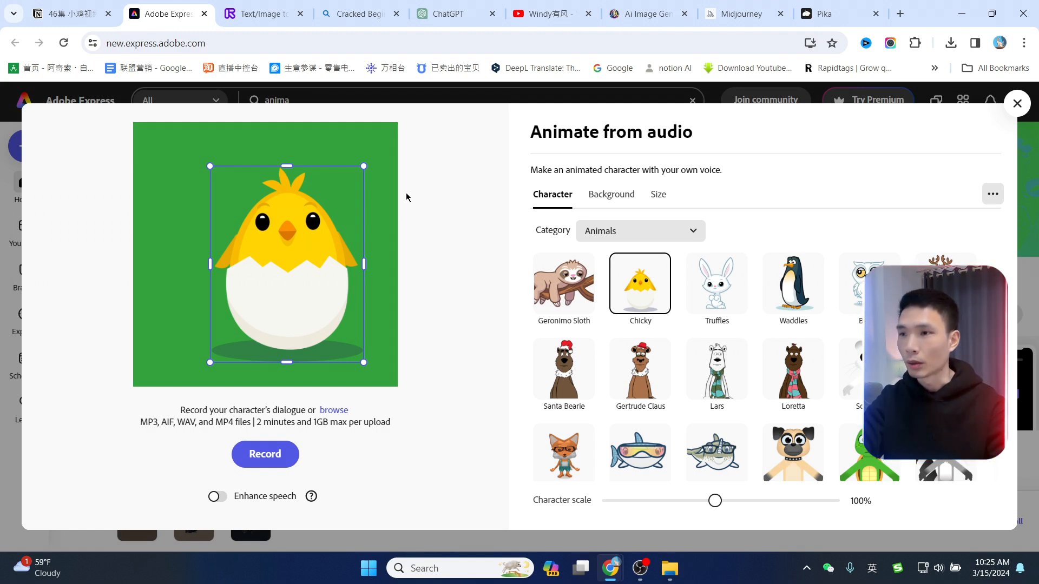
Set the animation's background to the bright green swatch among the recommended custom colors.
click(614, 192)
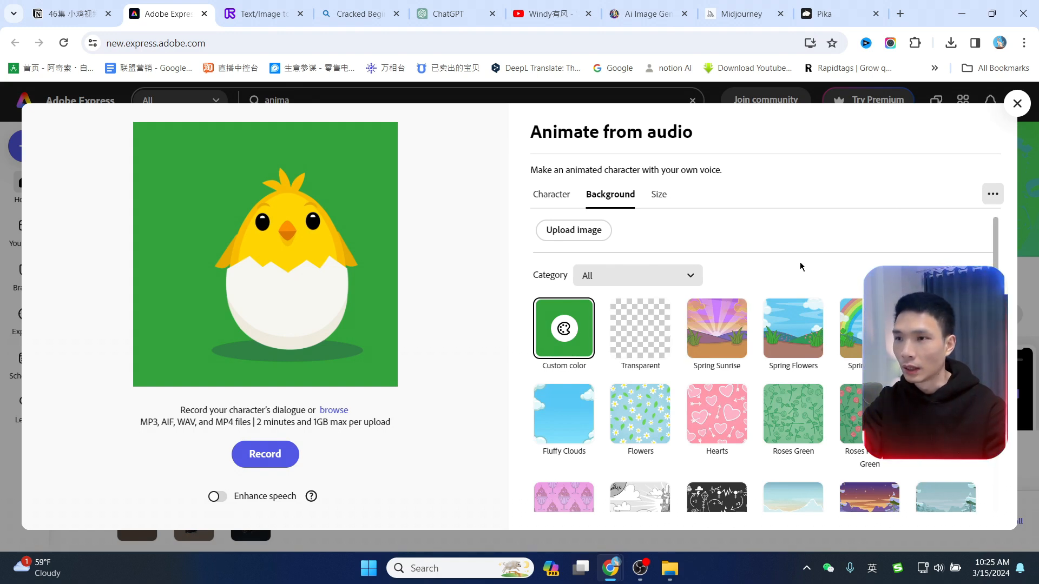
click(564, 333)
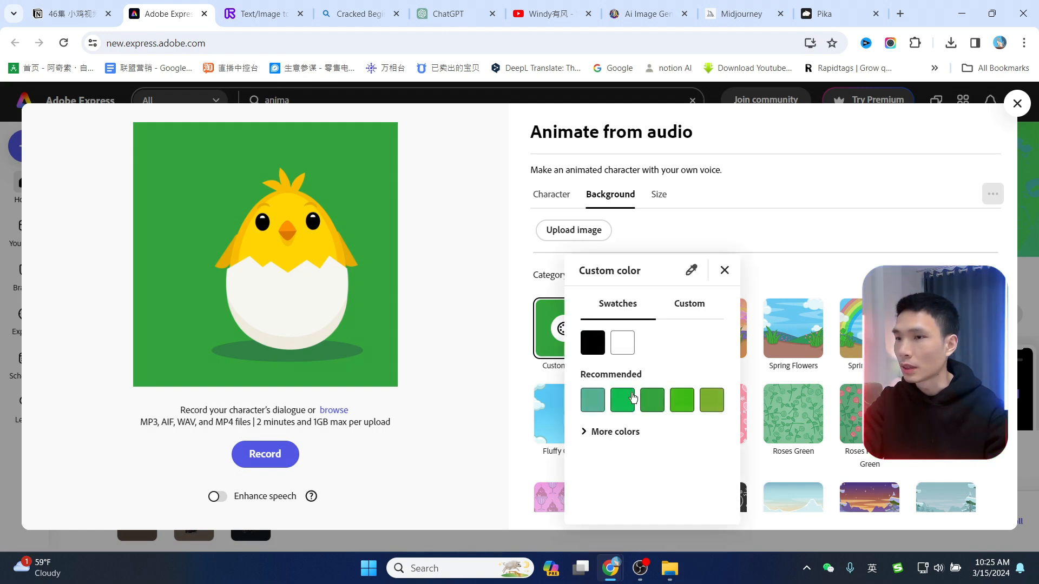
click(622, 400)
click(652, 400)
click(681, 400)
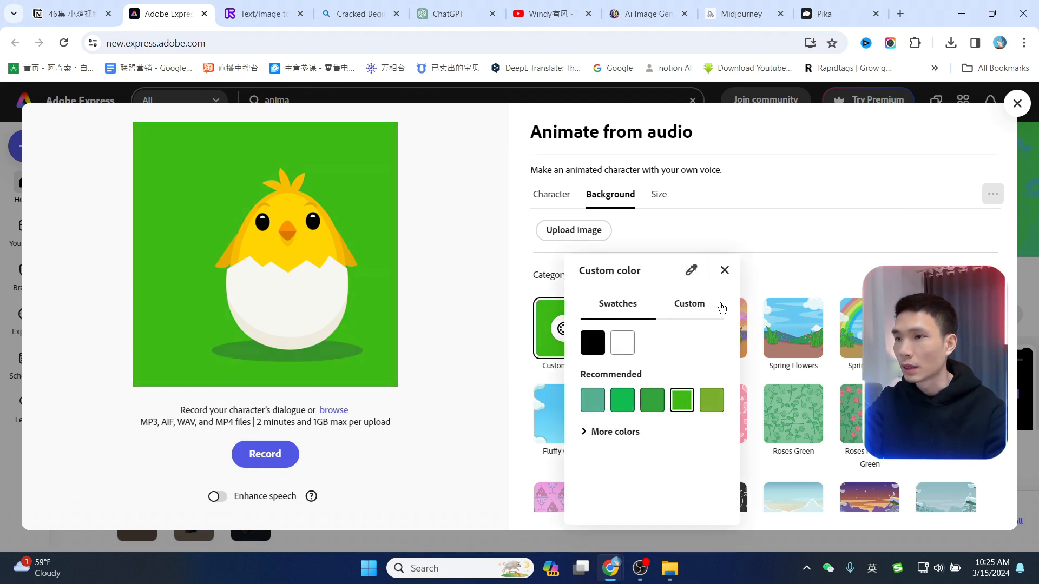
click(755, 234)
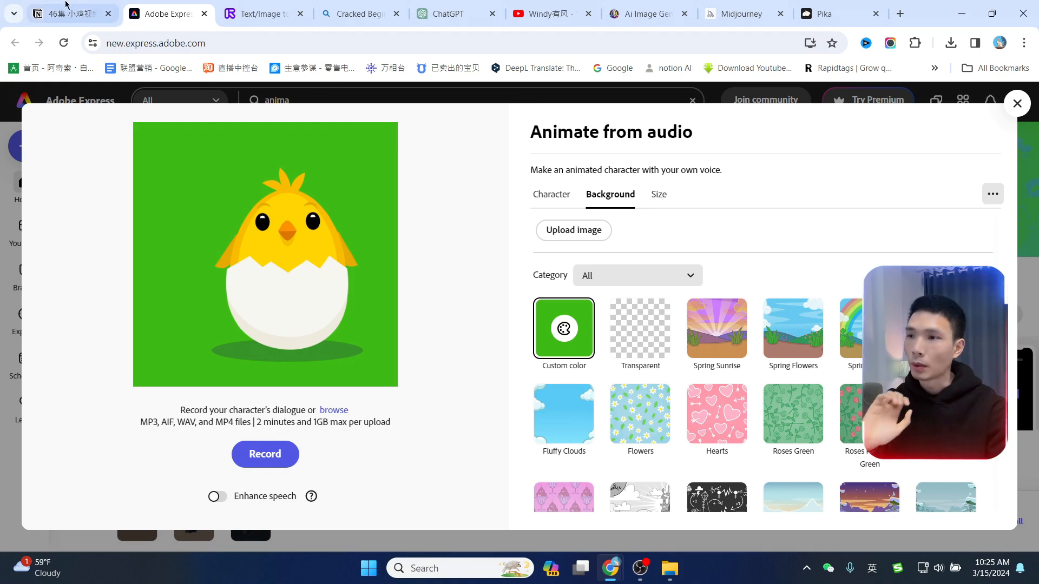
Switch to the sad chicken chat in ChatGPT and request a simple story with "把以内这个内容变成一个简单的故事".
click(448, 14)
scroll(663, 450, down, 10)
scroll(664, 450, down, 2)
click(509, 515)
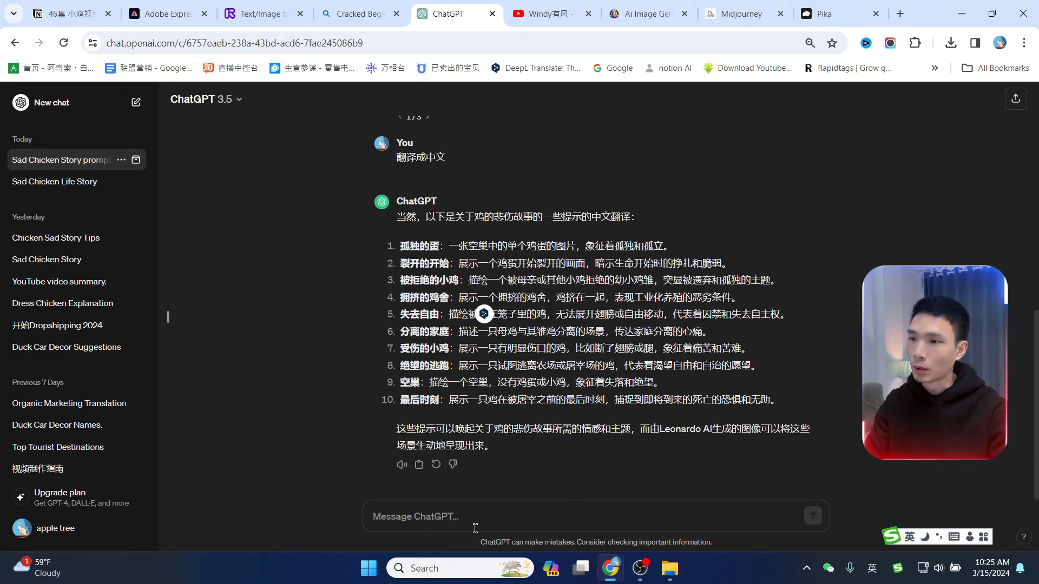
text(把以内这个内容变成一个简单的故事)
key(Return)
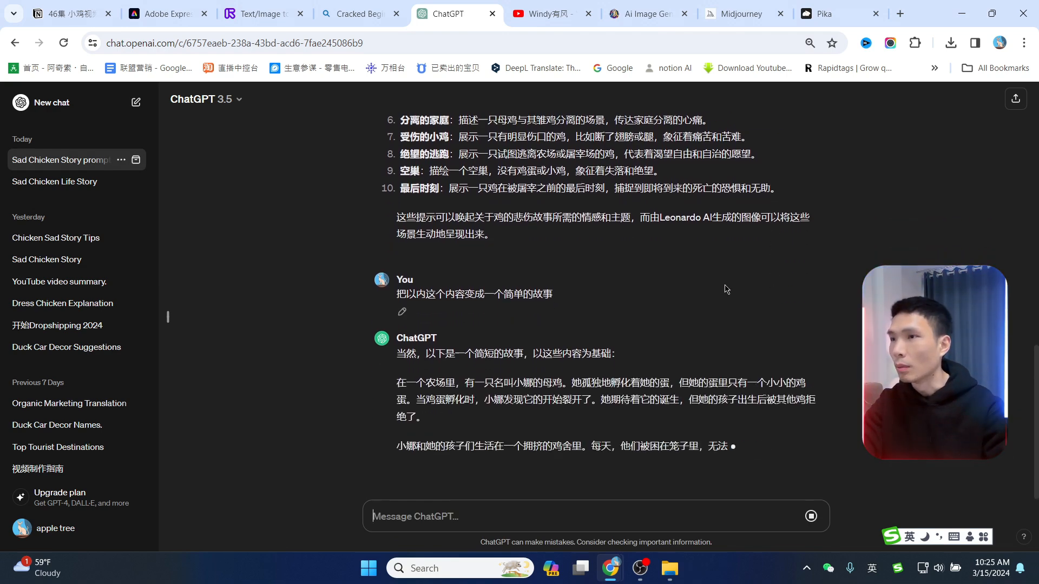
Ask ChatGPT to translate the chicken story into English with the message "翻译成英文".
click(171, 5)
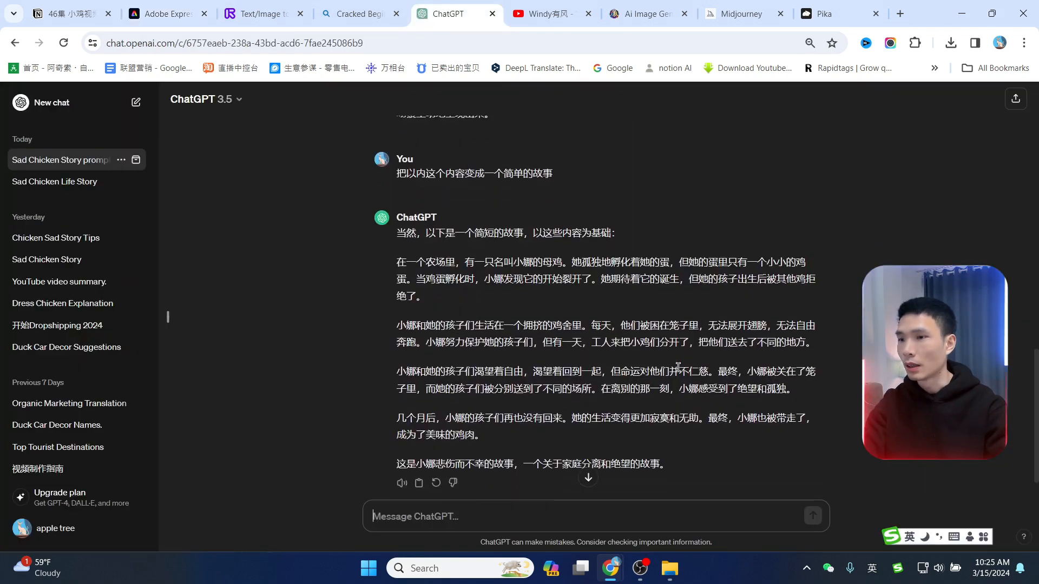
click(448, 13)
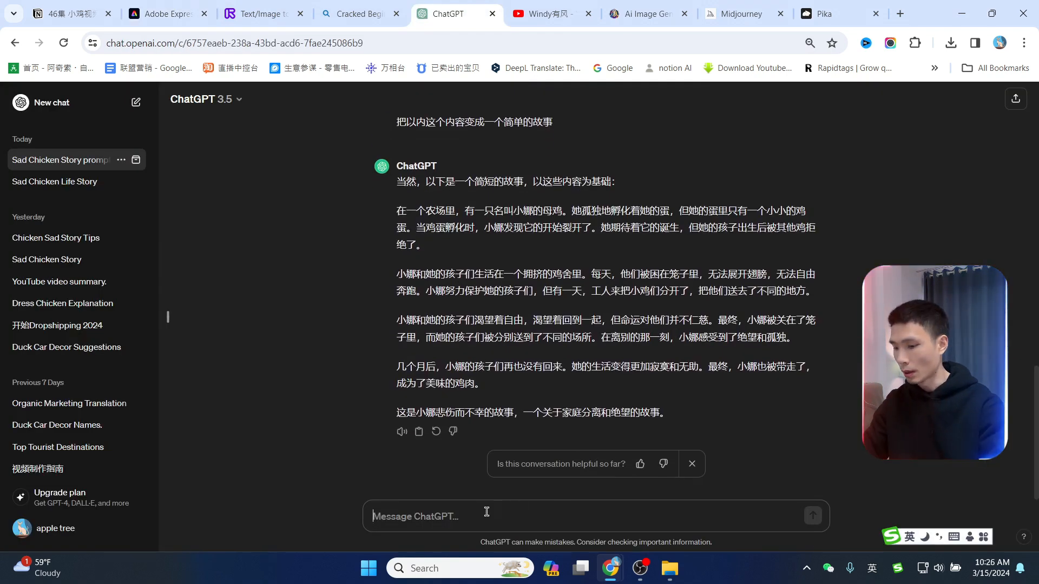
text(fan)
key(BackSpace)
key(BackSpace)
key(BackSpace)
key(shift)
text(fanyi)
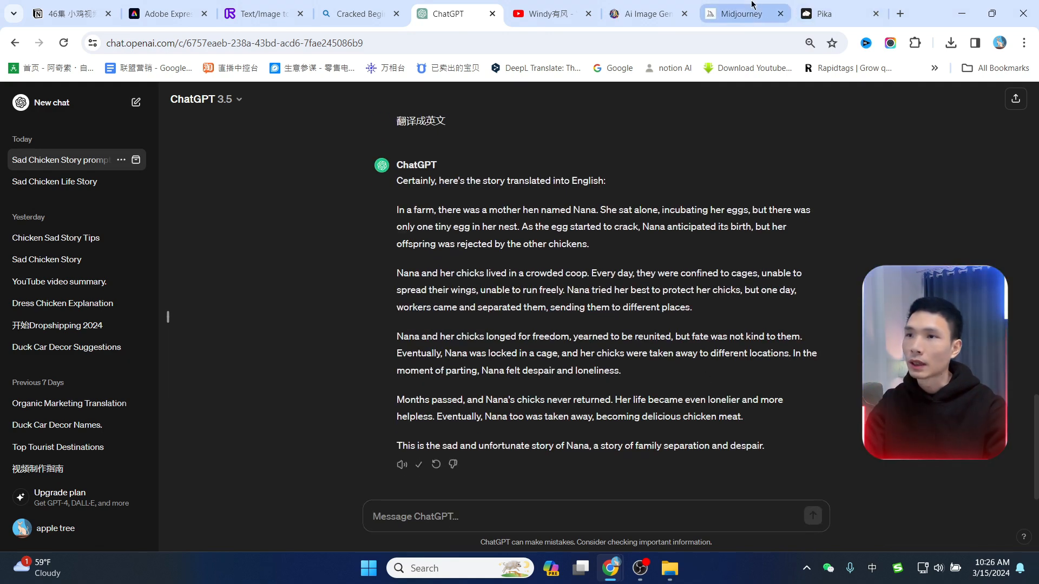
Switch to ElevenLabs, open its Voice Library and filter the voices by Characters & Animation.
click(794, 14)
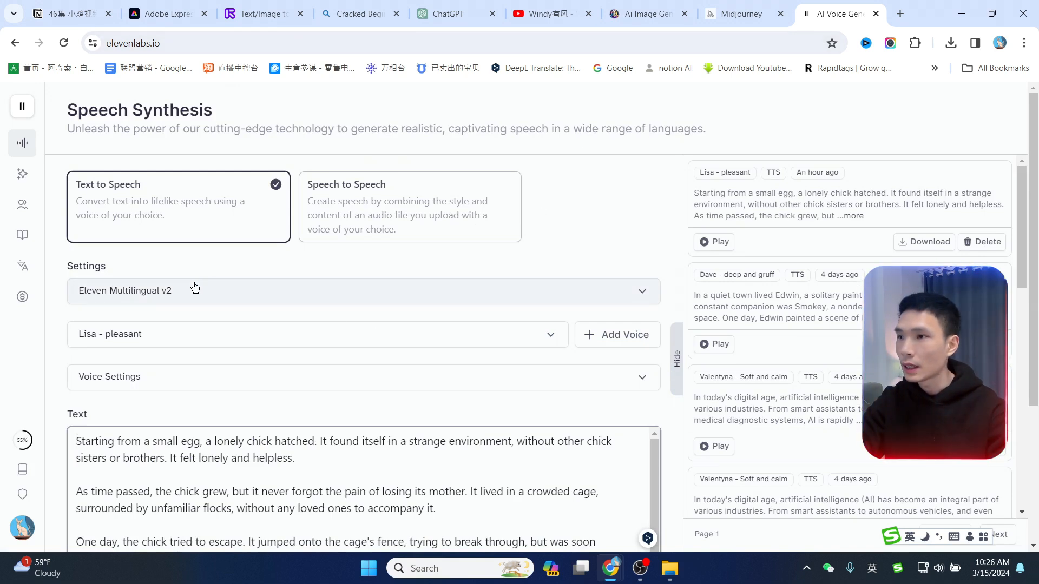
mouse_move(32, 146)
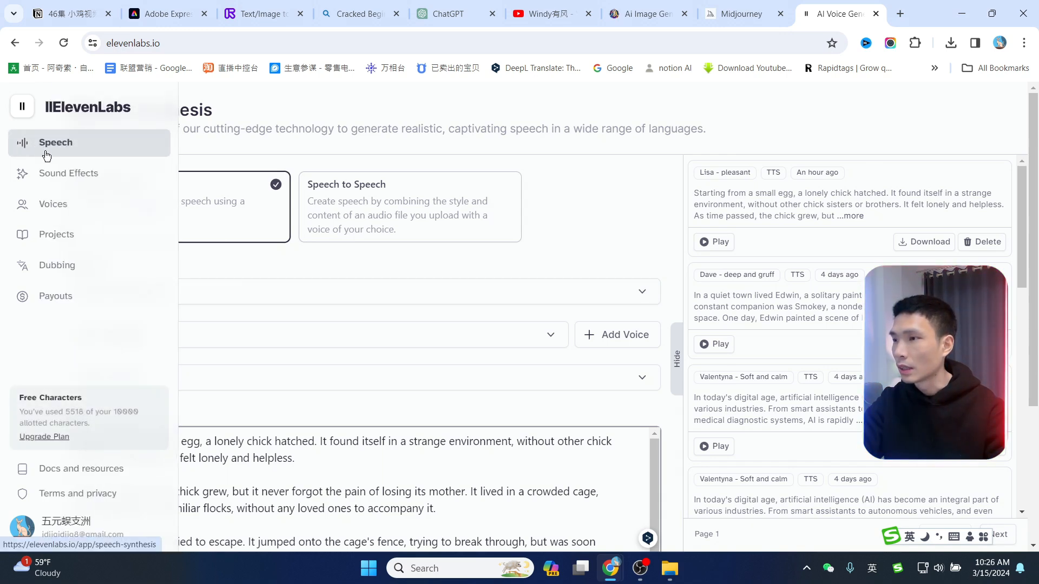
click(59, 209)
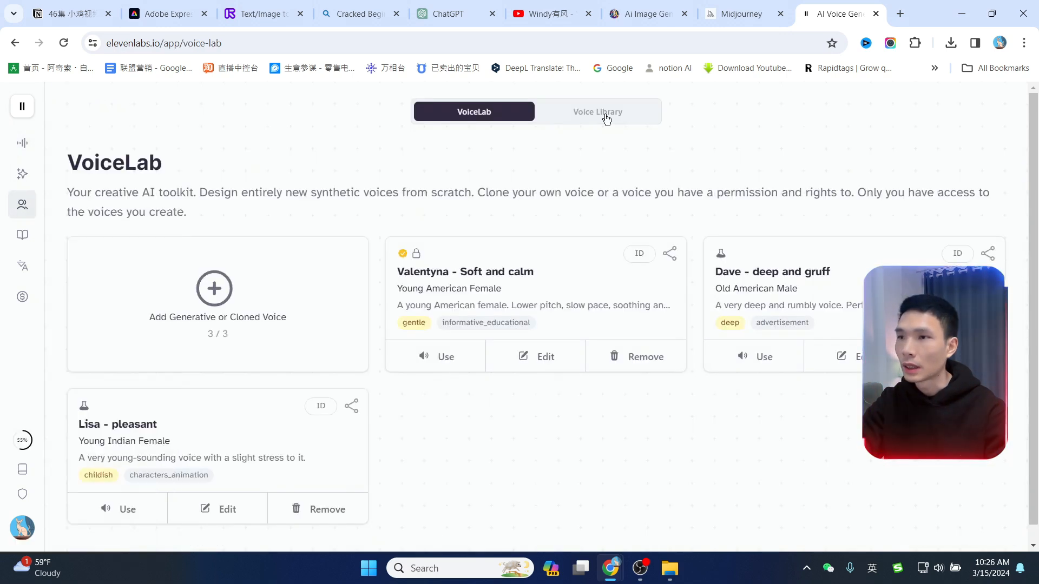
click(607, 115)
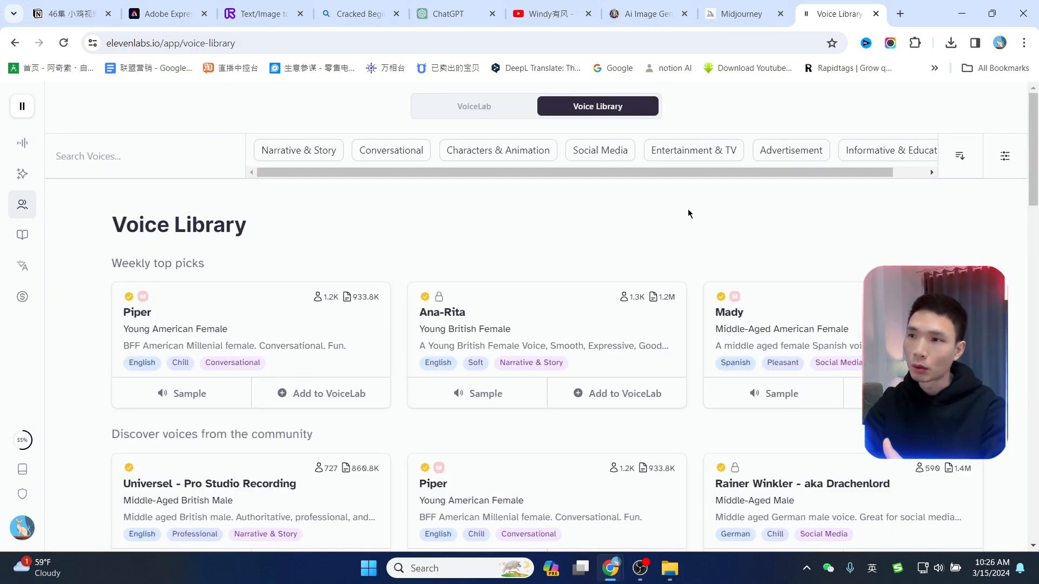
click(522, 154)
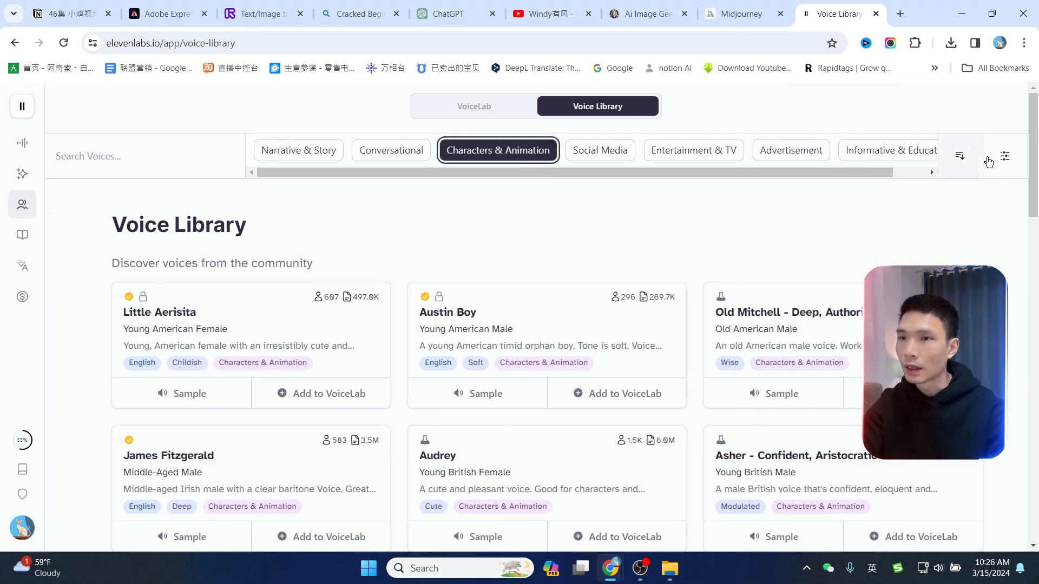
Narrow the Voice Library results to young female voices with the advanced filters.
click(1005, 158)
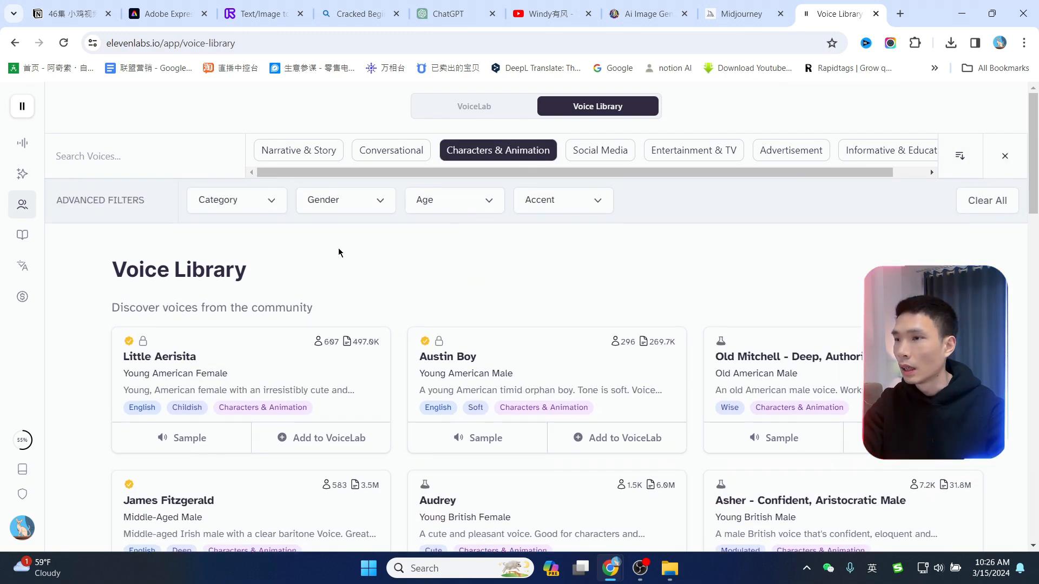
click(341, 200)
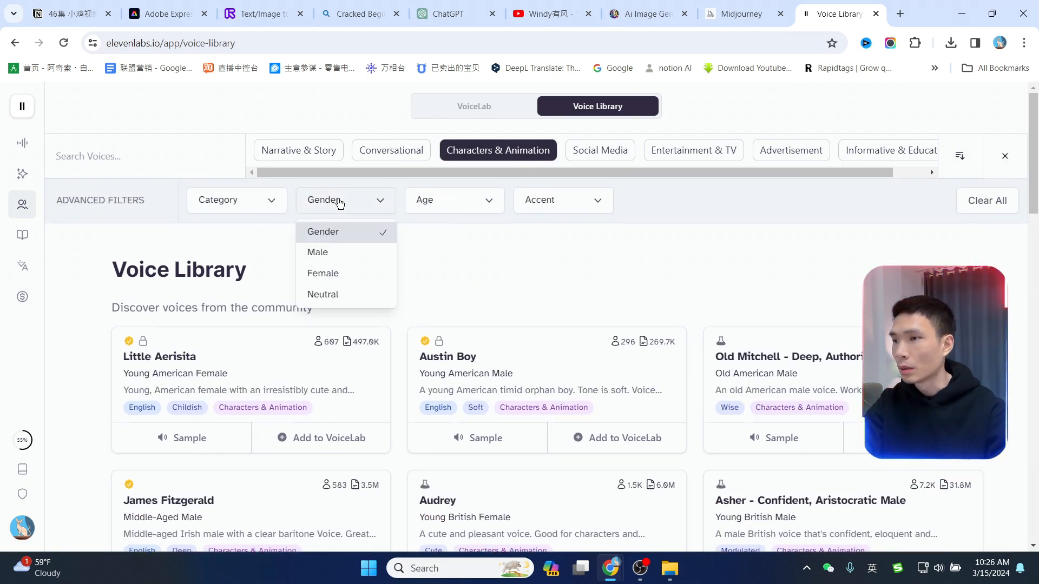
click(335, 276)
click(448, 204)
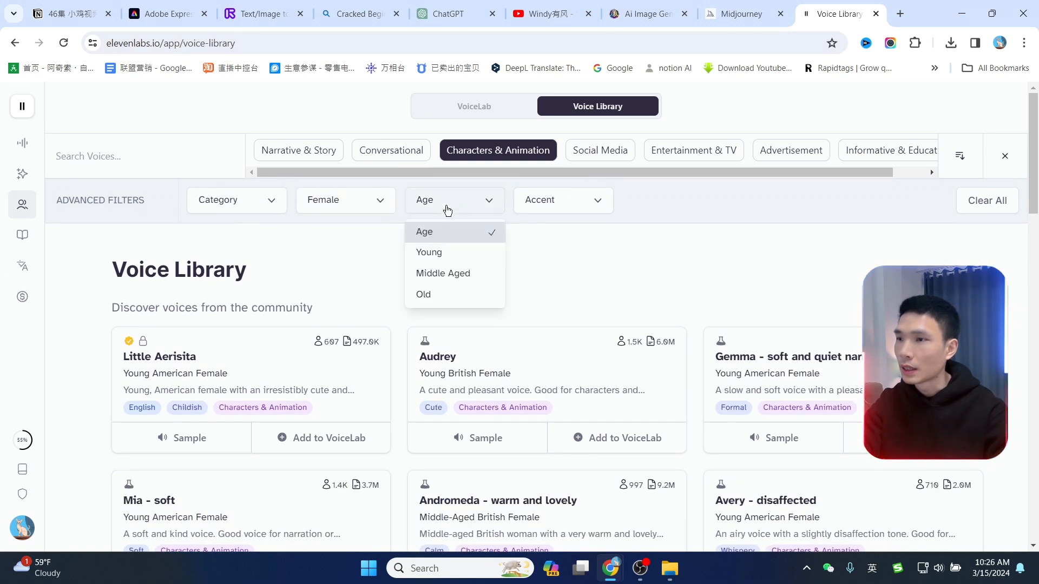
click(436, 254)
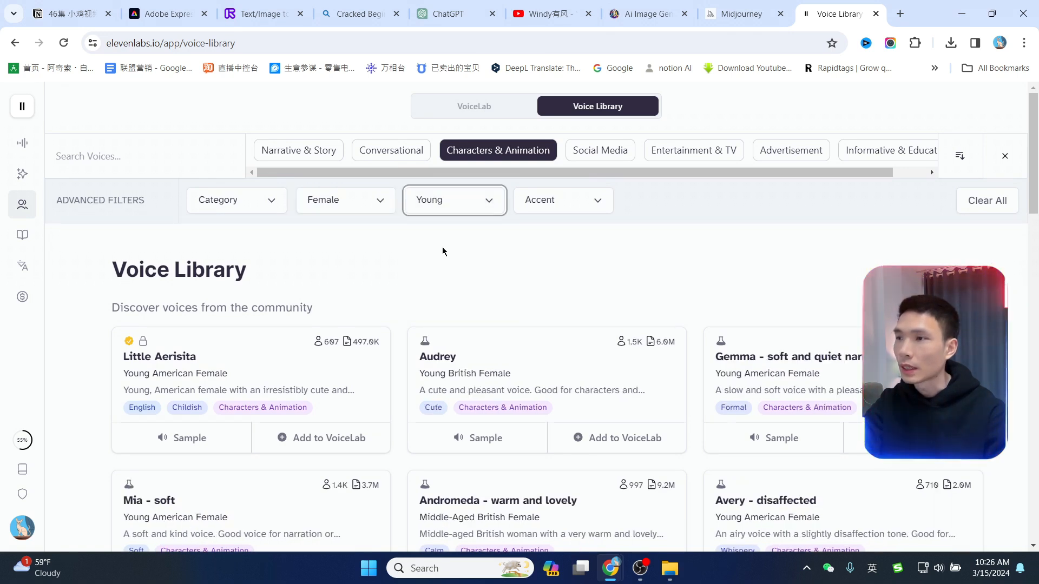
scroll(737, 253, down, 1)
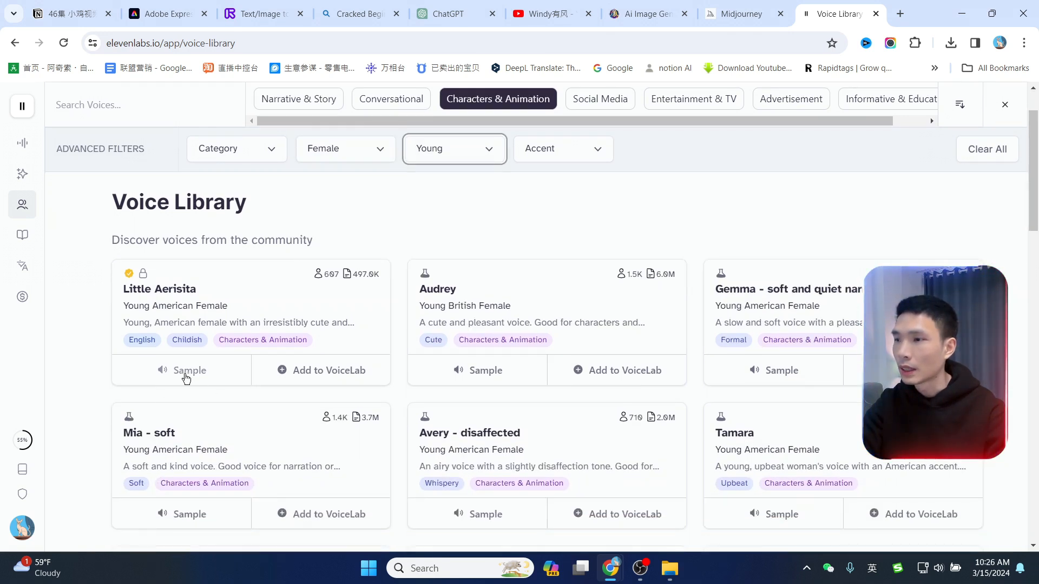
Listen to the voice samples of Little Aerisita and Lisa - pleasant, pausing the second one.
click(181, 372)
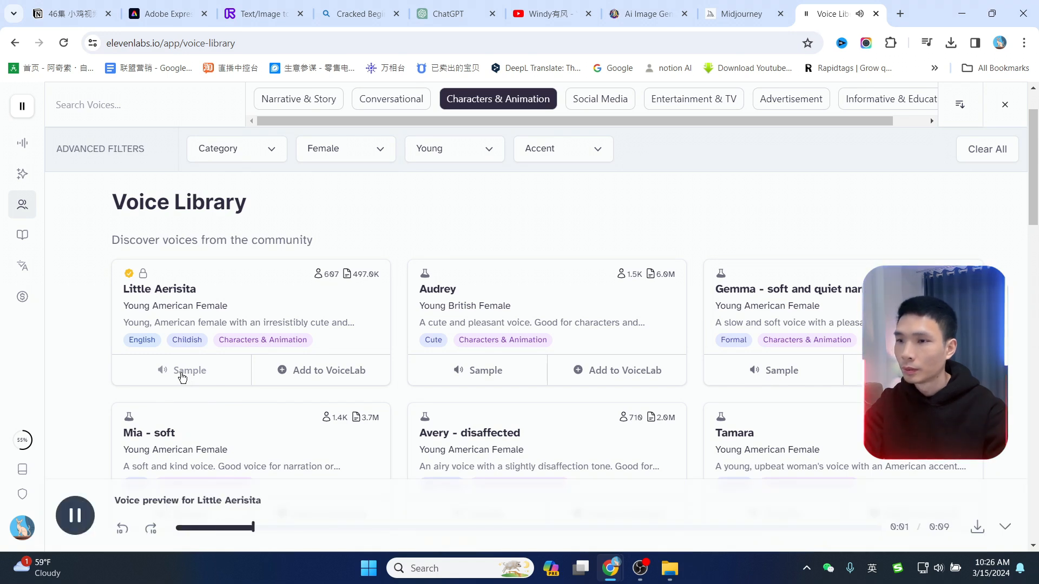
scroll(182, 377, down, 1)
scroll(181, 372, down, 2)
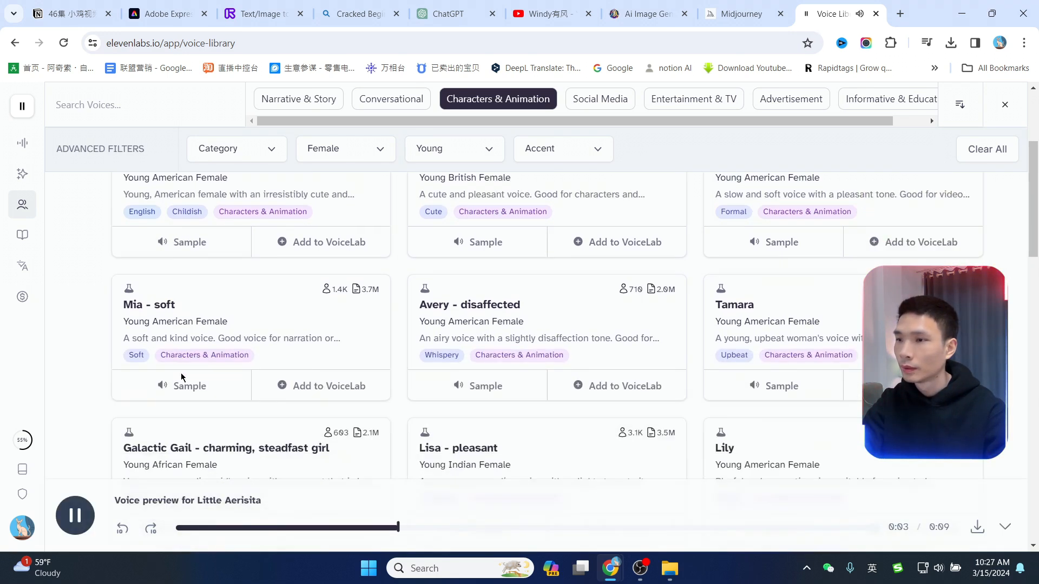
scroll(181, 372, down, 1)
click(473, 389)
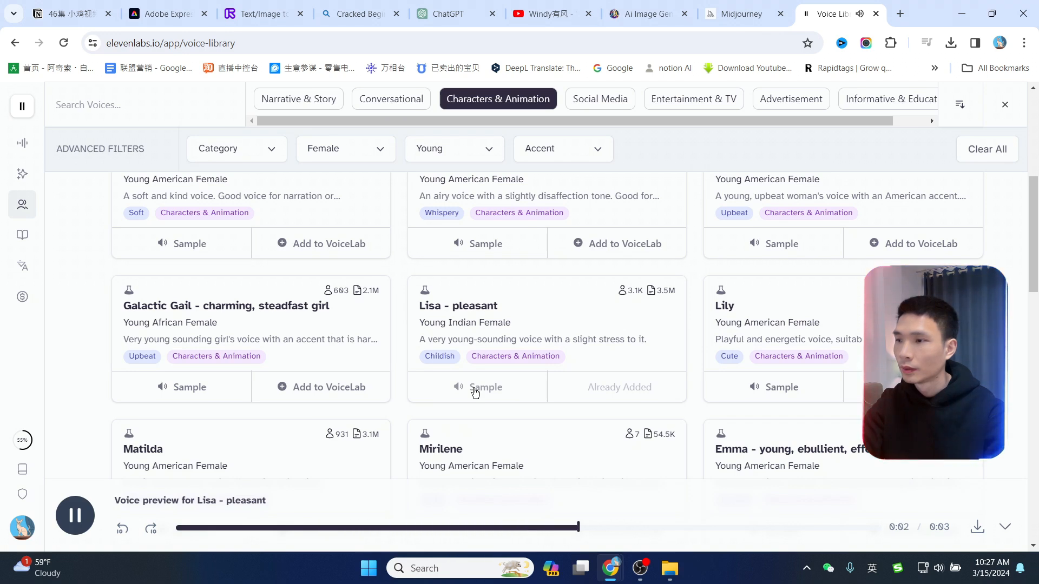
click(80, 517)
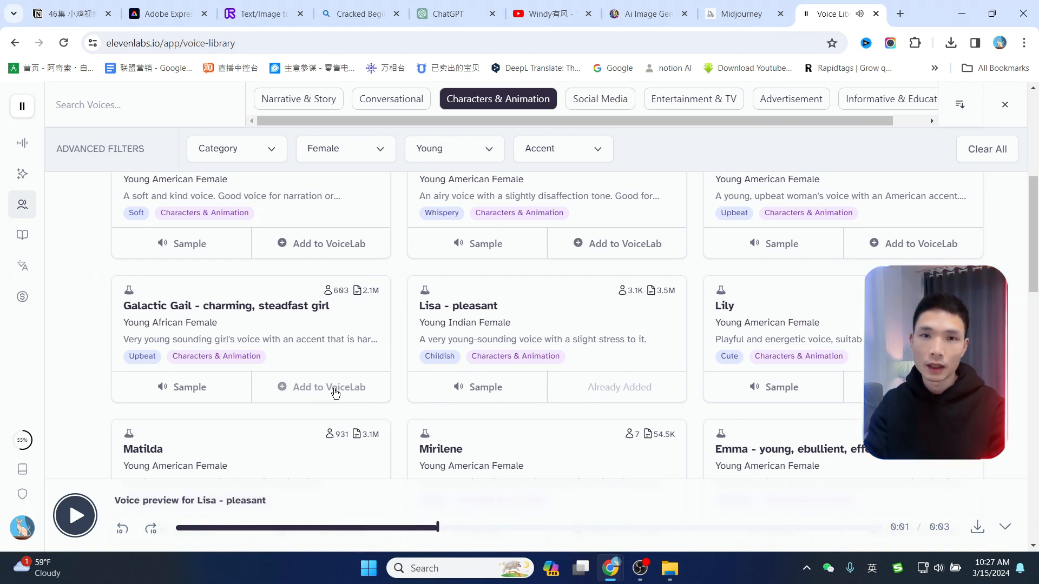
Open Speech Synthesis, select the Lisa - pleasant voice for the lonely chick story and play its preview.
mouse_move(24, 145)
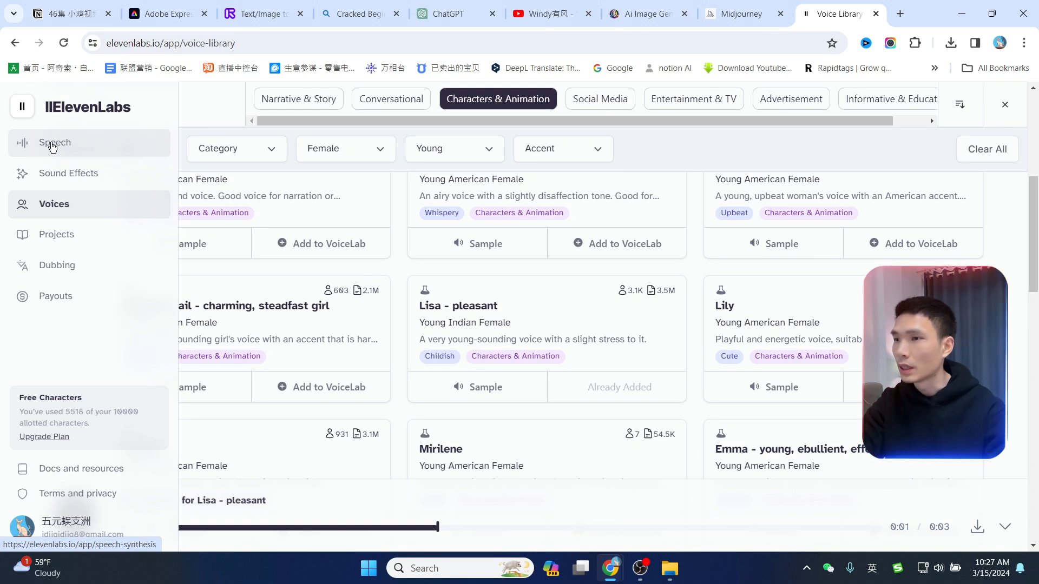
click(52, 145)
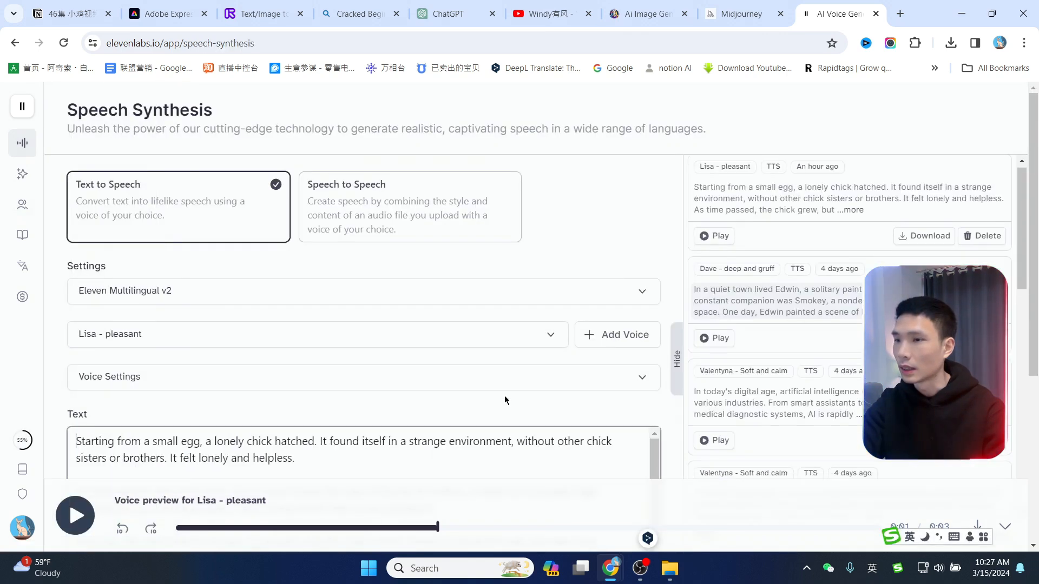
scroll(505, 400, down, 5)
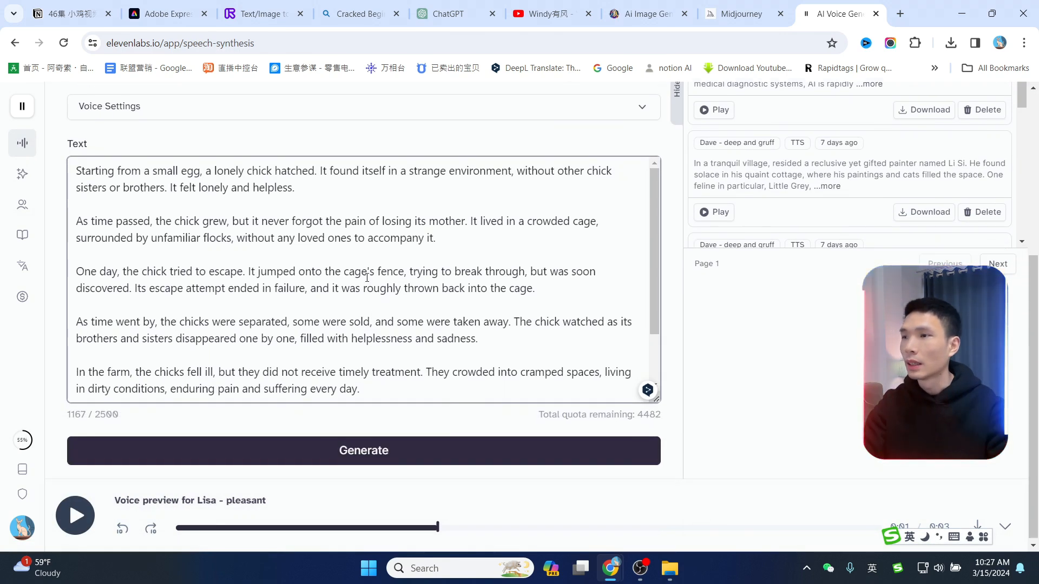
scroll(352, 228, up, 4)
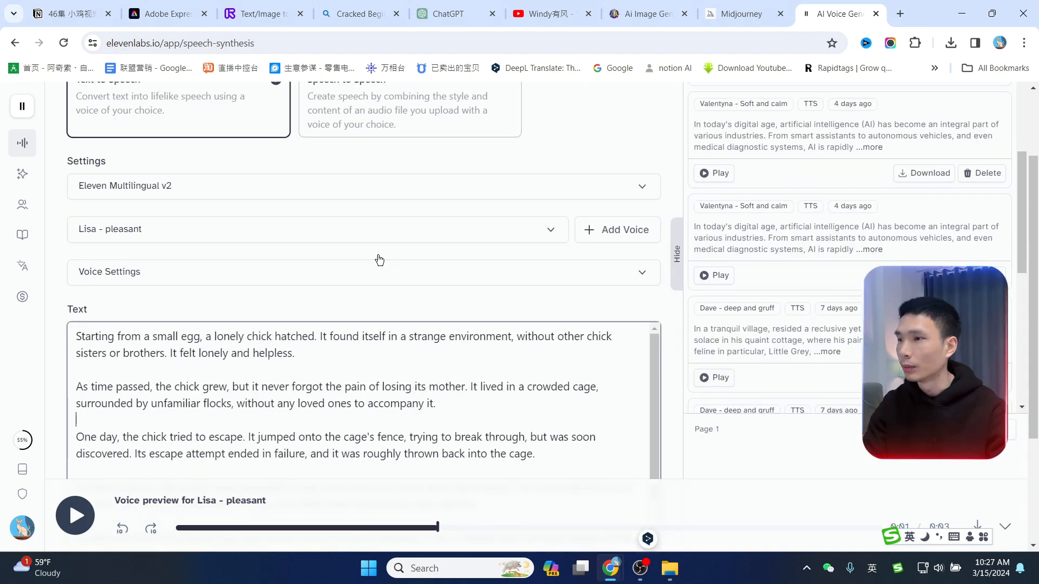
click(162, 266)
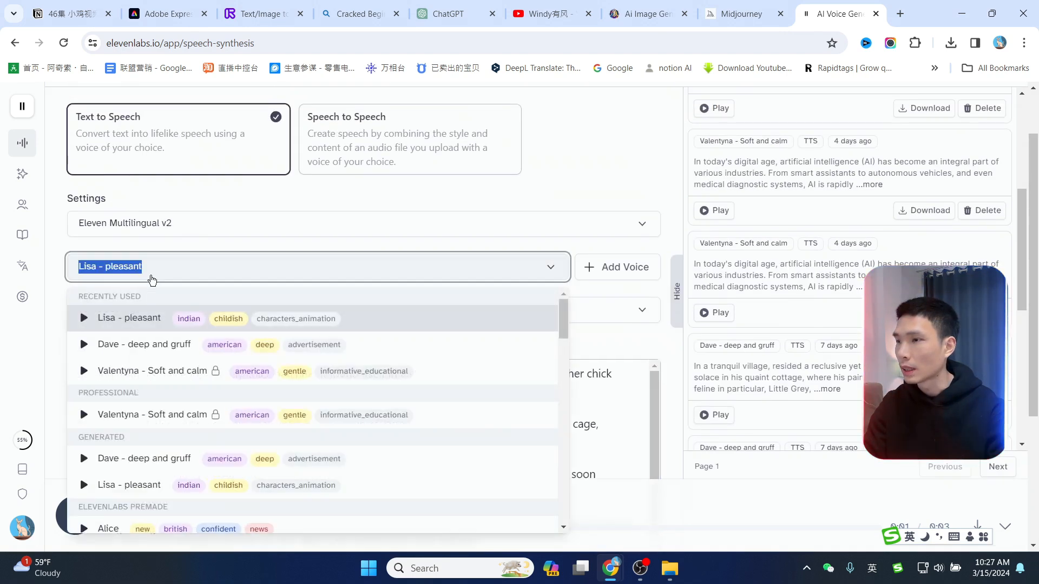
click(83, 318)
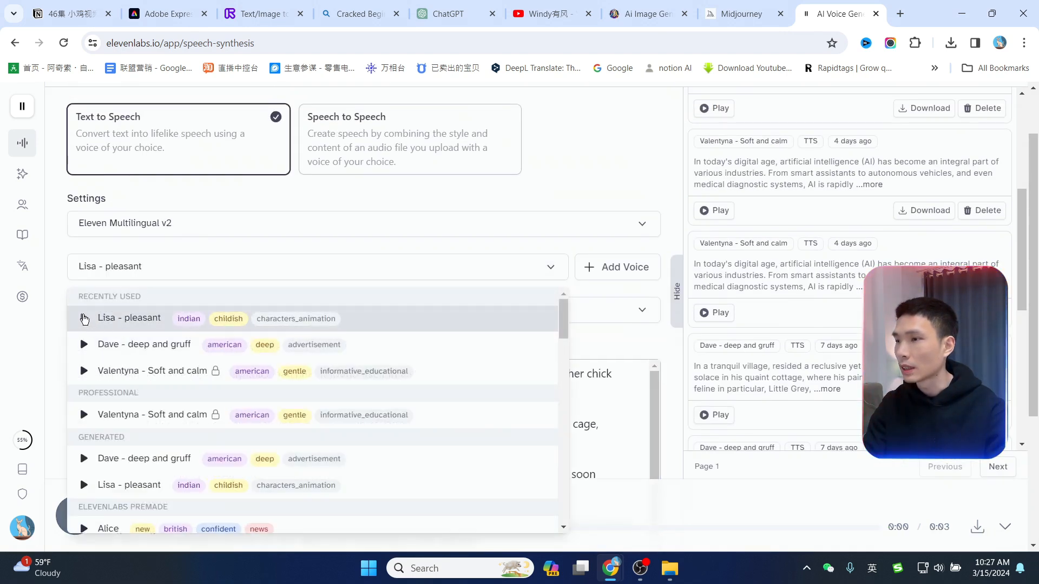
click(138, 318)
scroll(754, 192, down, 15)
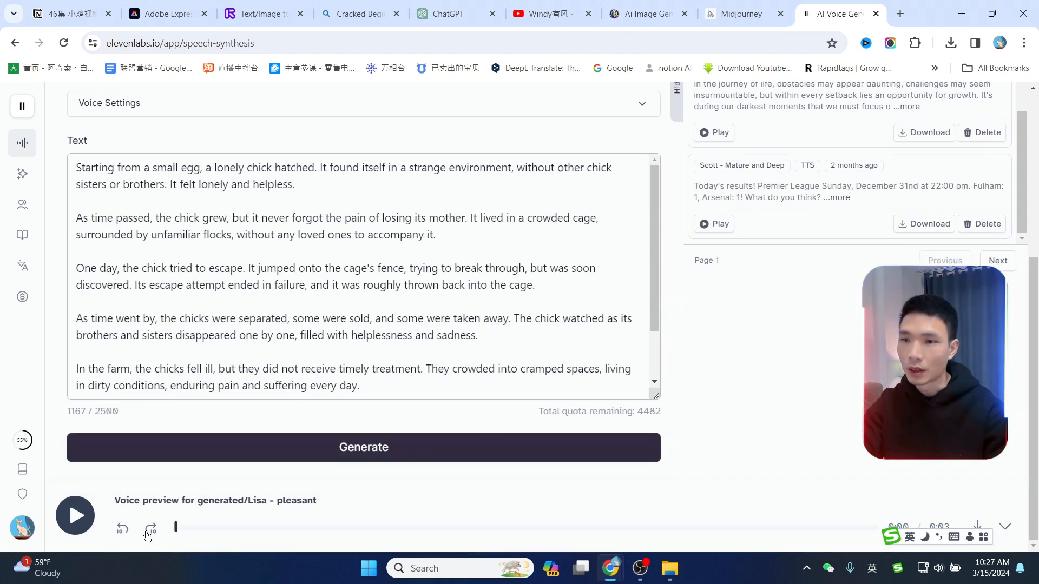
click(76, 518)
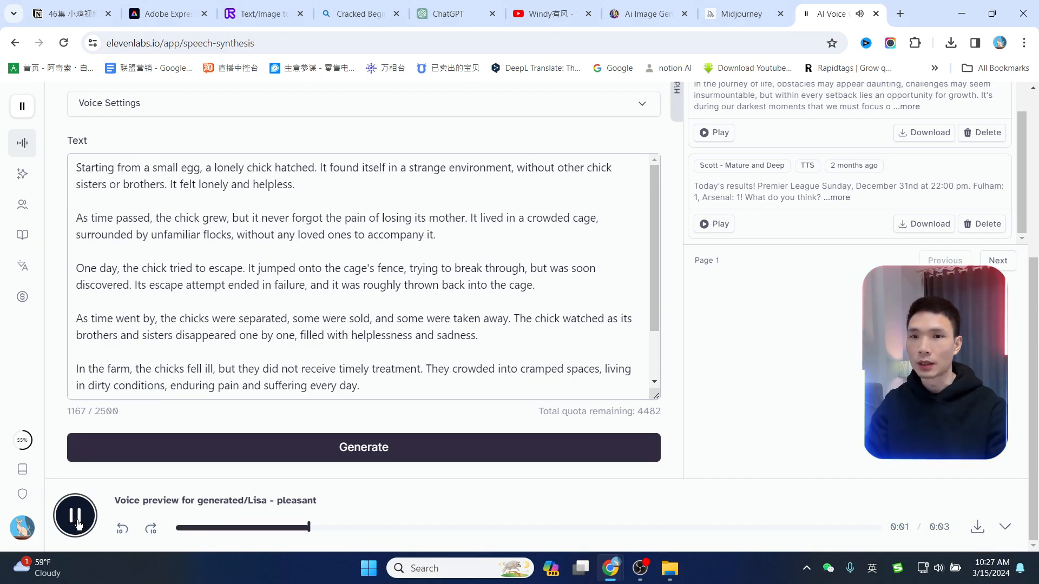
Switch to File Explorer and look through the numbered chicken images in the MJ folder, starting from 1.png.
click(671, 574)
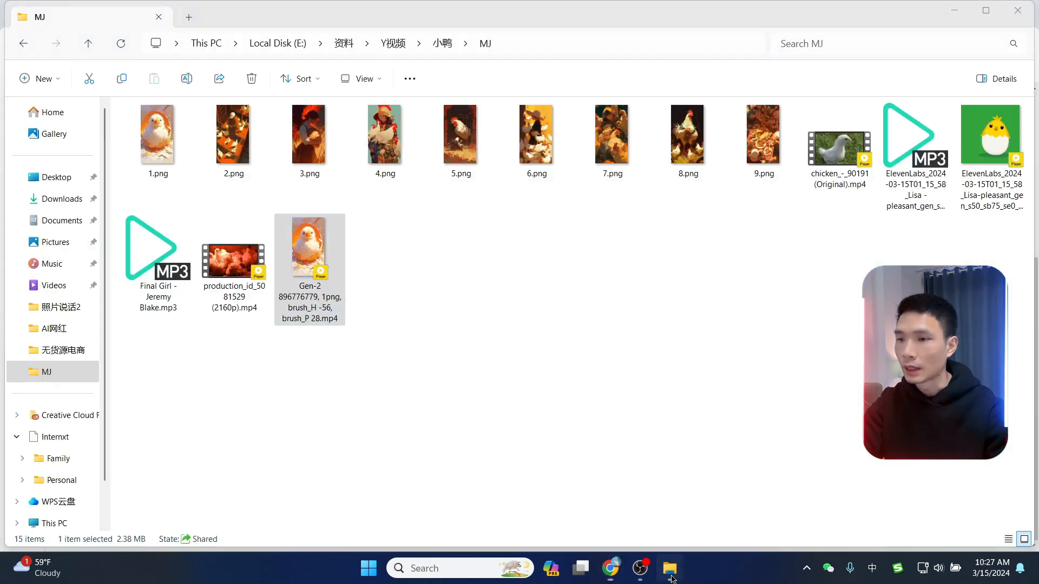
click(162, 142)
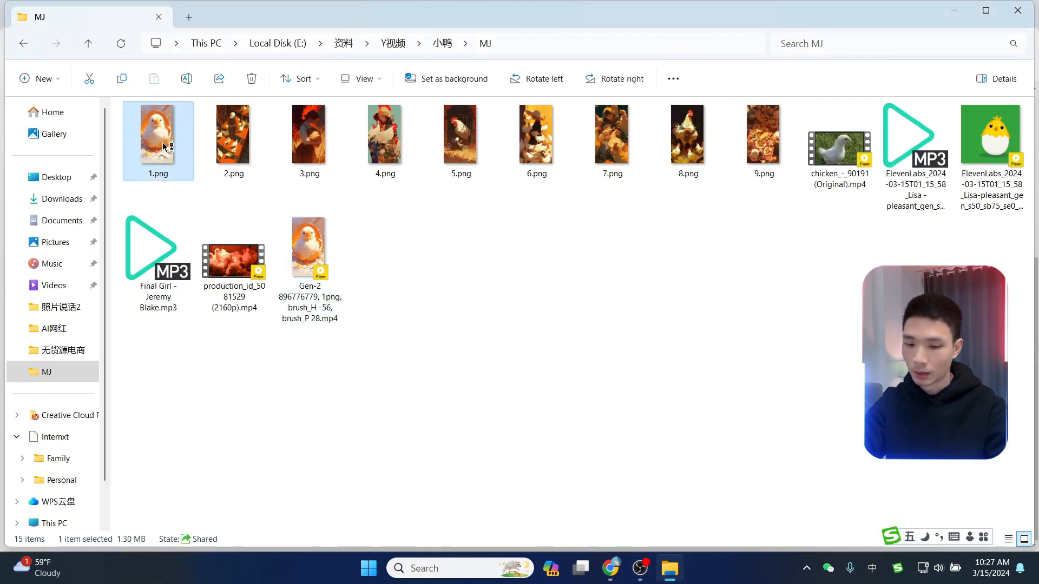
scroll(571, 267, down, 4)
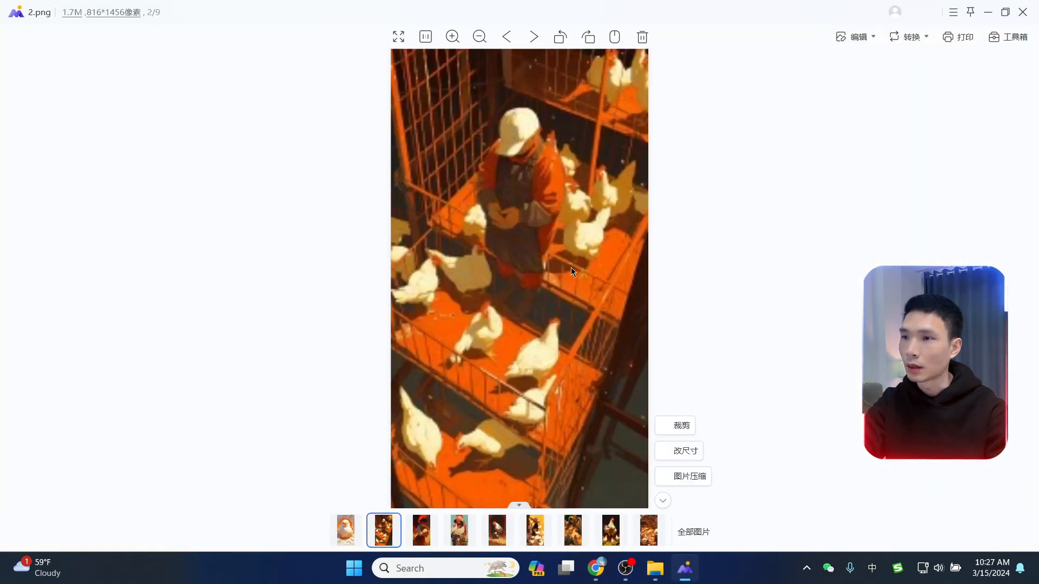
scroll(649, 201, down, 3)
click(1023, 12)
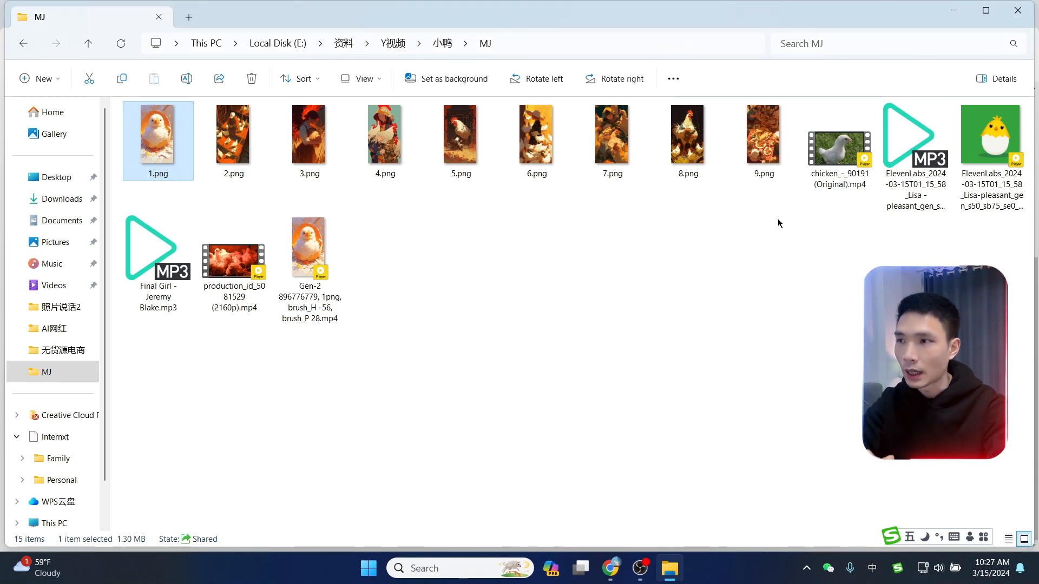
Switch back to Chrome and open pexels.com in a new tab.
click(609, 574)
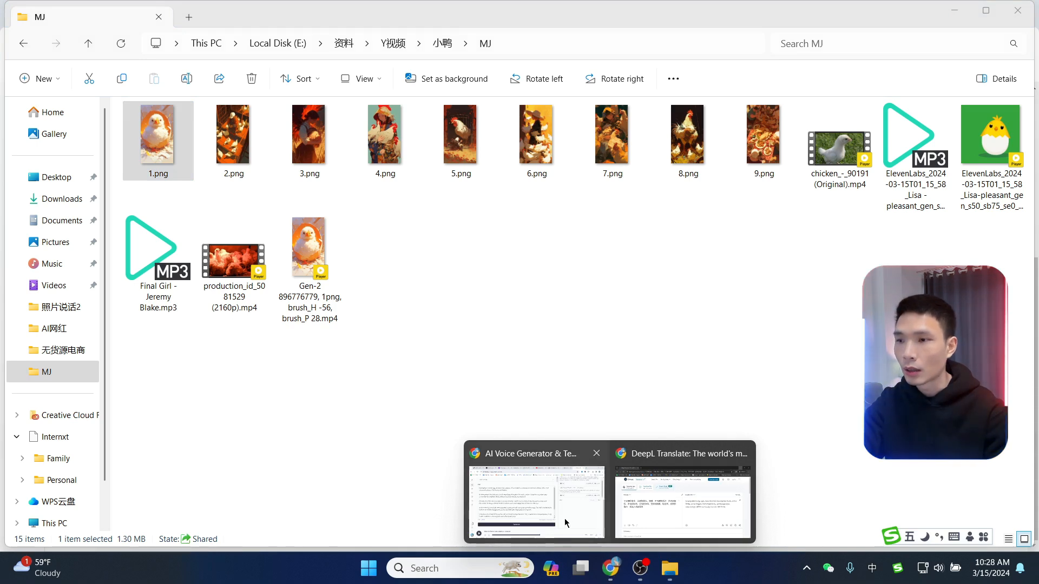
click(548, 500)
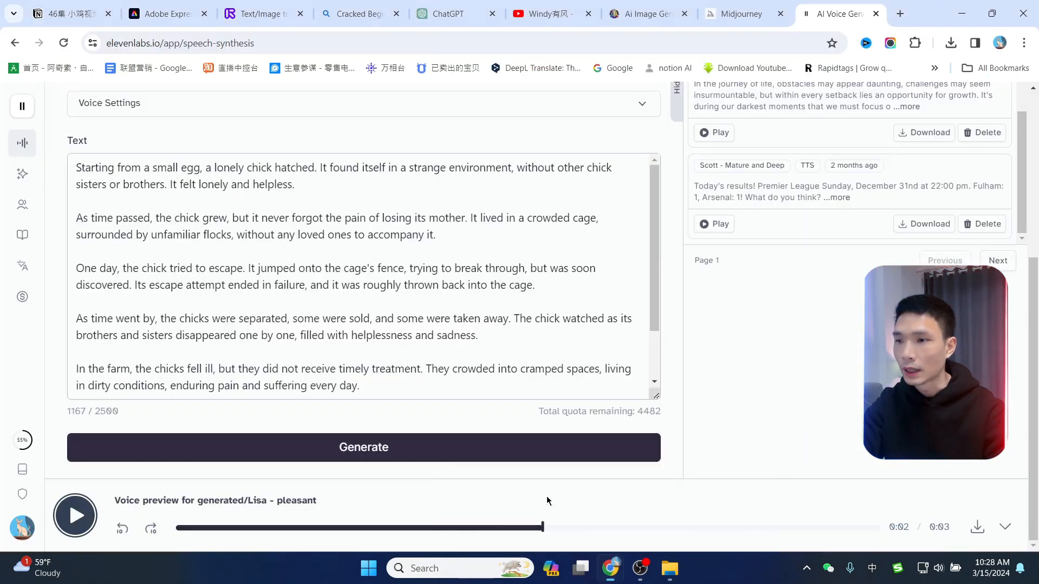
click(898, 13)
text(pe)
key(Return)
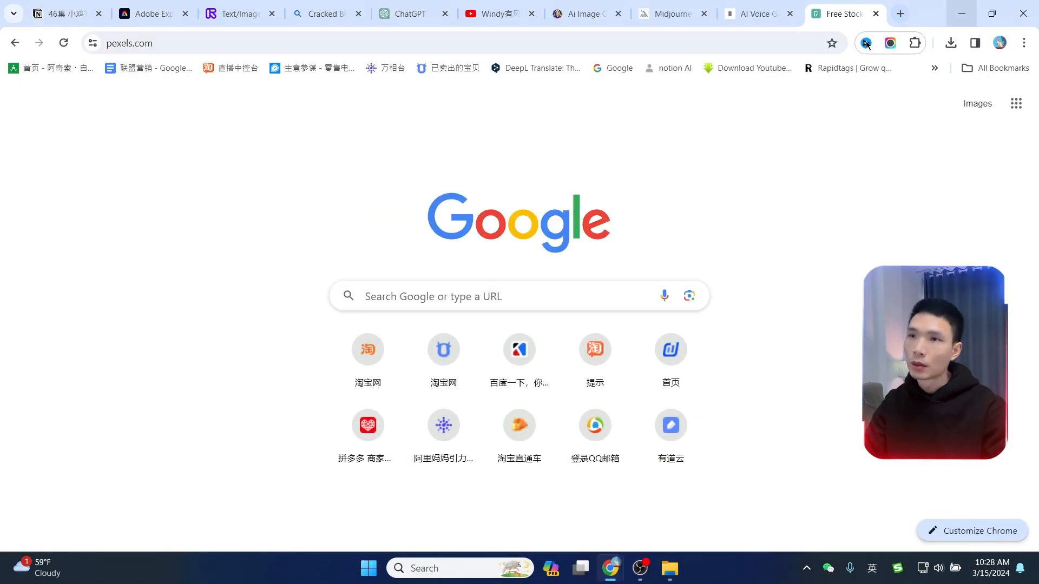
Open pixabay.com in another new tab and set its search type to Videos.
click(894, 15)
text(pe)
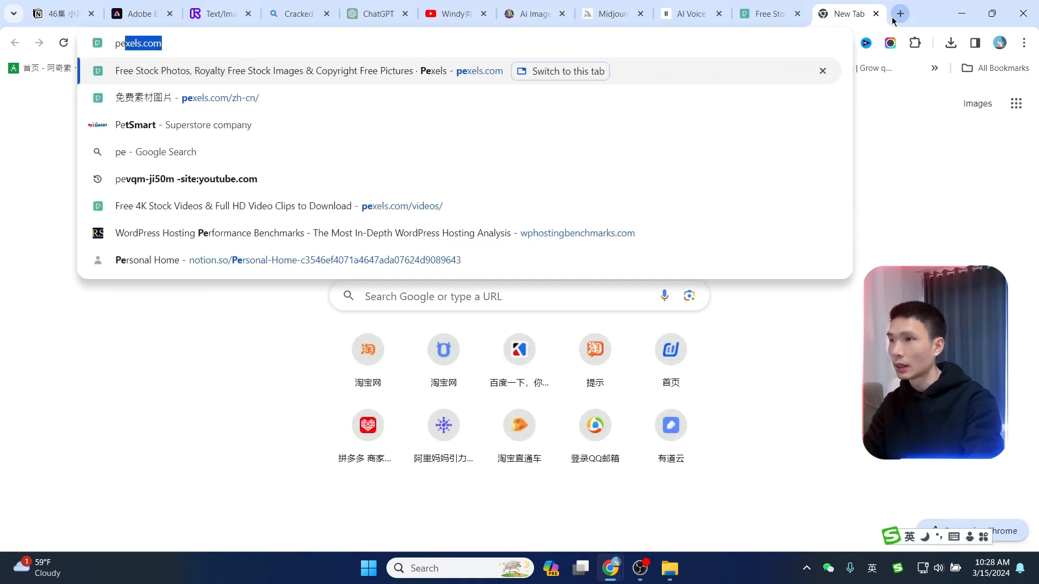
key(BackSpace)
key(BackSpace)
text(x)
key(BackSpace)
text(i)
key(Return)
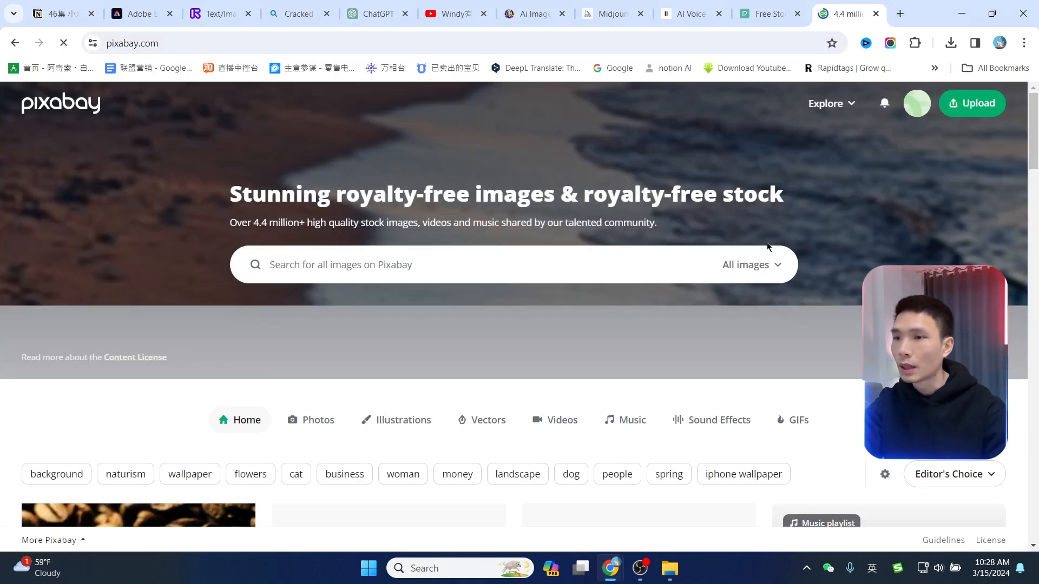
click(775, 267)
click(710, 431)
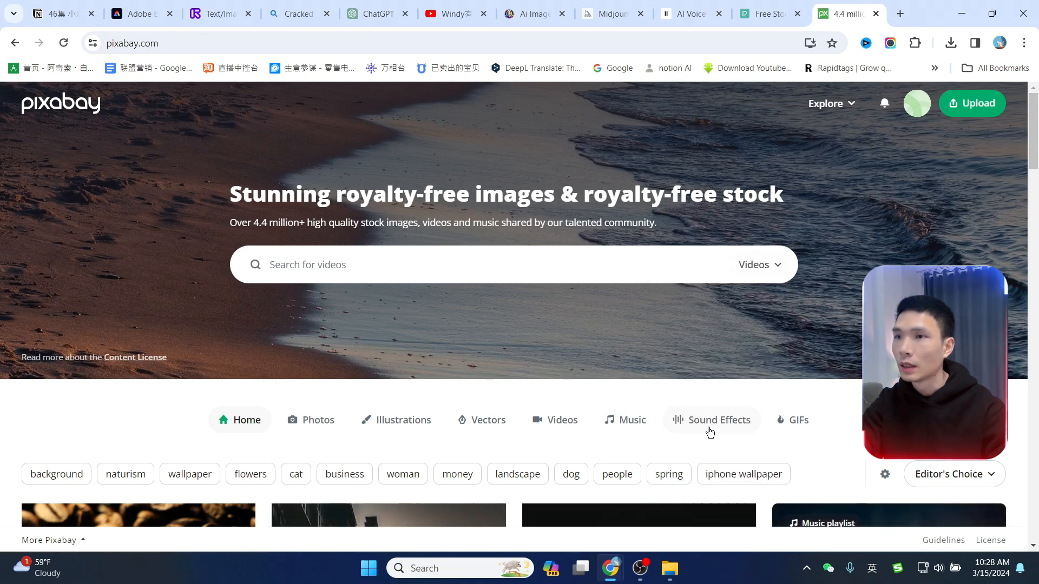
Set the Pexels search type to Videos and search for "chicks".
click(766, 13)
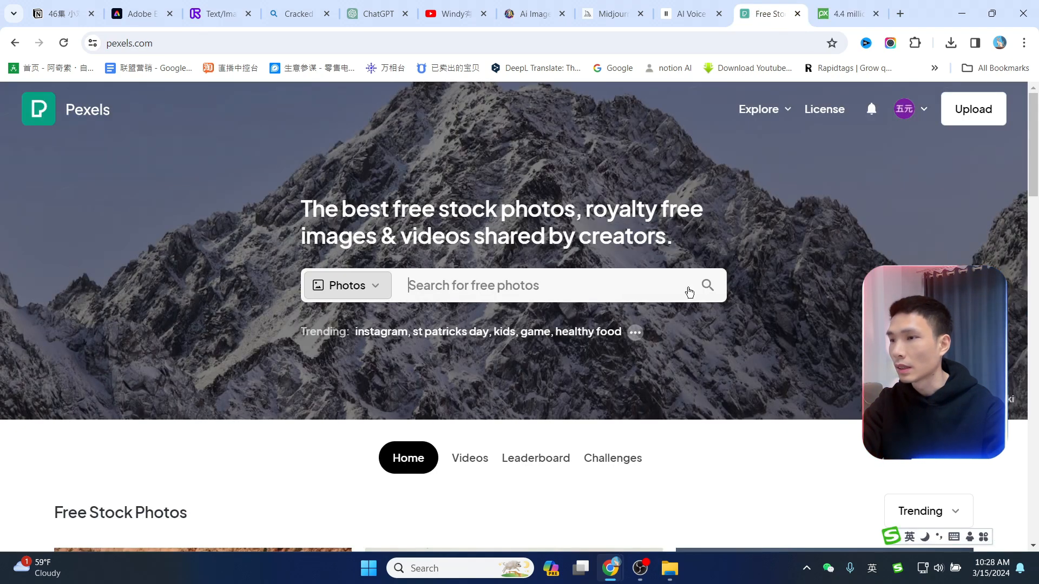
click(355, 292)
click(351, 351)
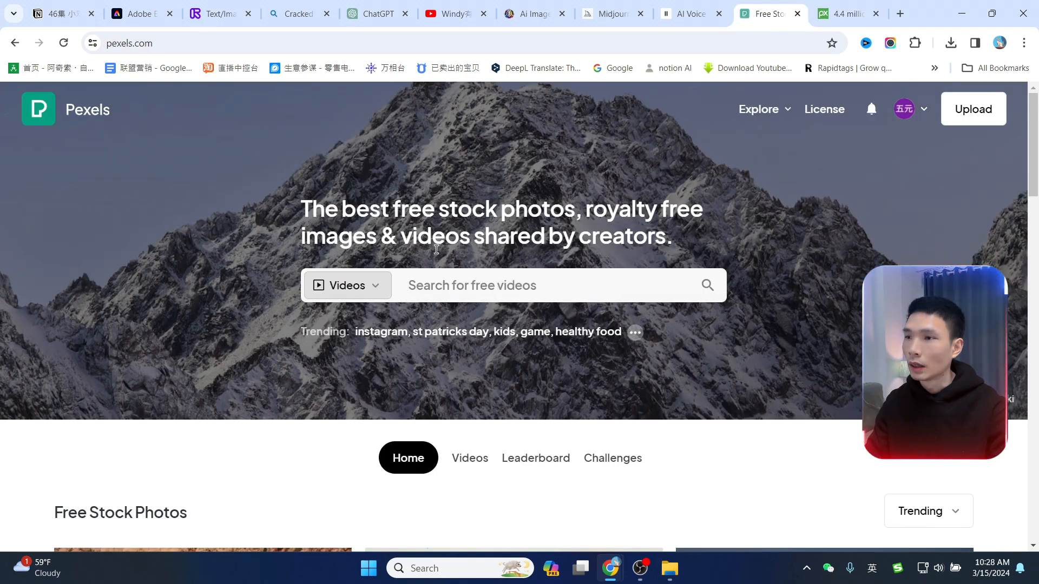
click(439, 281)
text(chicks)
key(Return)
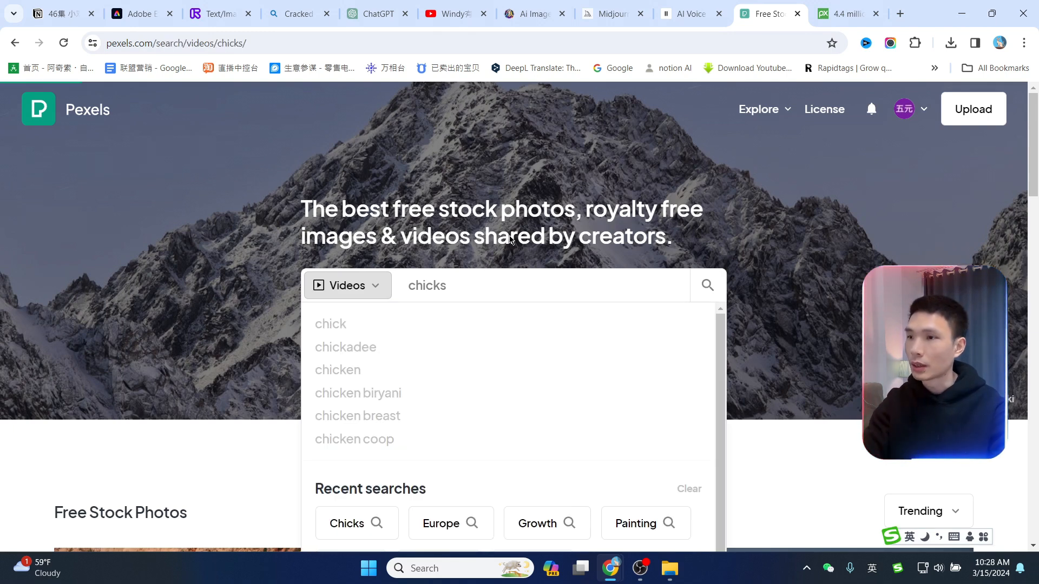
Search the Pixabay videos for "chicks".
click(847, 12)
click(417, 273)
text(chicks)
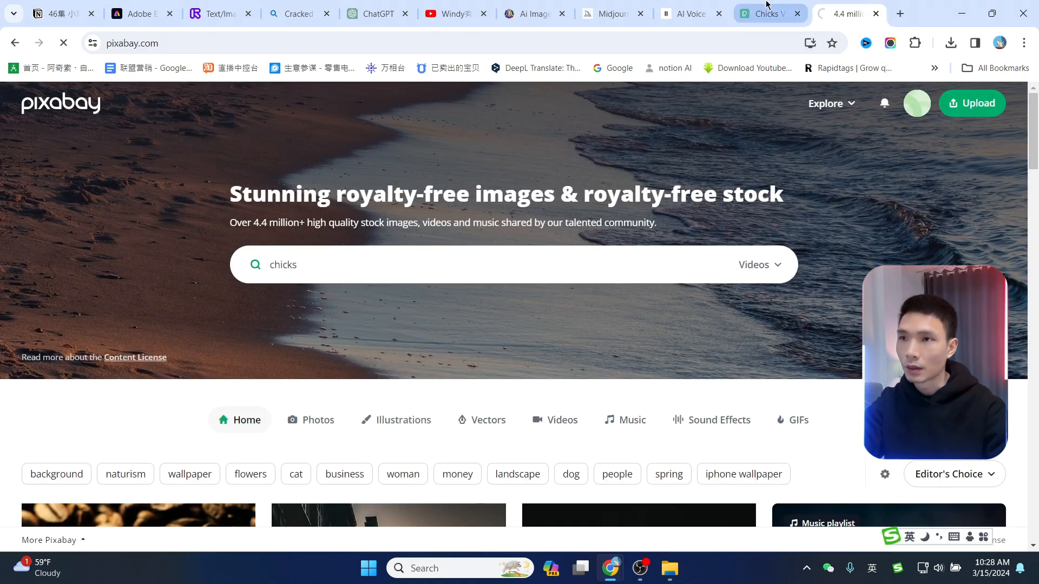
Browse the chick footage found on Pexels, then view the matching video results on Pixabay.
click(766, 11)
scroll(586, 299, down, 4)
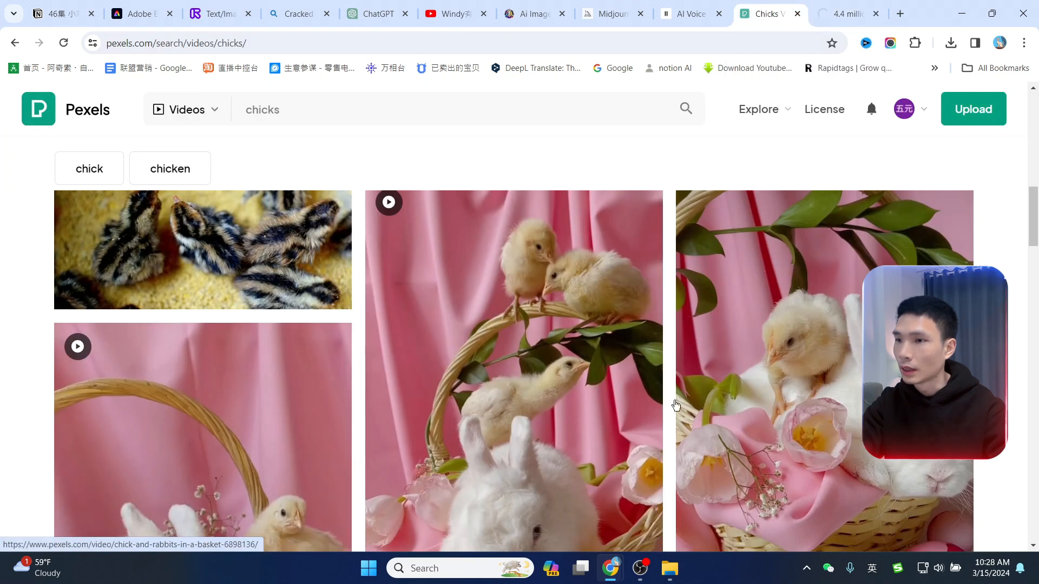
scroll(585, 299, up, 5)
mouse_move(557, 284)
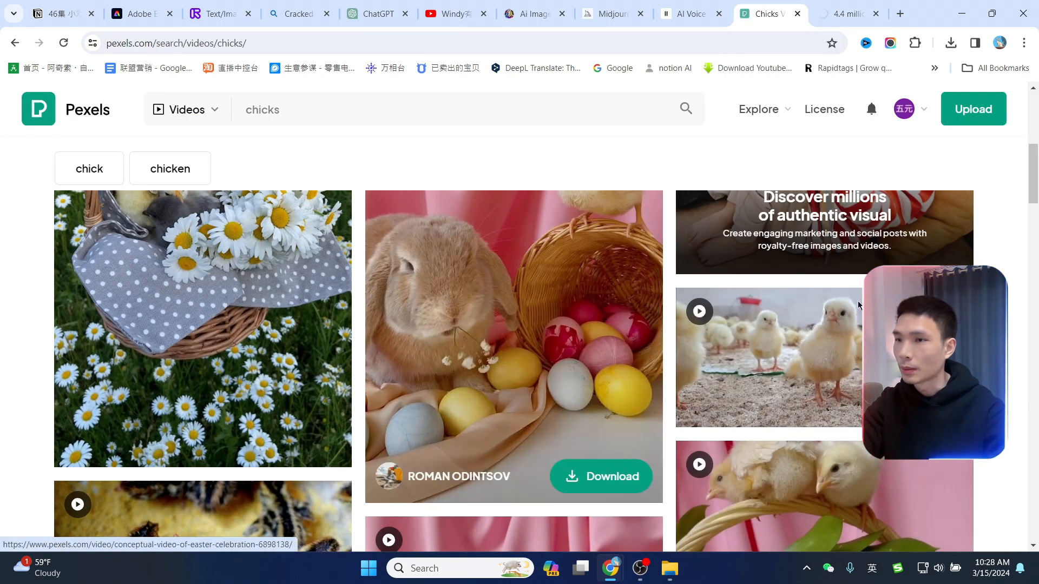
mouse_move(858, 305)
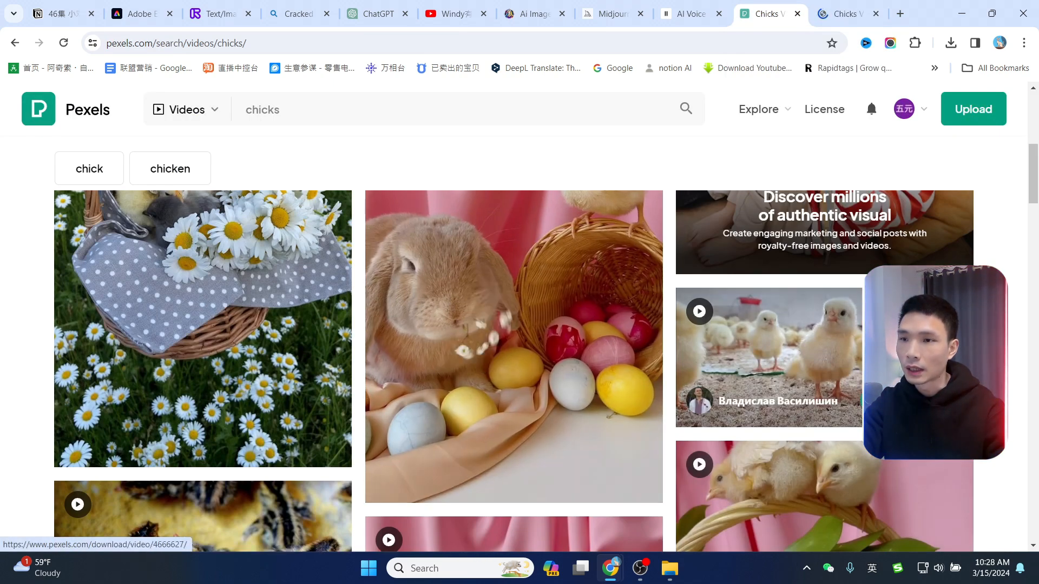
click(847, 14)
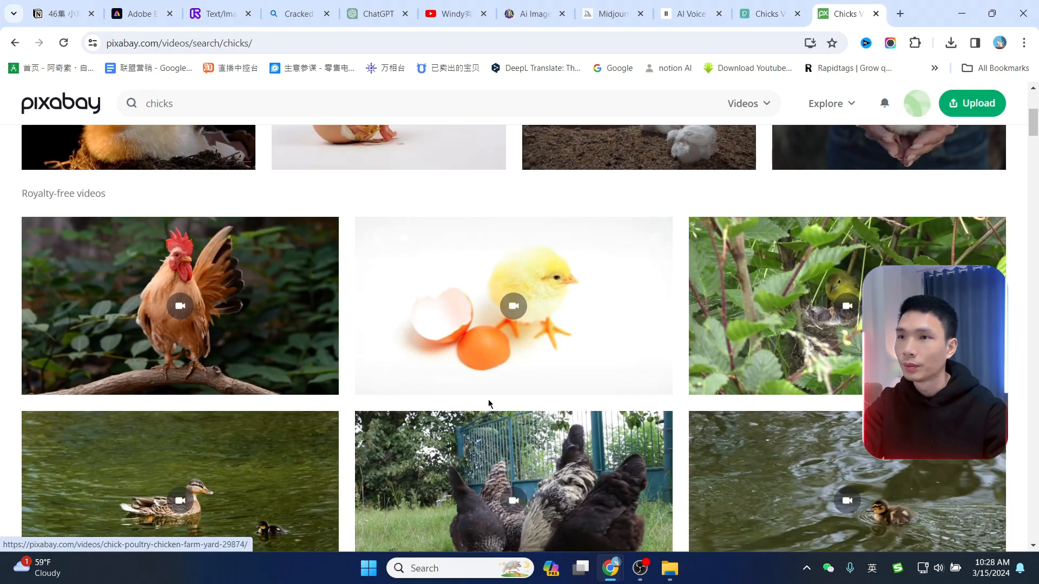
Open the Pixabay video of several chicks huddled together and choose 1920×1080 as its download size.
scroll(489, 403, down, 9)
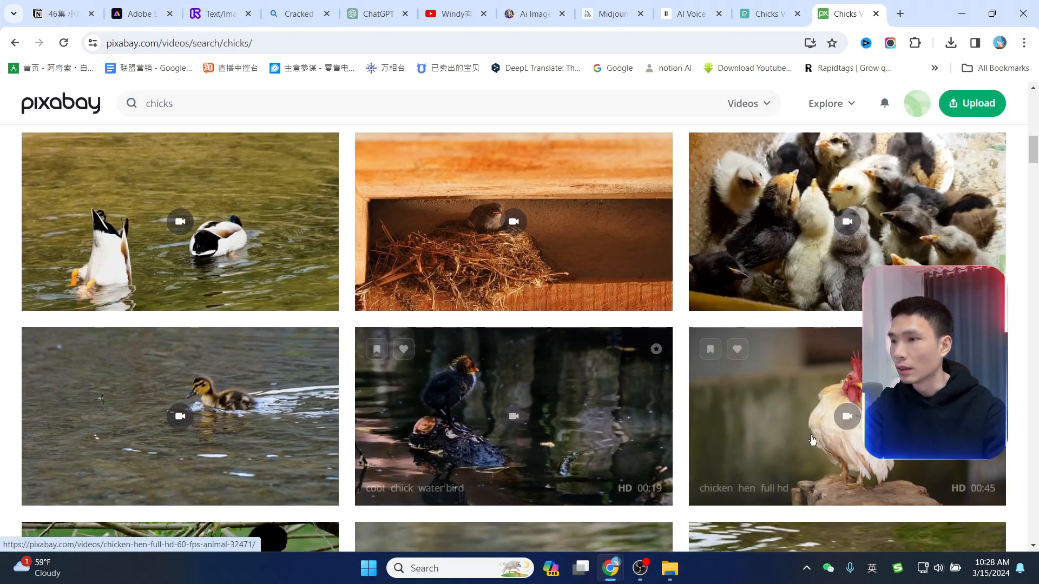
scroll(812, 439, down, 3)
scroll(891, 253, up, 4)
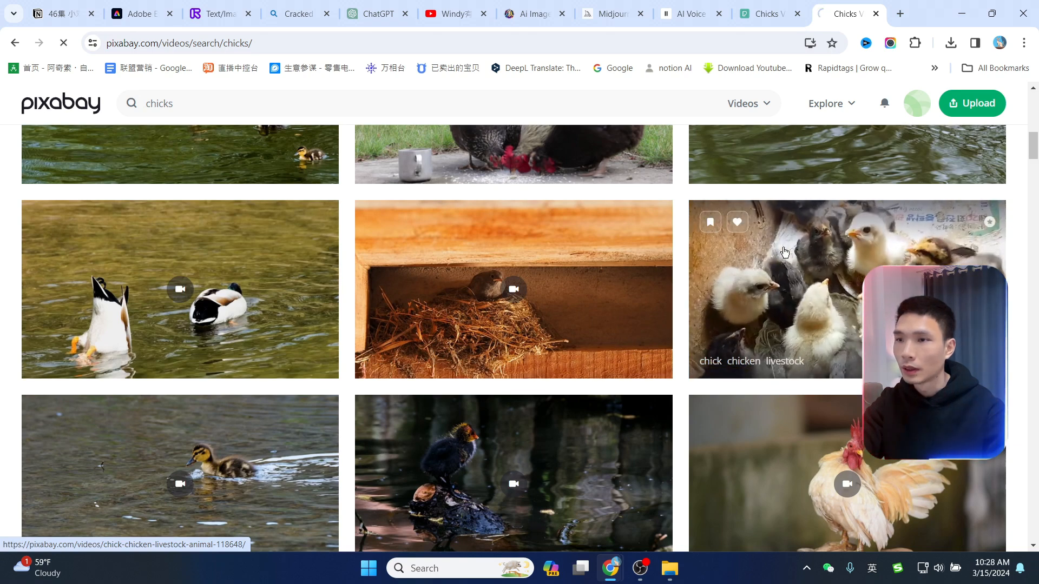
click(889, 203)
click(889, 203)
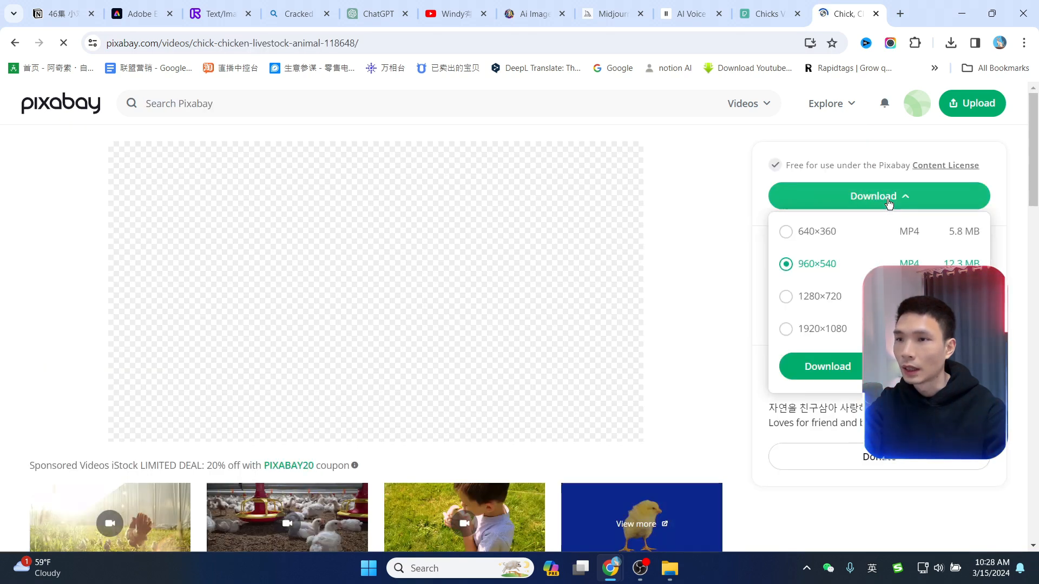
click(815, 334)
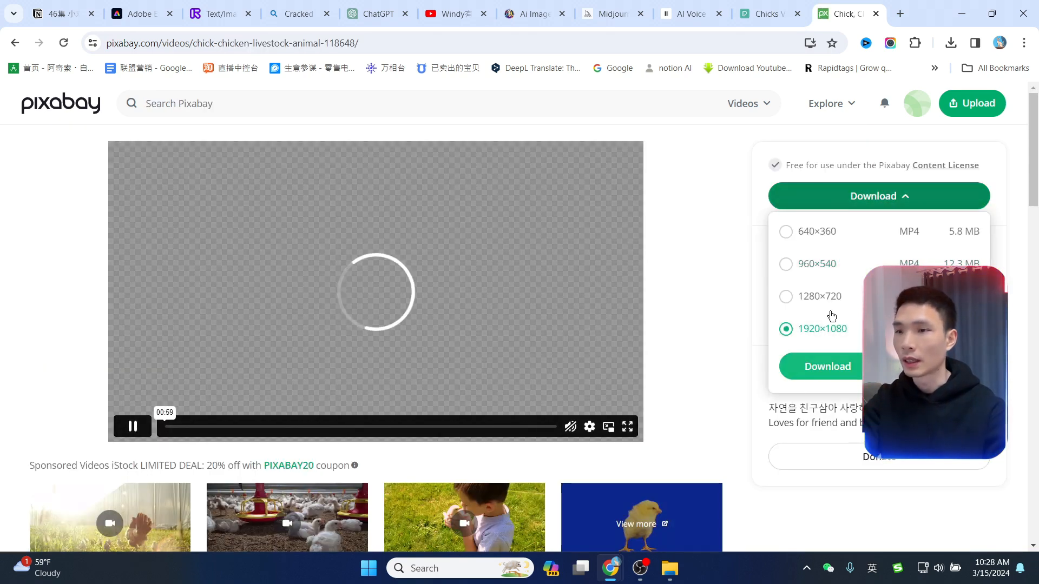
Return to the Pexels results and look through more of the chick videos.
click(763, 13)
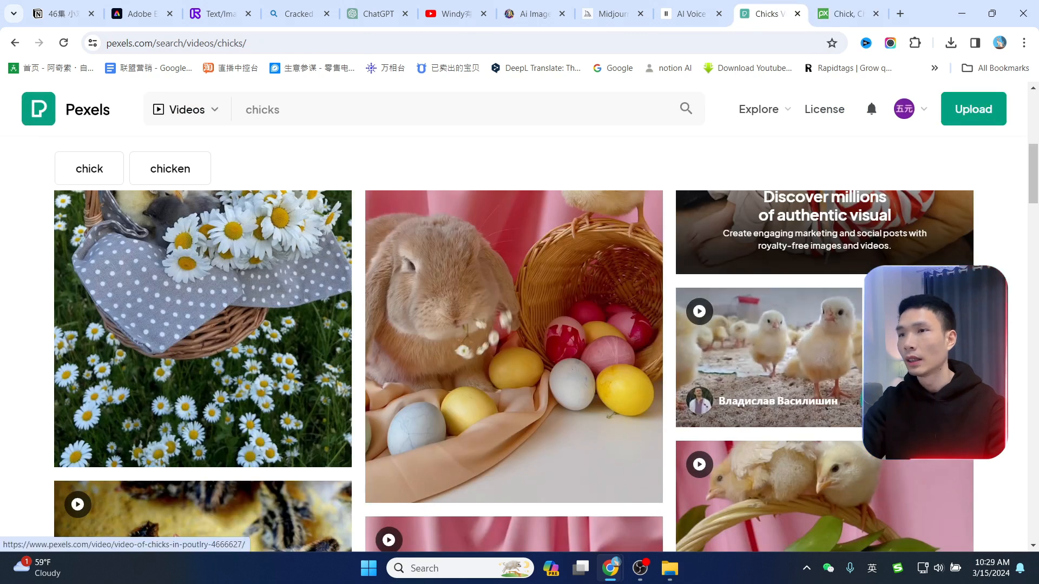
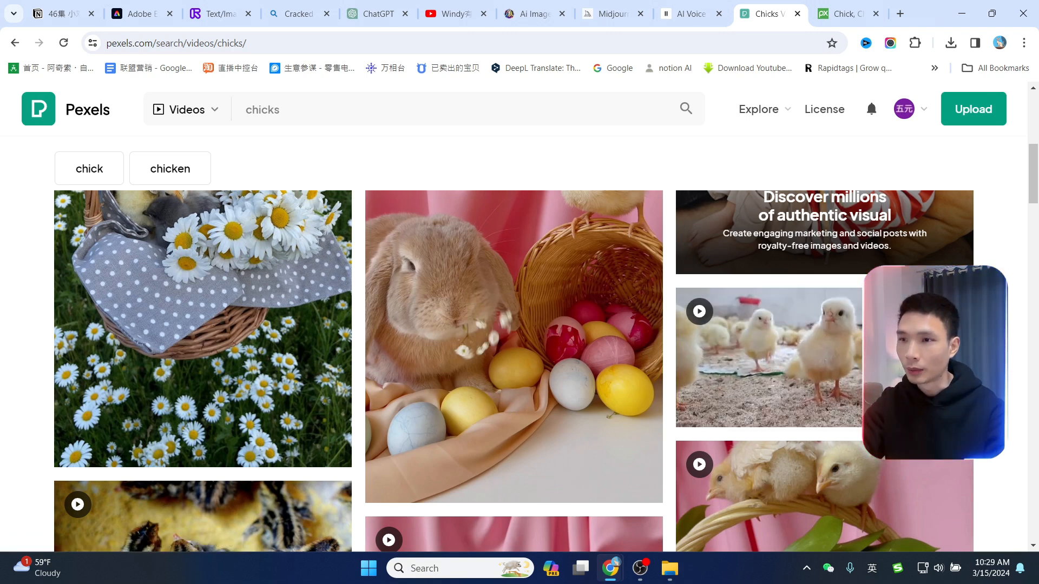
scroll(514, 325, down, 6)
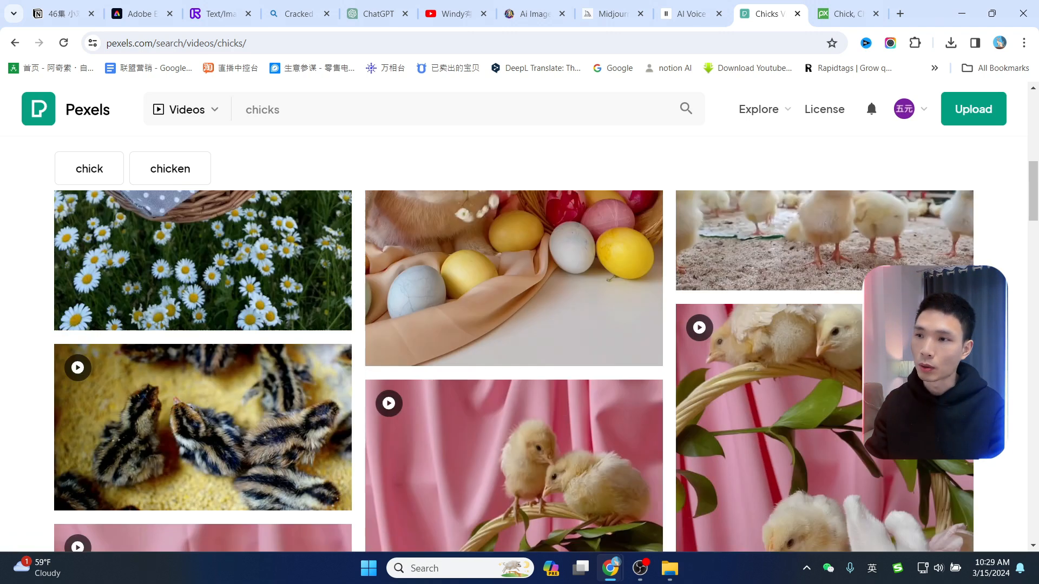
scroll(203, 432, down, 1)
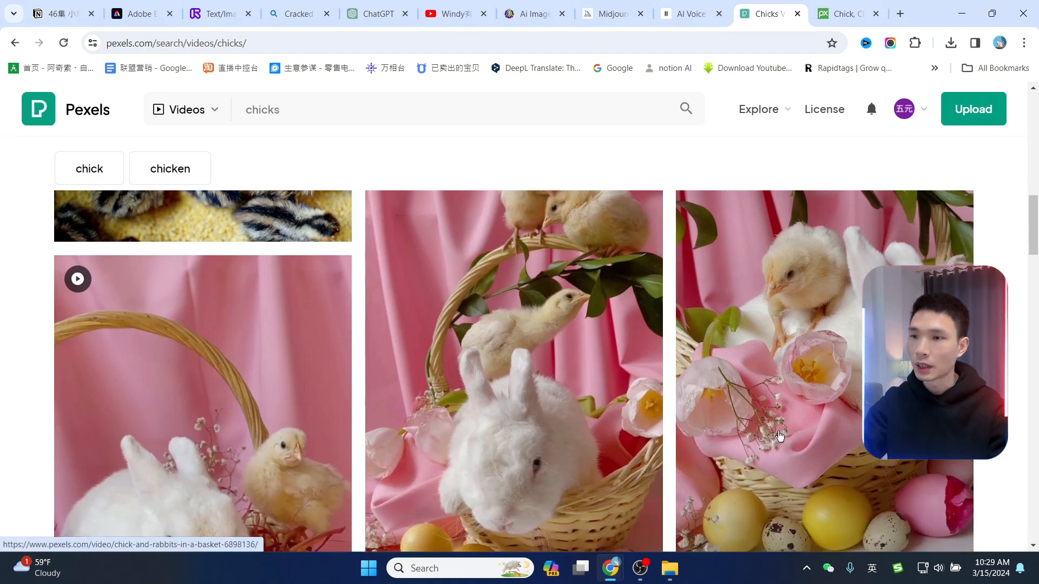
Launch the CapCut (剪映) desktop editor, dismiss its version update notice and start a new project.
click(462, 556)
text(ca)
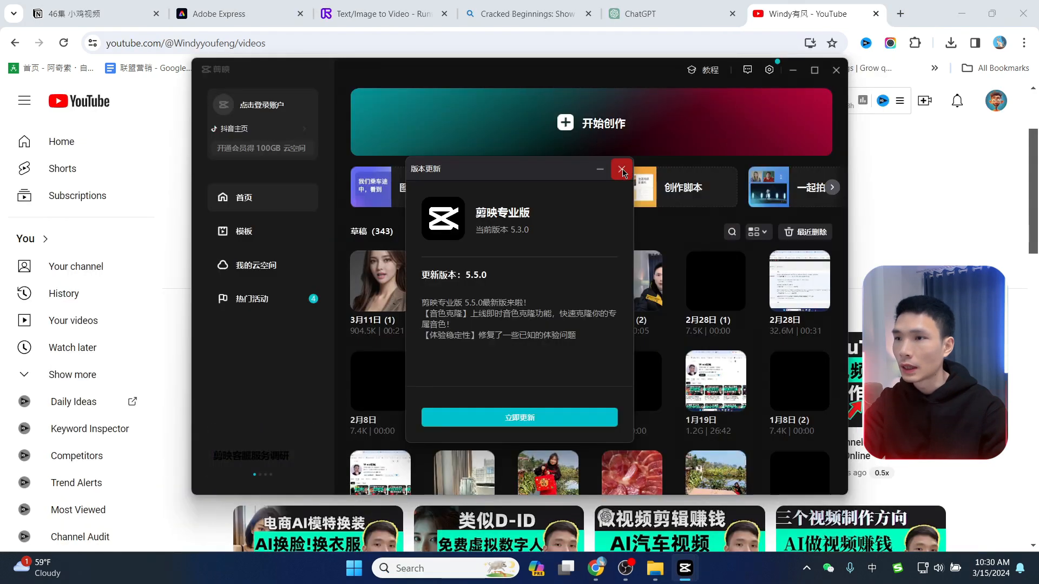
click(613, 161)
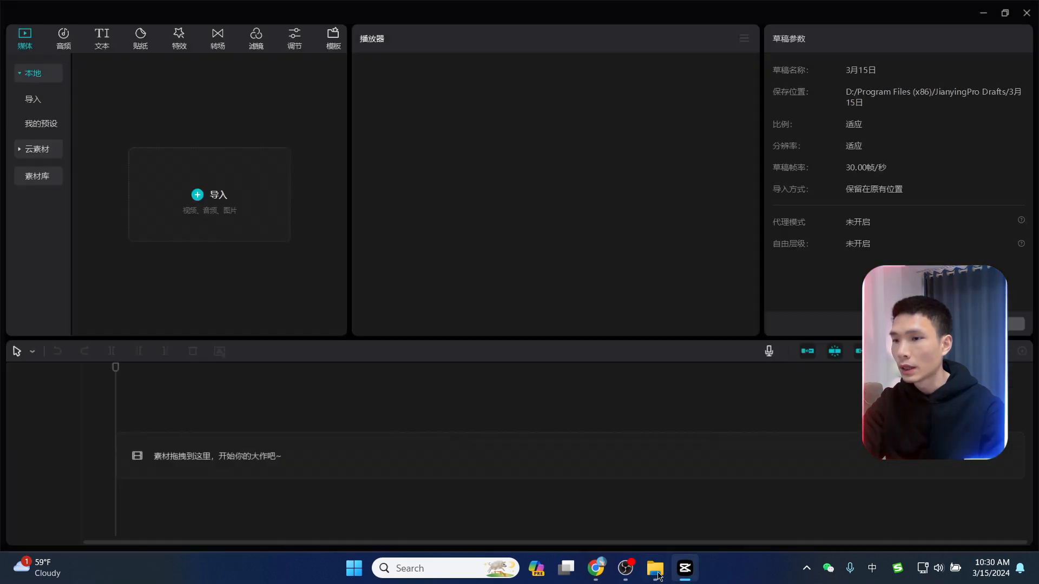
Import all files from the MJ folder and place the Gen-2 clip, the images from 2.png to 9.png and the videos on the timeline.
click(658, 575)
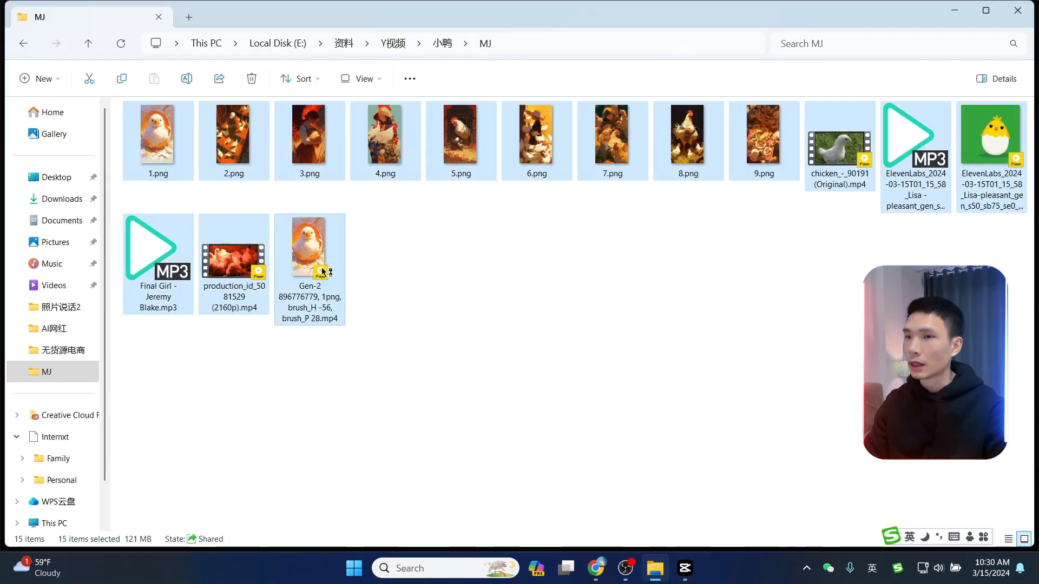
drag(318, 265, 192, 144)
click(192, 144)
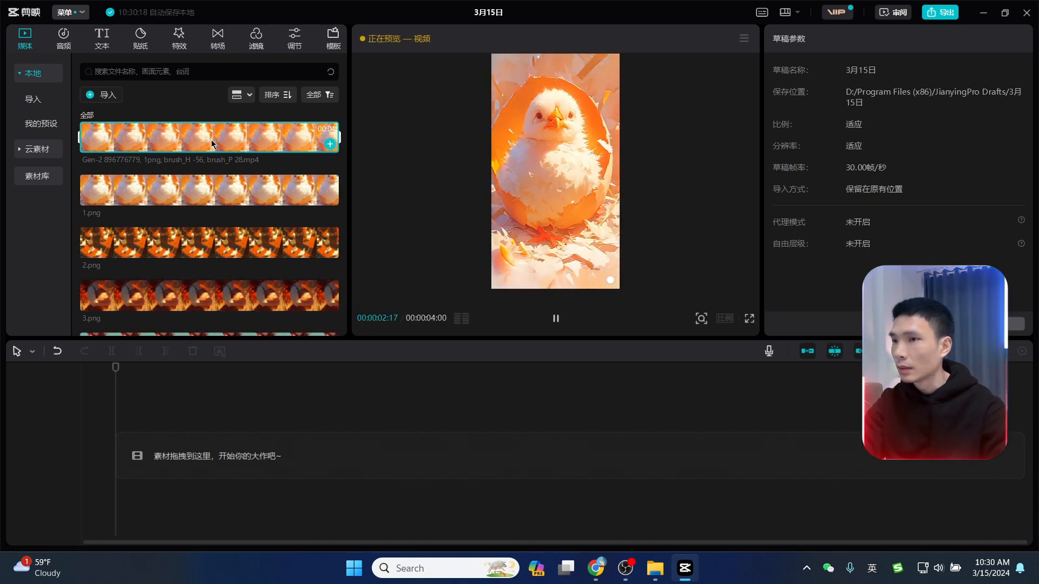
drag(212, 143, 133, 434)
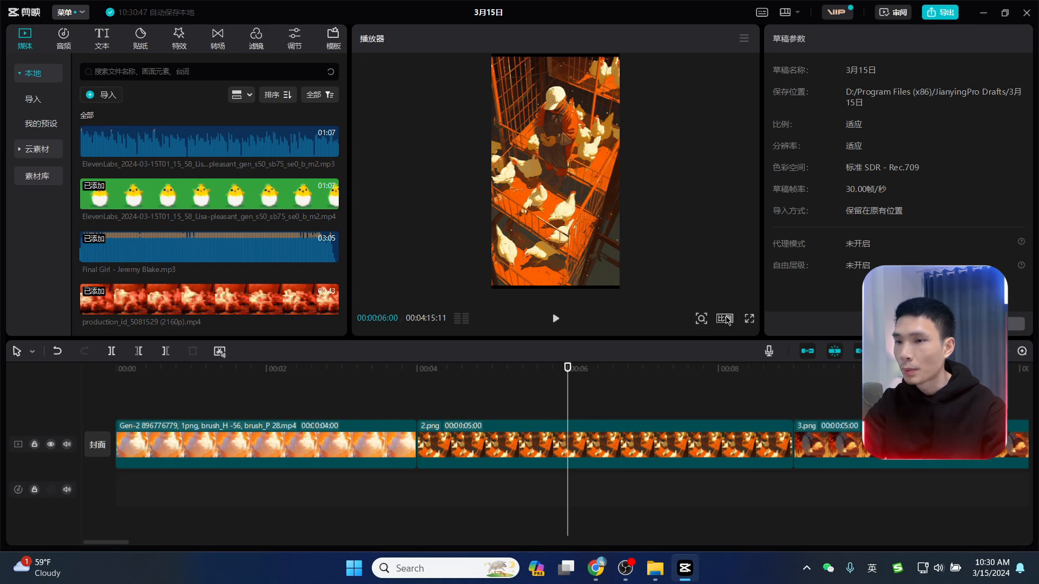
Set the project's aspect ratio to 9:16 and delete the green-screen chick clip from the main track.
click(725, 318)
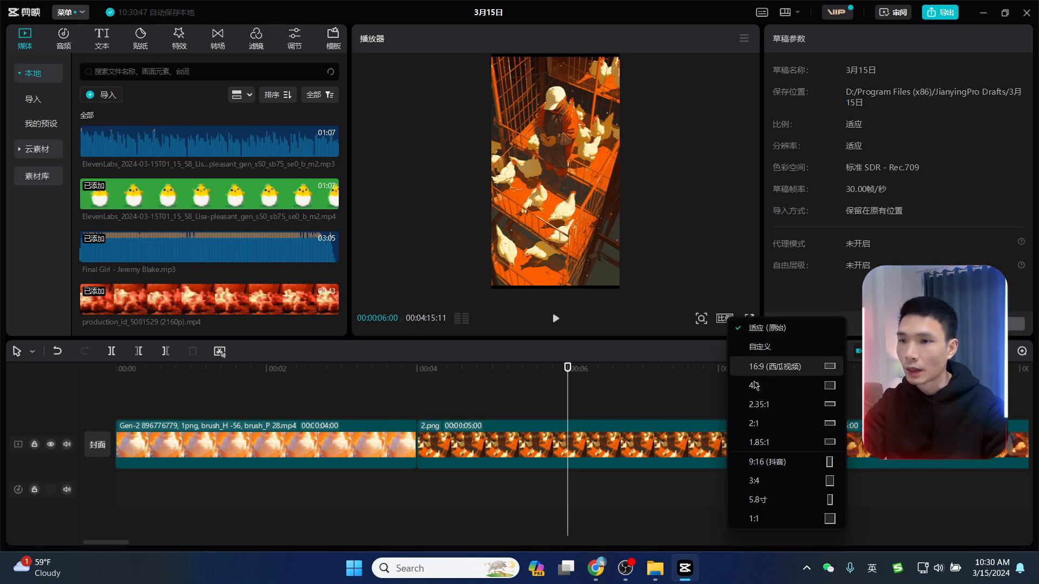
click(763, 460)
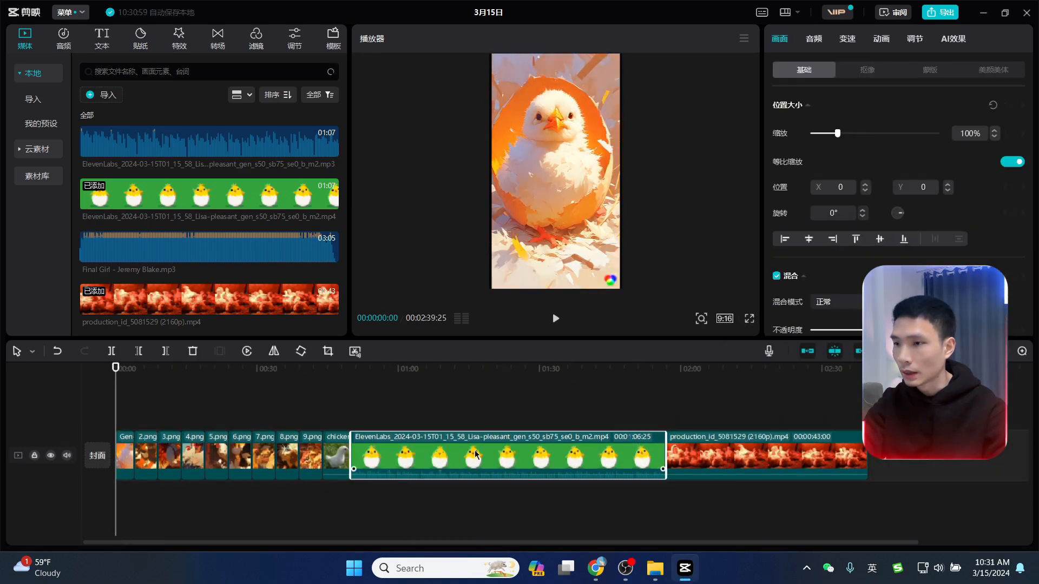
key(Delete)
click(475, 454)
scroll(229, 254, up, 3)
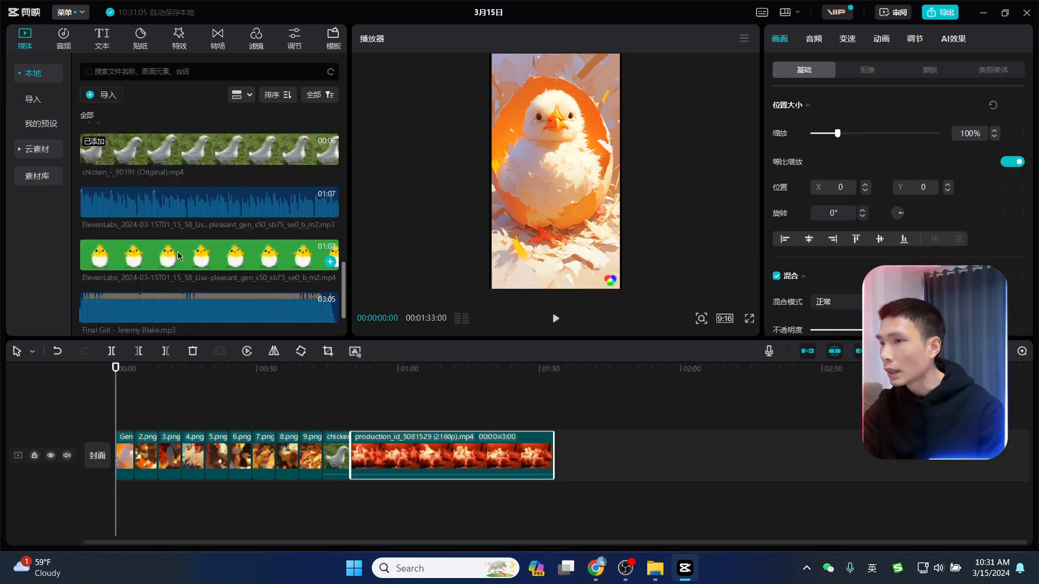
Switch to Adobe Express and upload the ElevenLabs voice-over MP3 as the dialogue of the green-background chick character.
scroll(180, 256, down, 2)
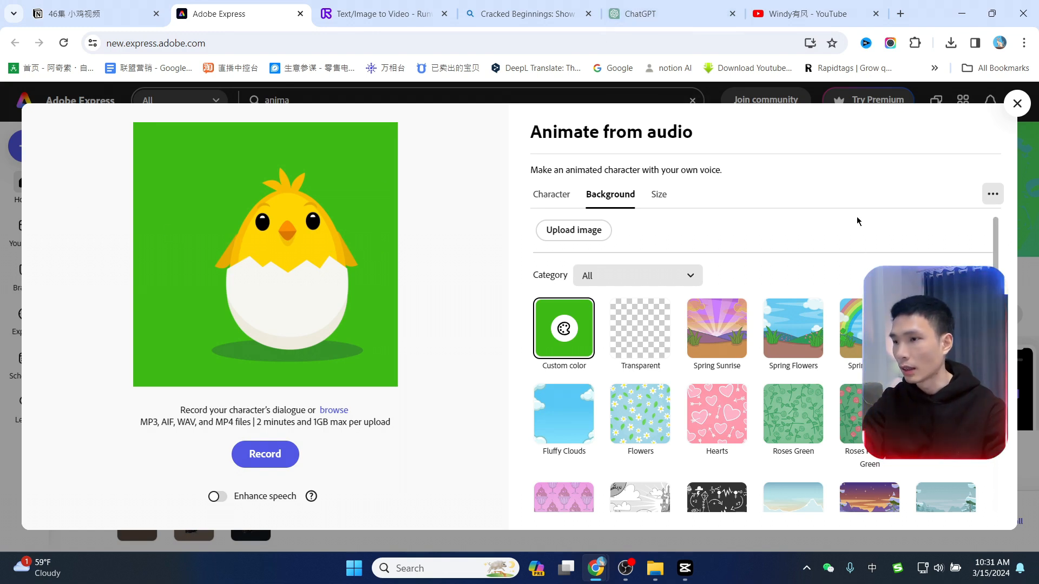
click(345, 411)
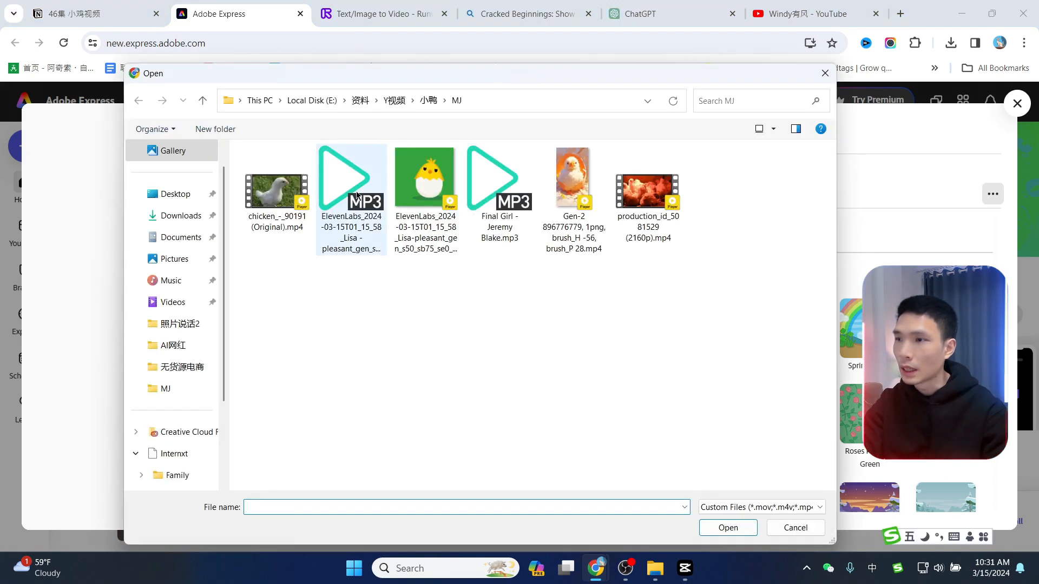
double_click(346, 197)
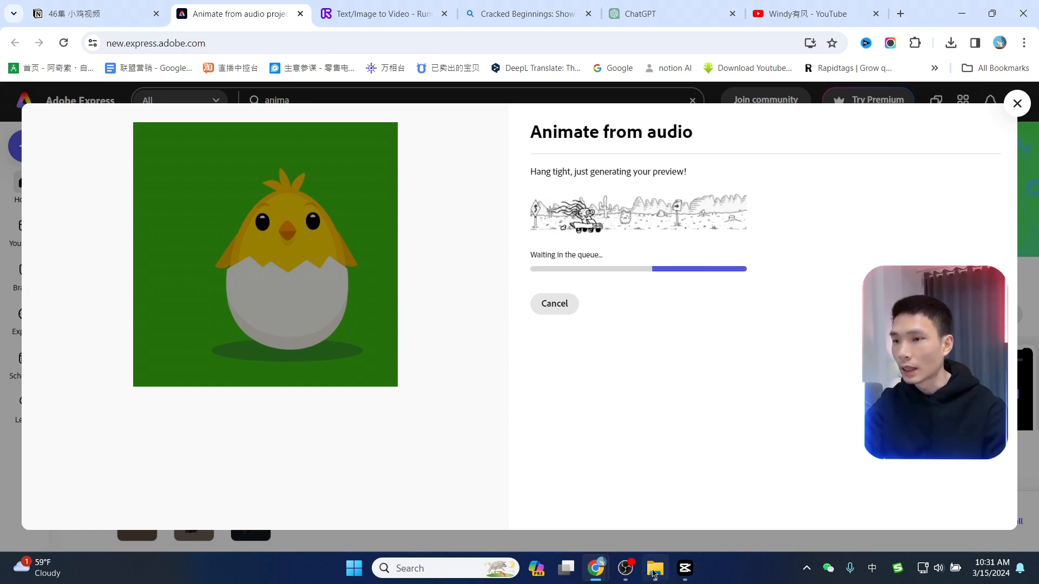
Play the finished green-screen chick animation from the MJ folder, close the player and check the export progress in Adobe Express.
click(654, 569)
click(998, 136)
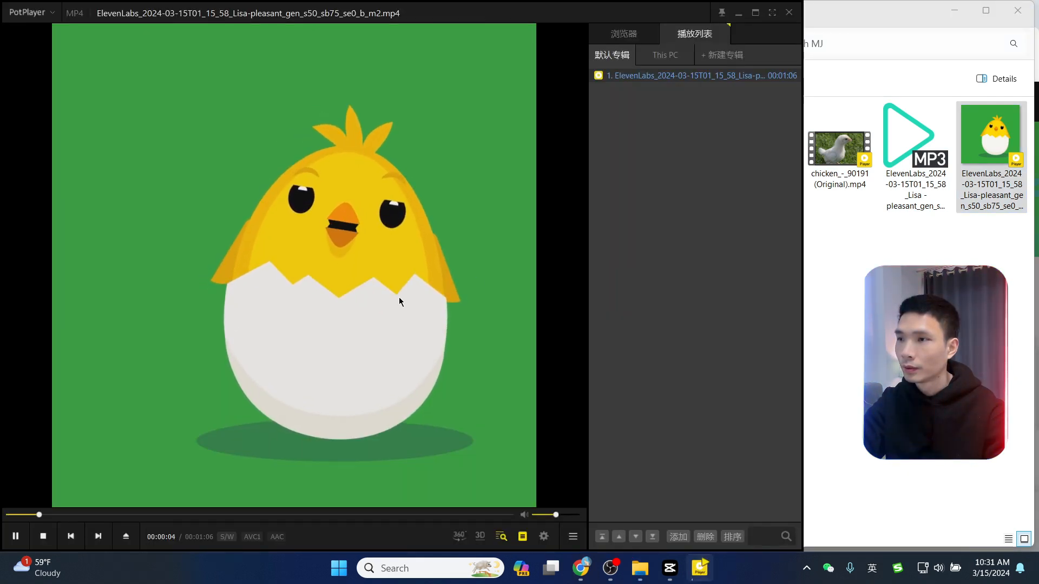
click(16, 537)
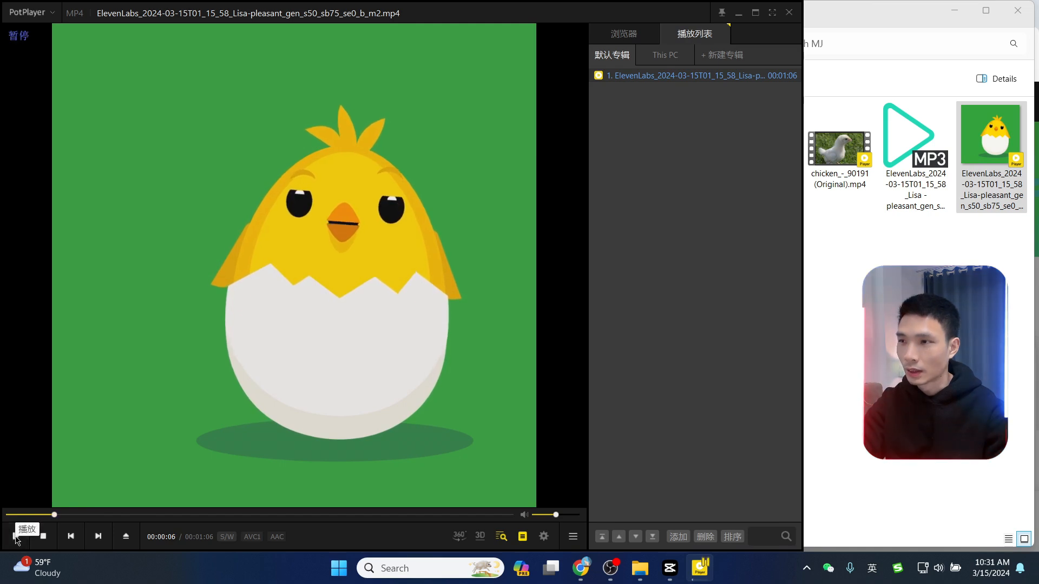
click(789, 12)
mouse_move(595, 568)
click(522, 489)
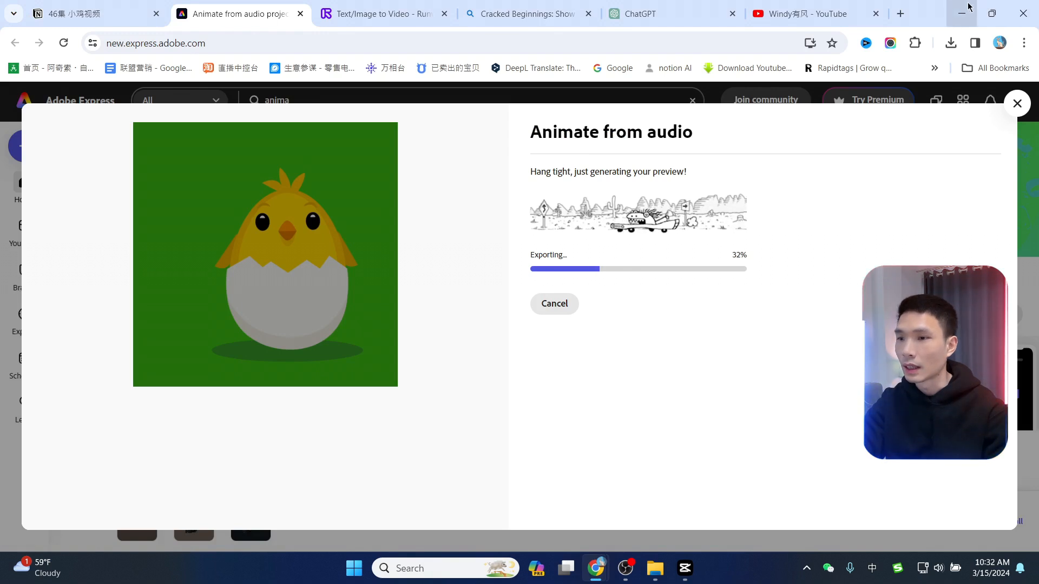
Back in CapCut, trim the end of the production_id clip, move it between 5.png and 6.png, and move the chicken clip between 7.png and 8.png.
click(685, 568)
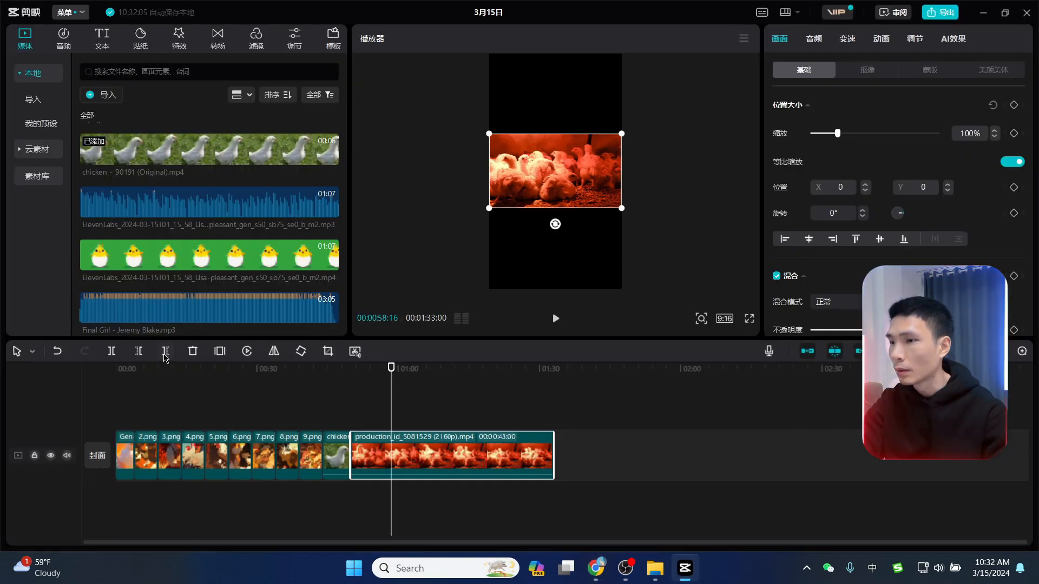
click(164, 356)
drag(371, 455, 272, 454)
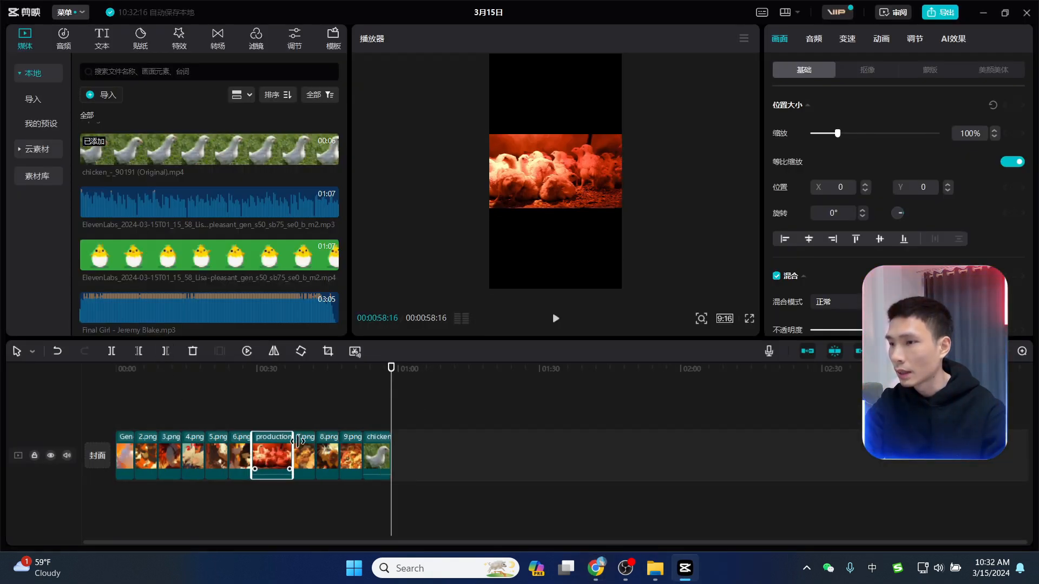
drag(373, 454, 326, 454)
drag(262, 456, 238, 456)
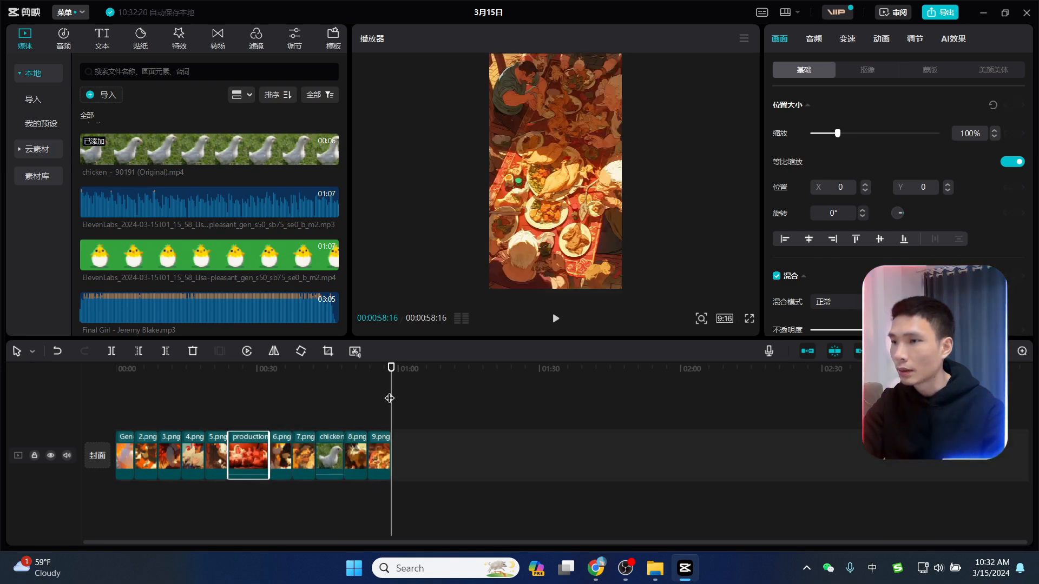
Place the green-screen chick animation on a track above the main clips, starting at the beginning of the timeline.
drag(391, 378, 97, 383)
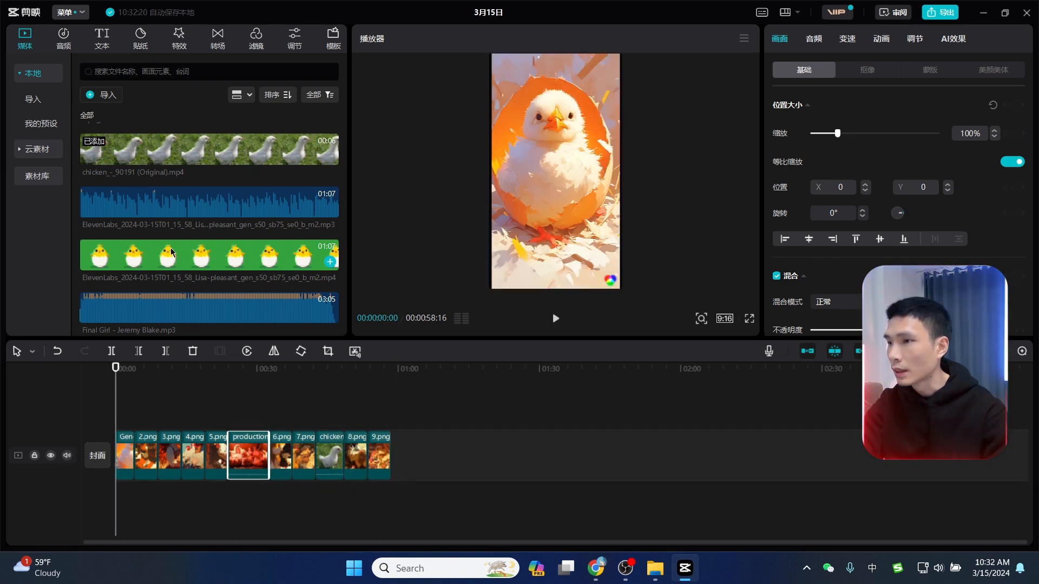
click(158, 258)
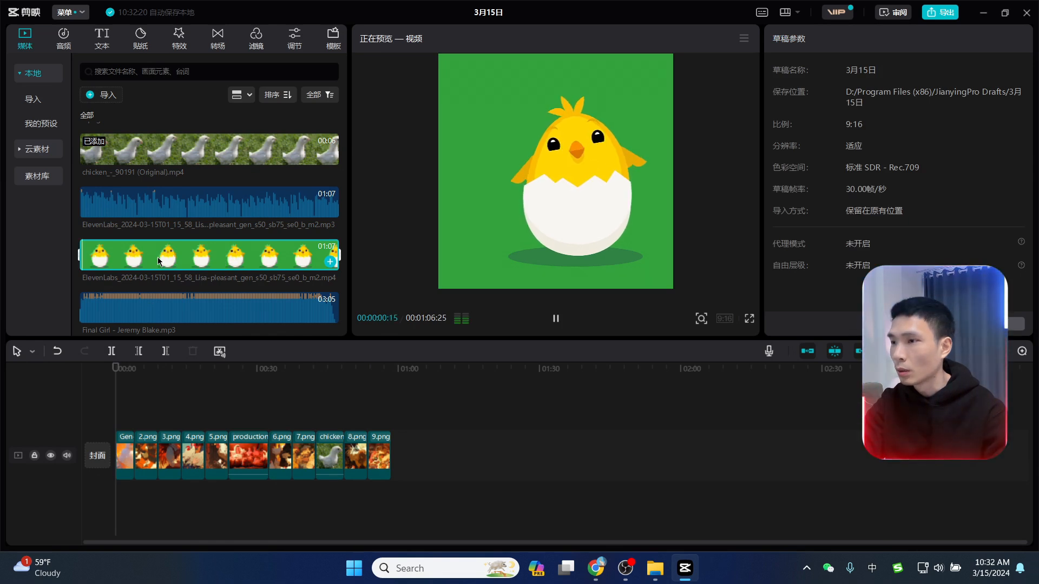
drag(158, 257, 119, 405)
Scale the chick overlay down to about 44% and position it in the lower-right corner of the frame, at about X 609, Y -1448.
drag(144, 370, 153, 370)
drag(571, 159, 571, 210)
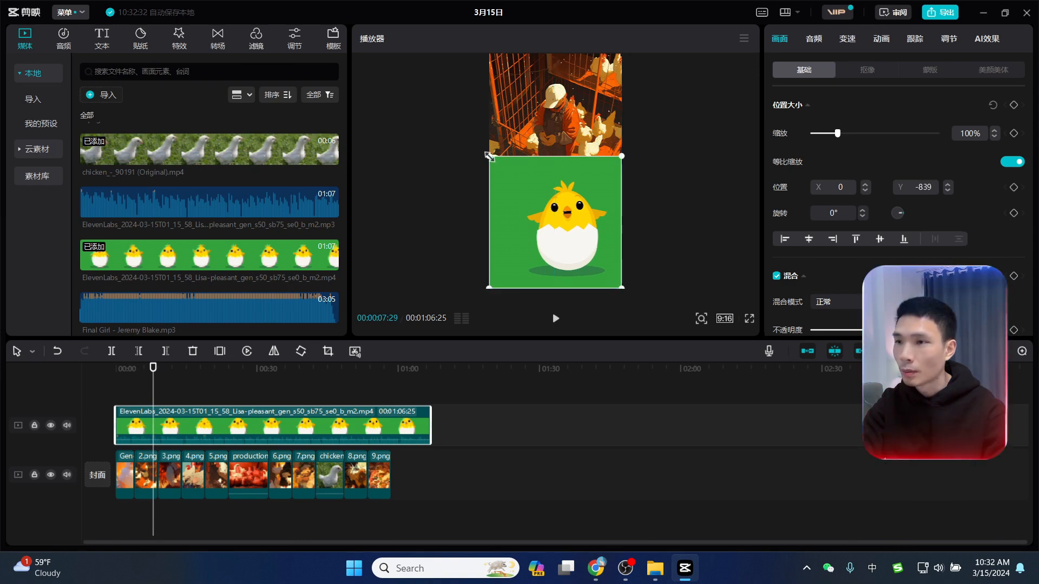
drag(488, 156, 520, 188)
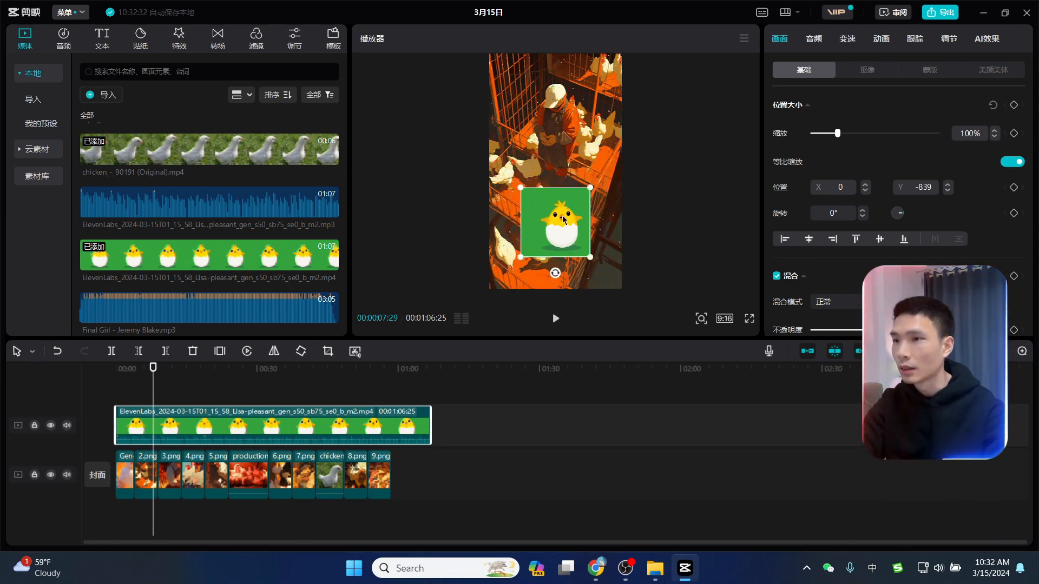
mouse_move(563, 219)
mouse_down()
mouse_move(579, 244)
mouse_move(564, 231)
mouse_up()
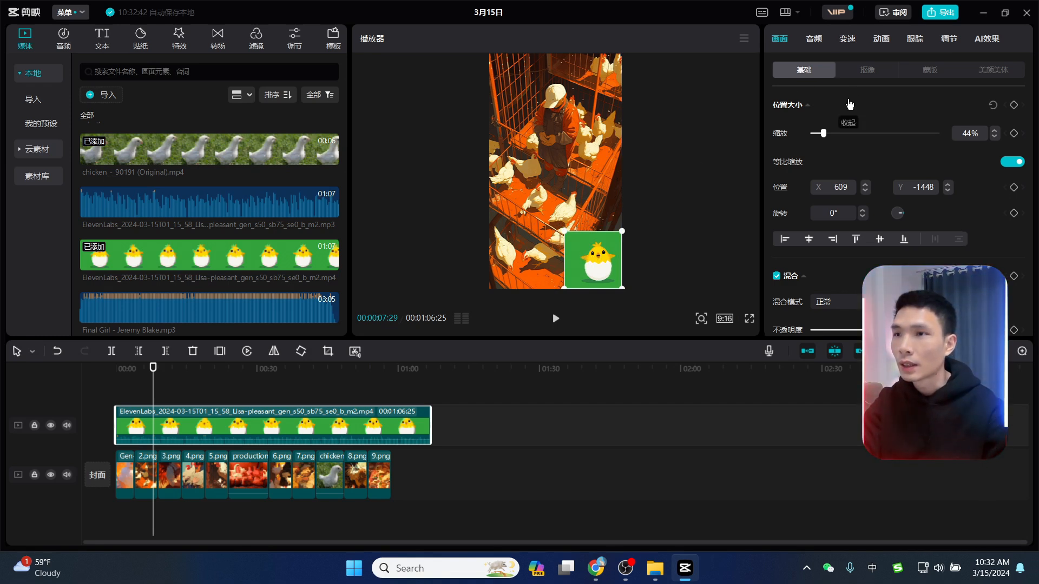
Remove the chick overlay's green background with chroma key at strength 39, and preview the video in full screen.
click(864, 70)
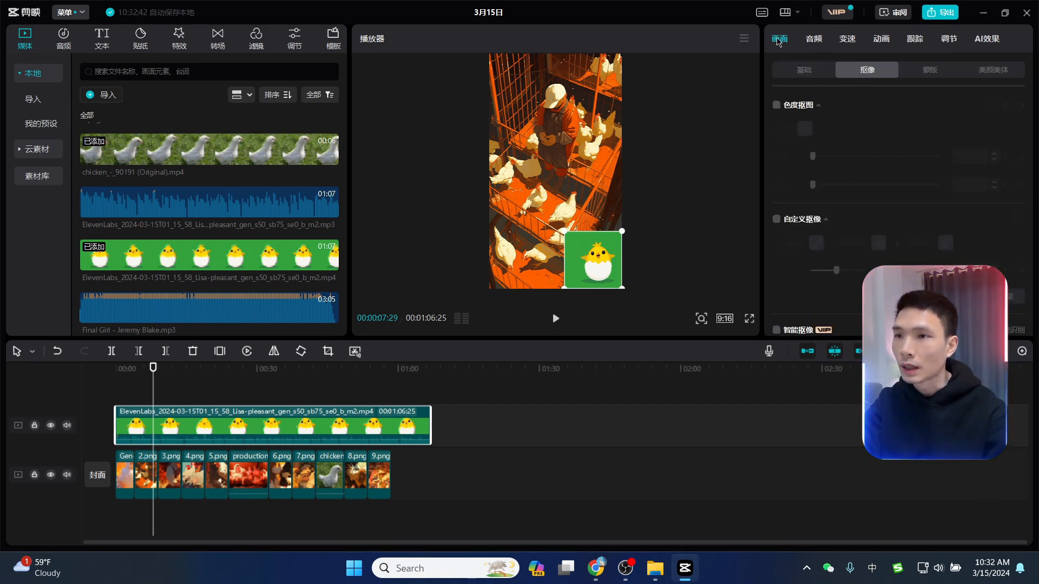
click(777, 106)
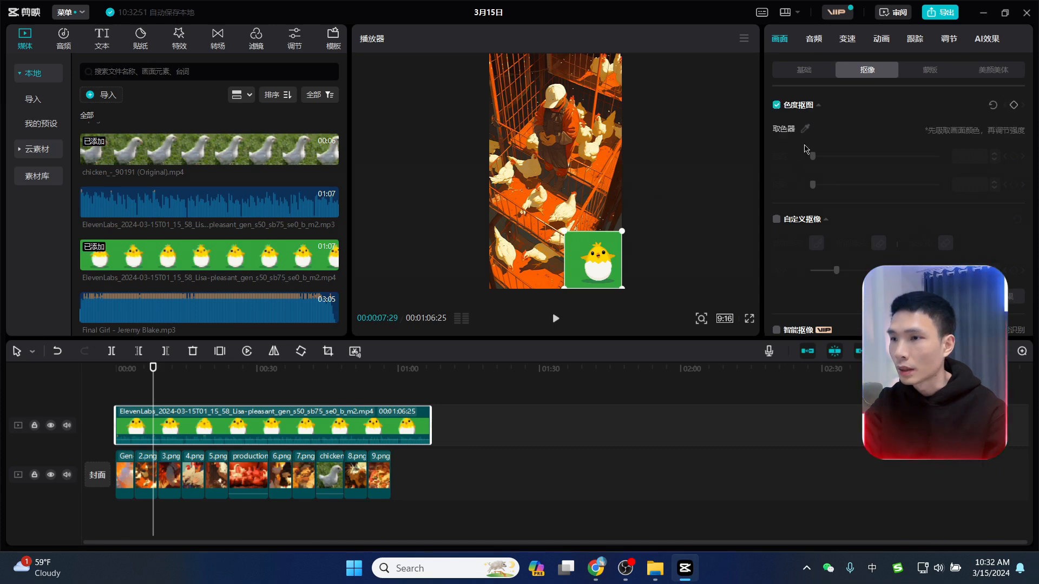
drag(813, 157, 860, 161)
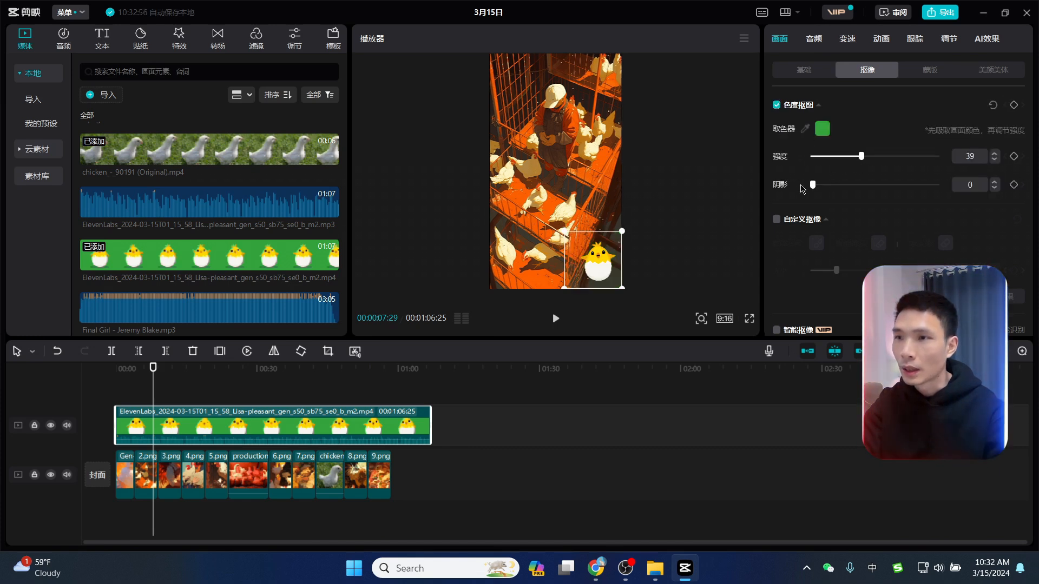
click(661, 222)
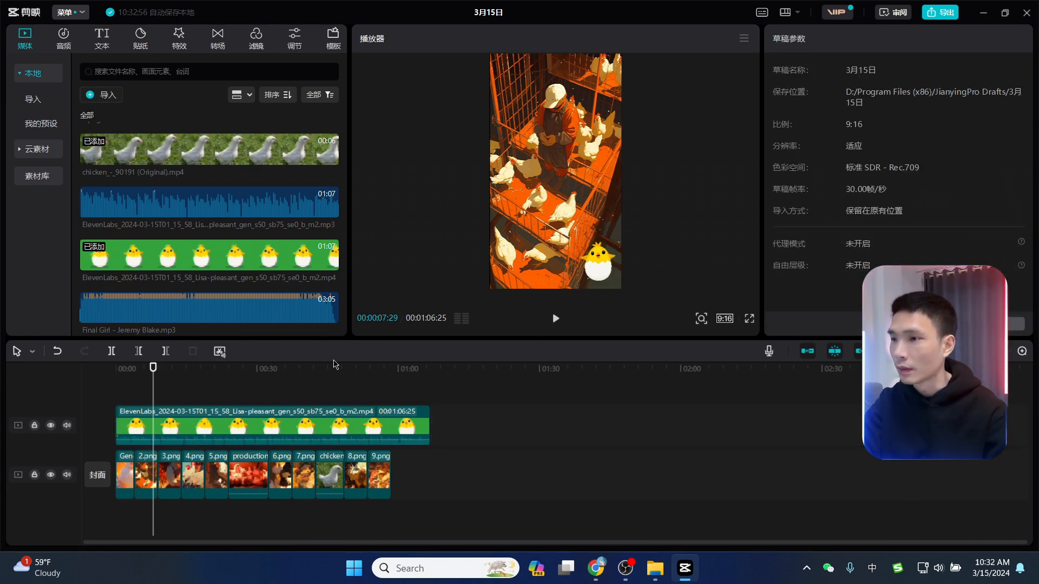
click(749, 318)
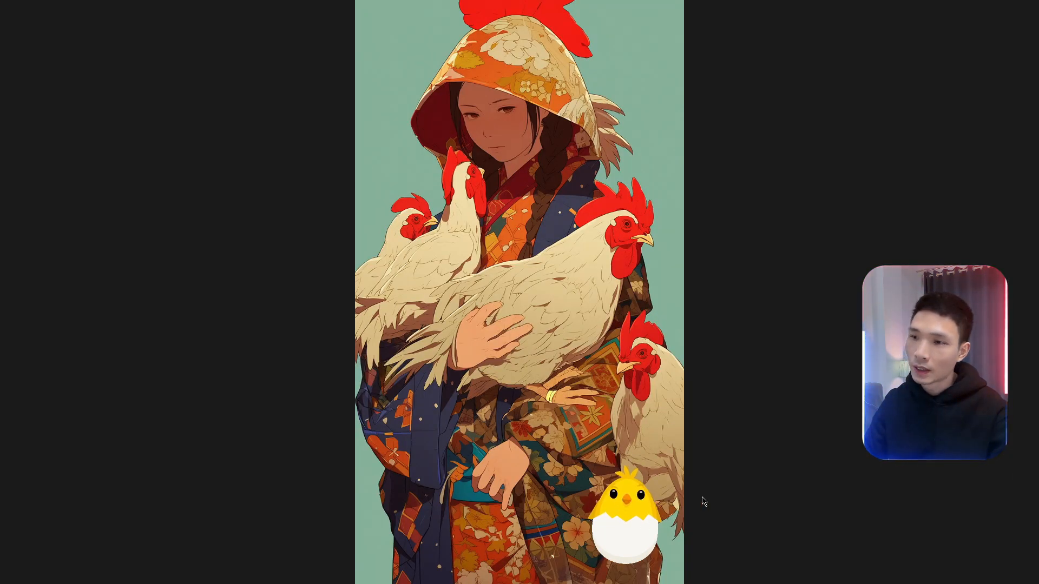
Leave the full-screen preview and trim the chick overlay's end to match the end of 9.png on the main track.
key(Escape)
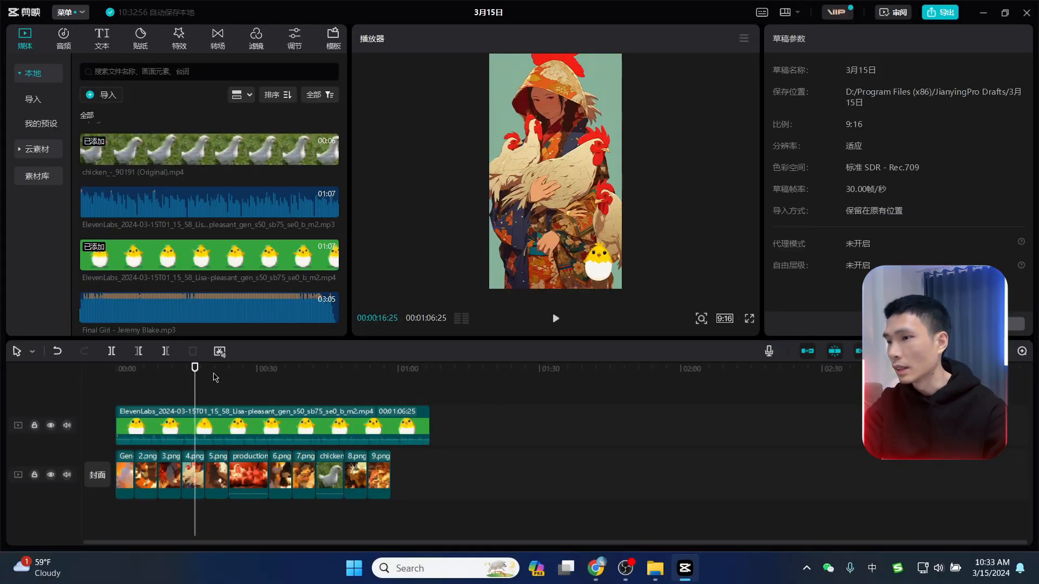
drag(195, 368, 392, 367)
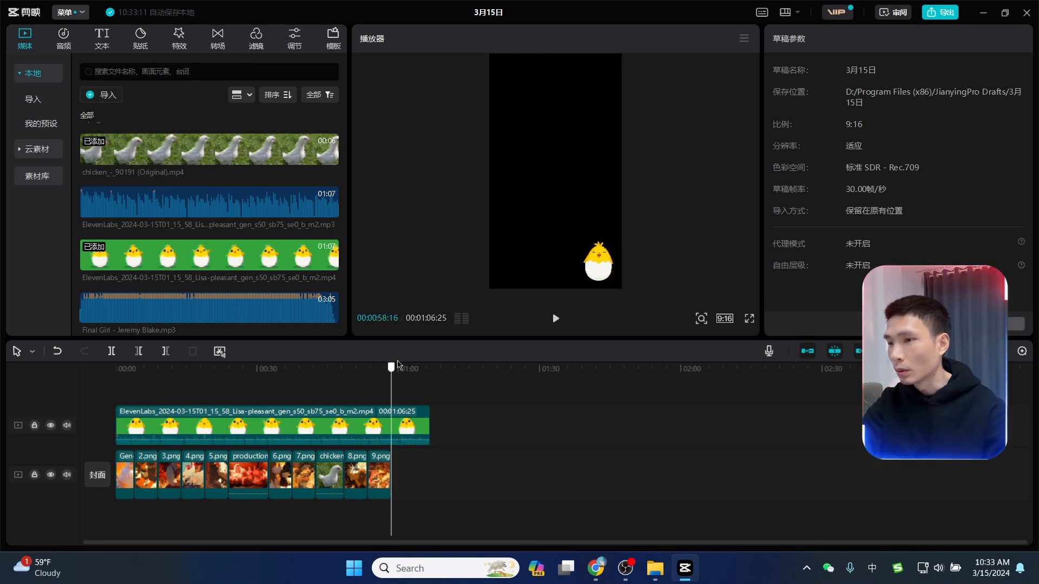
click(409, 426)
drag(428, 422, 390, 422)
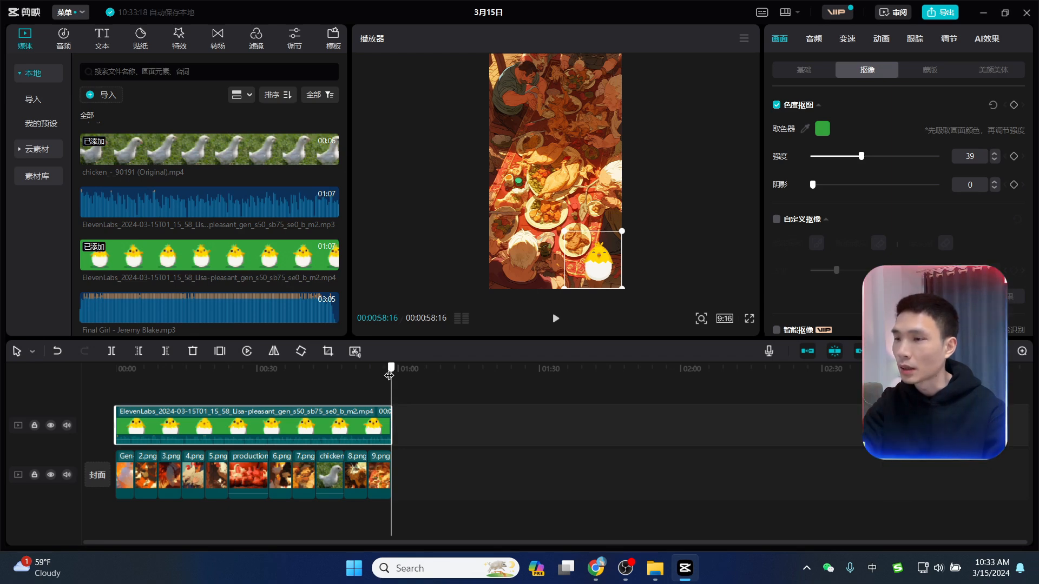
Enlarge the chicken and production_id clips to fill the vertical frame, with production_id at 325%, and play the video from the start.
drag(389, 374, 325, 369)
click(329, 473)
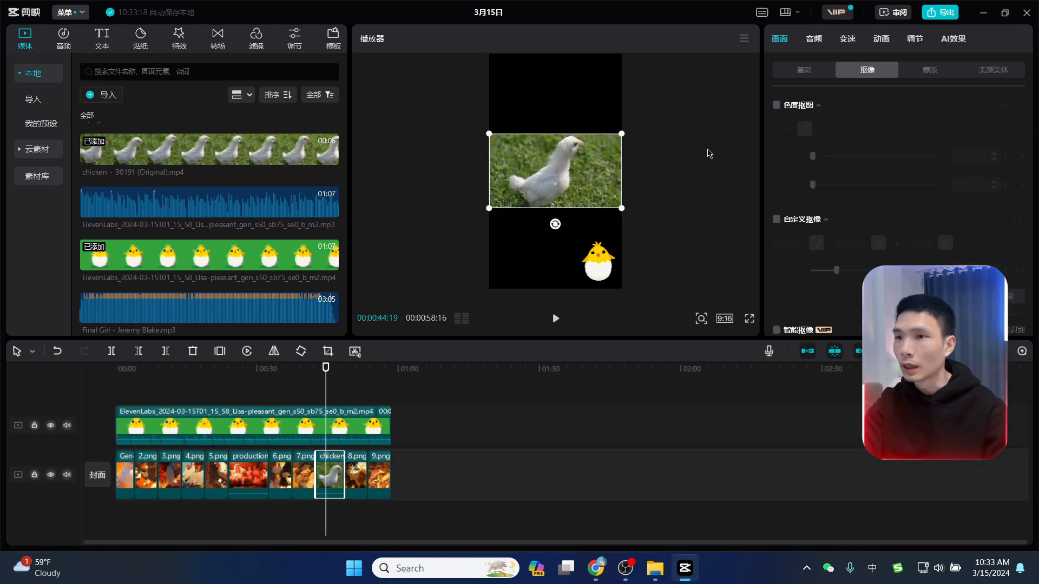
click(788, 72)
drag(836, 133, 893, 138)
click(242, 473)
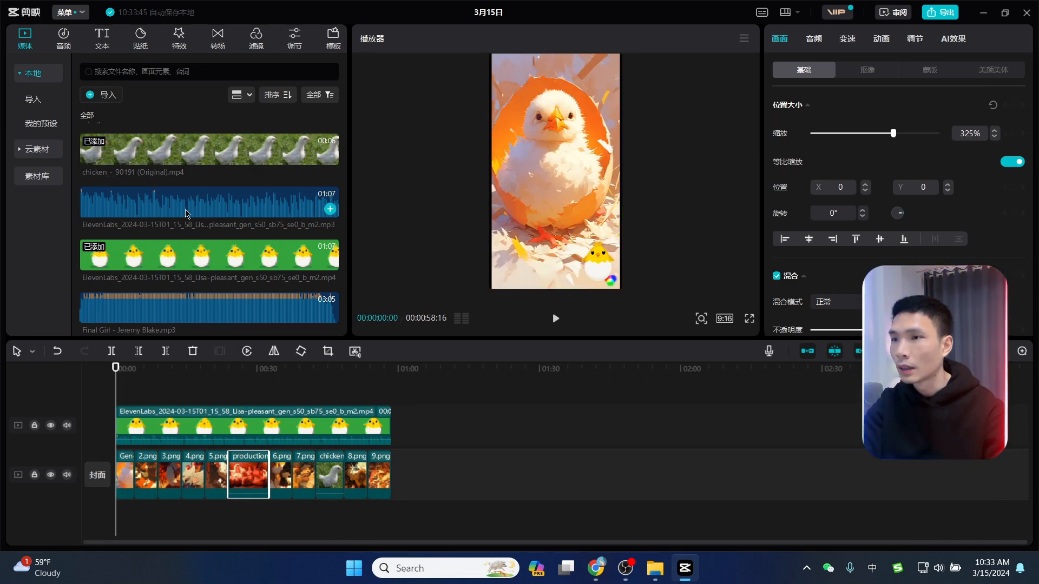
key(space)
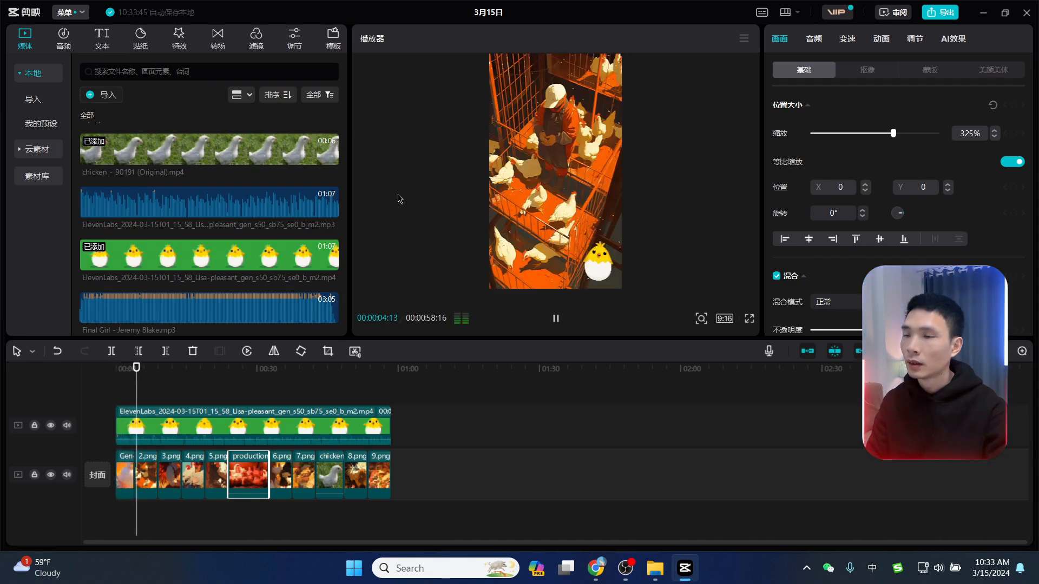
key(space)
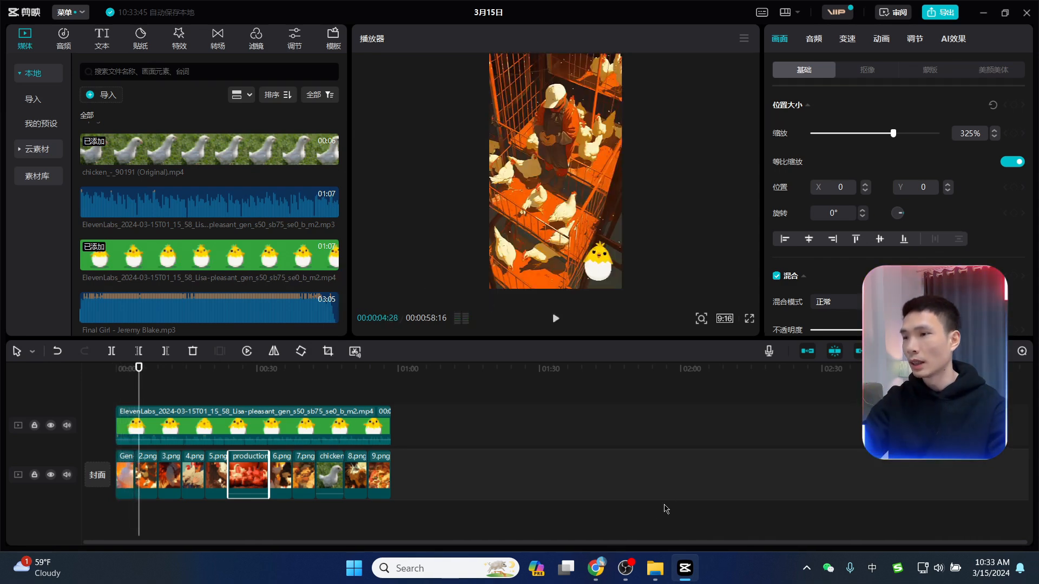
Switch to Chrome and open the channel's Audio library in YouTube Studio.
mouse_move(596, 572)
click(543, 525)
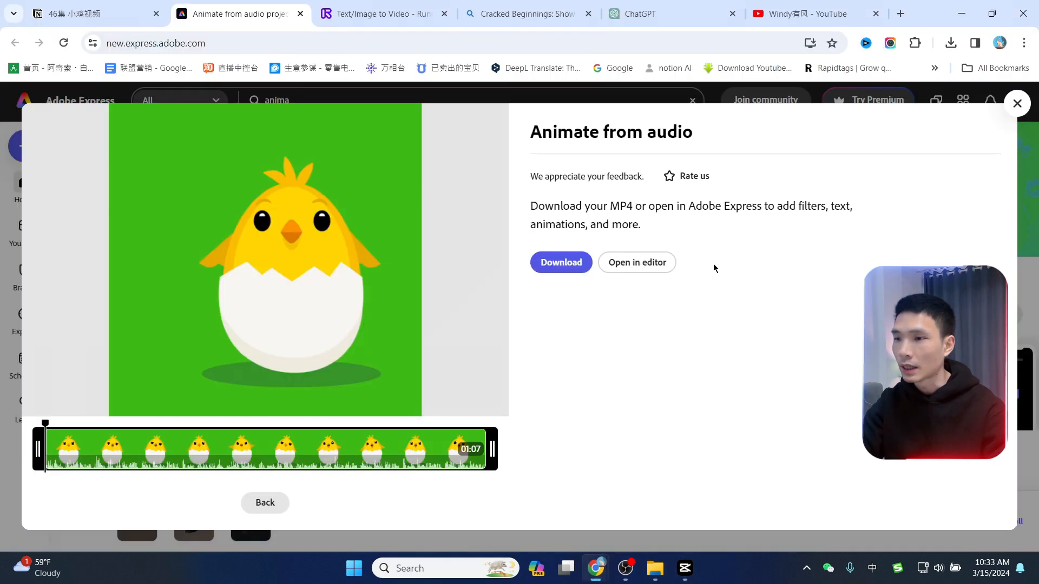
click(812, 13)
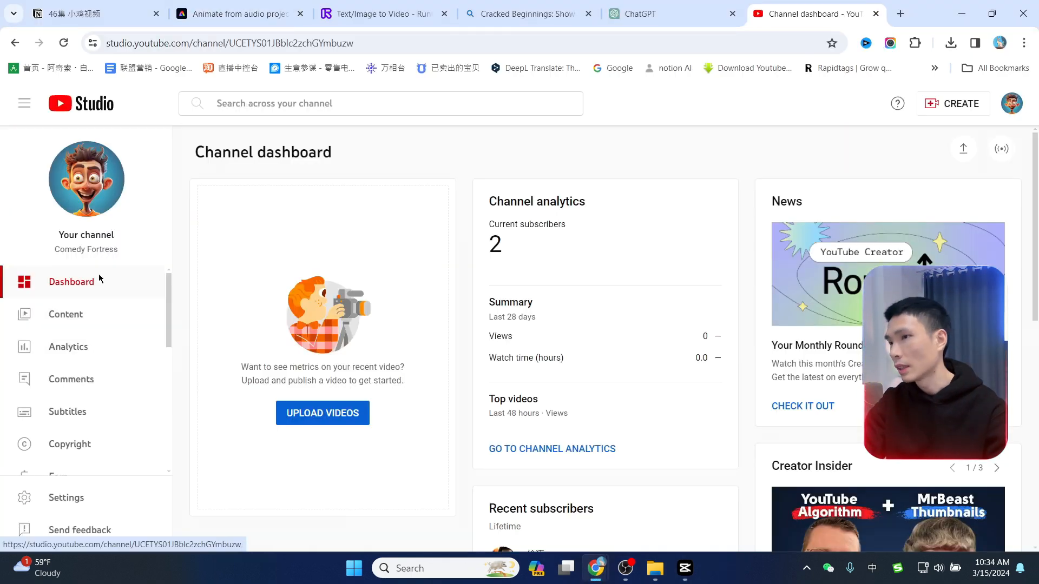
scroll(69, 340, down, 3)
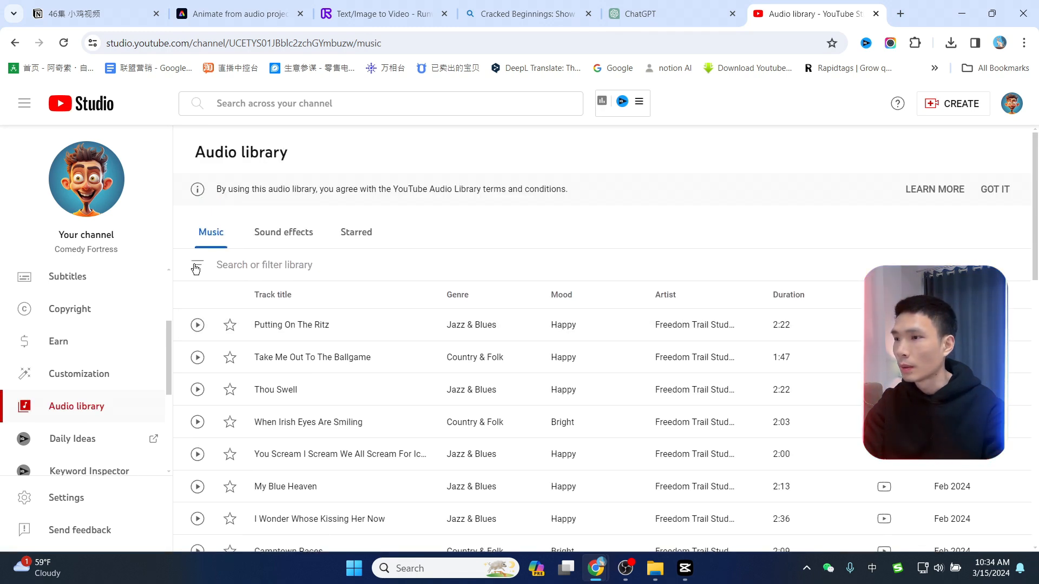
Filter the music to Attribution not required and the Cinematic genre, and preview the track Final Girl.
click(196, 267)
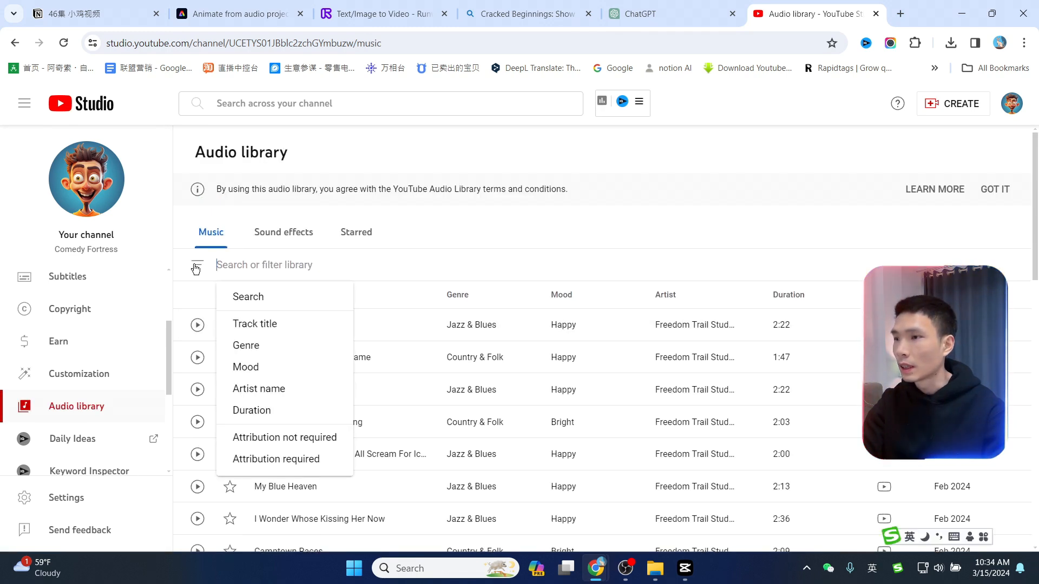
click(288, 439)
click(199, 269)
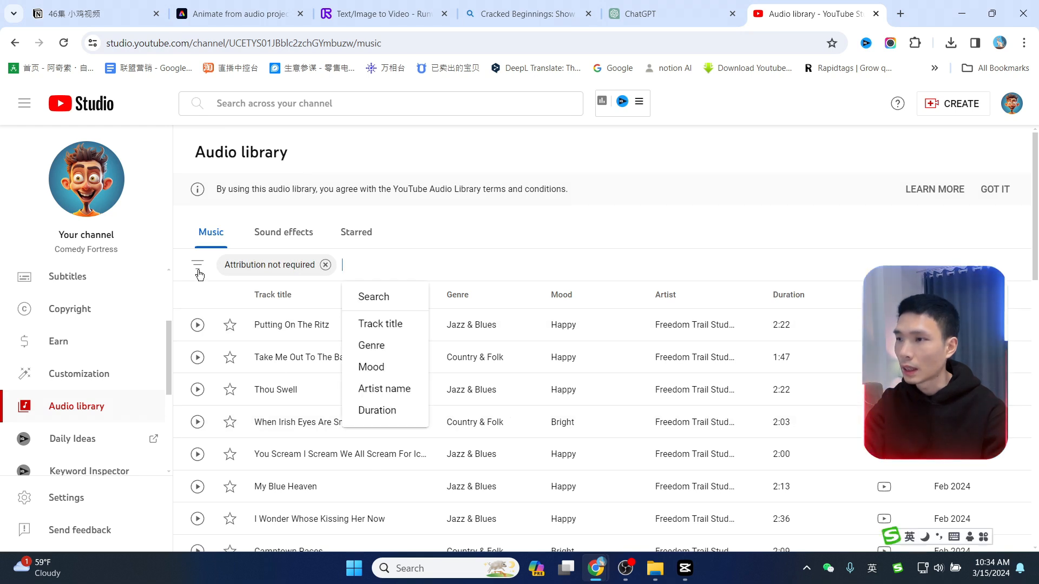
click(375, 349)
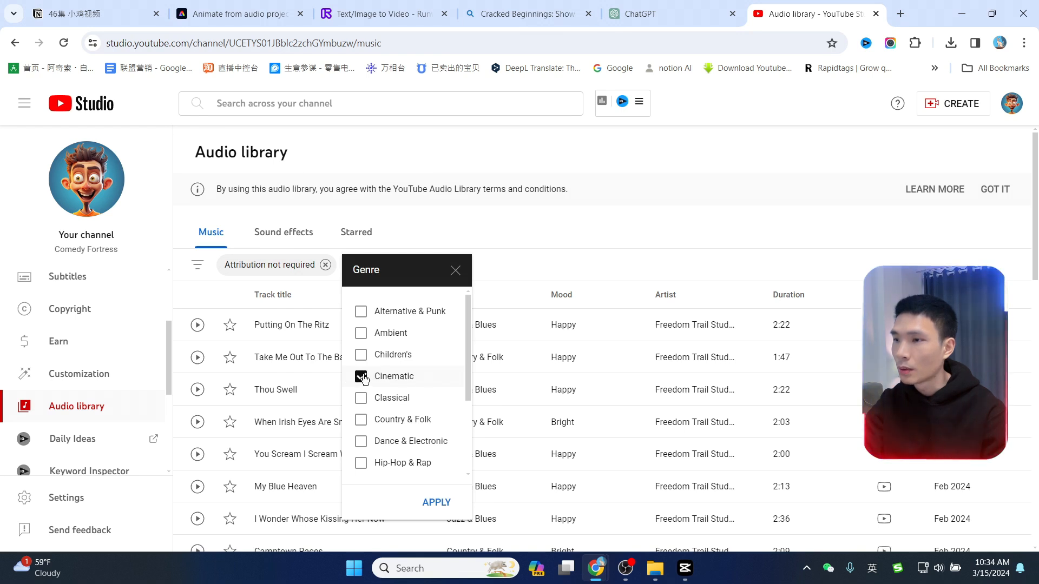
click(437, 502)
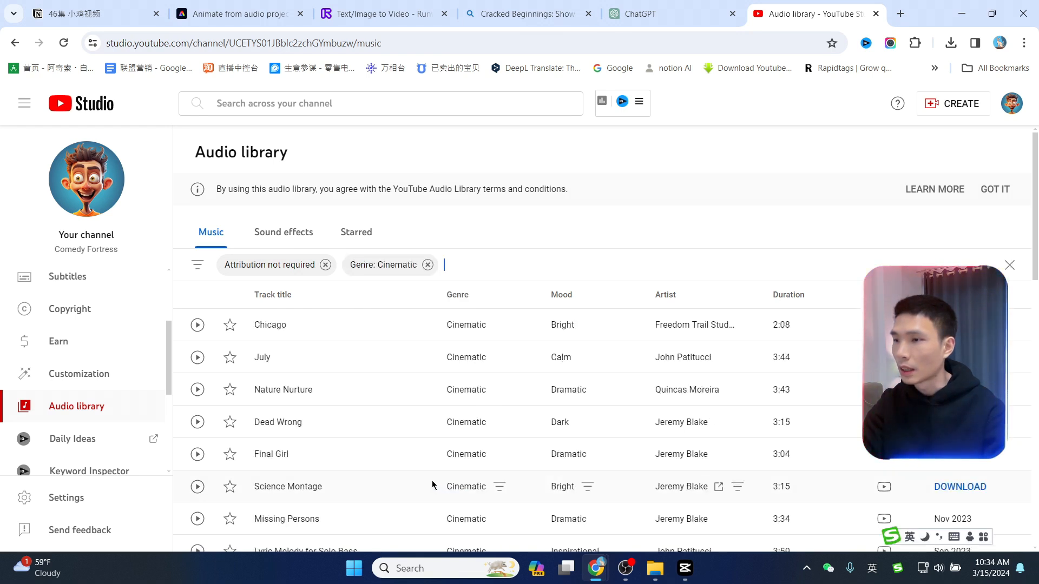
scroll(275, 400, down, 1)
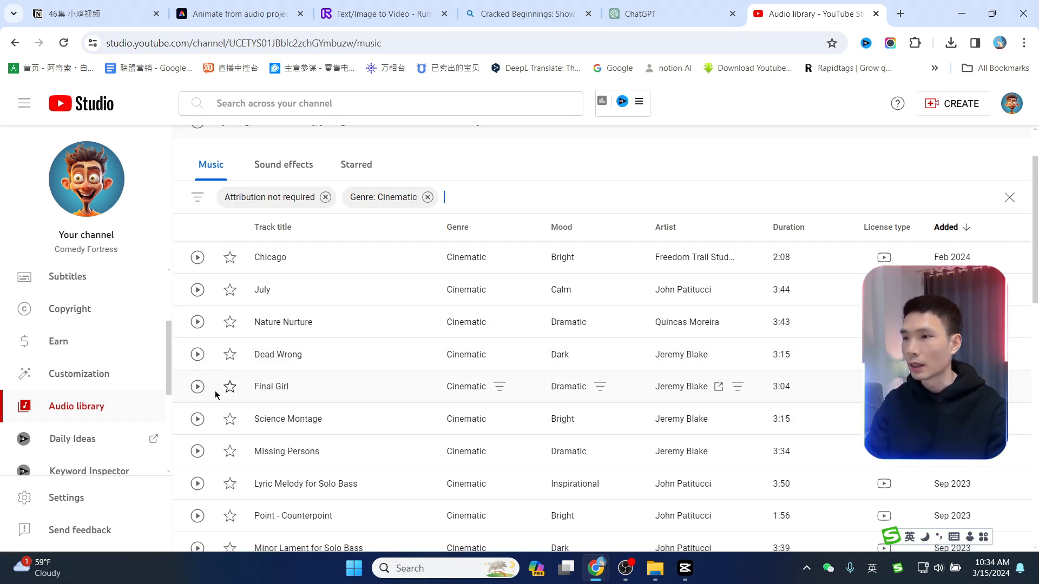
click(198, 386)
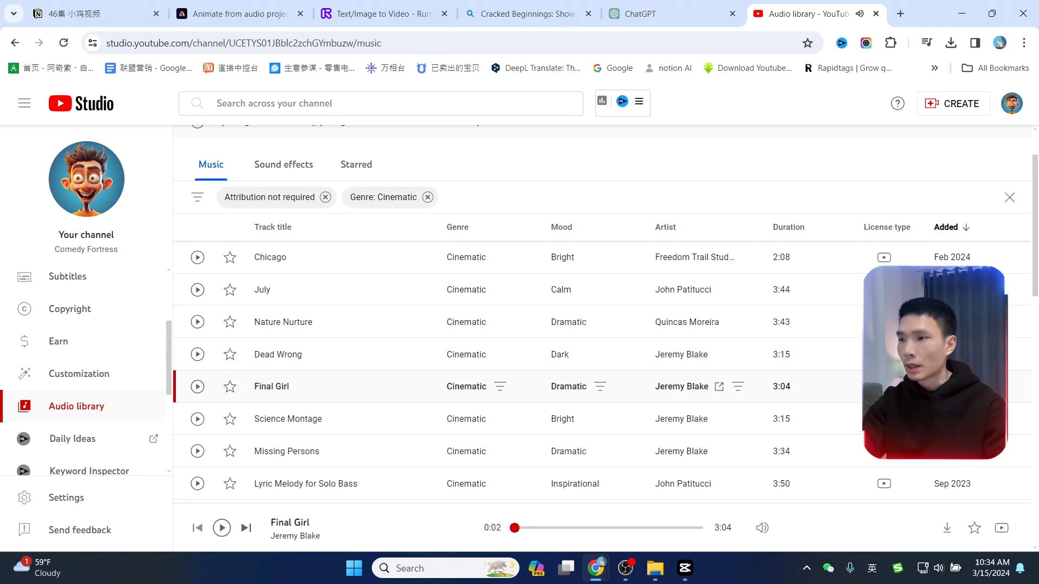
Back in CapCut, place Final Girl - Jeremy Blake.mp3 on an audio track below the main clips, starting at the beginning of the timeline.
click(686, 568)
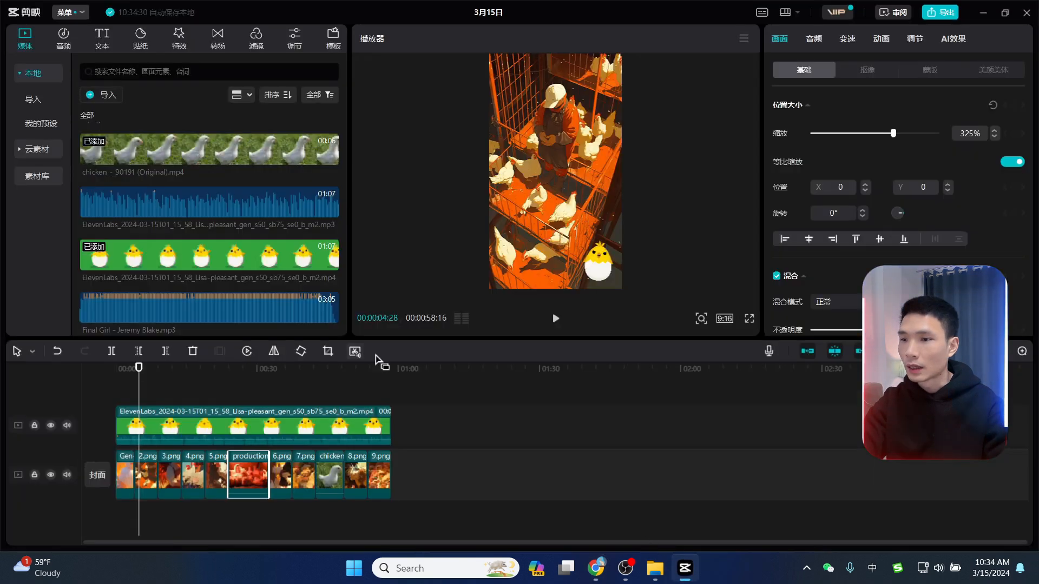
drag(130, 370, 95, 365)
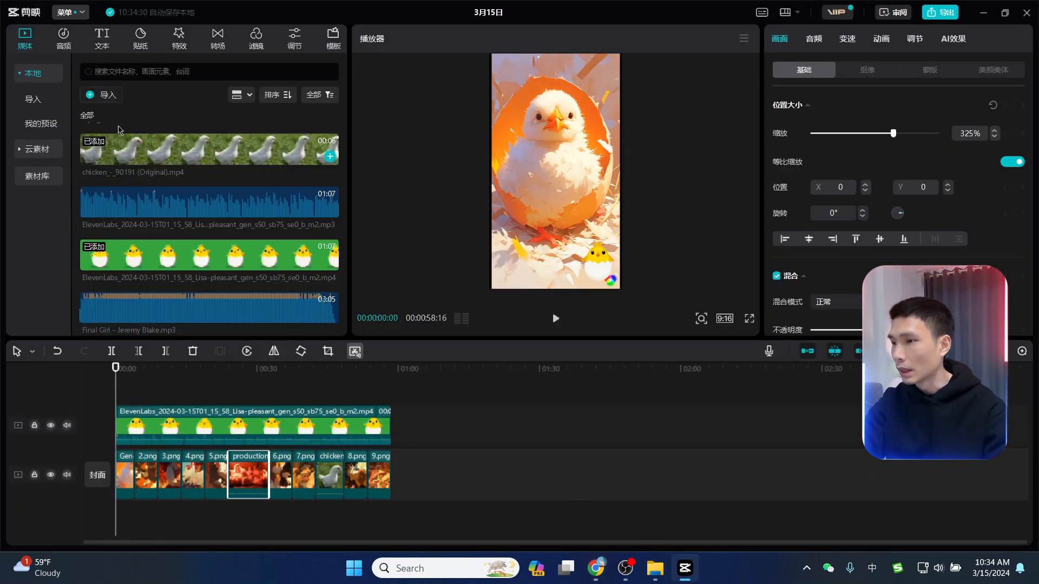
scroll(129, 252, down, 1)
click(128, 252)
drag(128, 252, 98, 521)
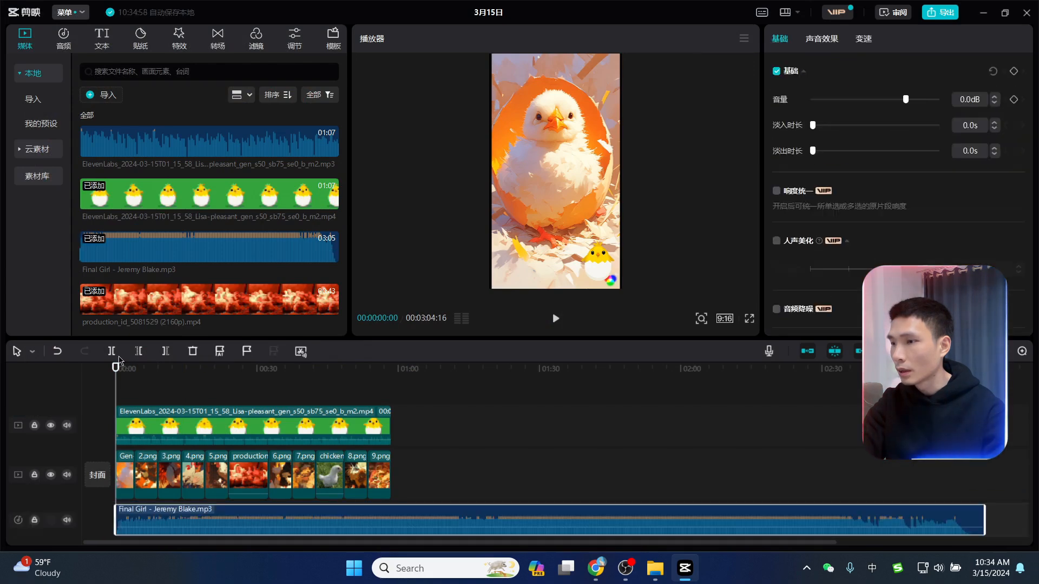
Trim the background music to the end of the video clips and lower its volume to -22.4 dB, checking playback.
drag(116, 369, 390, 387)
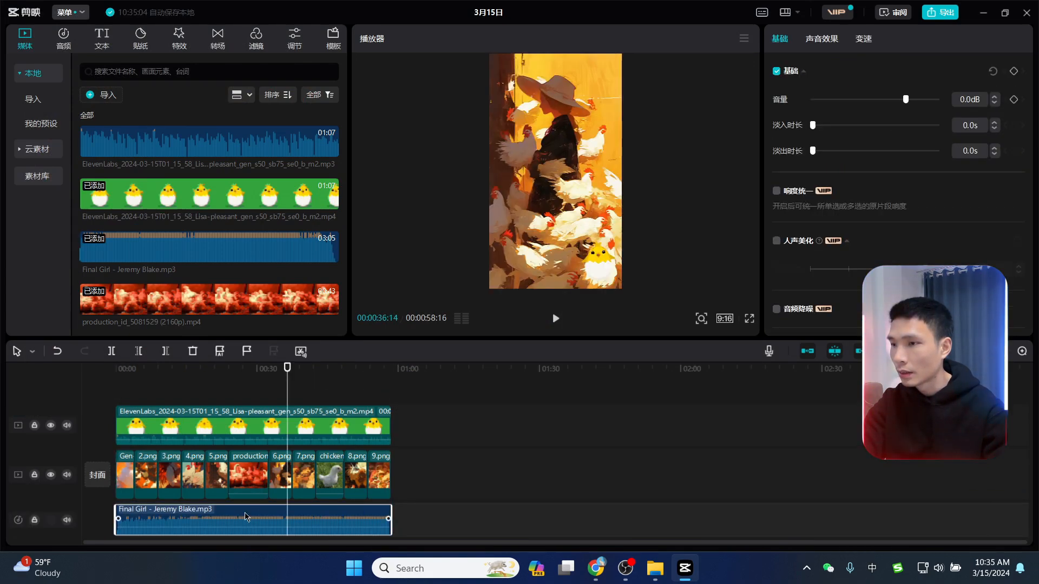
drag(904, 100, 870, 108)
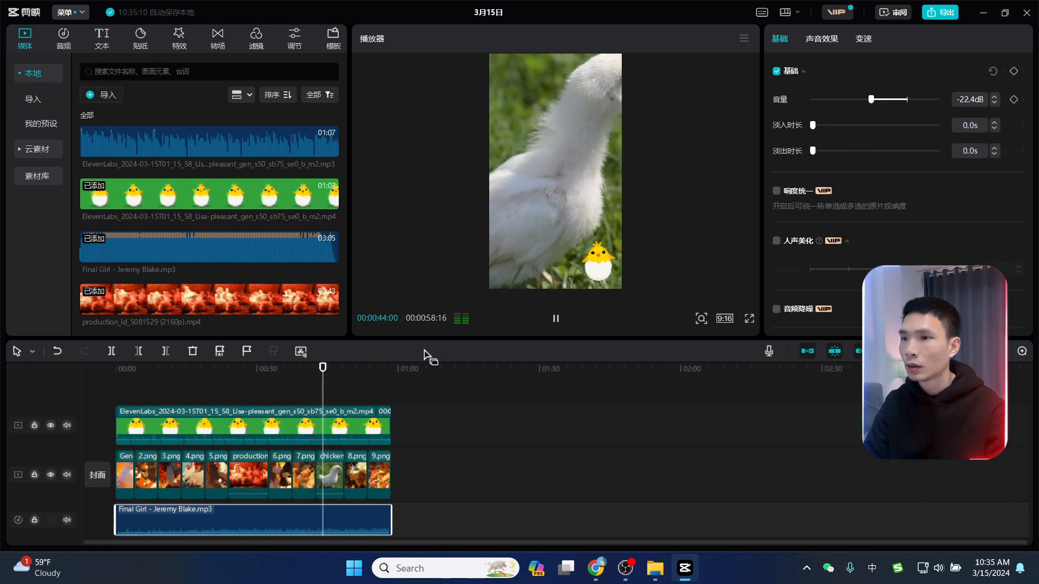
key(space)
Preview the camera-style (拍摄) transitions and apply 多屏定格 at the cut between the first clip and 2.png.
drag(271, 377, 134, 378)
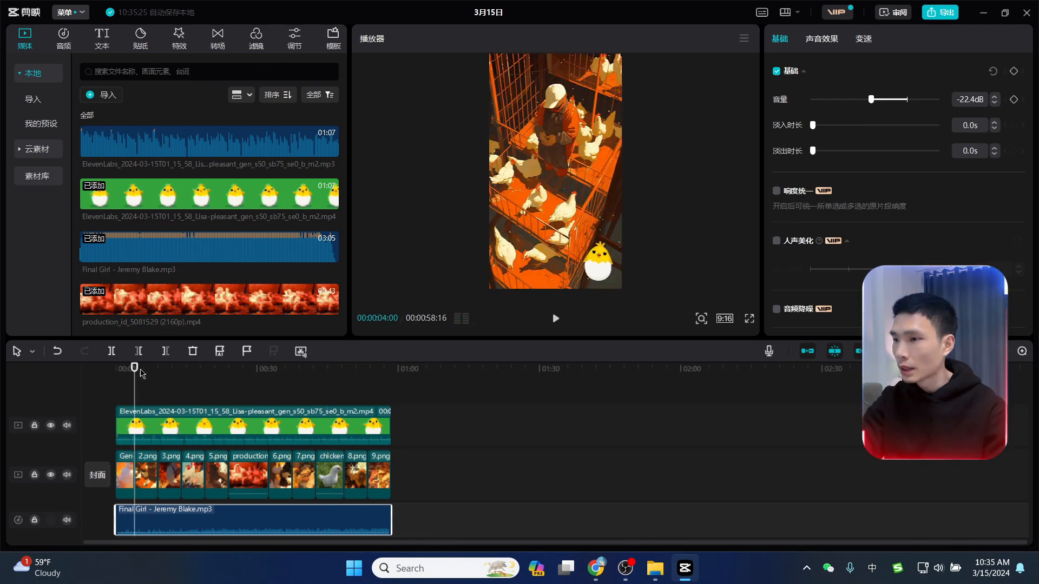
click(223, 48)
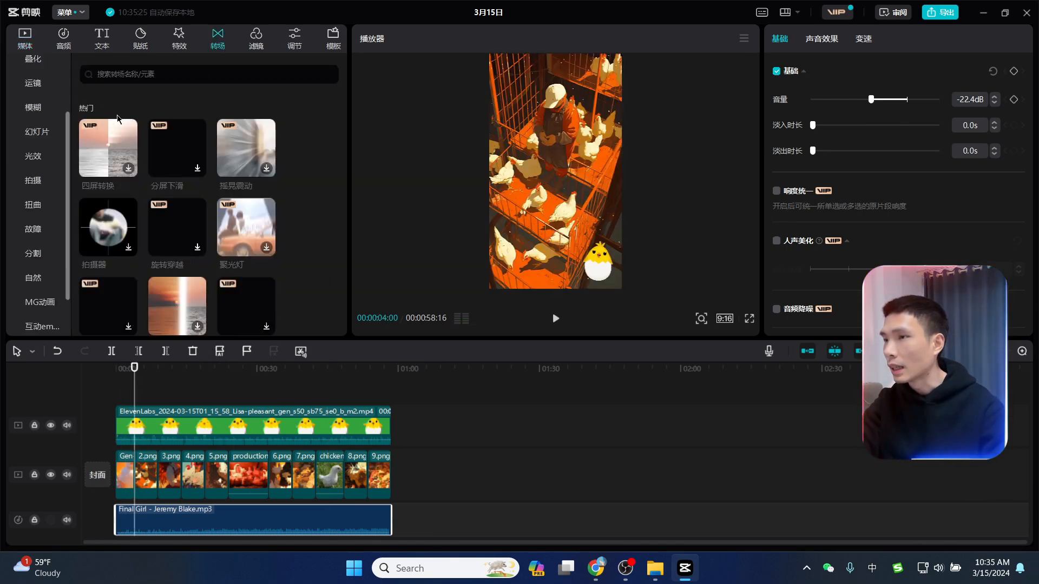
click(43, 184)
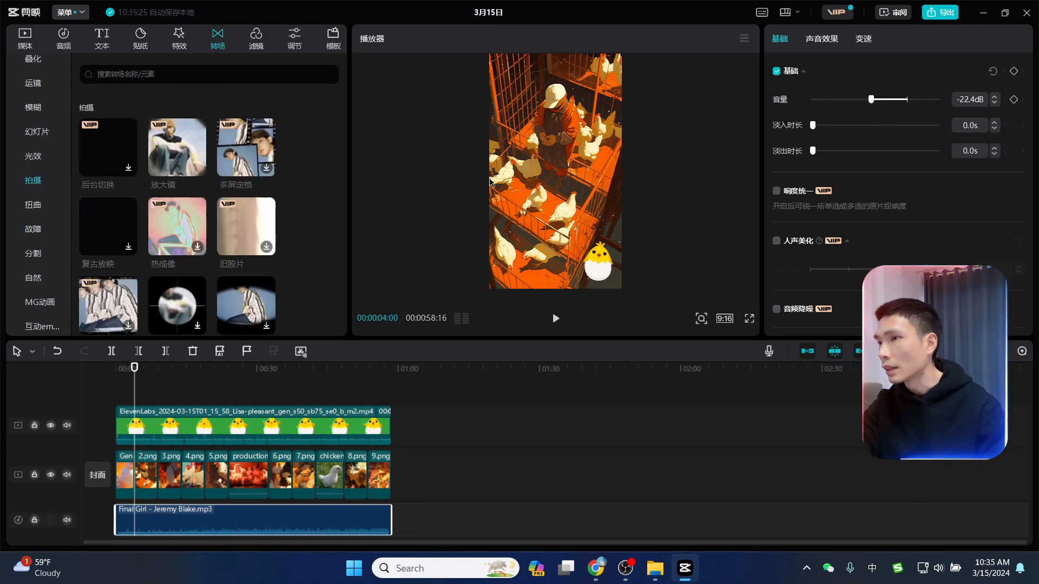
click(198, 156)
click(130, 155)
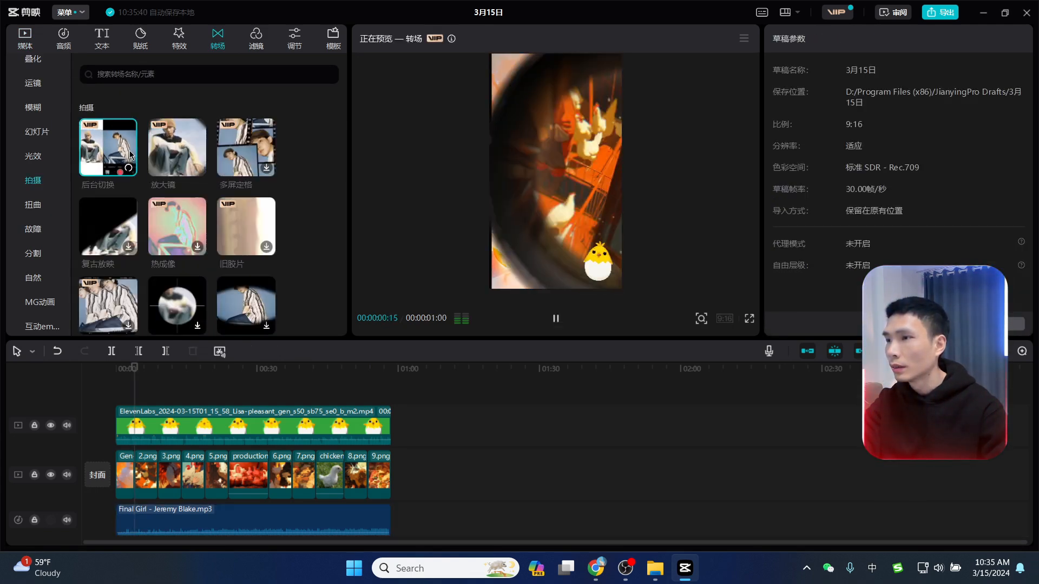
drag(246, 143, 133, 476)
click(600, 311)
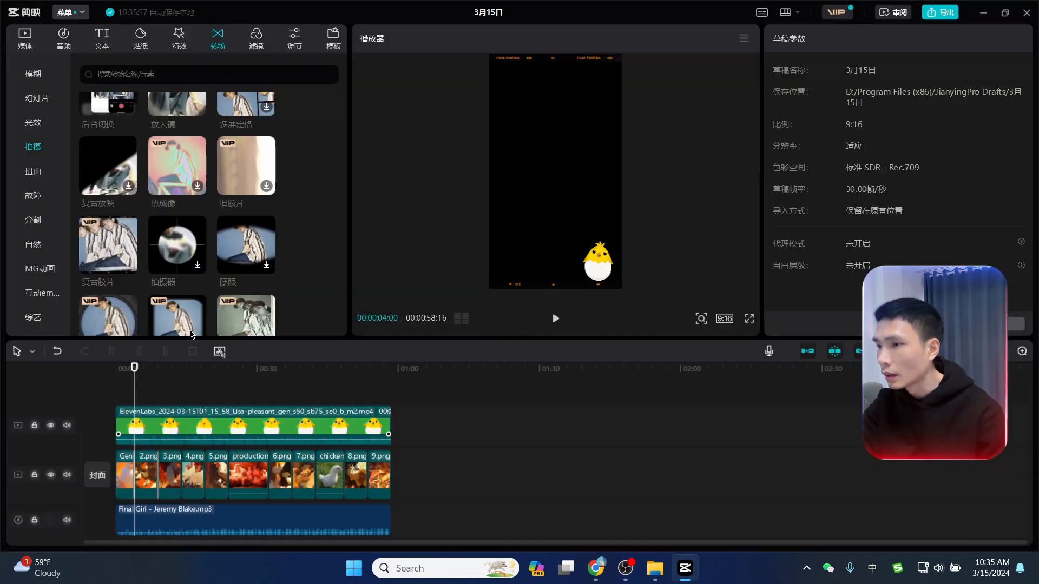
Add transitions at the remaining cuts between the main-track clips and play the video from the start.
scroll(118, 192, down, 3)
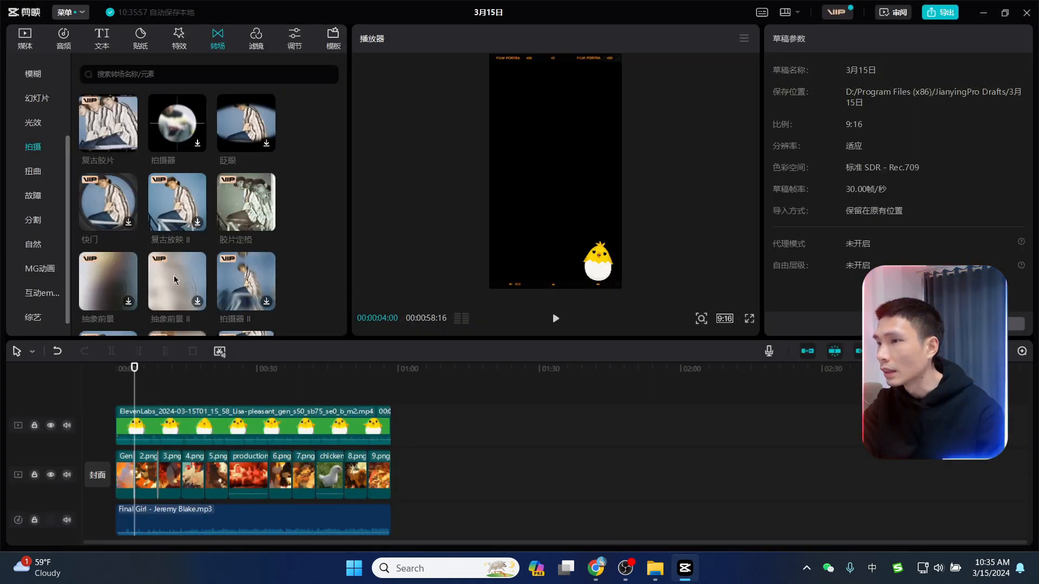
scroll(256, 209, down, 2)
drag(255, 212, 222, 454)
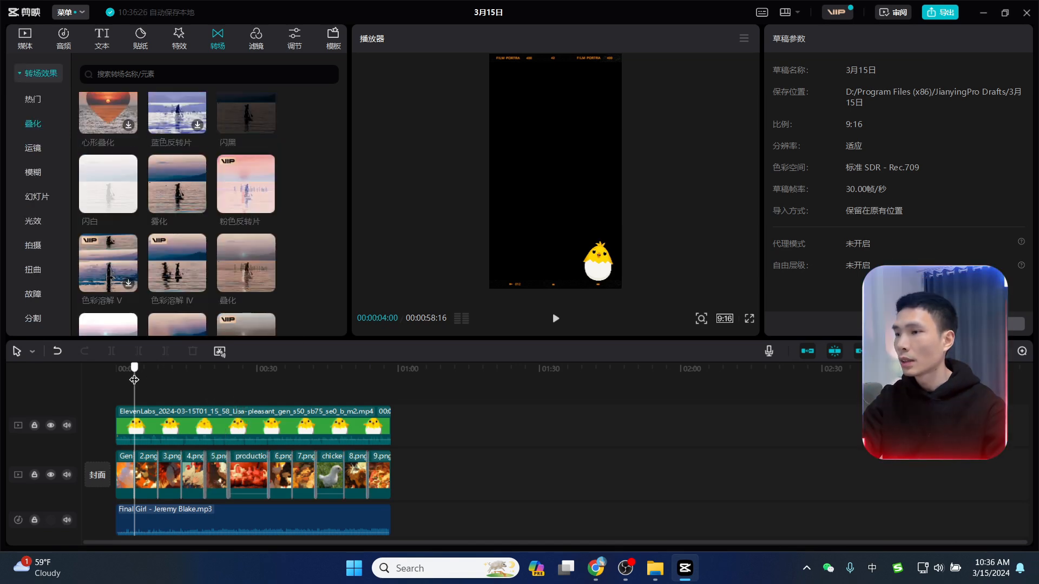
click(110, 381)
key(space)
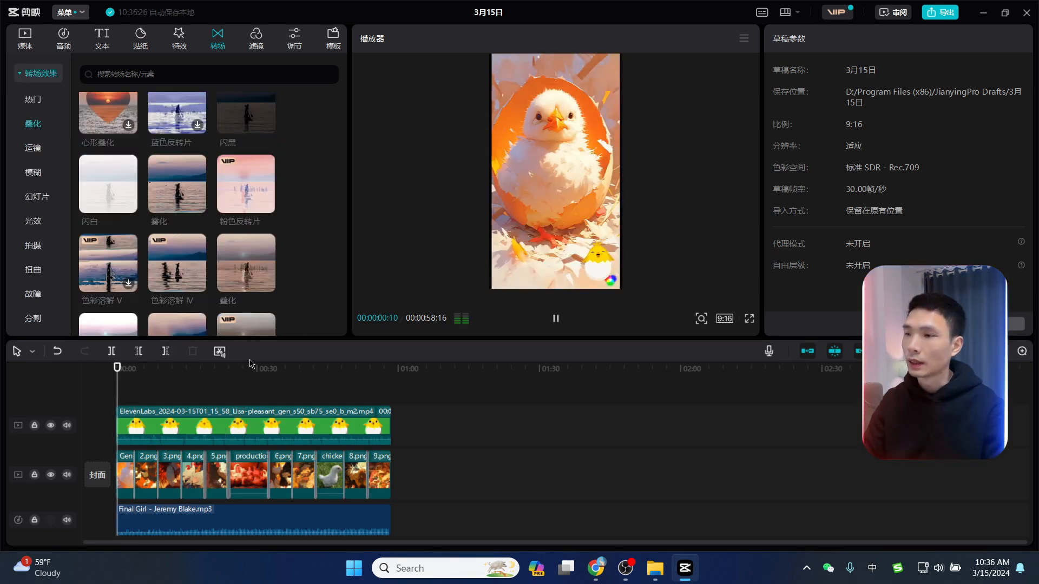
Try the third featured VIP filter over the full length of the timeline.
click(134, 368)
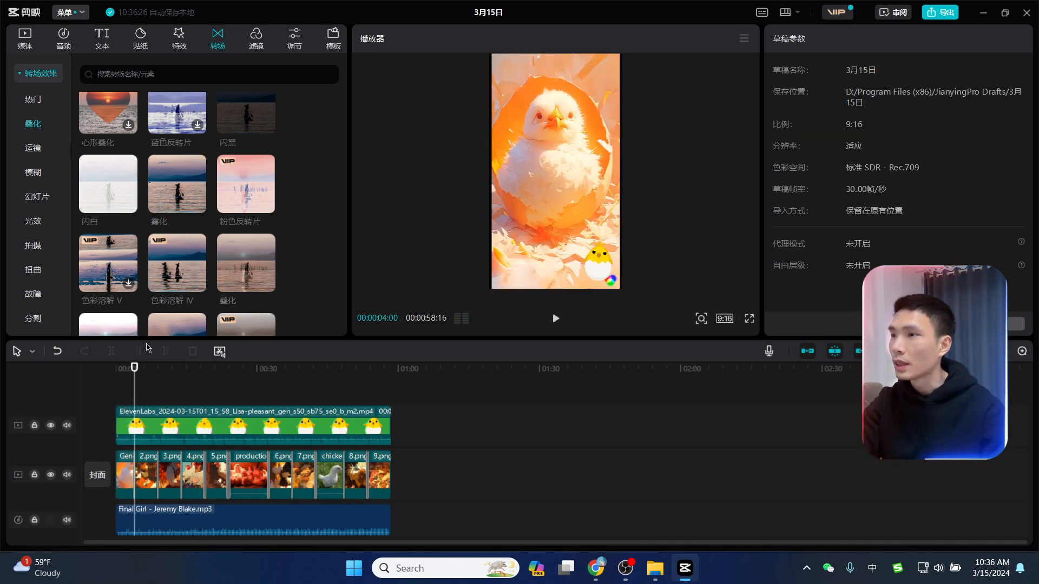
click(262, 35)
click(252, 146)
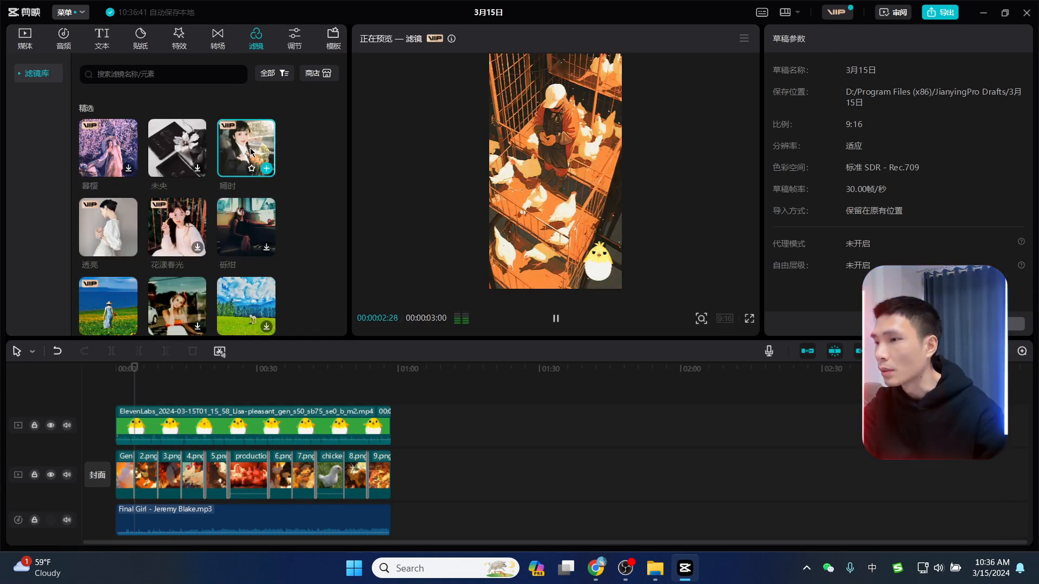
drag(250, 152, 390, 394)
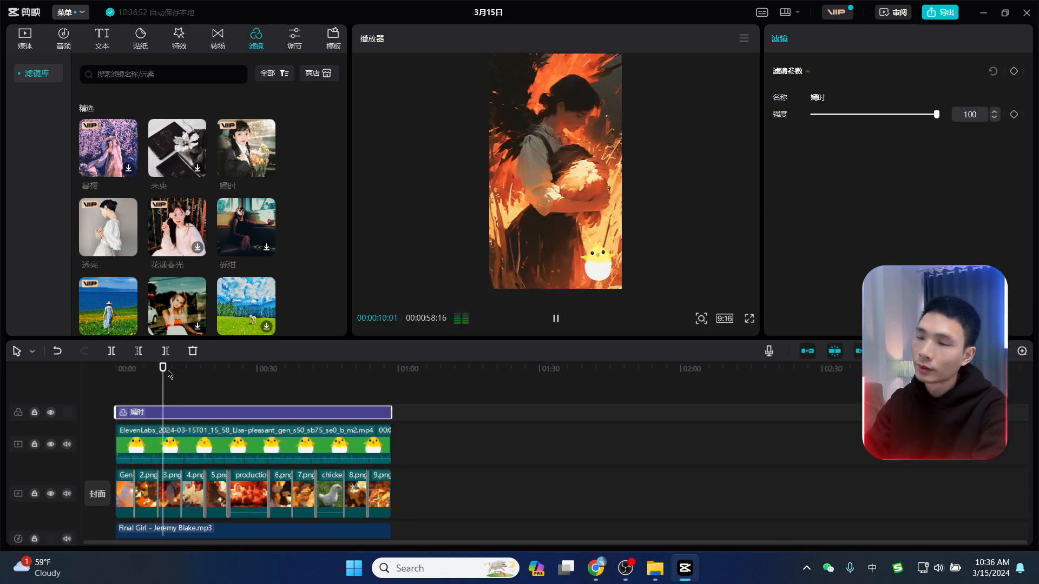
Preview the filtered video in full screen and check the filter's look around 12 seconds on the timeline.
drag(169, 373, 210, 373)
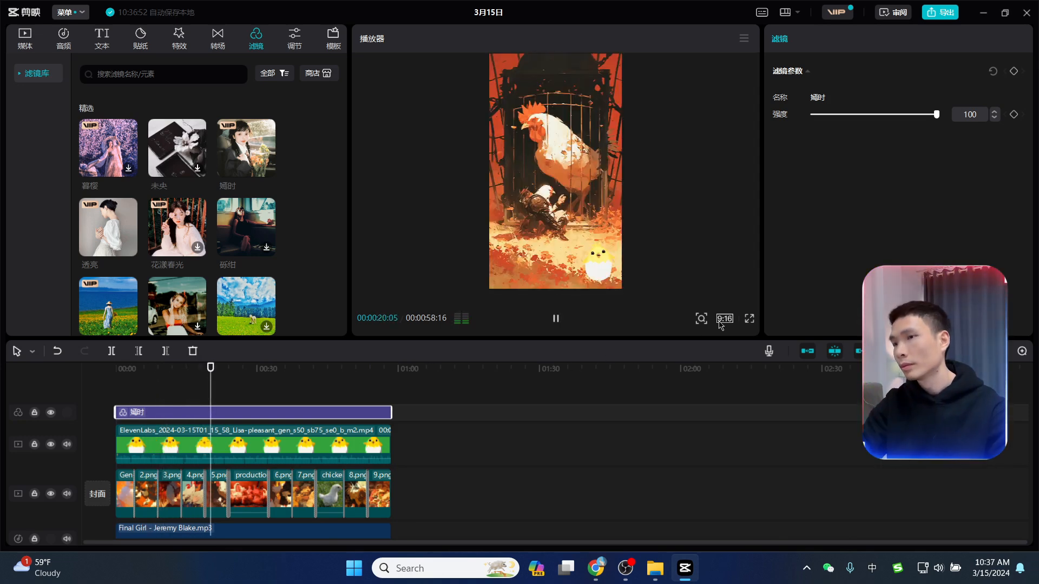
click(749, 319)
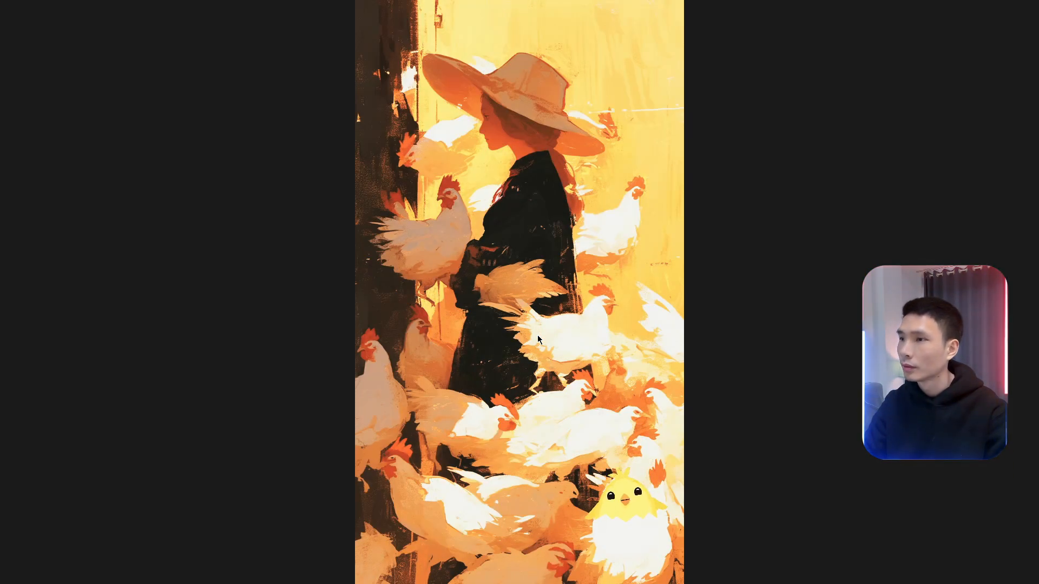
key(Escape)
mouse_move(184, 376)
mouse_down()
mouse_move(151, 376)
mouse_move(173, 376)
mouse_up()
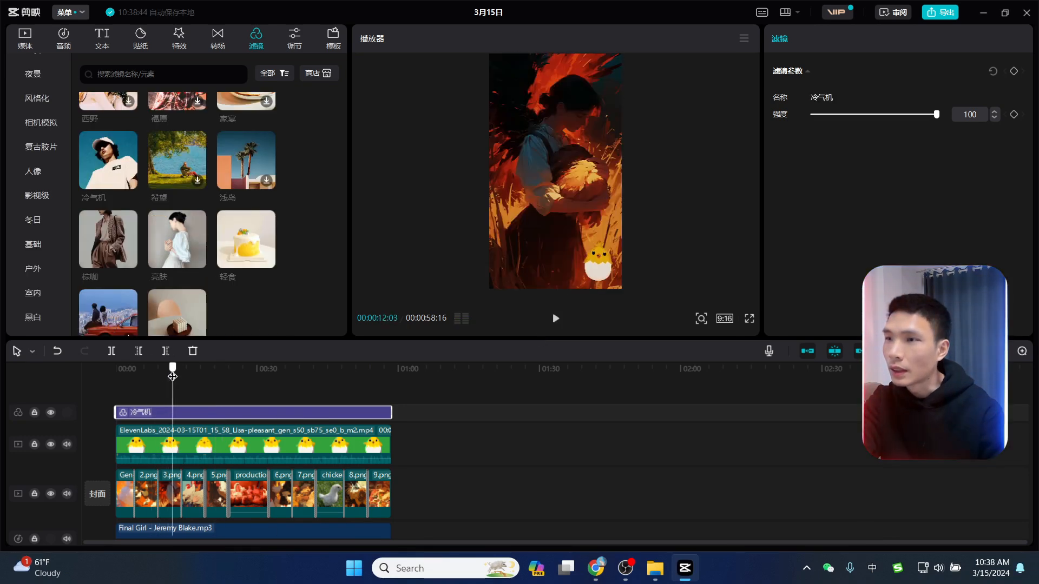
Add the 震动屏闪 effect to 3.png and to the clips from 6.png through 9.png, and 故障开幕 to the production clip.
click(170, 41)
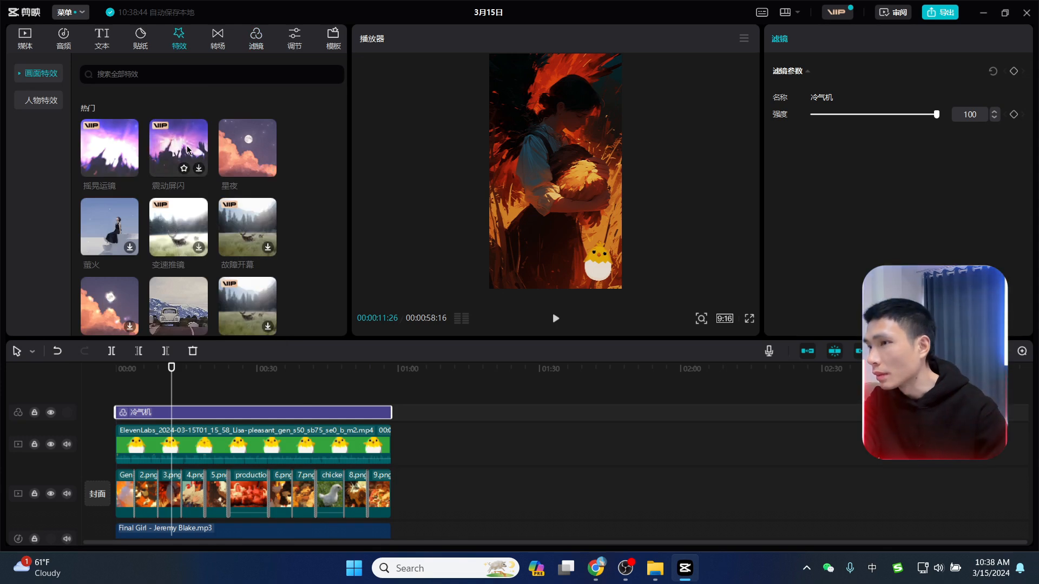
drag(187, 150, 172, 494)
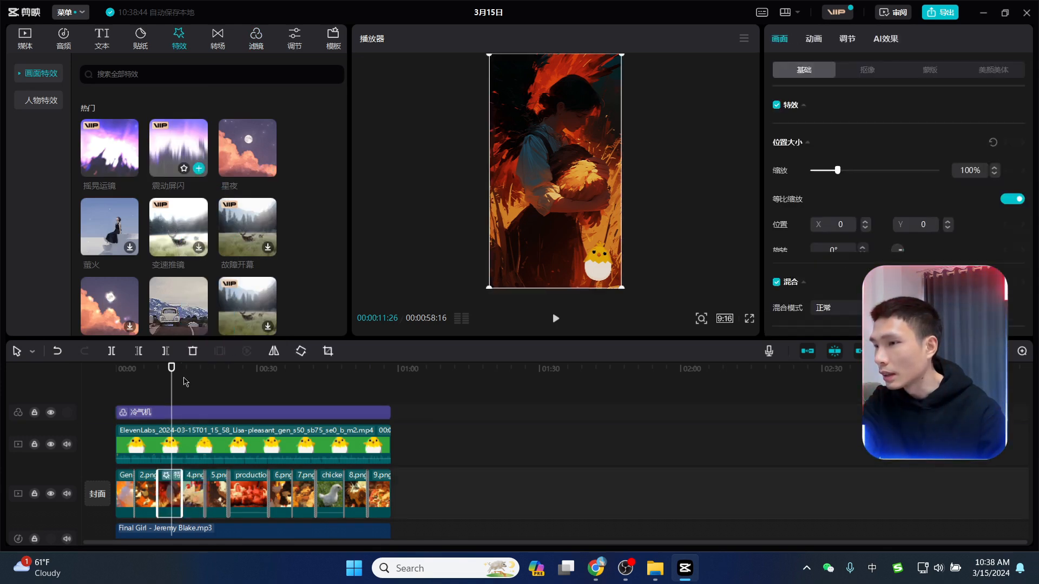
drag(248, 227, 247, 493)
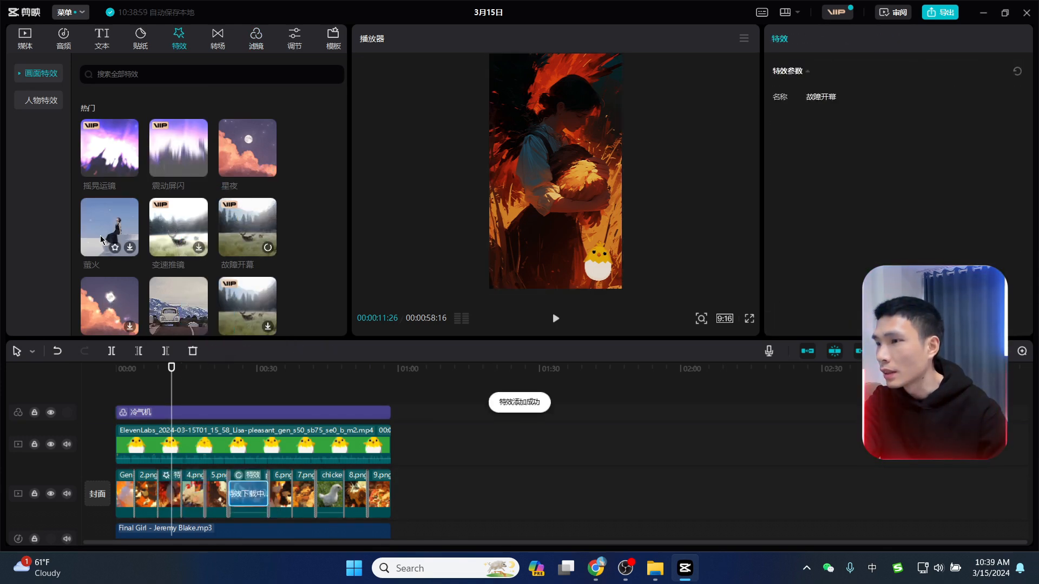
drag(181, 159, 281, 489)
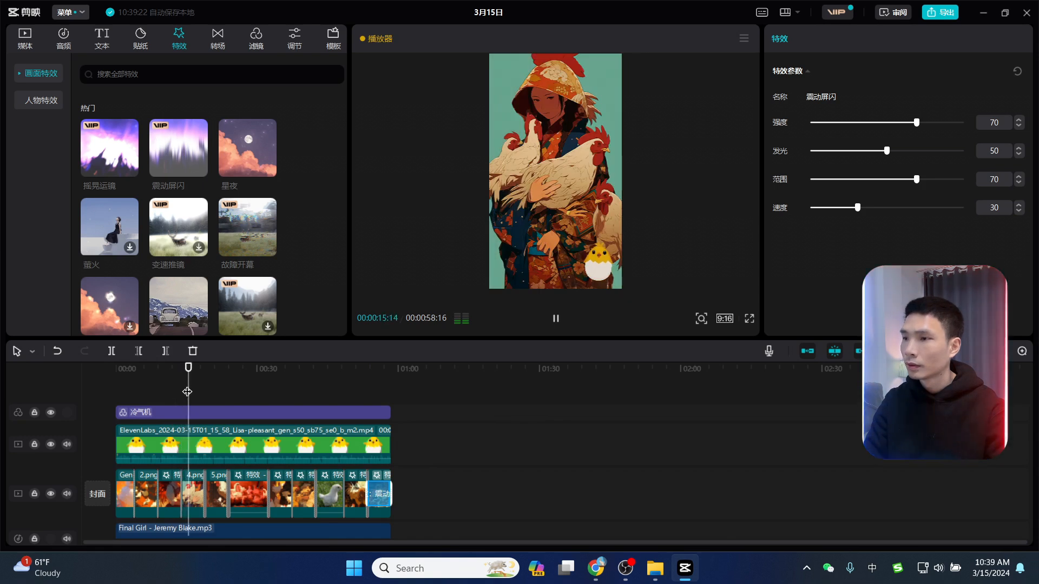
click(135, 385)
drag(135, 385, 115, 386)
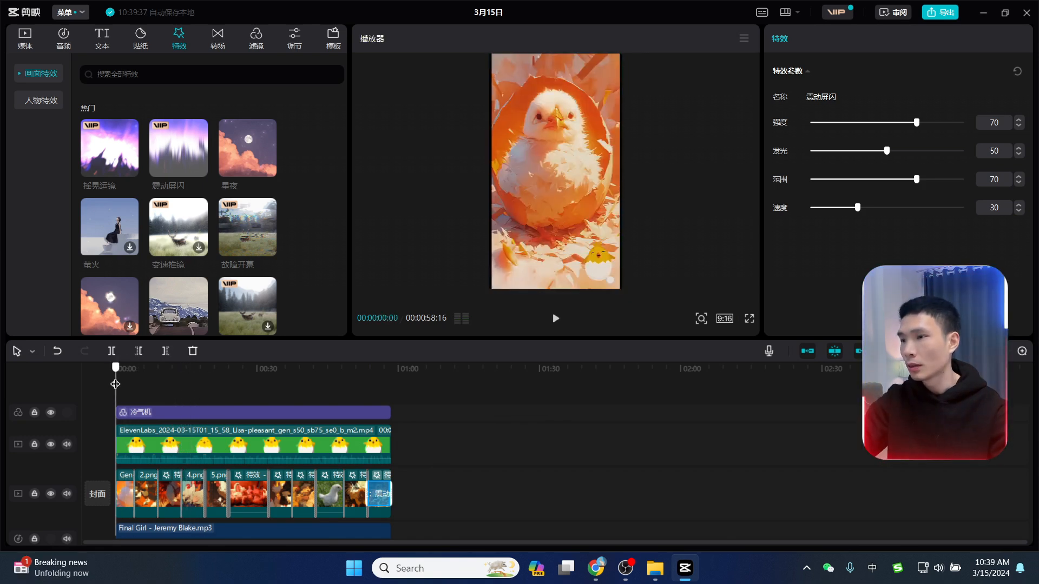
Generate captions automatically from the voice-over and move them up to the middle of the frame, over the eggshell.
click(100, 49)
click(45, 259)
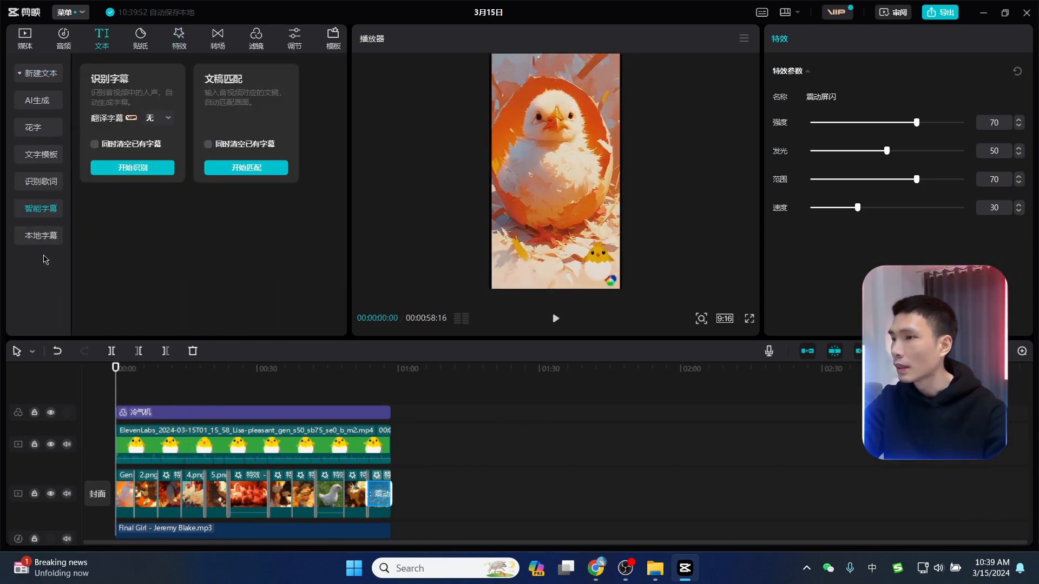
click(132, 168)
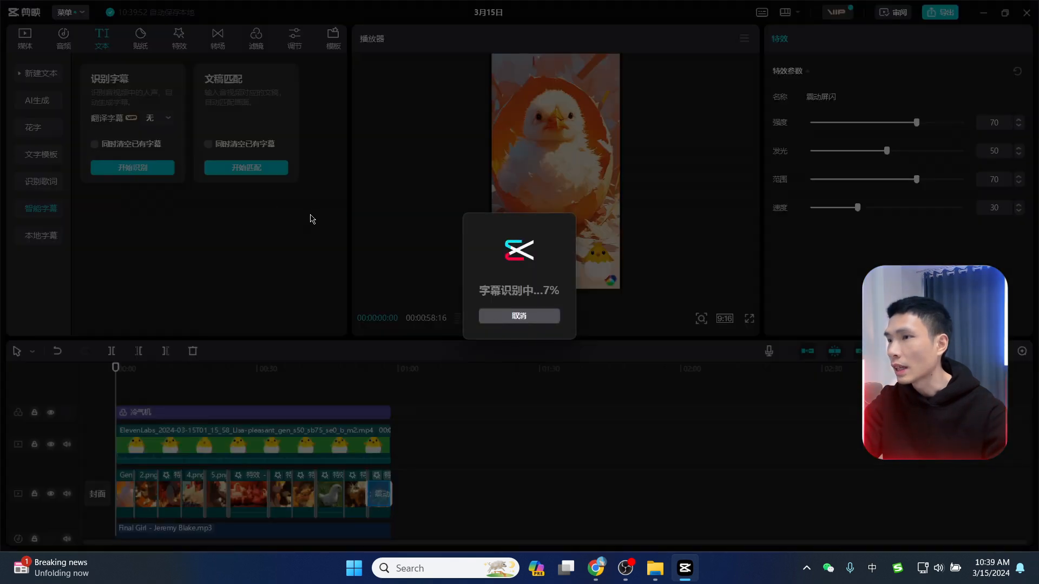
key(space)
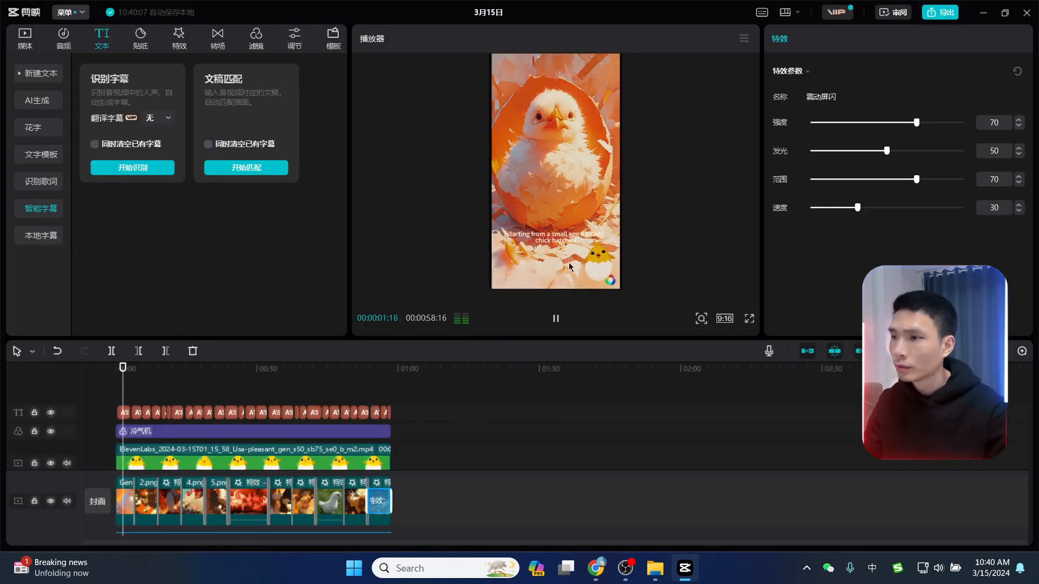
click(565, 238)
drag(564, 238, 570, 186)
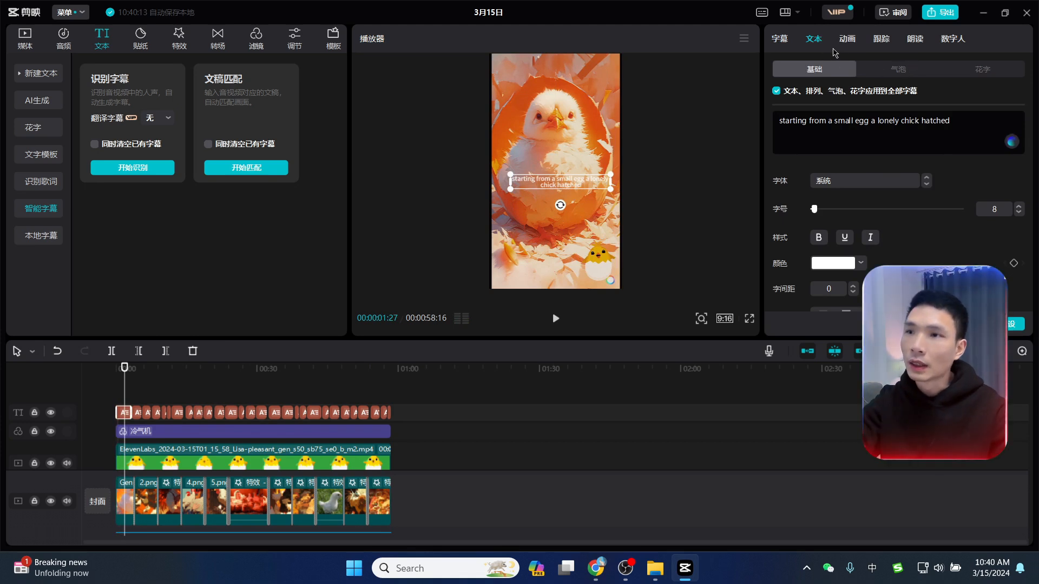
Try the 弹簧 caption animation on the first caption and preview it in full screen.
click(847, 40)
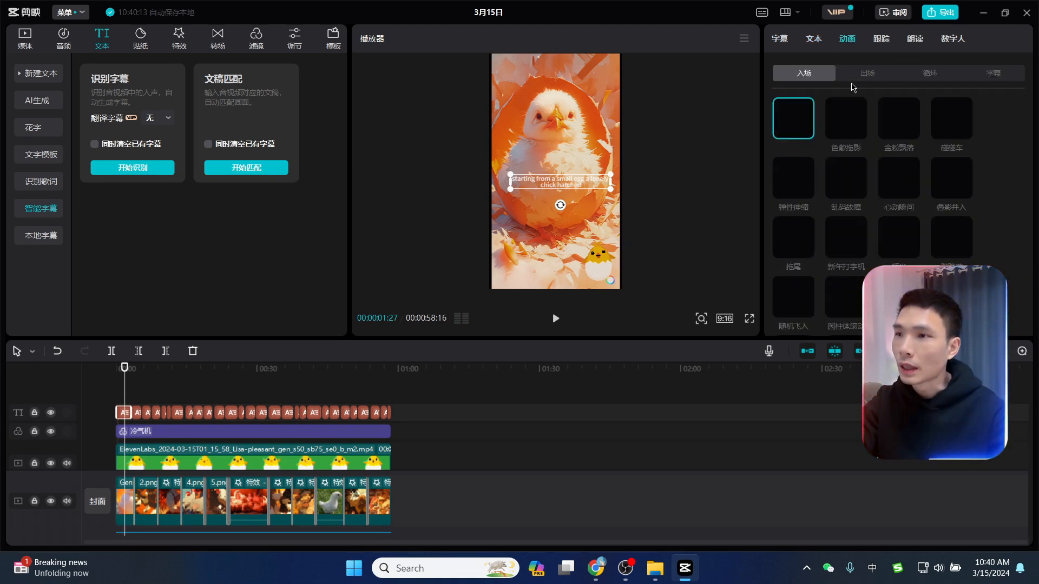
click(991, 77)
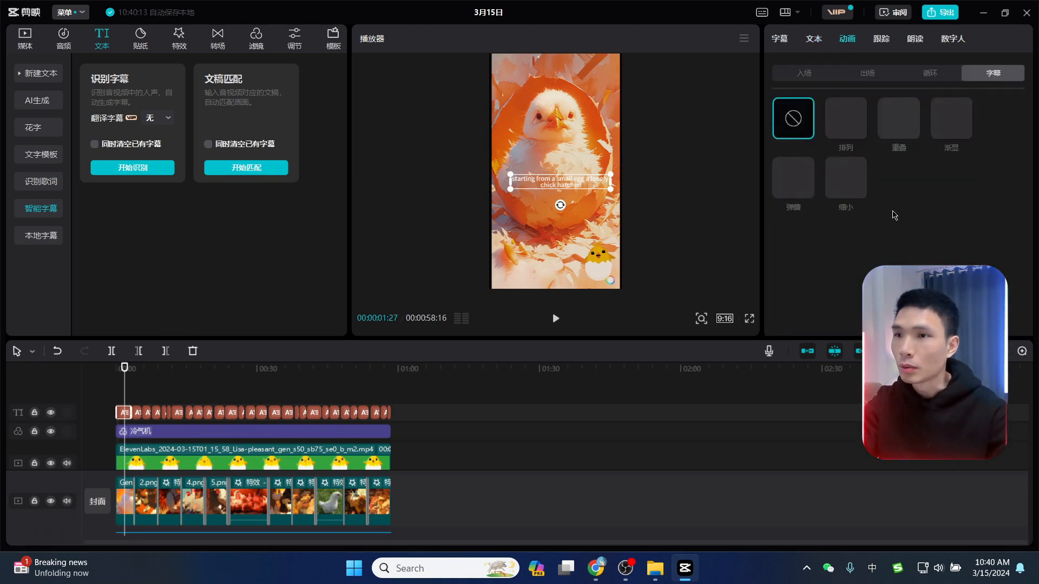
click(797, 193)
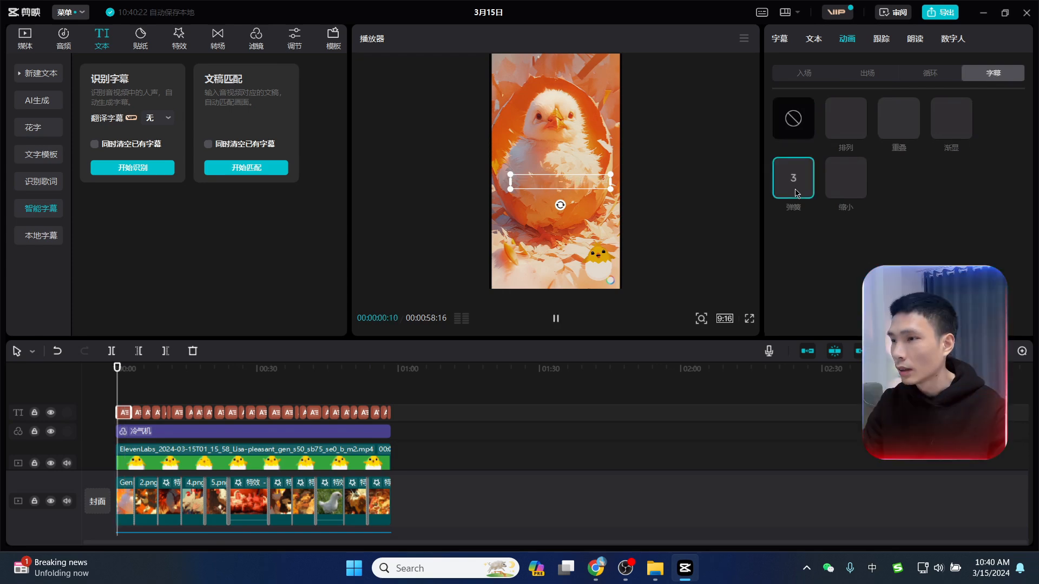
click(749, 322)
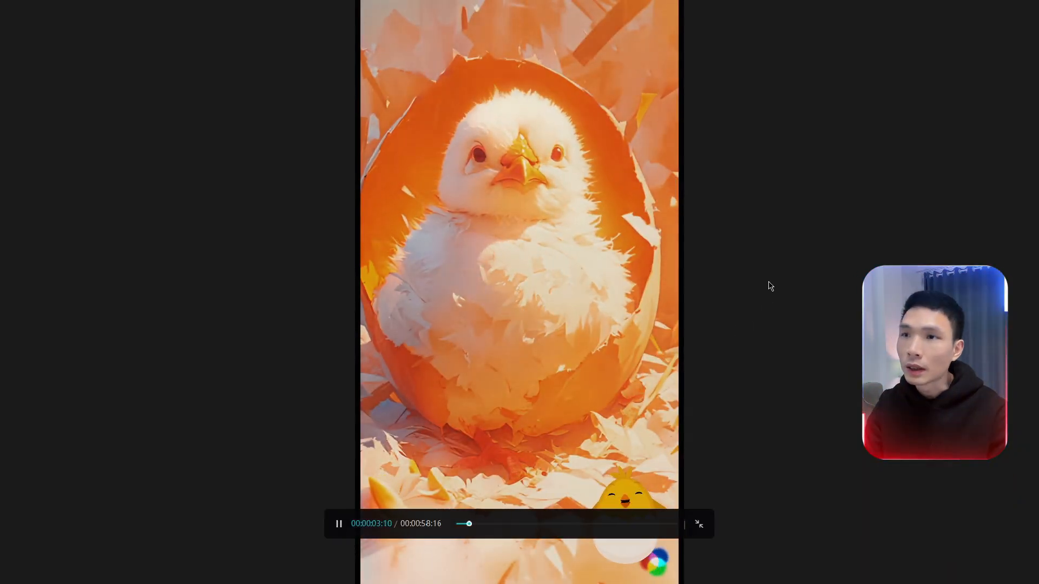
key(space)
key(Escape)
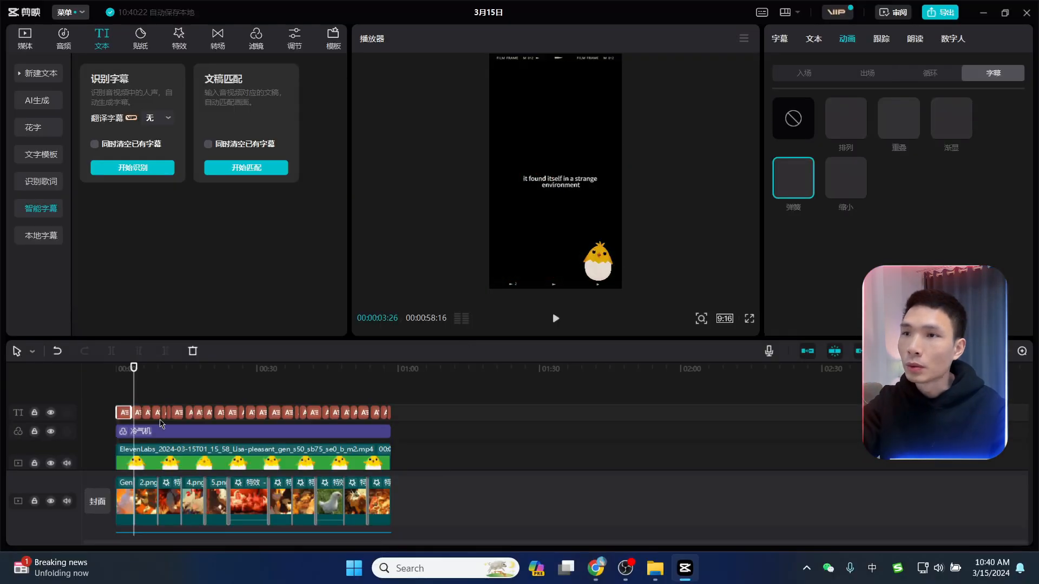
Select all the captions on the text track and apply the 弹簧 caption animation to them.
drag(135, 374, 124, 373)
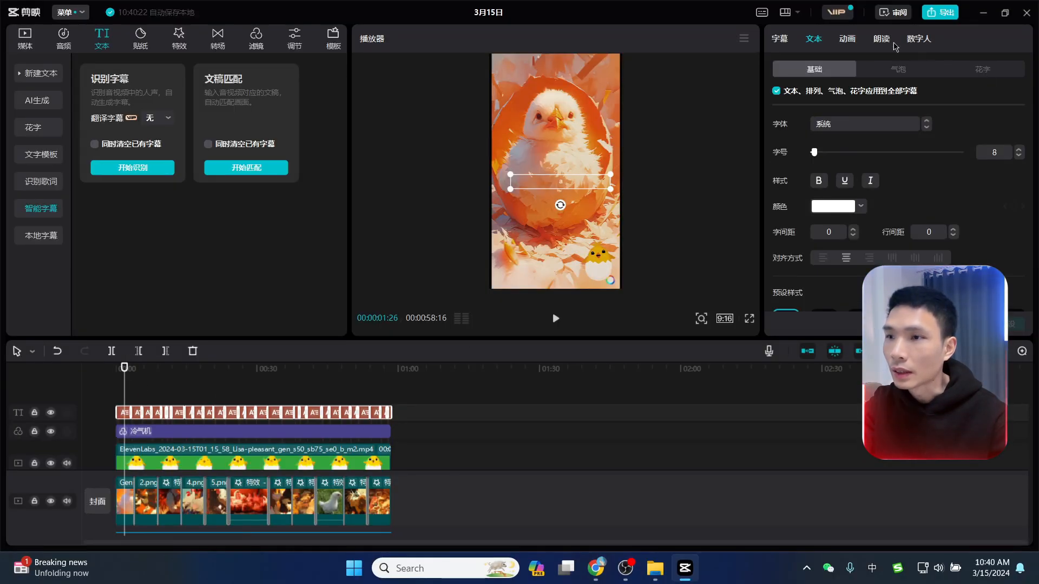
click(775, 41)
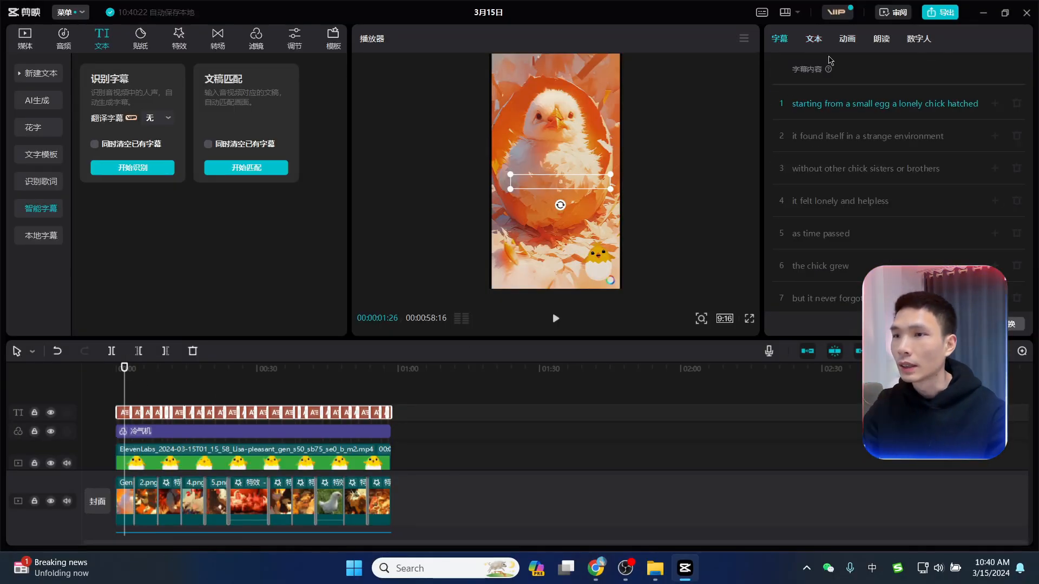
click(848, 40)
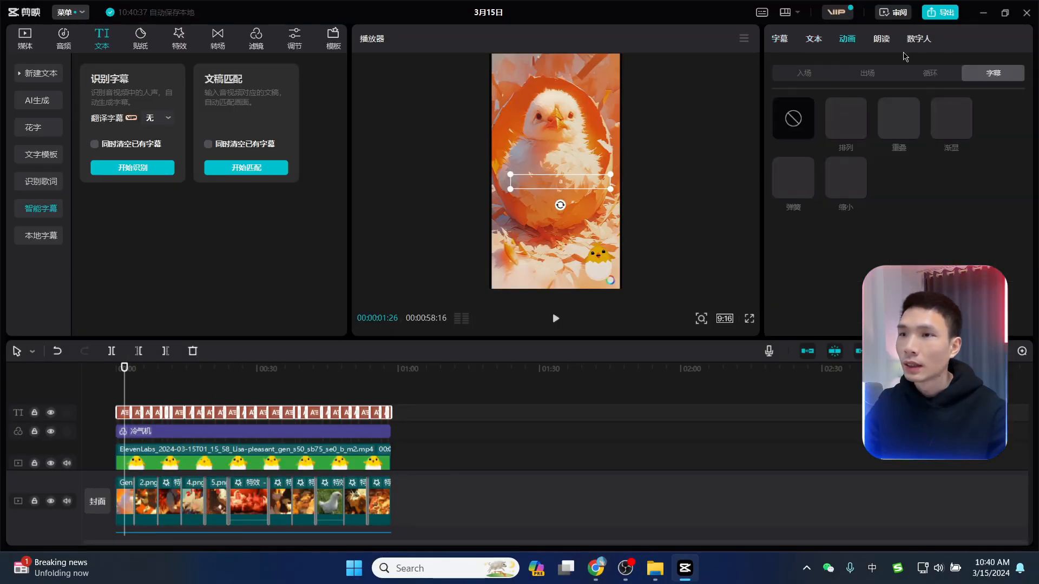
click(790, 189)
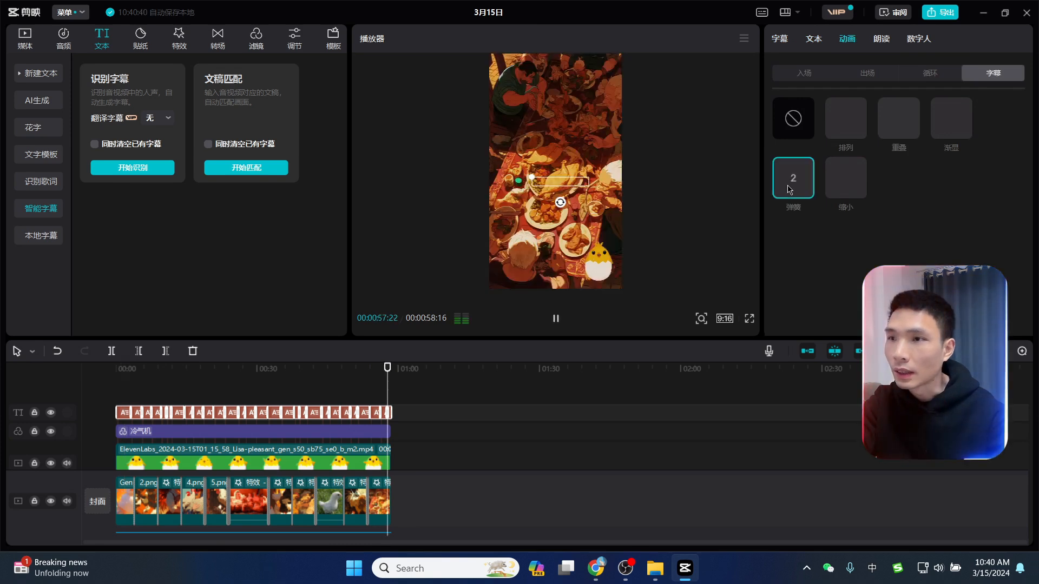
Set the captions' font to ZY Fortitude, enlarge the text, and play the video in full screen.
click(815, 40)
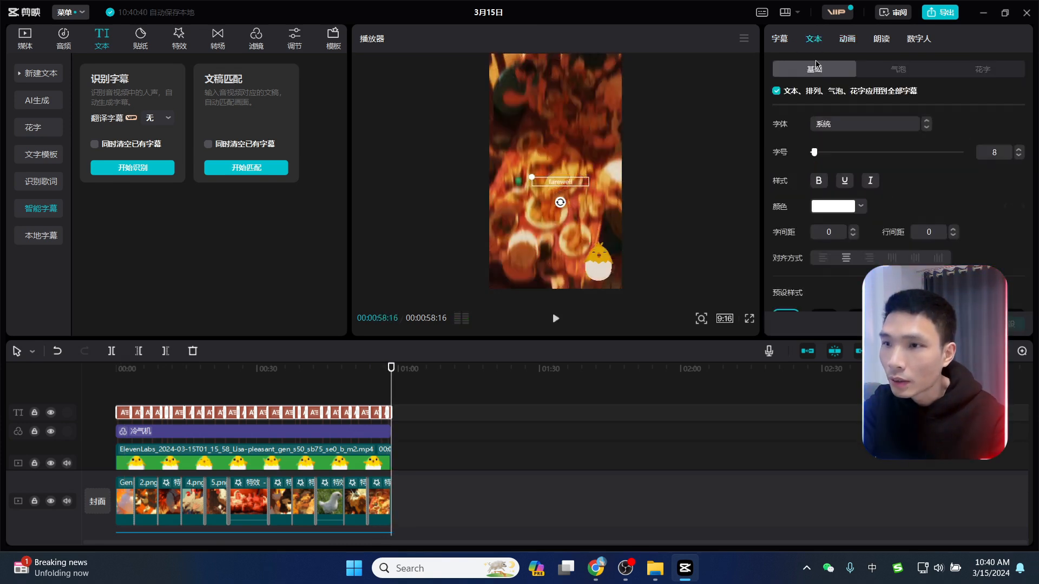
click(878, 128)
click(850, 142)
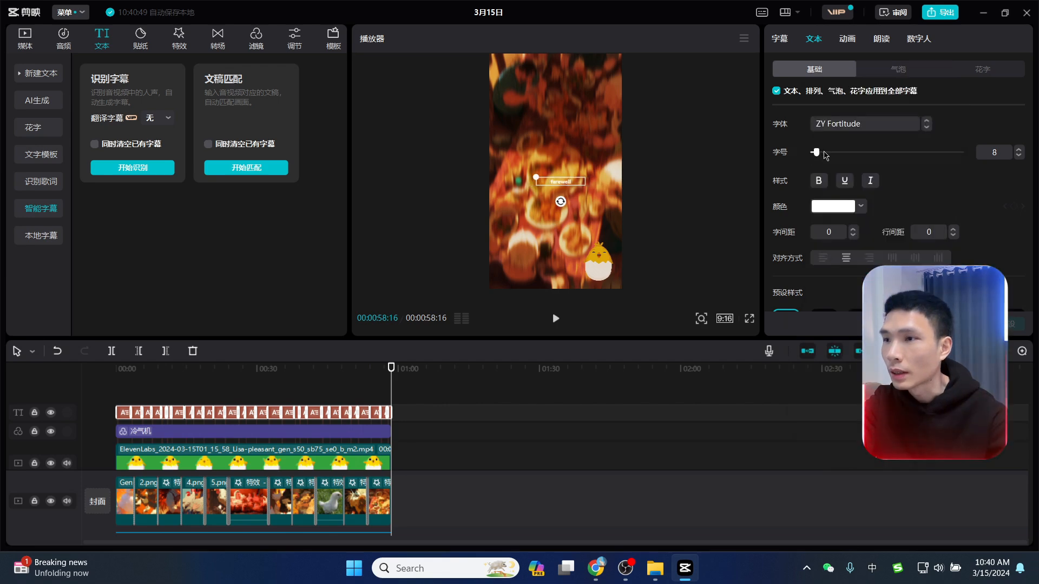
drag(824, 153, 831, 152)
click(749, 319)
key(space)
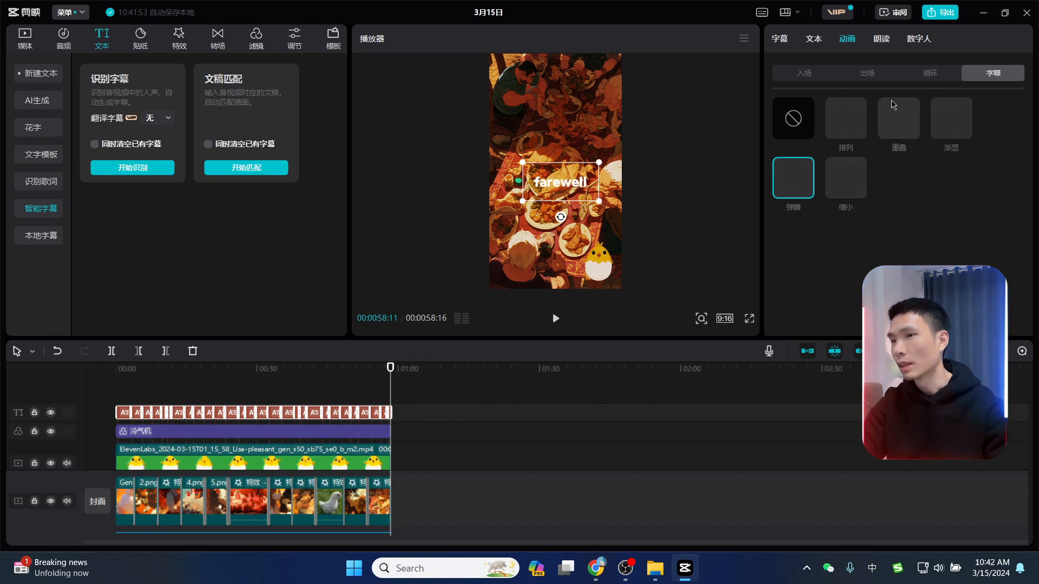
Review the video export settings, cancel the export and switch to the image viewer with the generated chicken pictures.
key(ctrl+e)
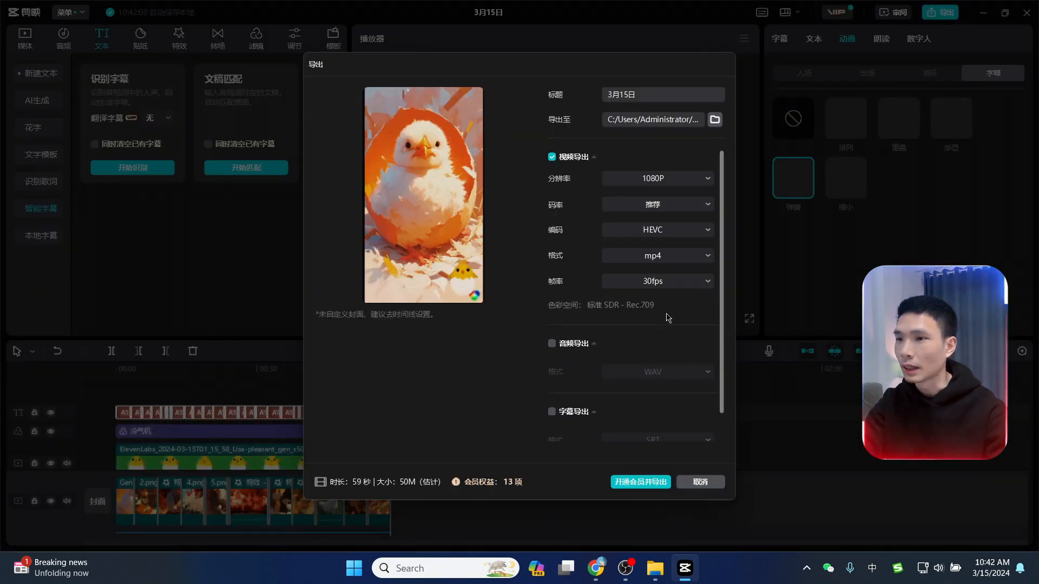
click(698, 482)
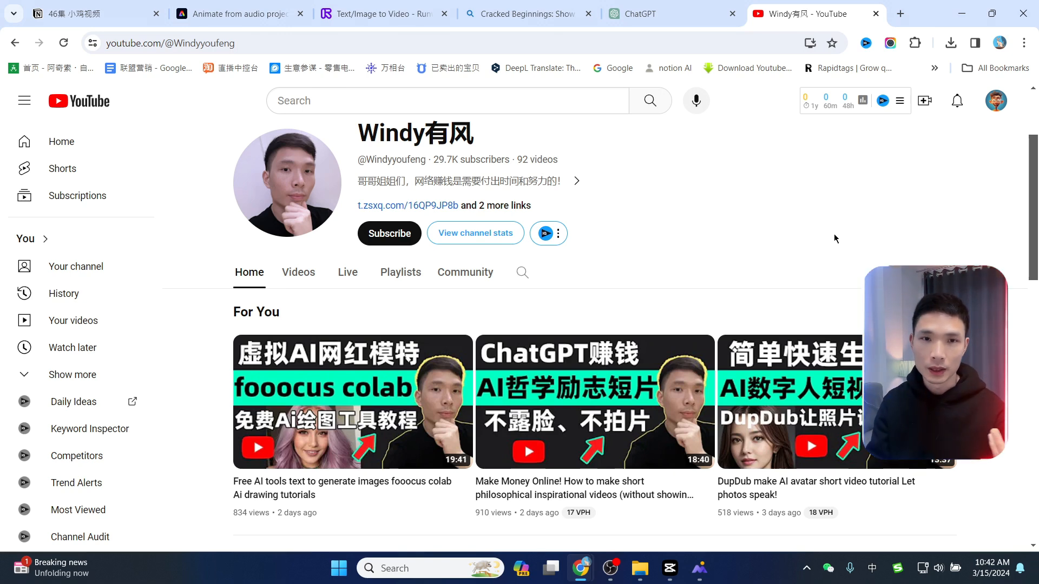
click(698, 575)
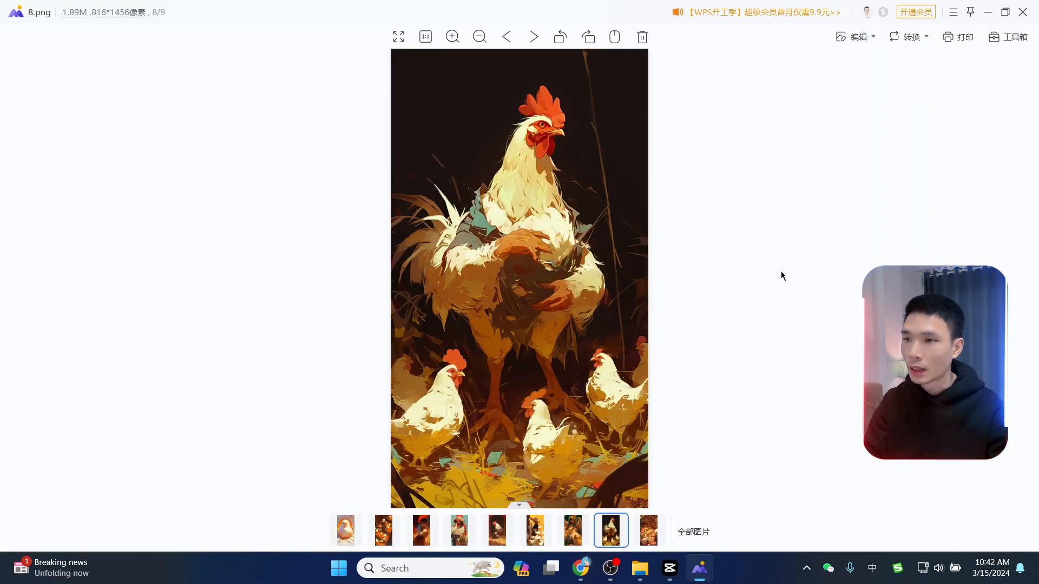